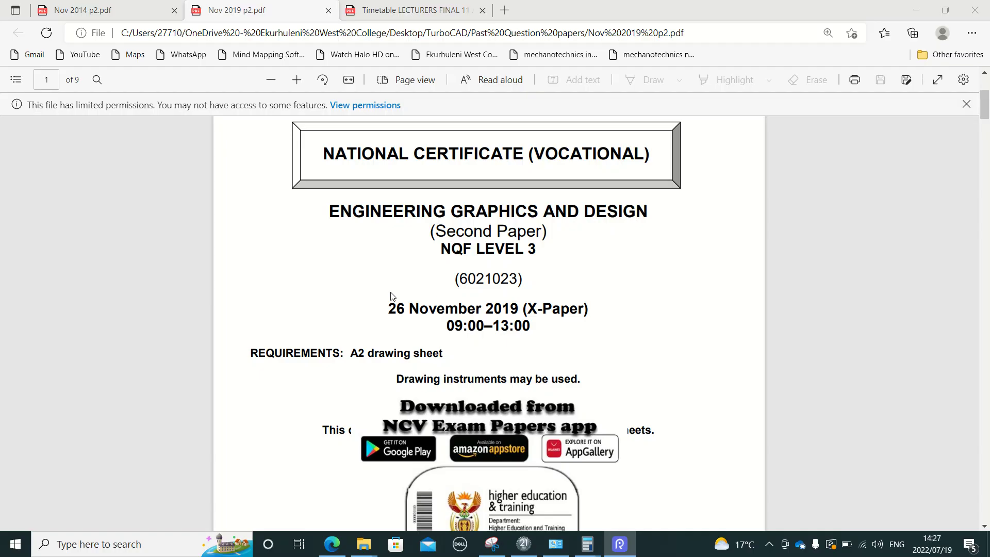
Read the November 2019 paper's front page, instructions and Question 3, including 3.1 and 3.2 on the hexagonal pipe
drag(386, 312, 519, 309)
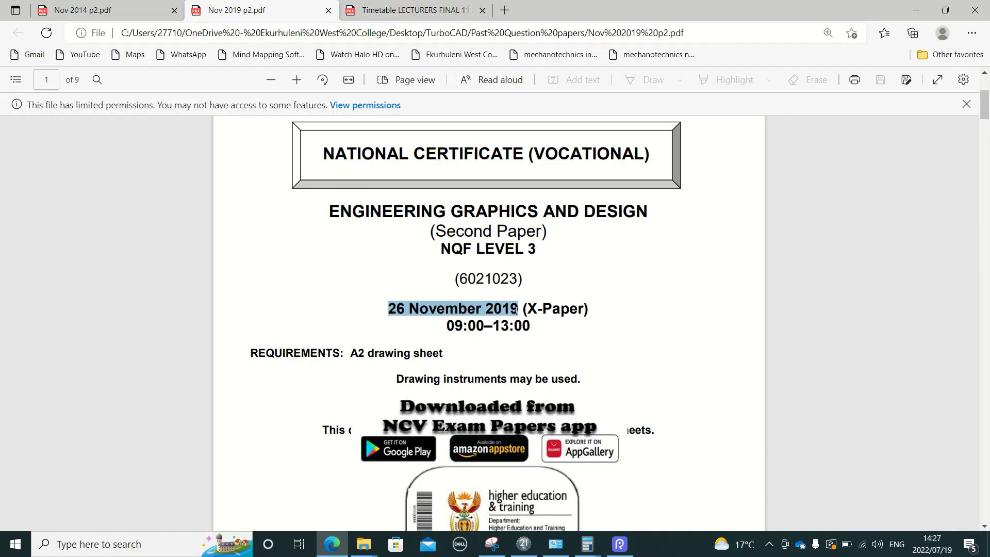
click(663, 339)
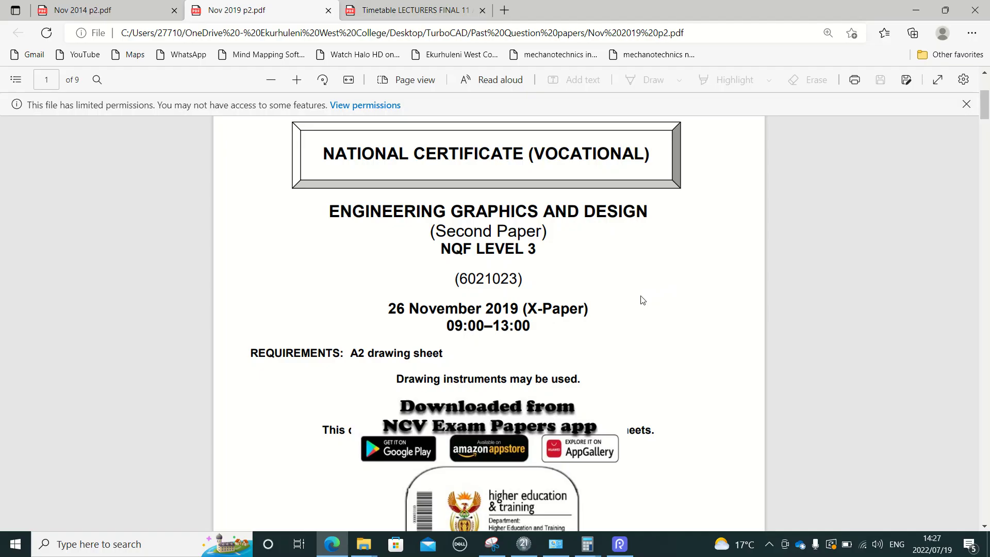
scroll(642, 300, down, 3)
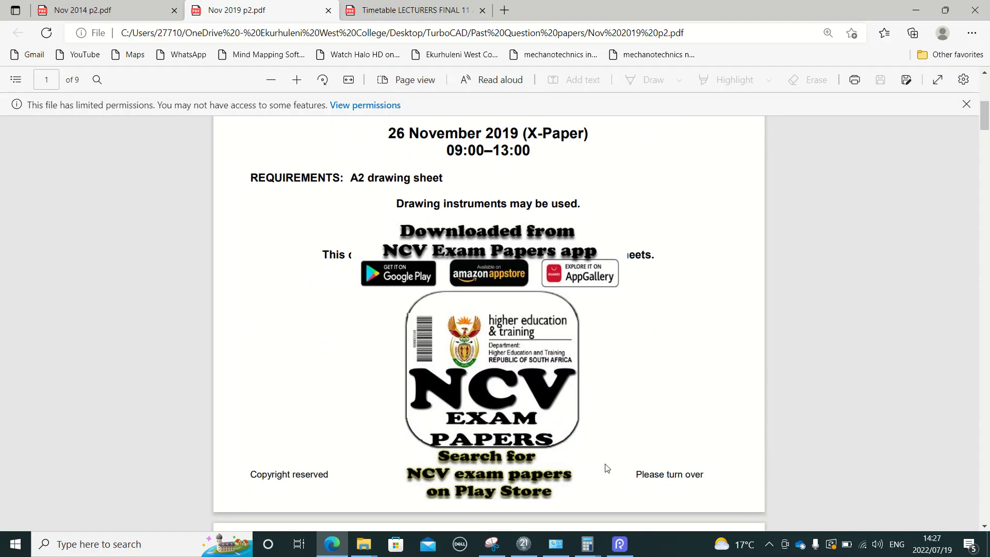
scroll(647, 418, down, 10)
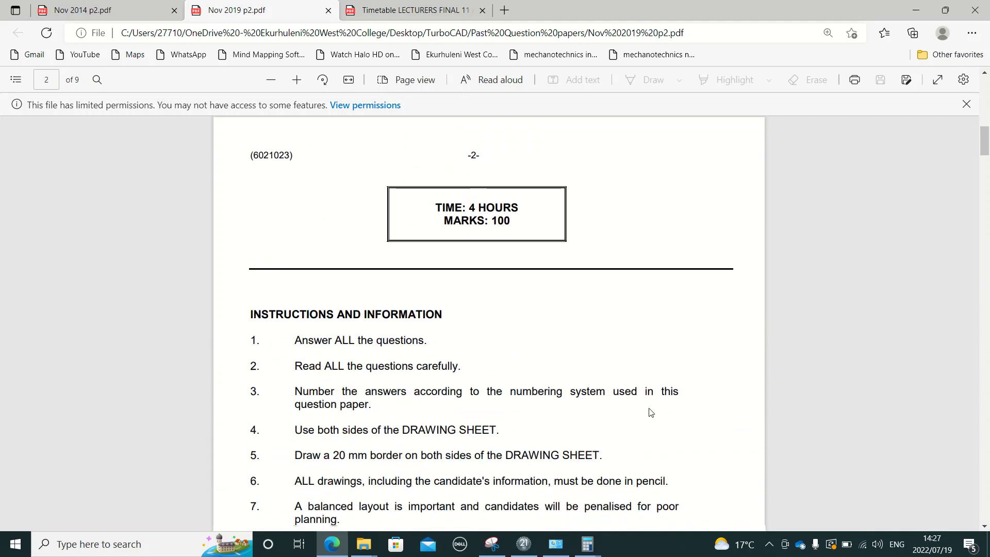
scroll(650, 412, down, 15)
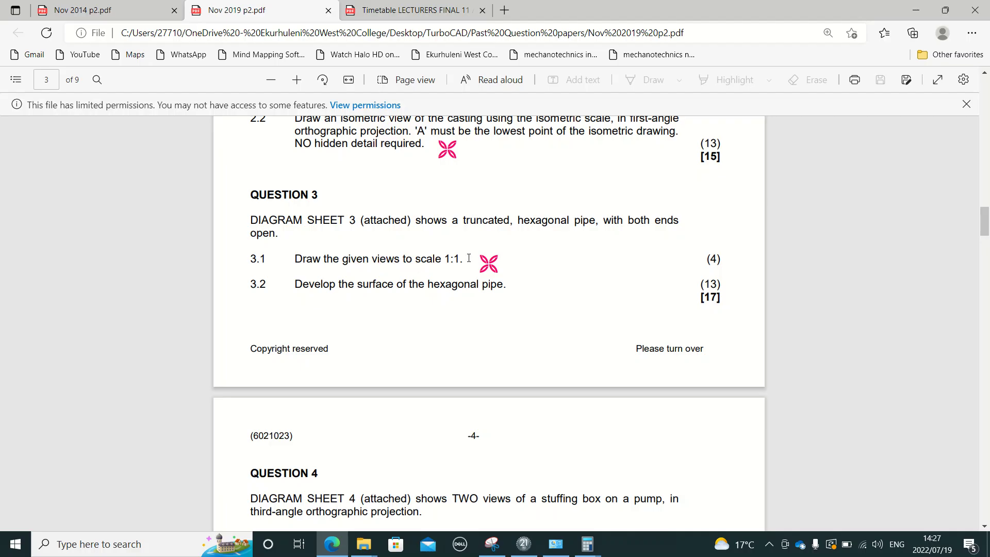
drag(466, 258, 292, 265)
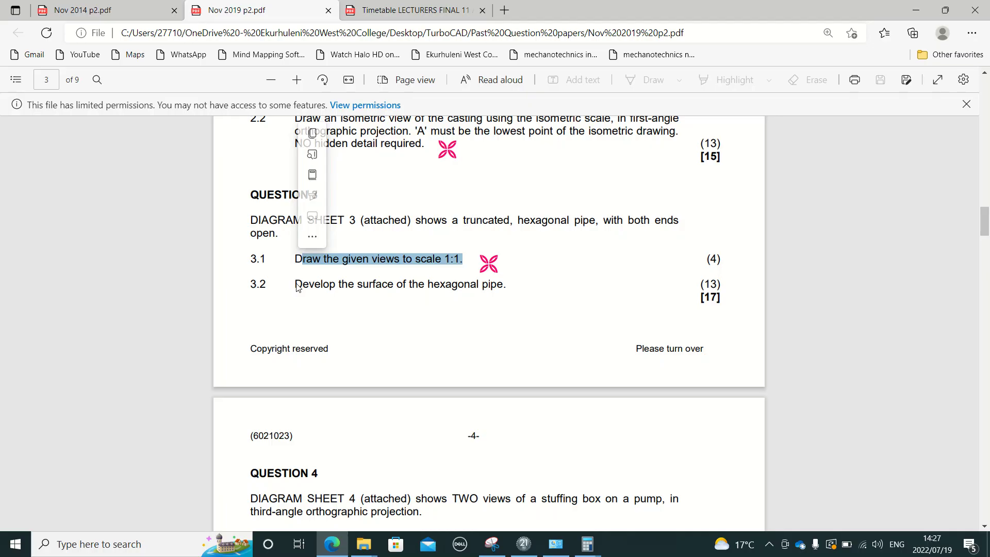
click(296, 285)
drag(295, 284, 396, 291)
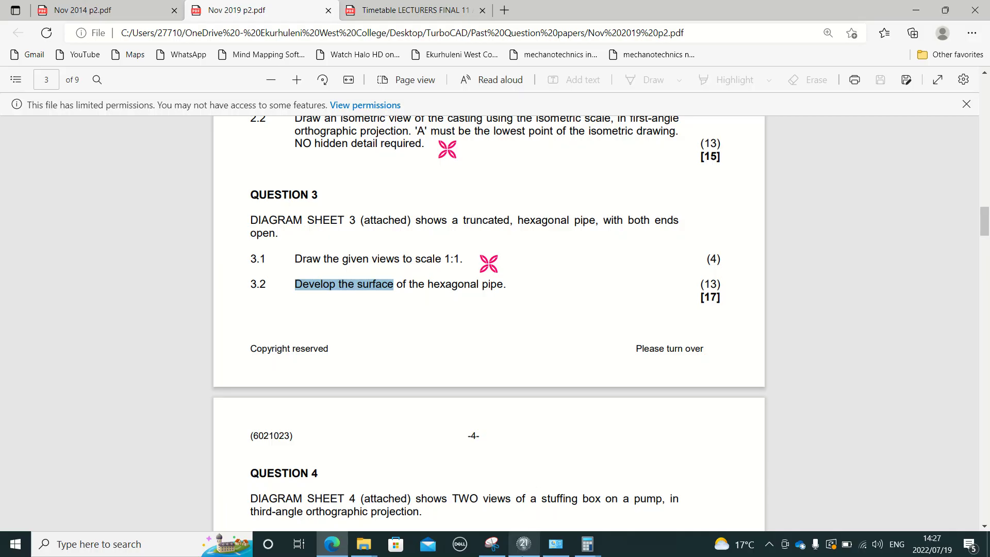
Switch to TurboCAD and apply the Default workspace style in the customization options
click(523, 543)
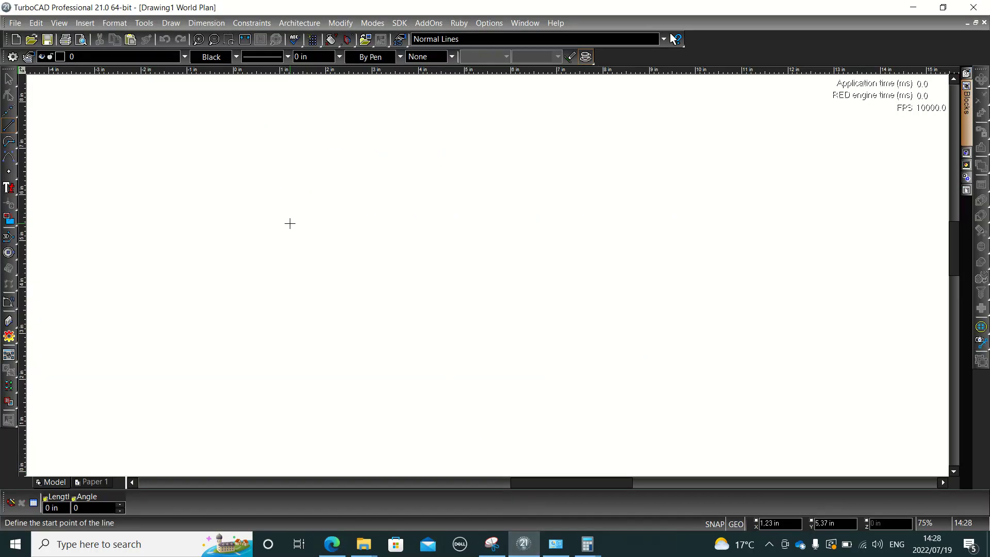
click(13, 56)
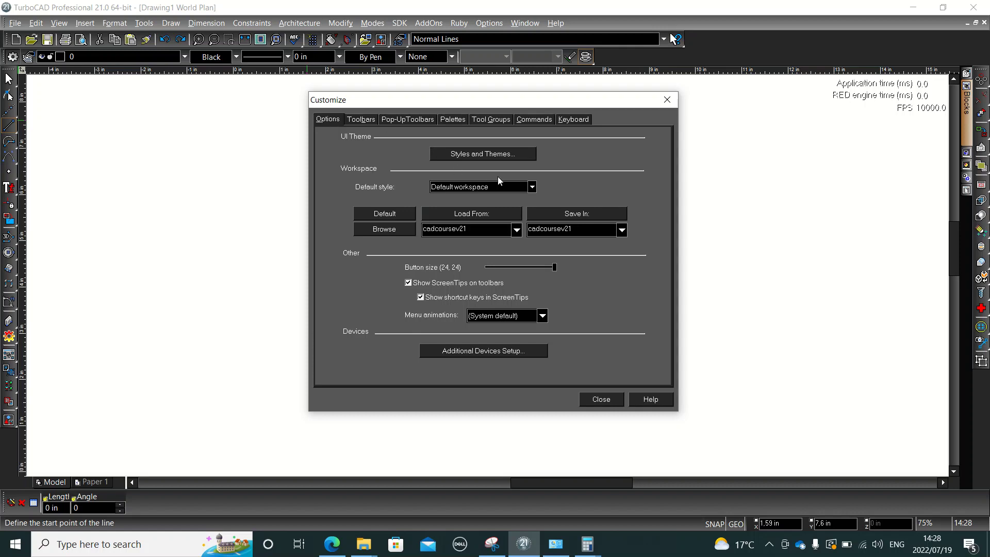
click(531, 187)
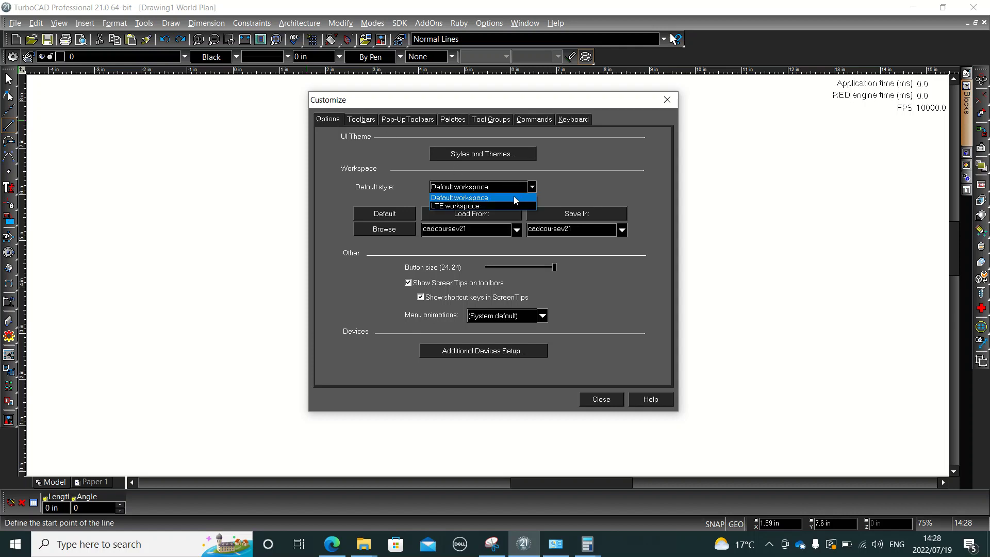
click(494, 198)
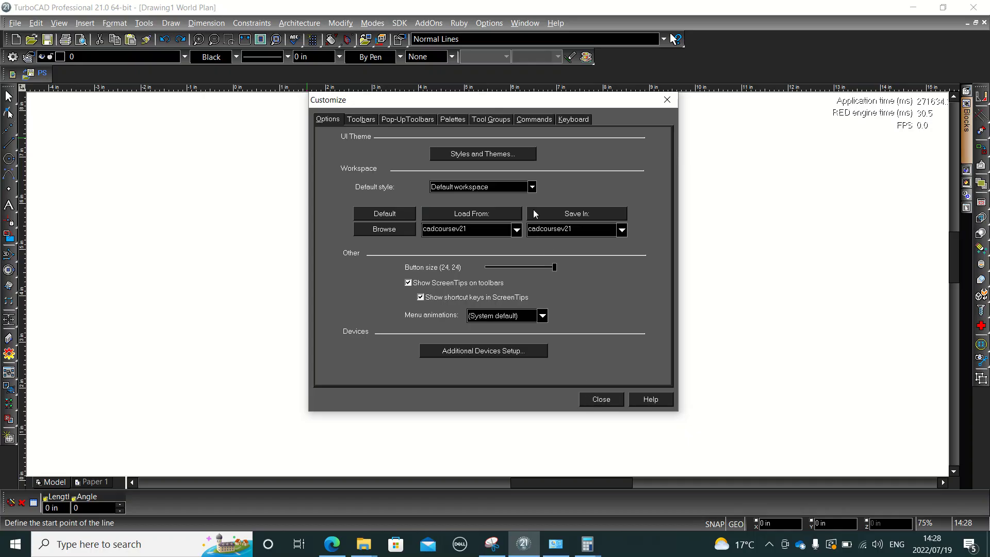
Change the default workspace style to LTE workspace
click(532, 186)
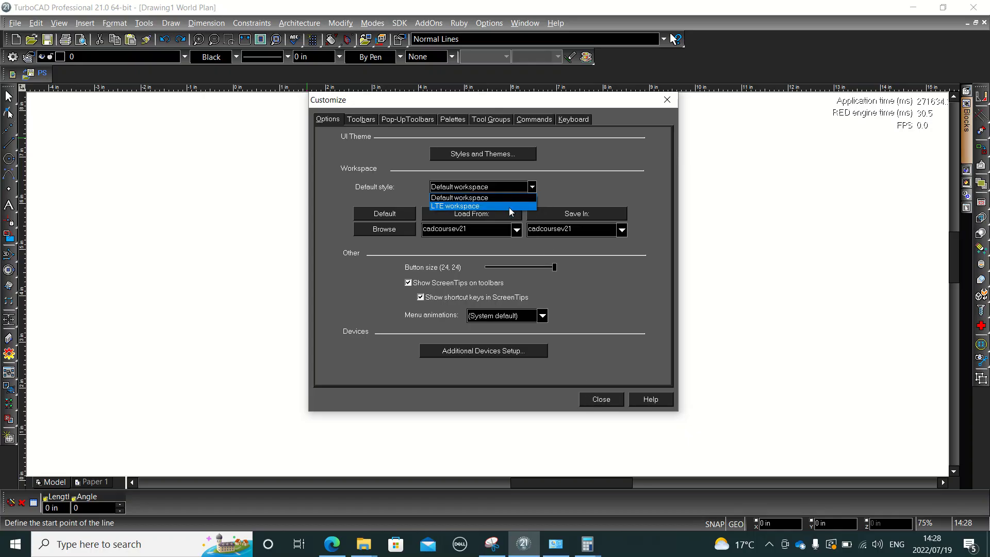
click(509, 206)
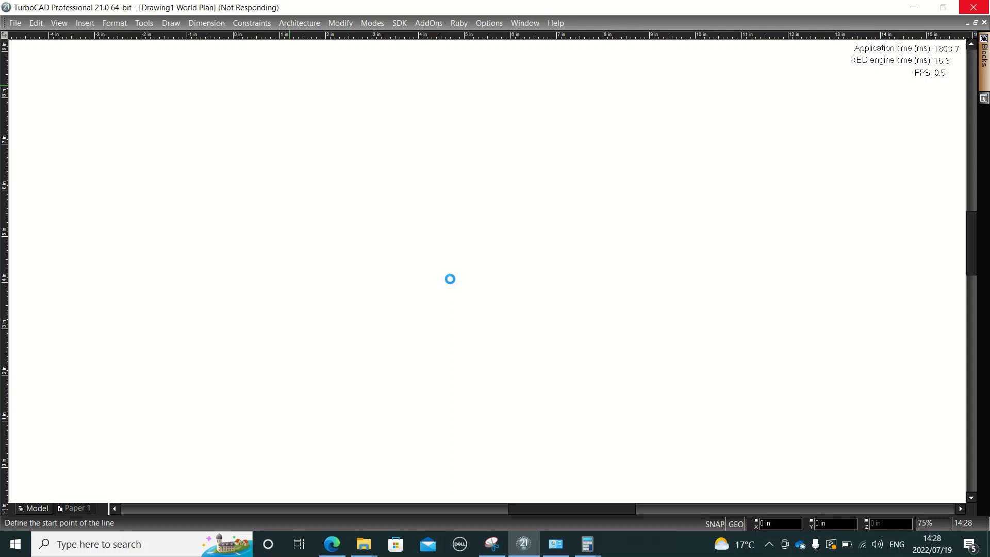
click(768, 551)
click(762, 523)
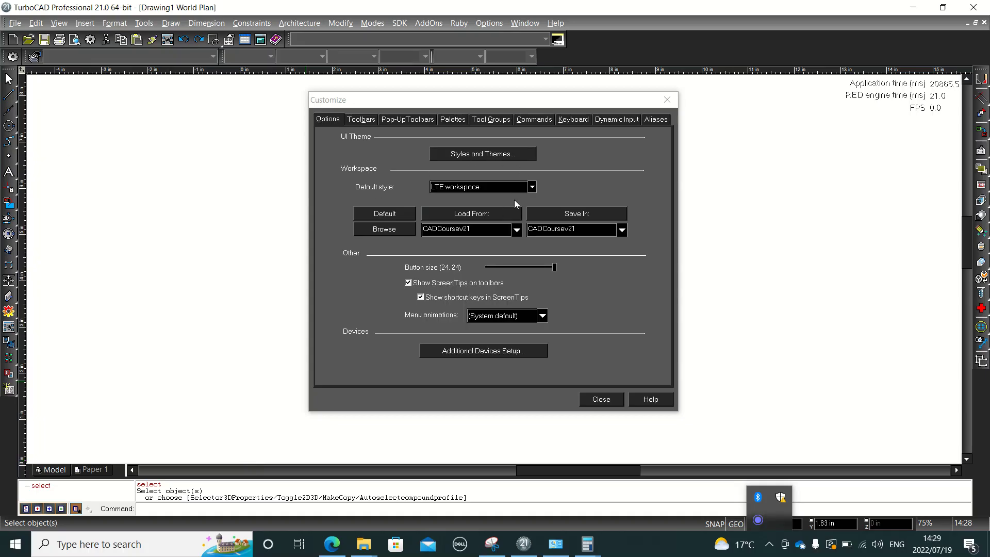
Set the workspace style back to Default workspace and close the customization dialog
click(532, 186)
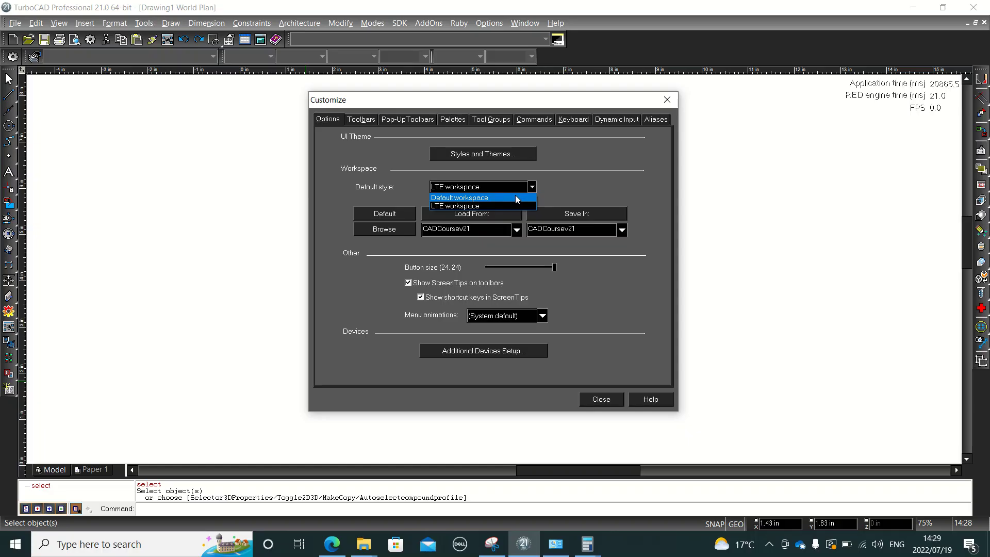
click(515, 198)
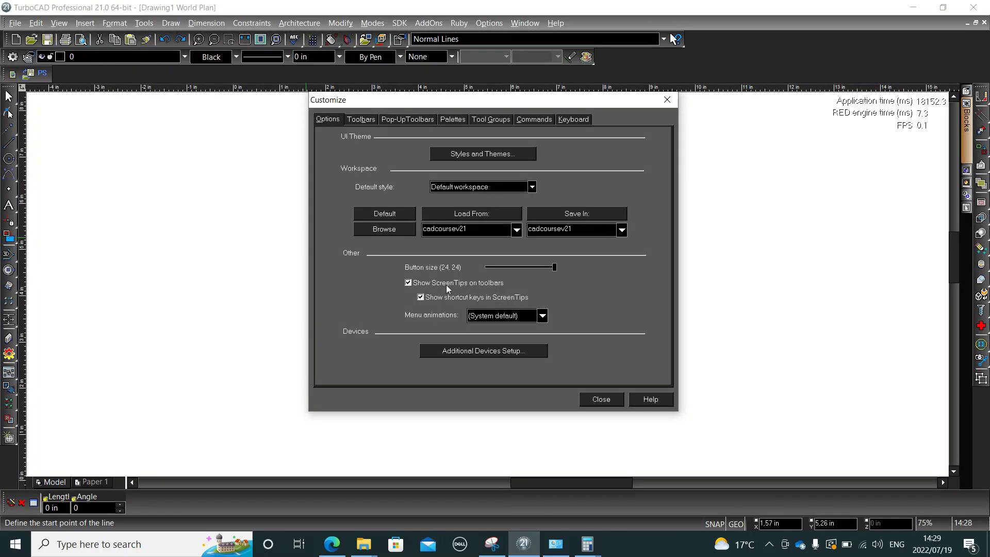
click(587, 395)
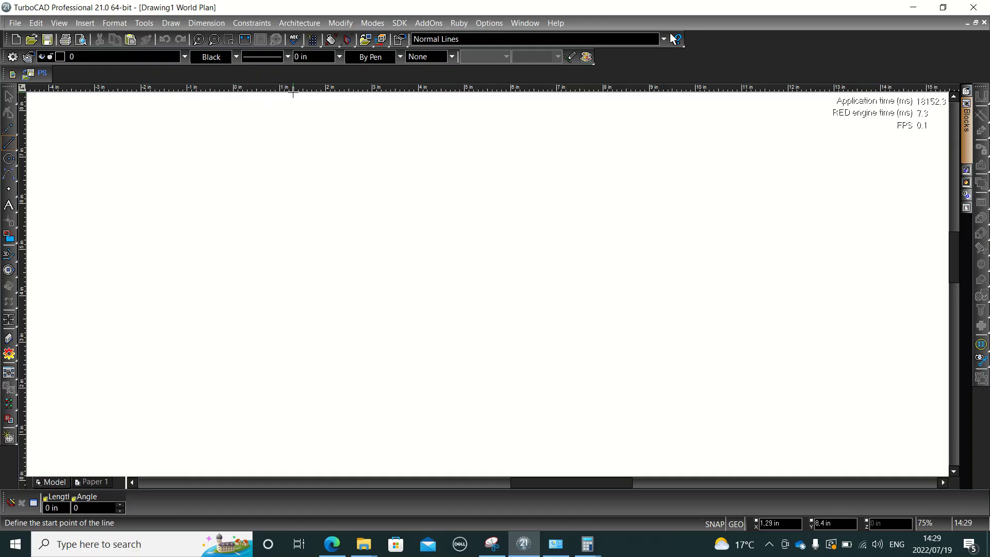
Set the model space units to the Metric system in the drawing setup
click(124, 24)
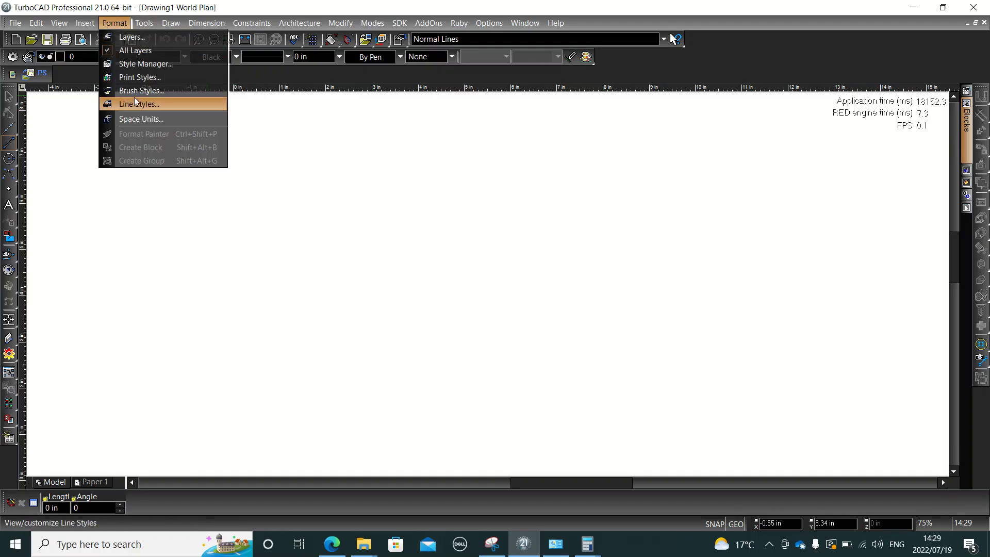
click(134, 117)
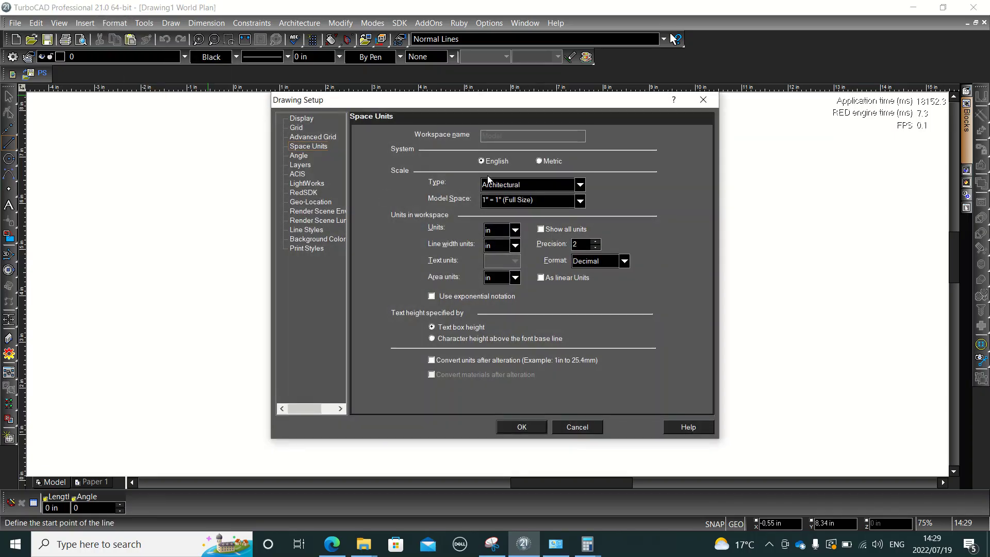
click(539, 161)
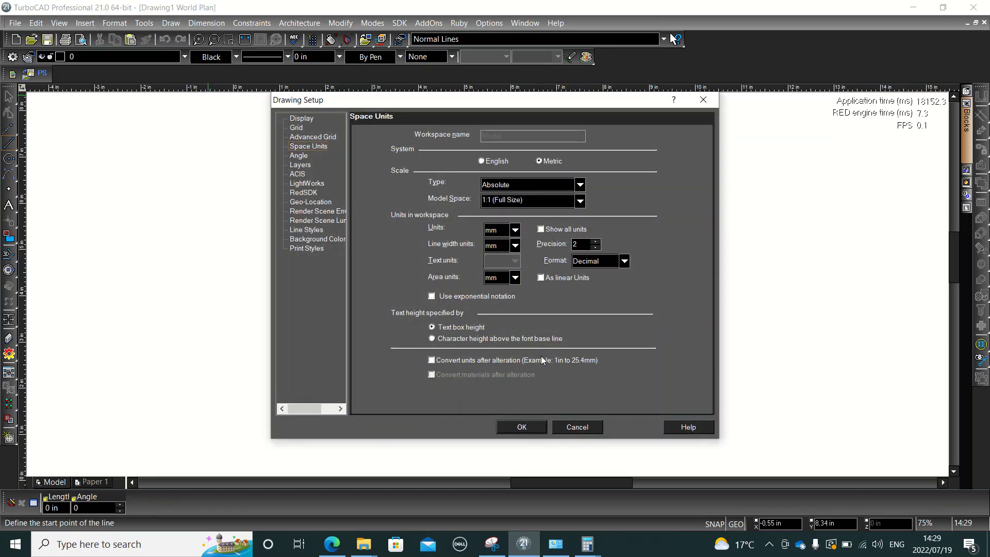
click(520, 427)
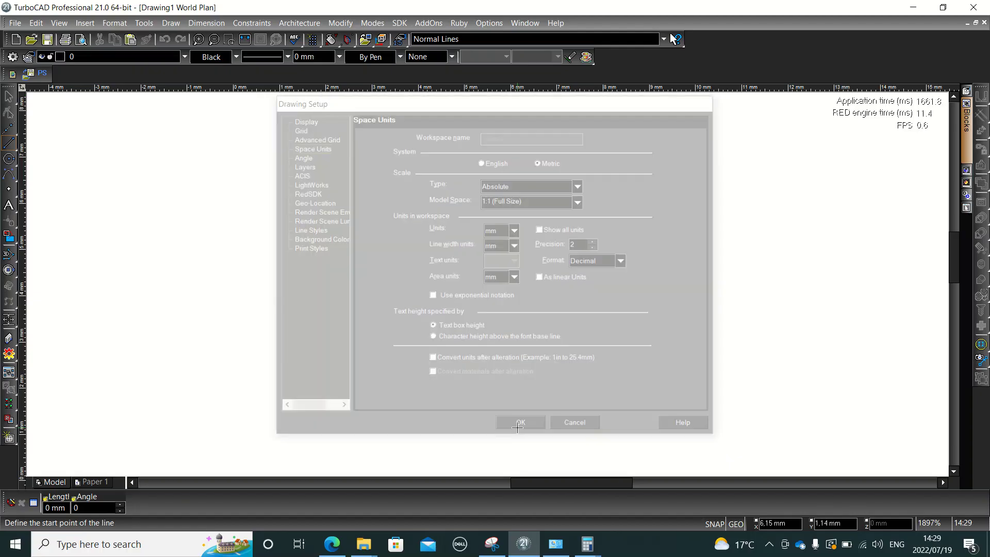
Go to the Paper 1 sheet and set its space units to the Metric system
click(90, 481)
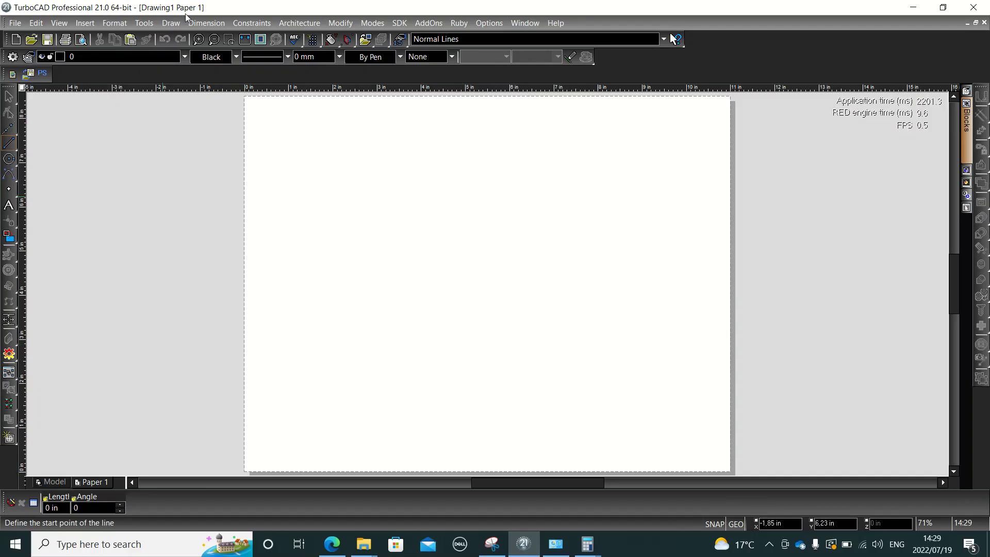
click(113, 23)
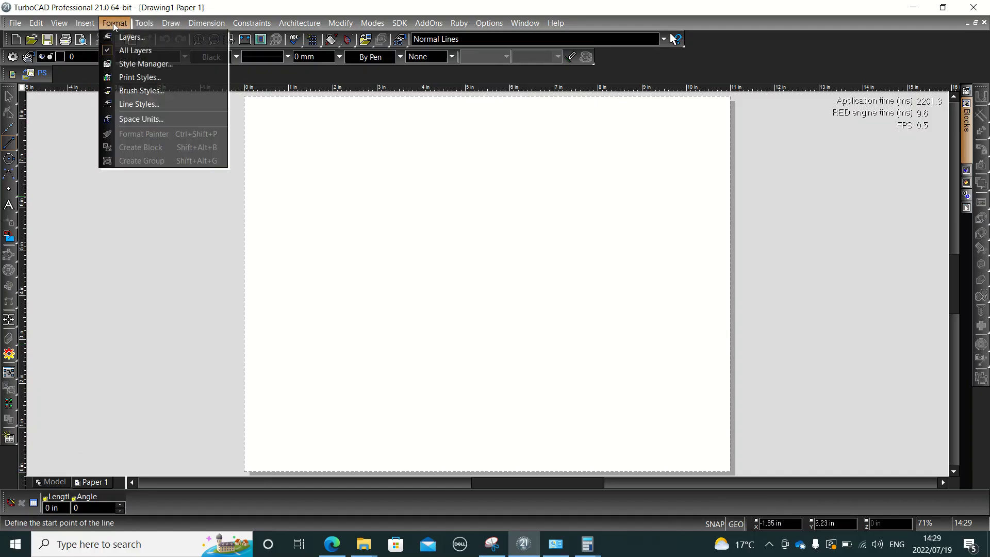
key(Escape)
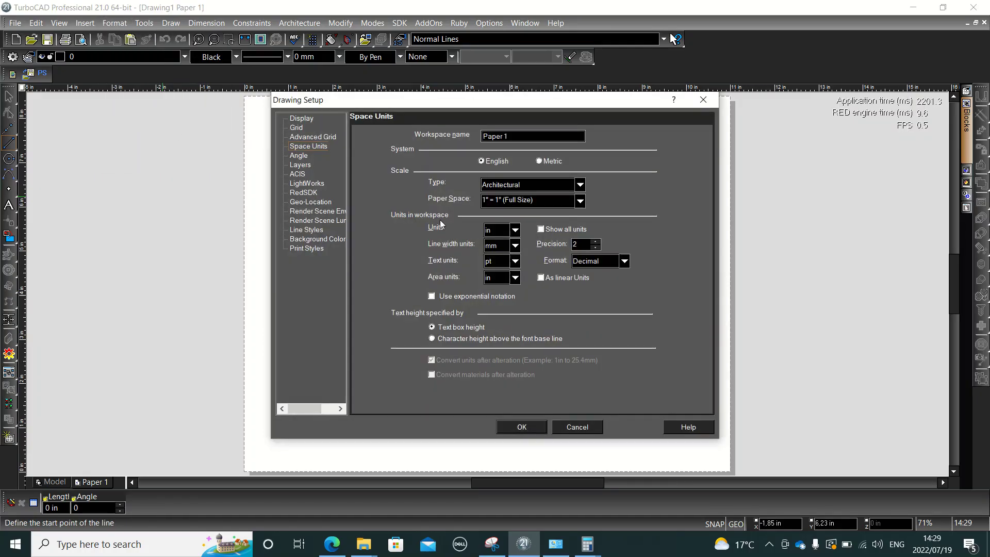
click(540, 160)
click(533, 430)
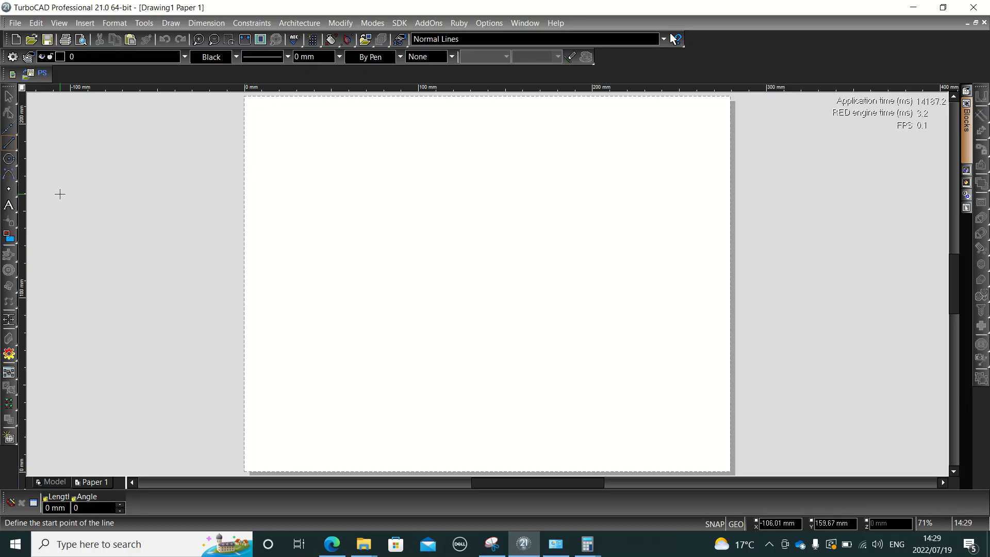
Activate the Rectangle tool and set the line width to 0,5 mm for the sheet border
click(15, 149)
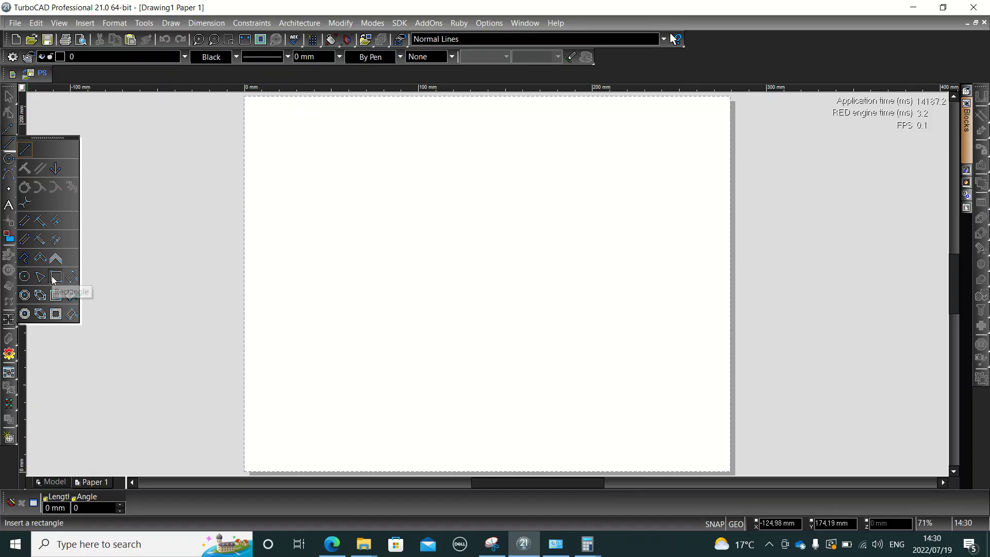
click(55, 278)
click(11, 146)
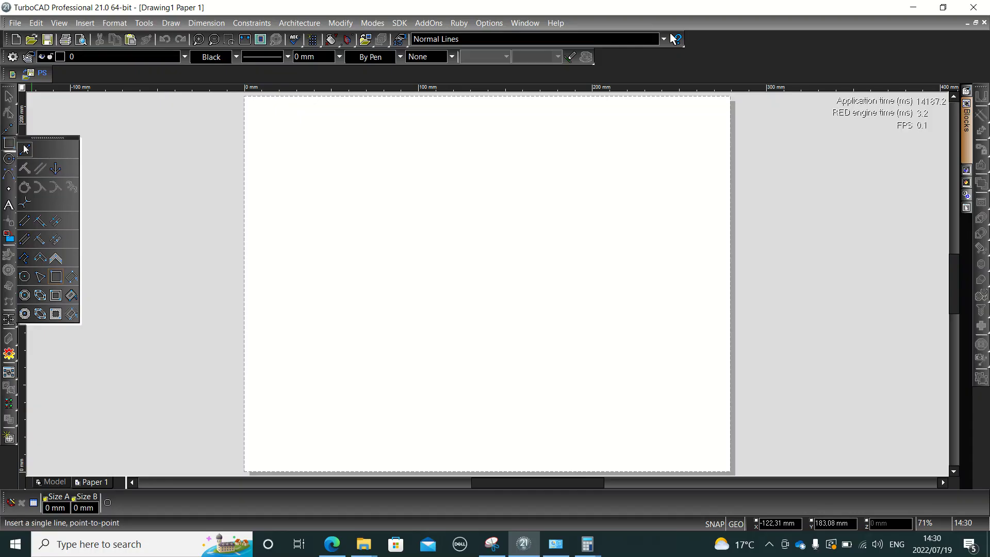
click(57, 281)
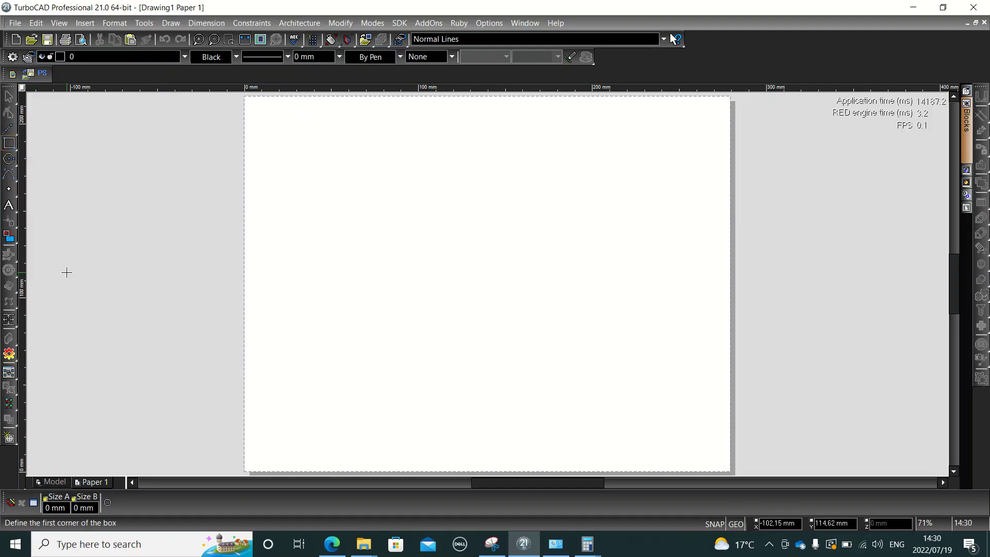
click(339, 57)
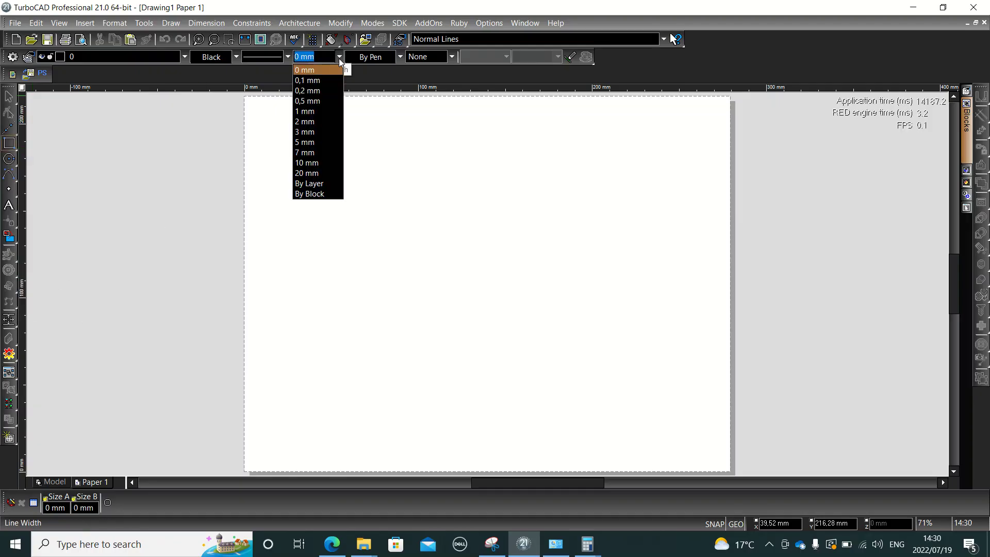
click(326, 101)
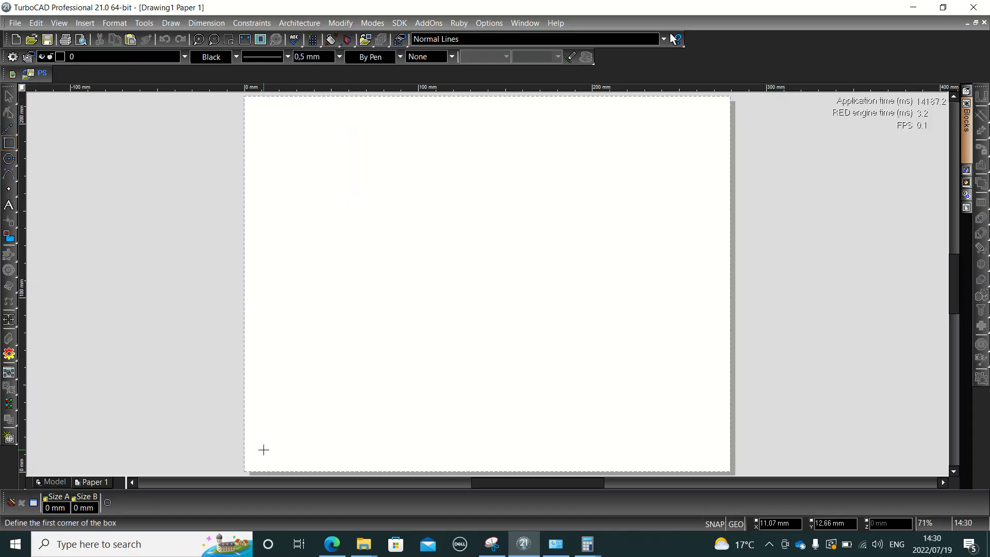
Place the border rectangle's first corner on Paper 1 at X 10 mm, Y 10 mm
key(Tab)
key(Tab)
key(Tab)
text(10)
key(Tab)
text(1)
key(Return)
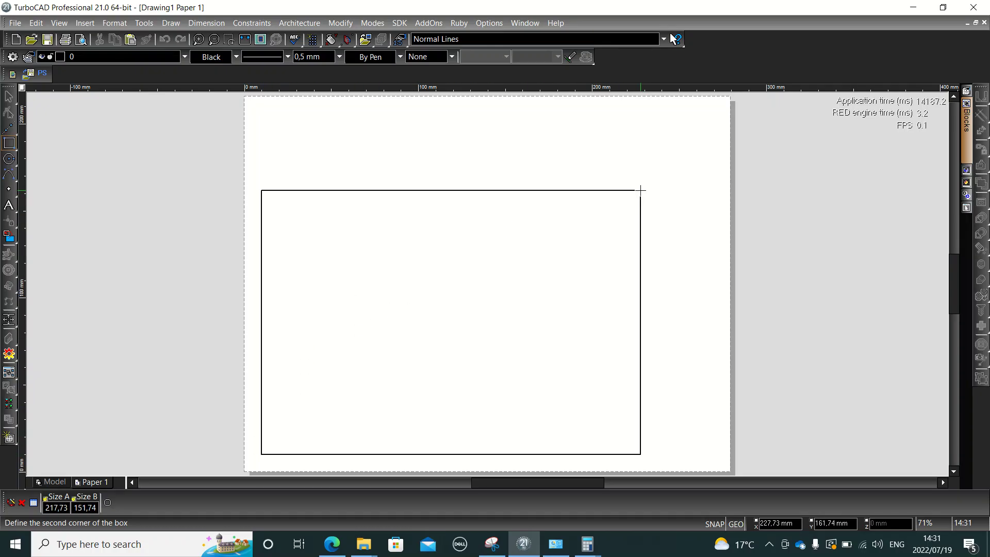
Complete the border rectangle with its second corner at X 287 mm, Y 200 mm
key(Tab)
key(Tab)
key(Tab)
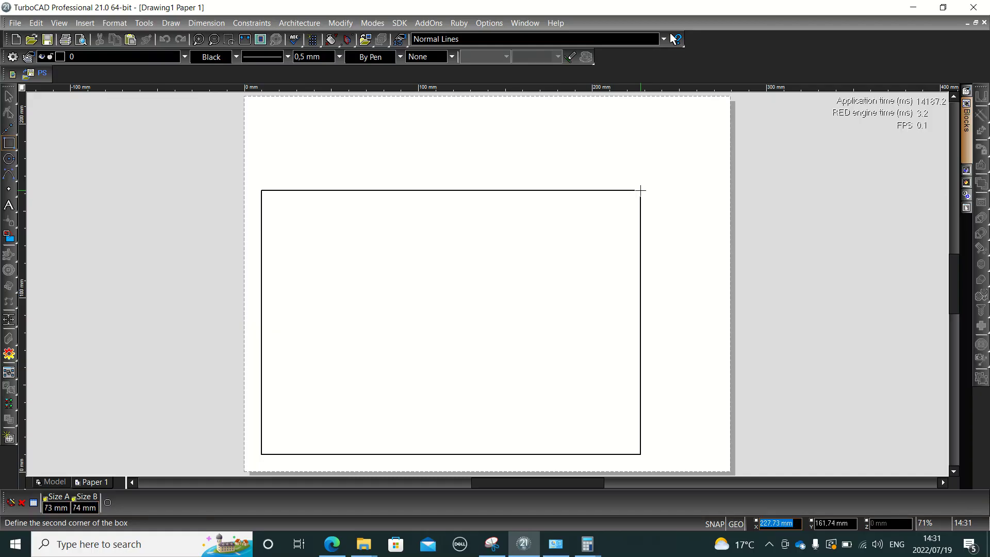
text(287)
key(Tab)
text(2)
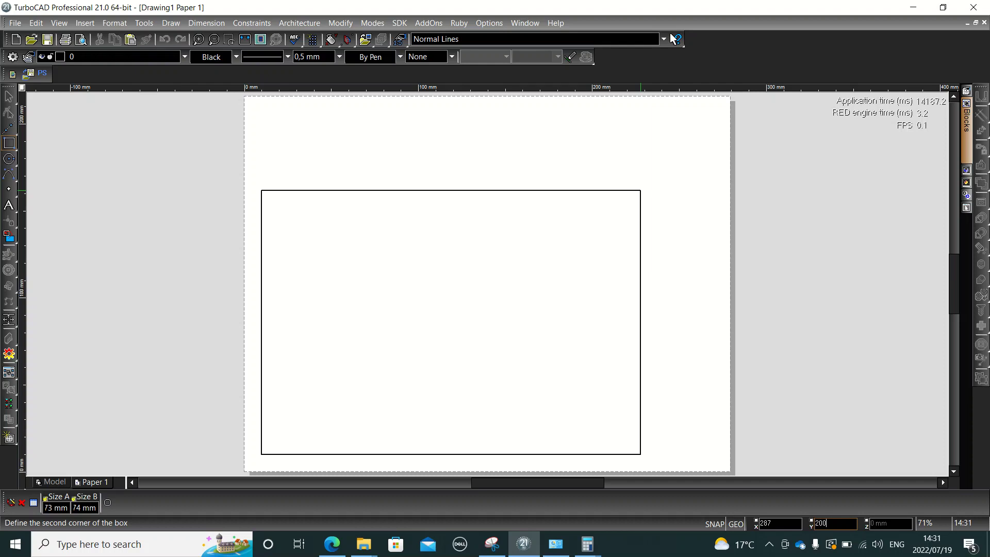
key(Return)
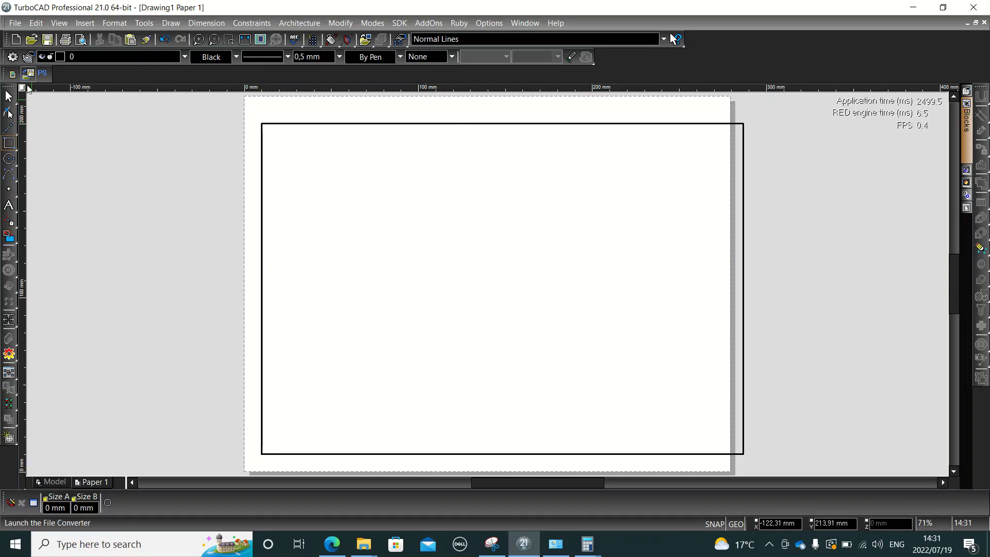
Set Paper 1's printer paper to A4 210 x 297 mm and its drawing sheet size to ISO A4 (210 mm x 297 mm)
click(12, 24)
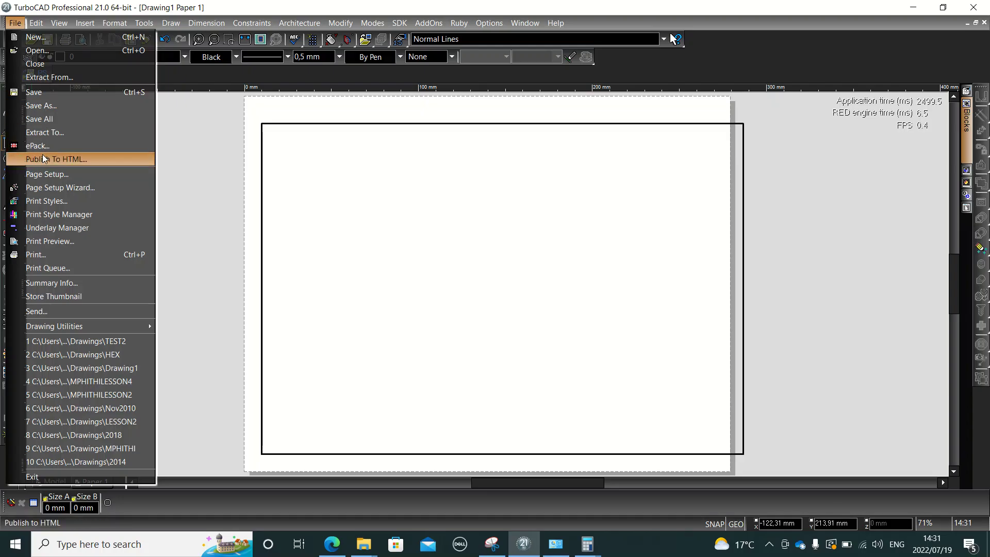
click(42, 176)
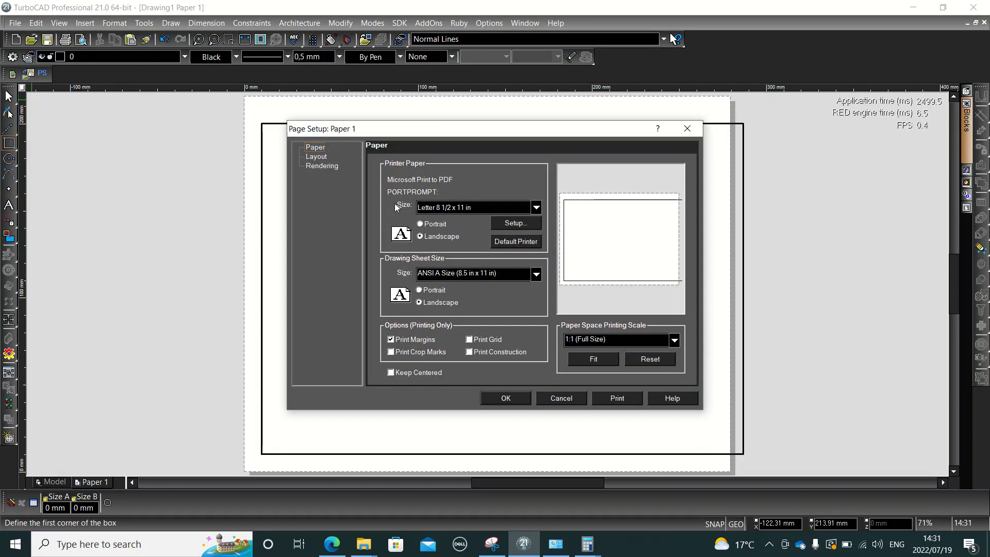
click(536, 207)
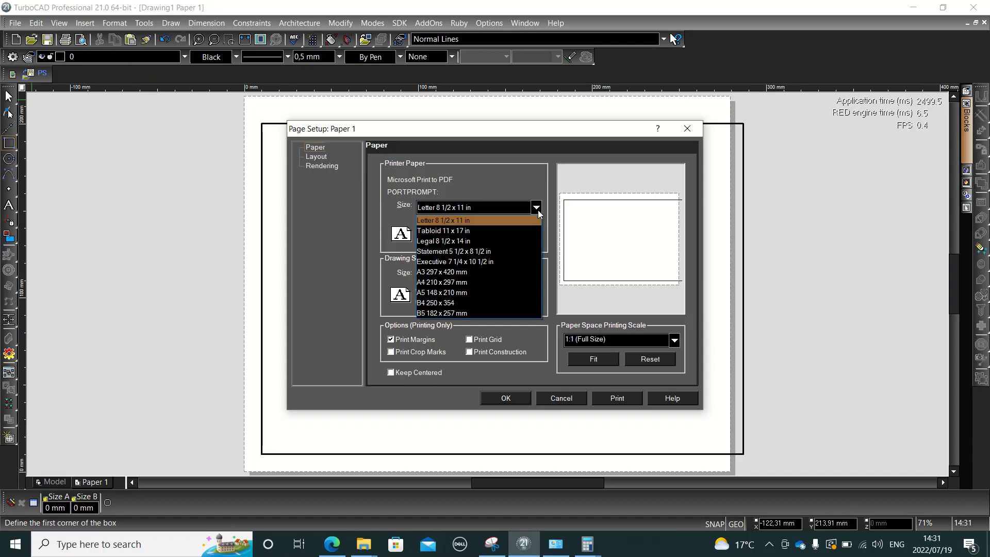
click(469, 279)
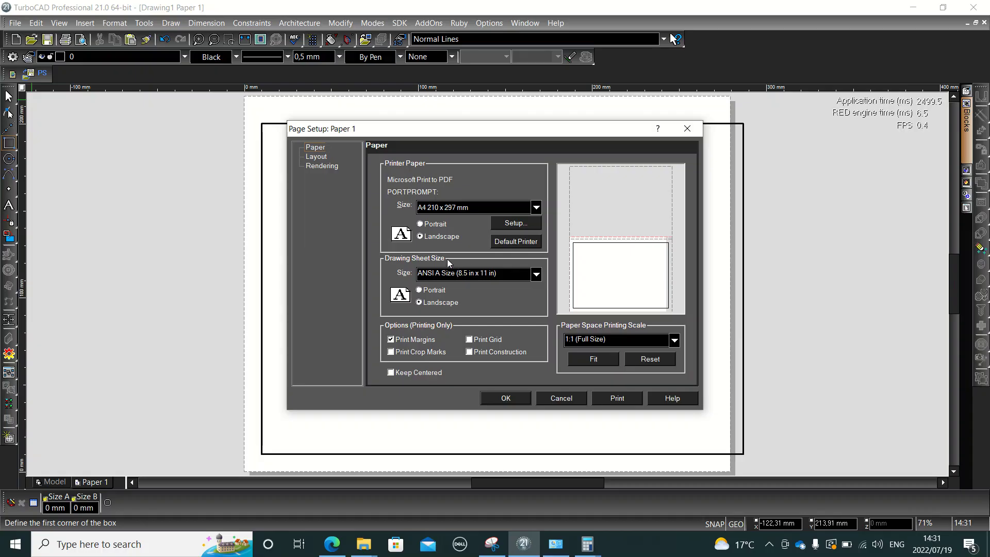
click(539, 276)
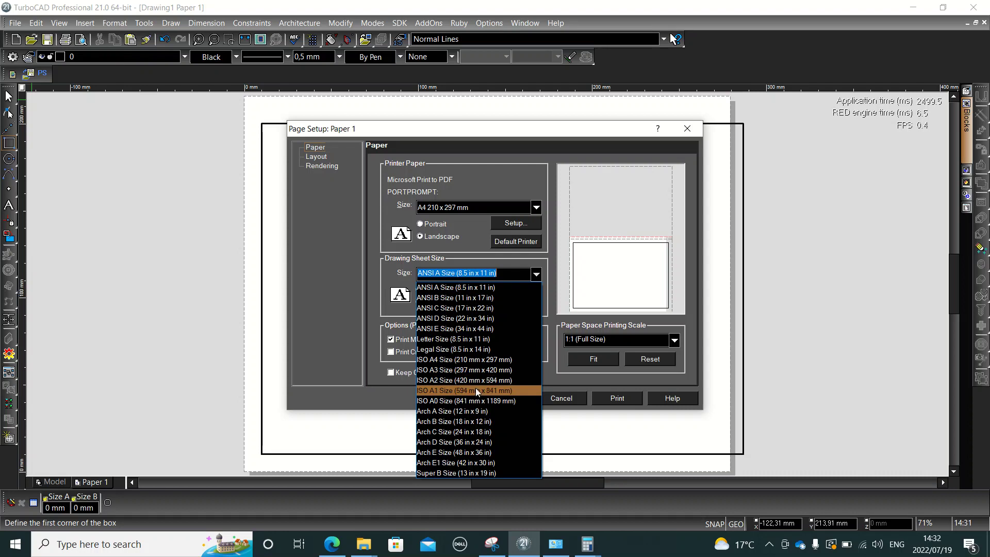
click(488, 359)
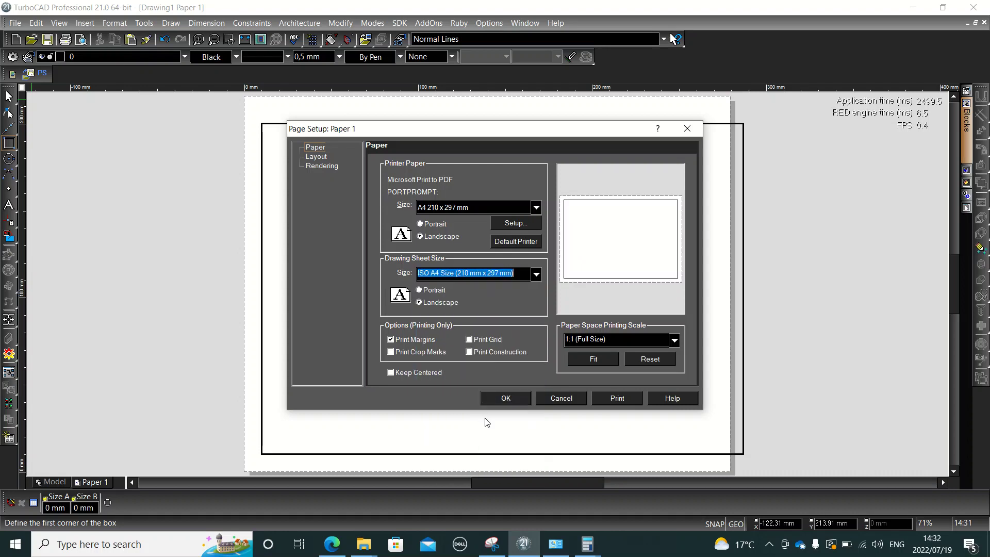
click(505, 398)
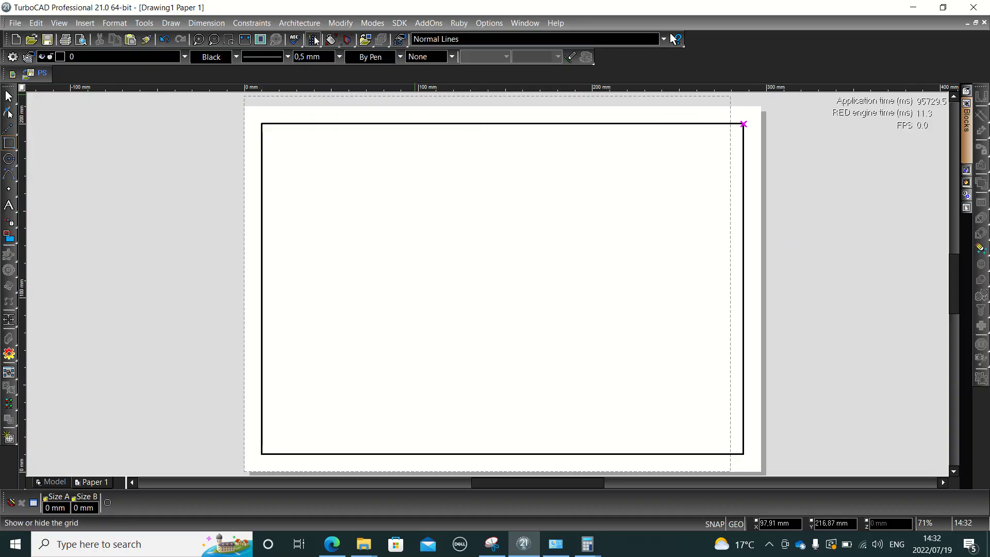
Draw a 100 mm by 30 mm title block rectangle inside the border, starting from the border's lower-right corner
click(245, 40)
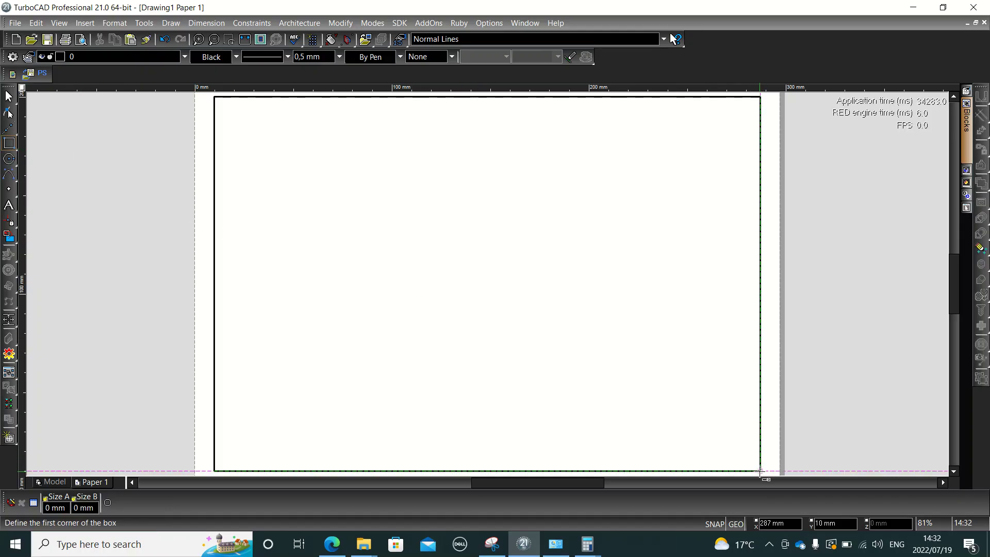
click(11, 143)
click(55, 276)
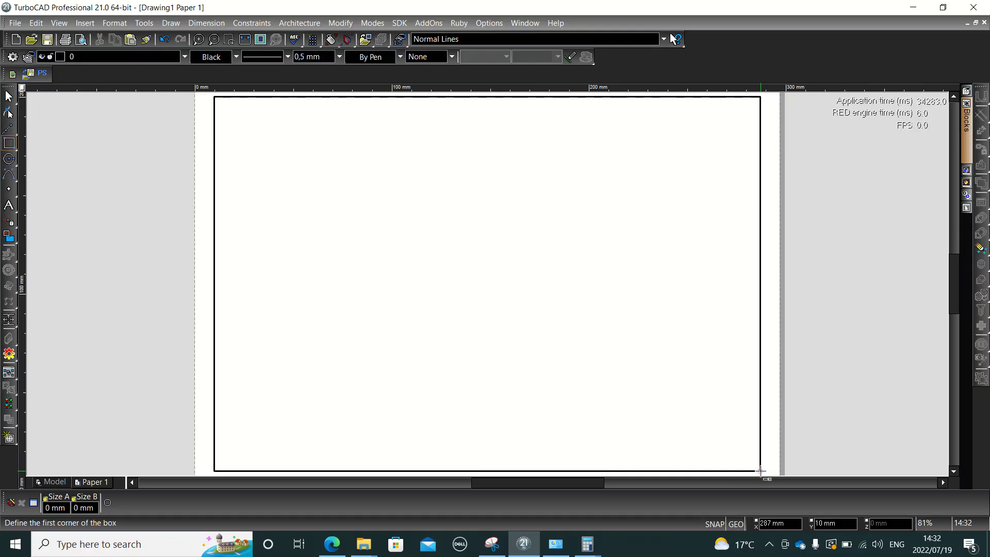
click(761, 470)
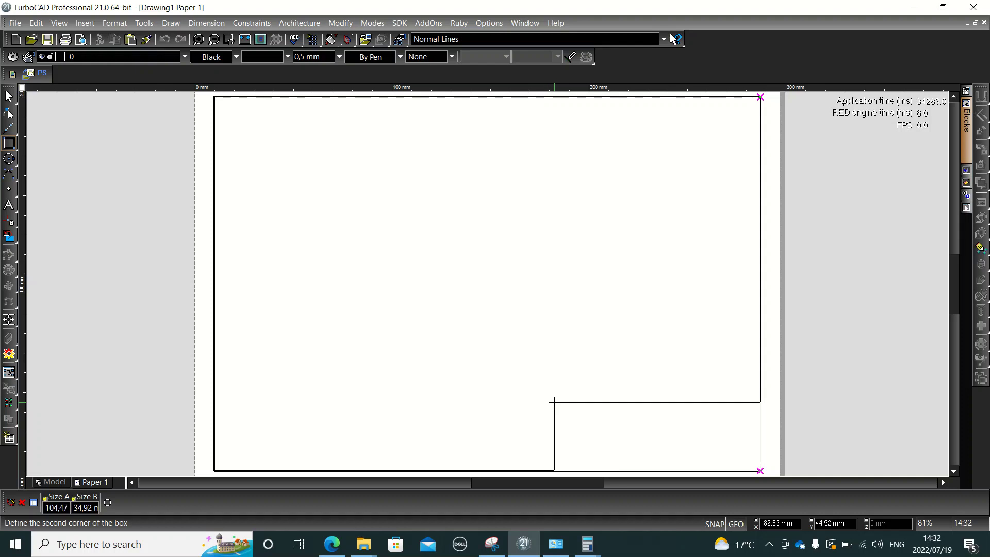
key(Tab)
text(100)
key(Tab)
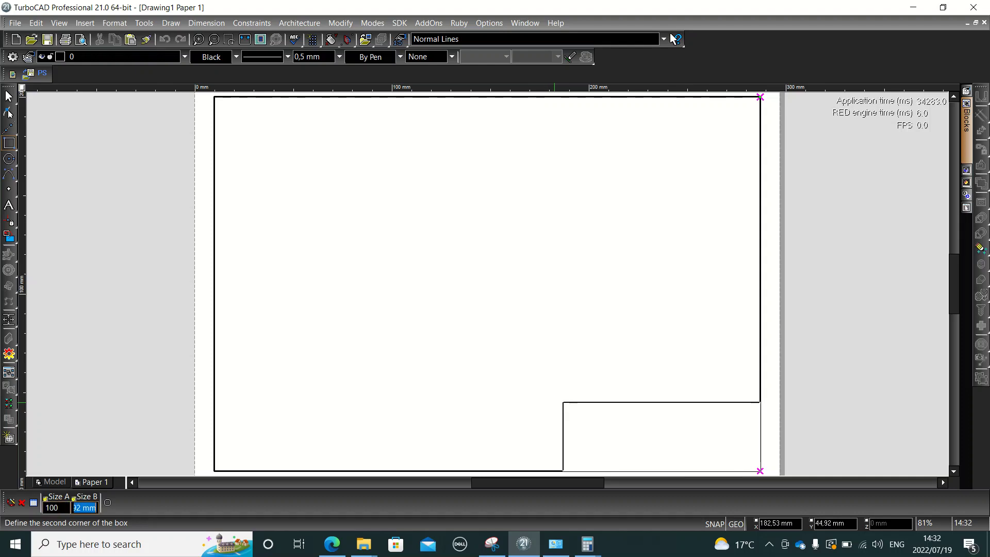
text(30)
key(Return)
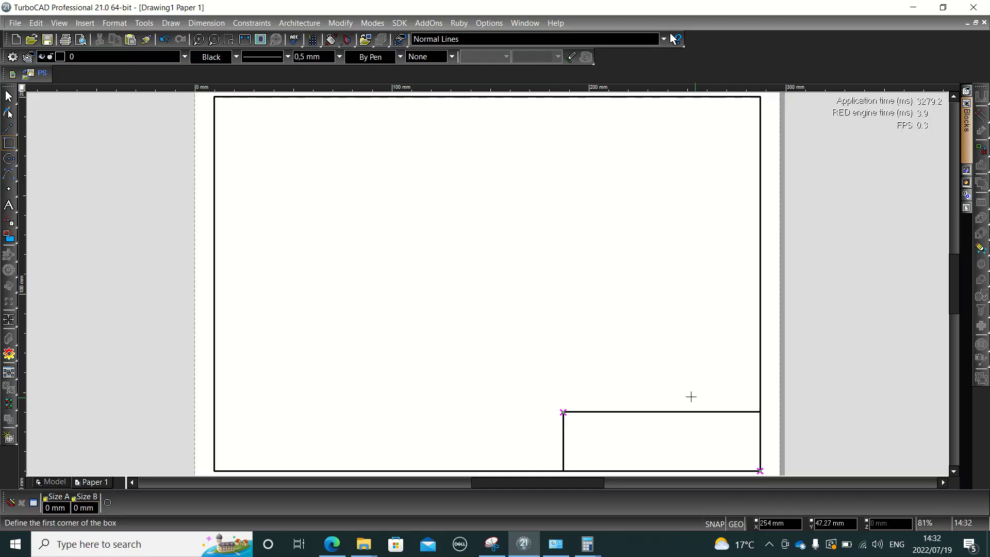
Draw a 100 mm by 10 mm rectangle from the border's lower-right corner as the title block's bottom row
click(759, 470)
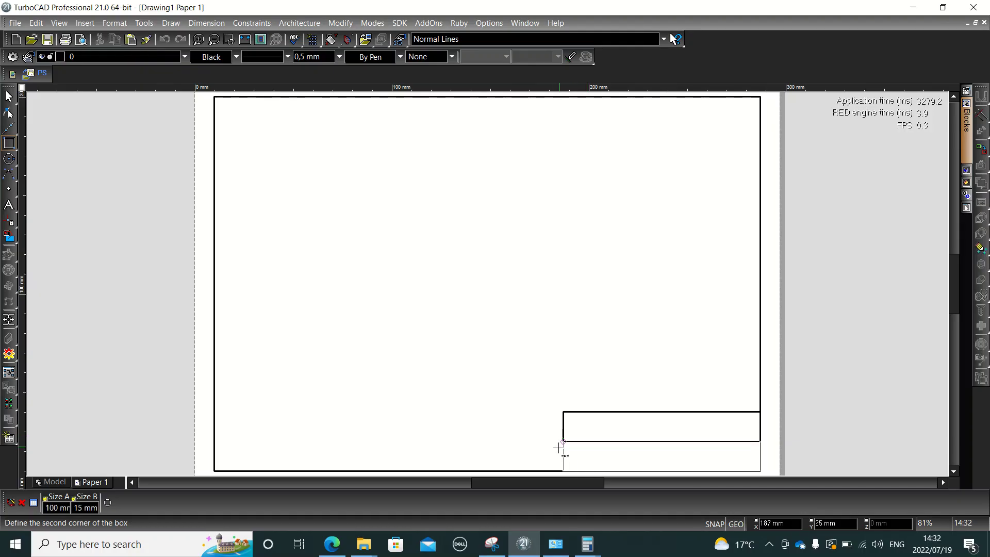
key(Tab)
text(100)
key(Tab)
text(10)
key(Return)
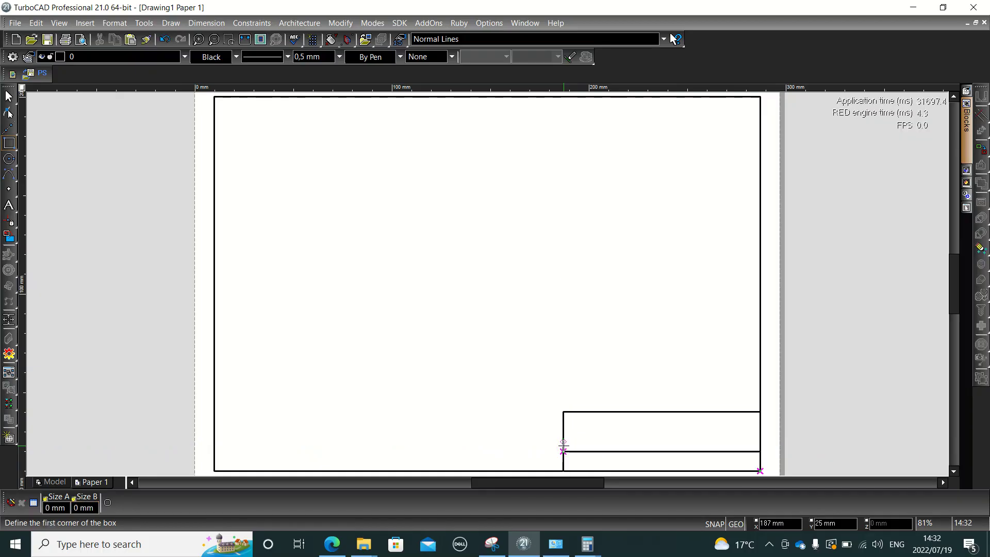
Draw a 100 mm by 10 mm rectangle directly above the bottom row to form the title block's middle row
click(760, 451)
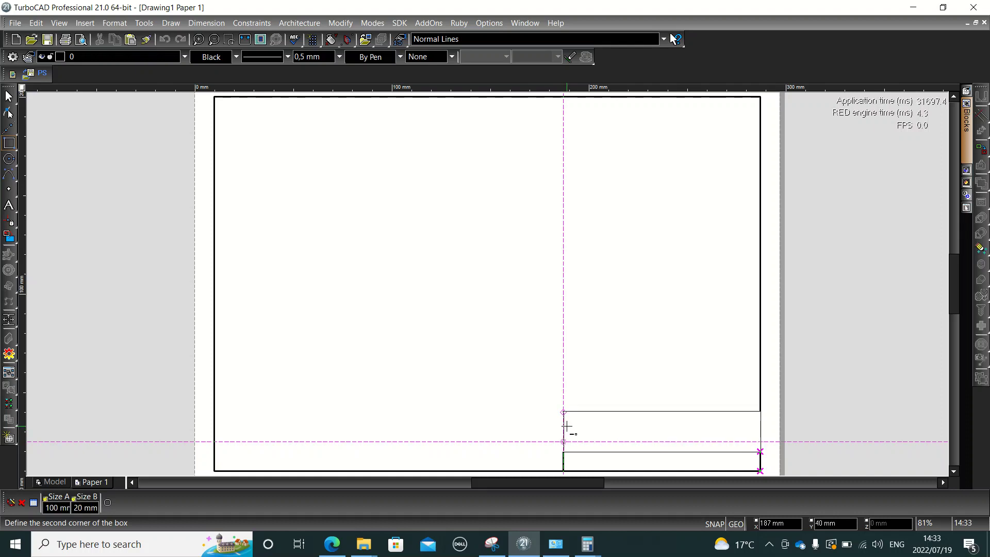
key(Tab)
text(100)
key(Tab)
text(10)
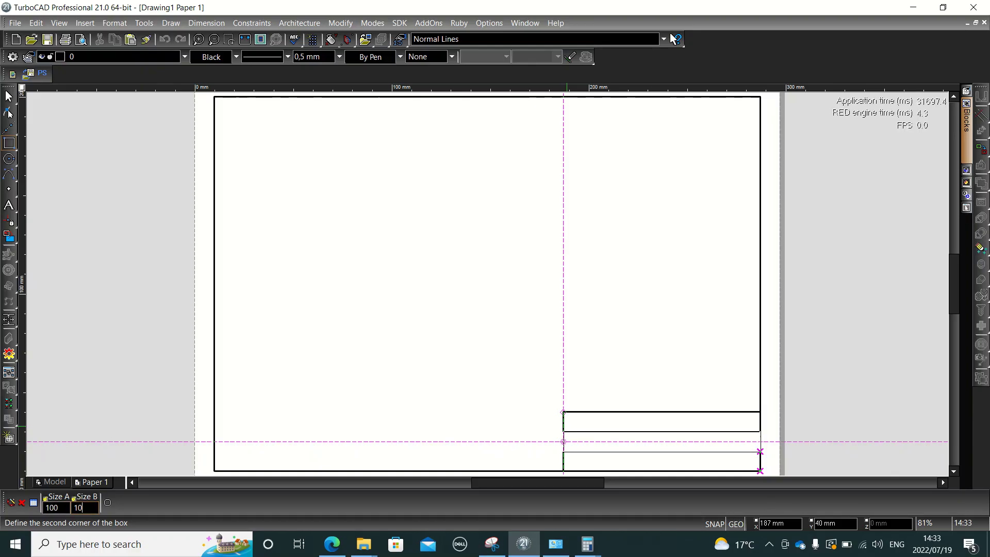
key(Return)
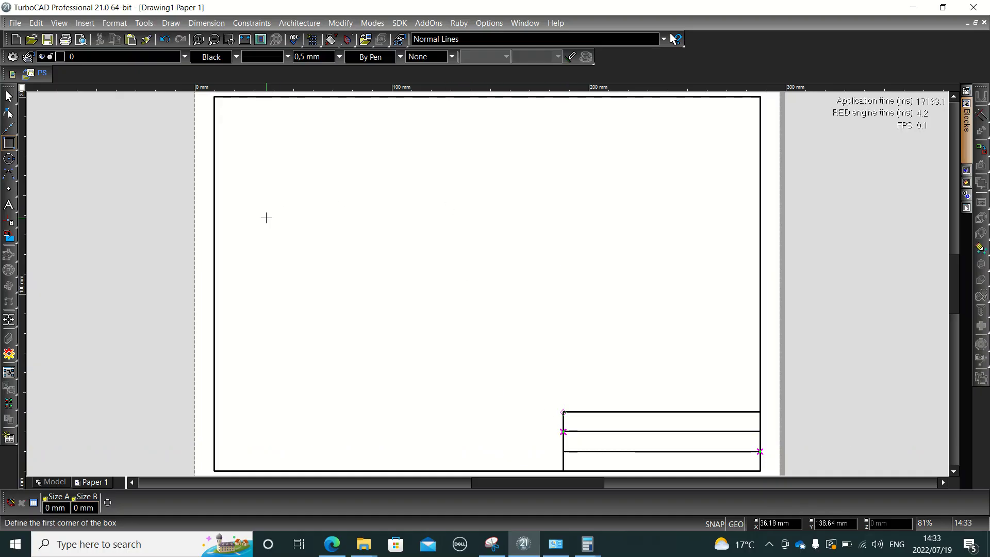
Activate the Multi Text tool for the title block lettering
click(9, 206)
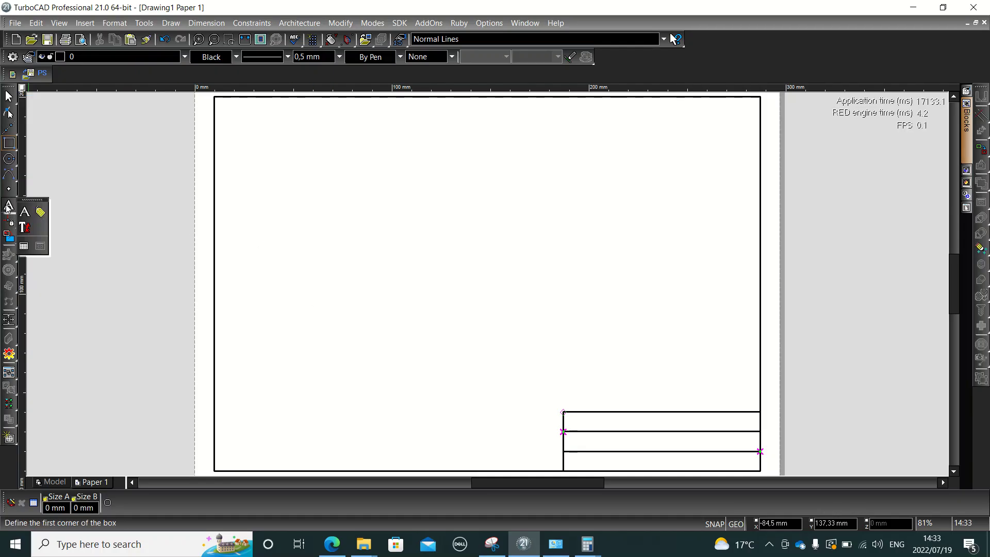
click(23, 228)
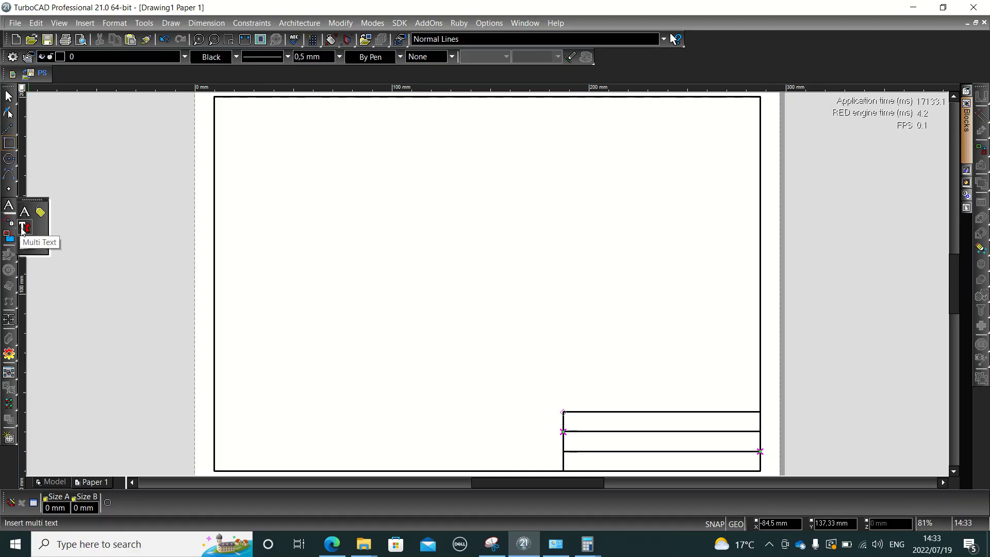
click(23, 227)
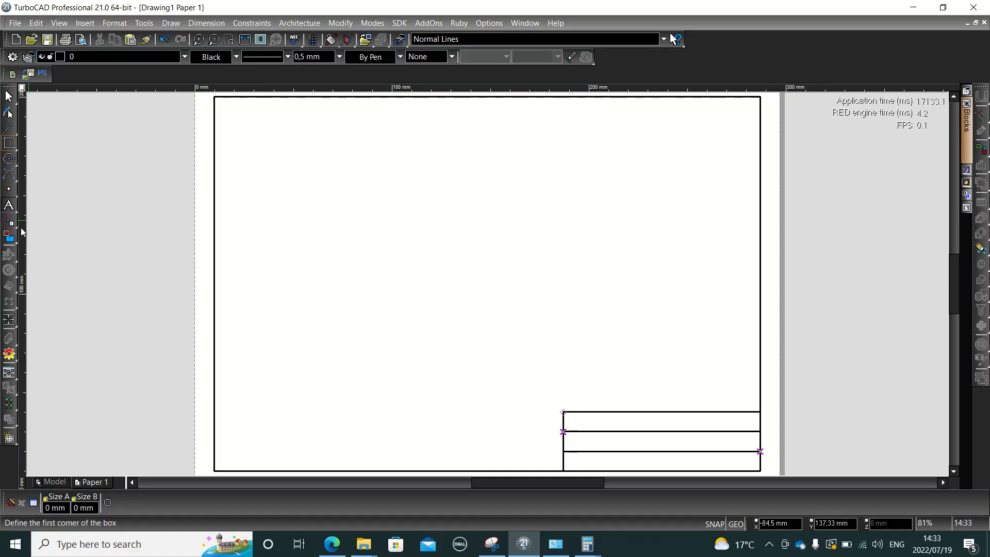
click(563, 411)
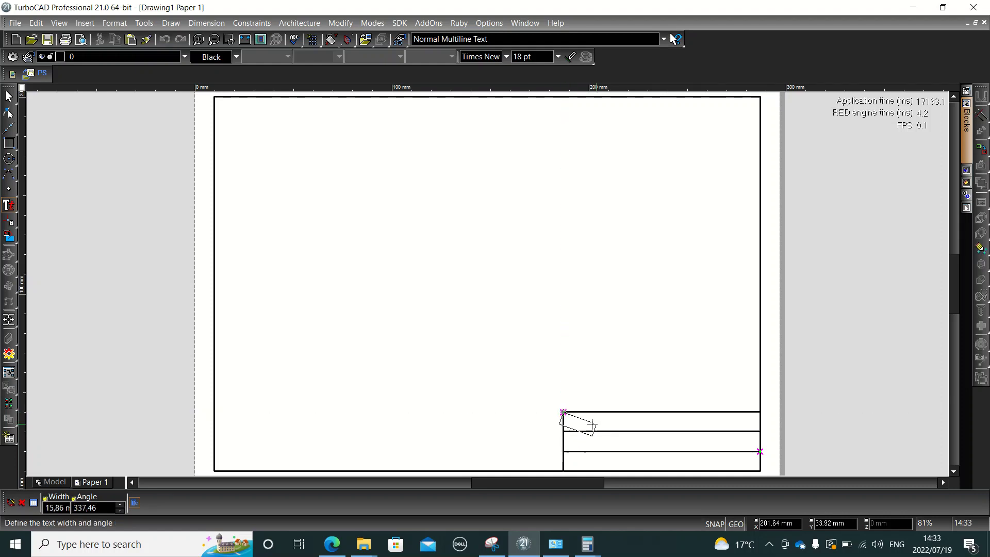
click(759, 412)
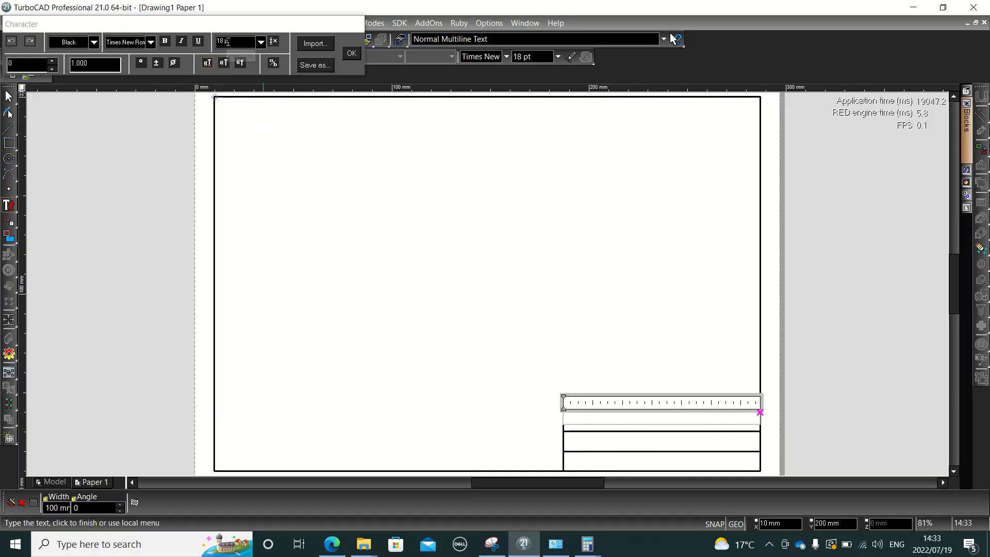
click(259, 45)
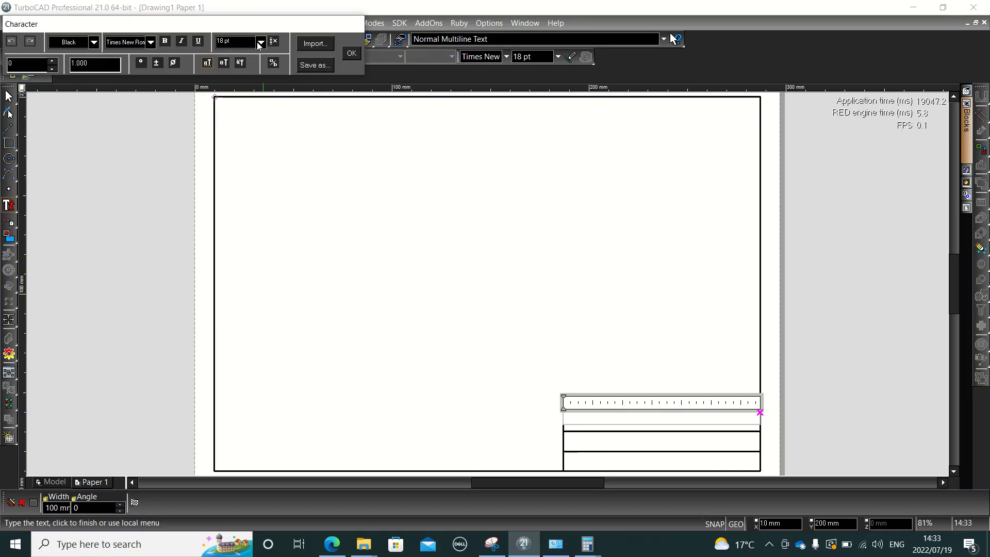
click(260, 44)
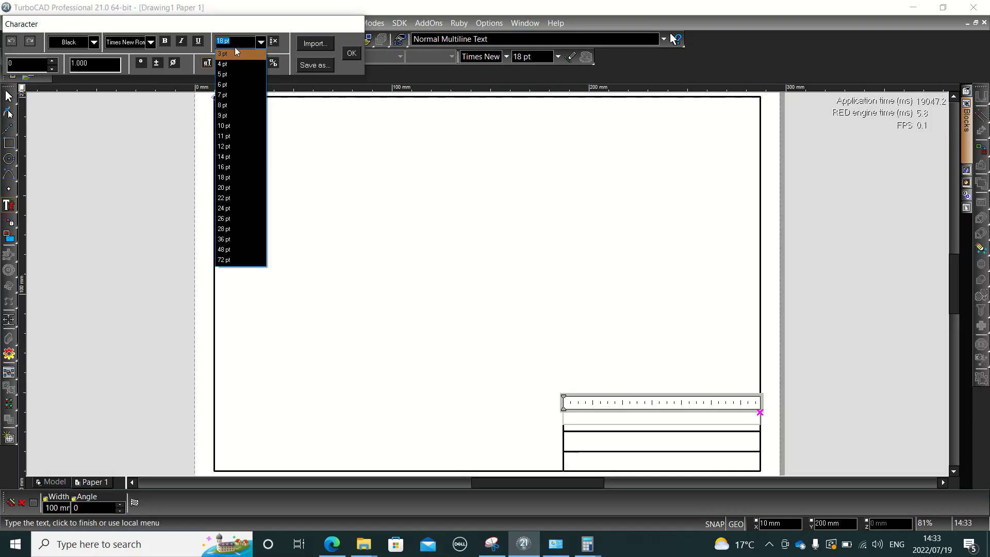
click(230, 177)
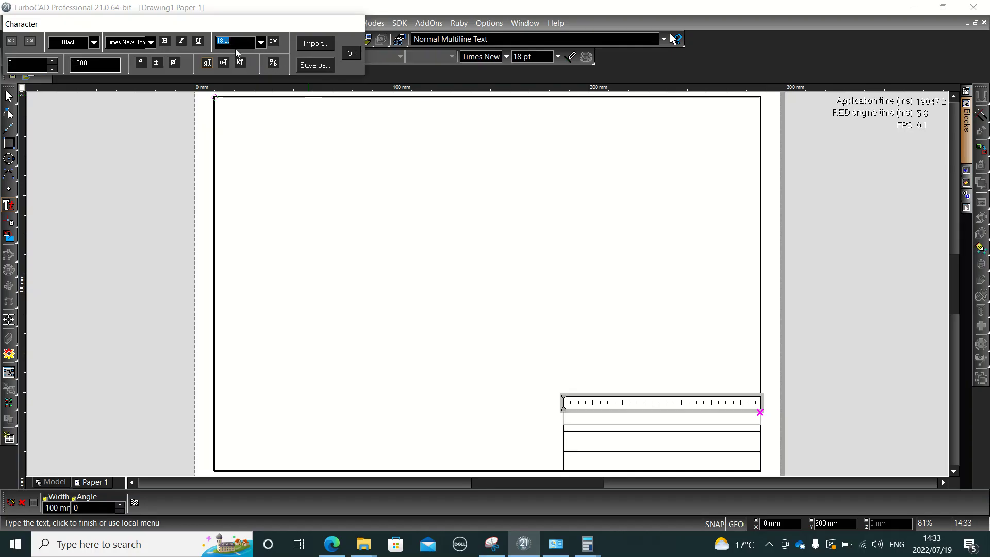
click(351, 54)
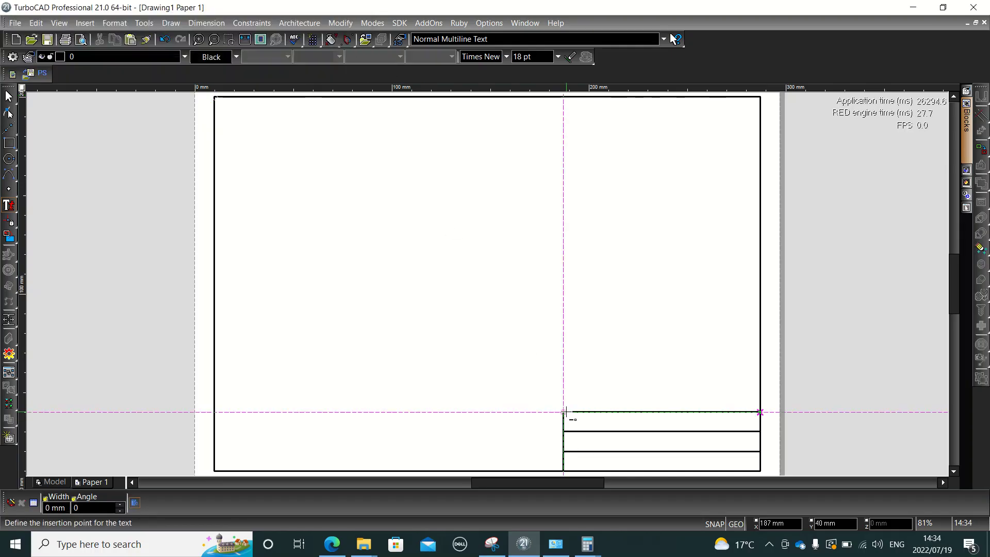
Place a multiline text box along the title block's top edge, from its upper-left to its upper-right corner
click(563, 411)
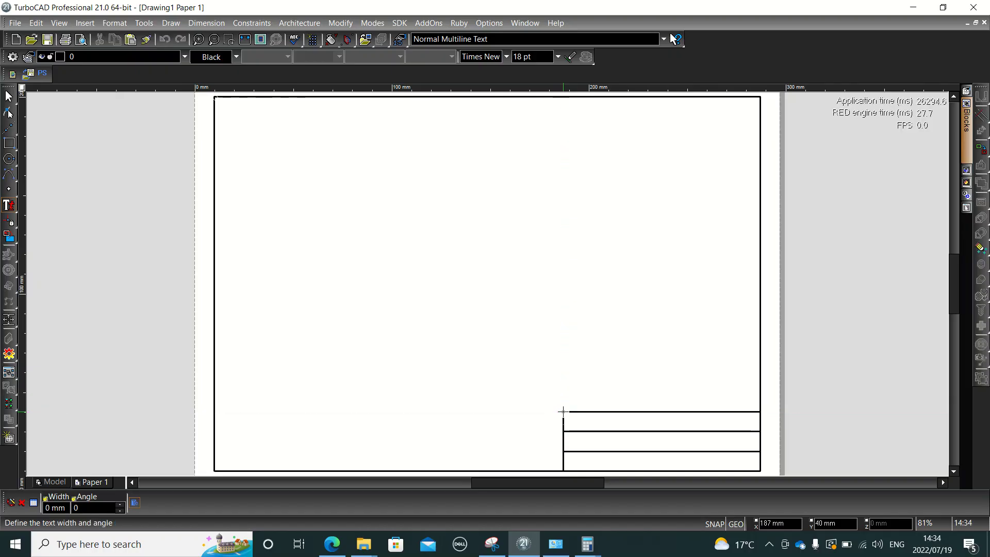
click(760, 412)
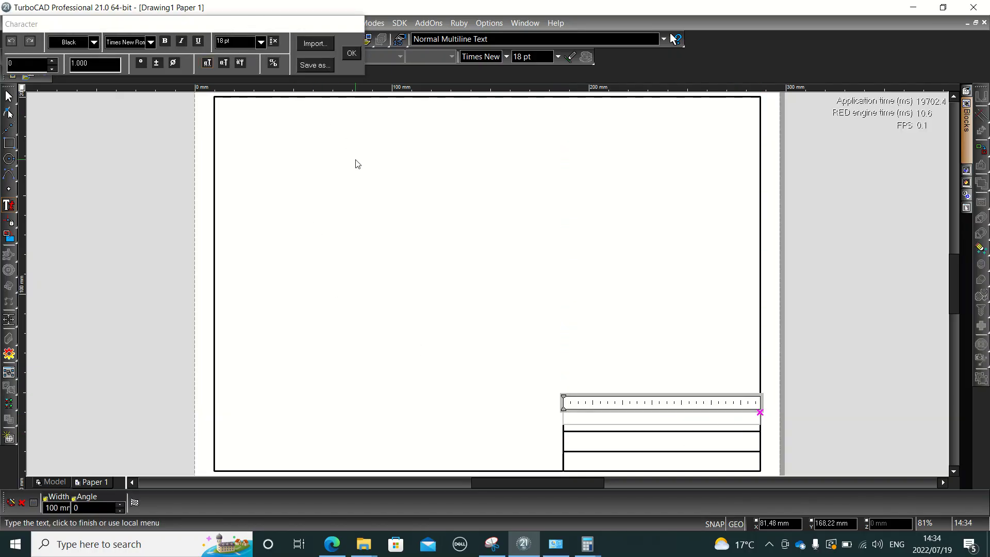
text(Sur)
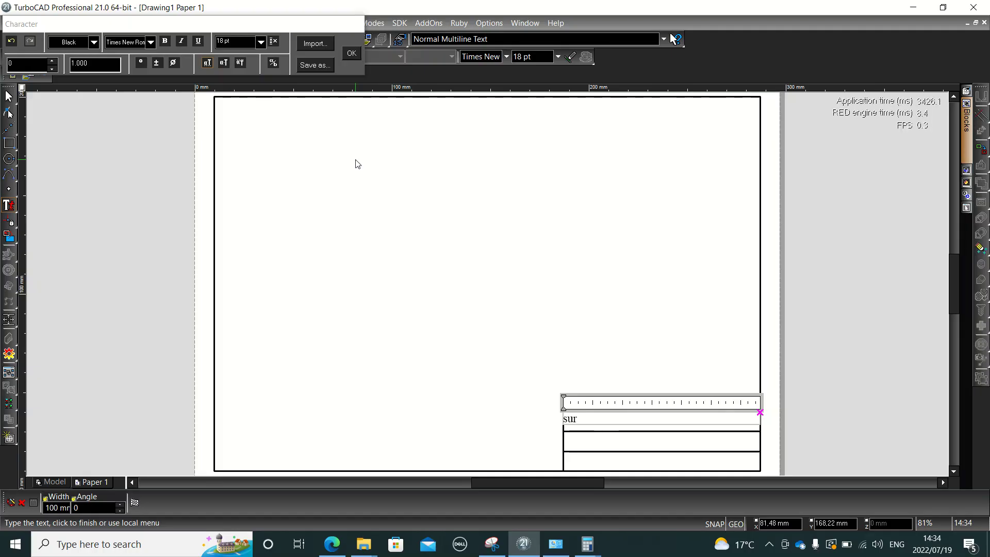
text(name)
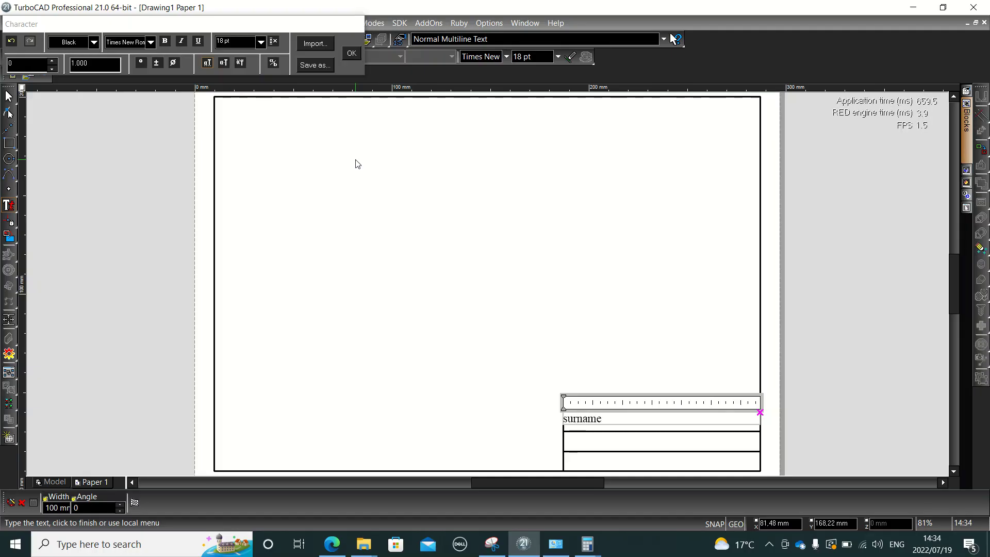
text( and initi)
key(BackSpace)
key(BackSpace)
key(BackSpace)
key(BackSpace)
key(BackSpace)
key(BackSpace)
key(BackSpace)
key(BackSpace)
key(BackSpace)
key(BackSpace)
key(BackSpace)
key(BackSpace)
key(BackSpace)
key(BackSpace)
key(BackSpace)
key(BackSpace)
key(BackSpace)
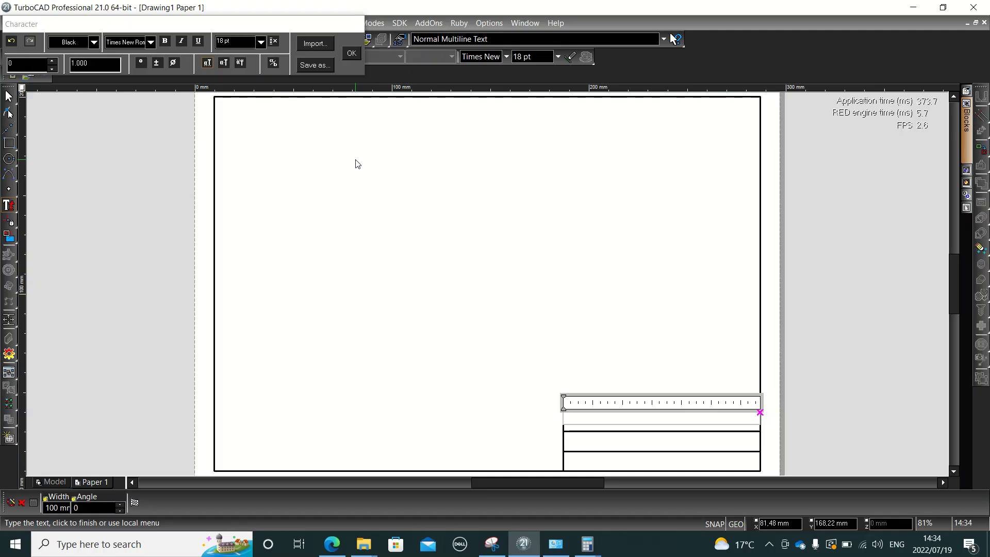
Enter the label "SURNAME & INITIALS" in the title block's top row and finish the text
text(SURNAME &)
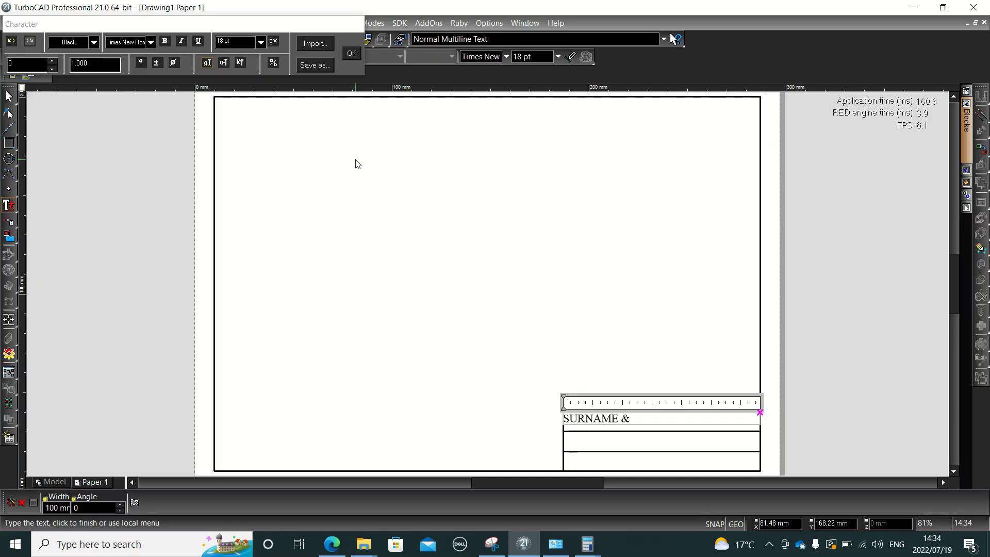
text( INITIALS)
click(353, 54)
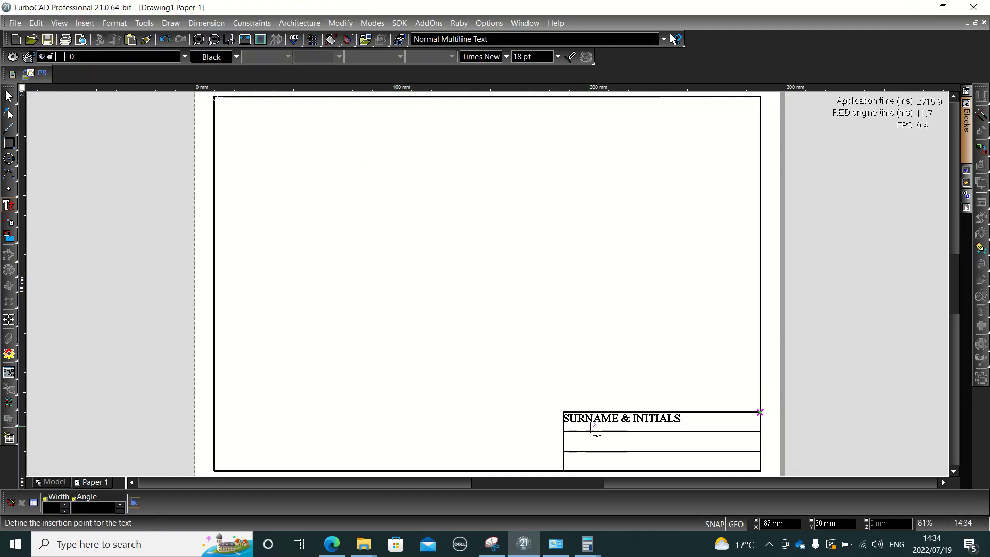
Add the label "DATE" in a multiline text box spanning the full width of the title block's middle row
click(563, 431)
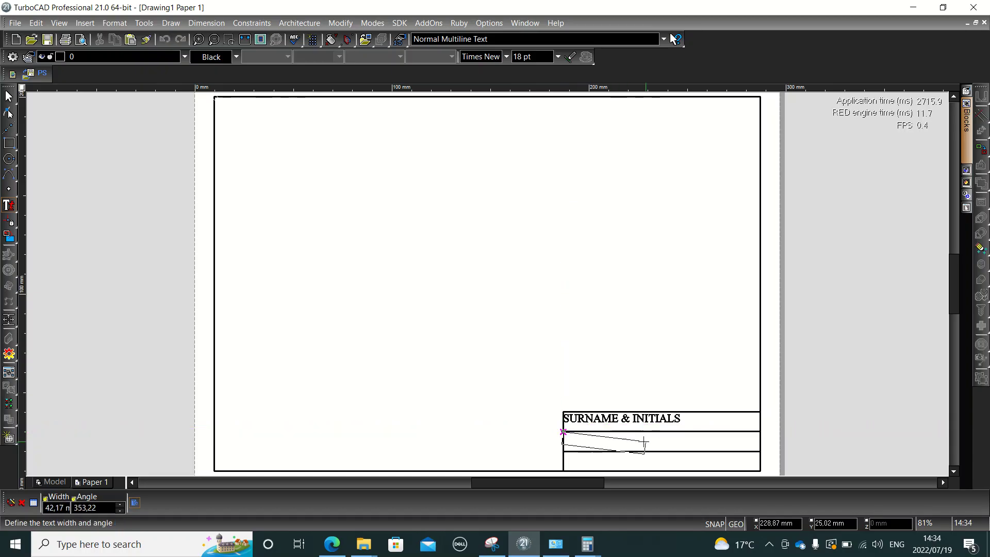
click(760, 432)
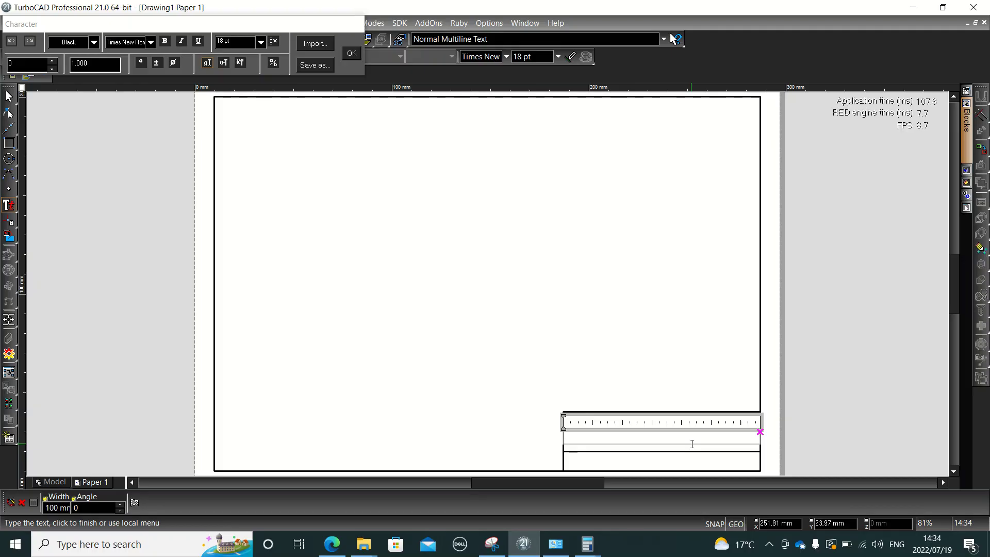
text(DATE)
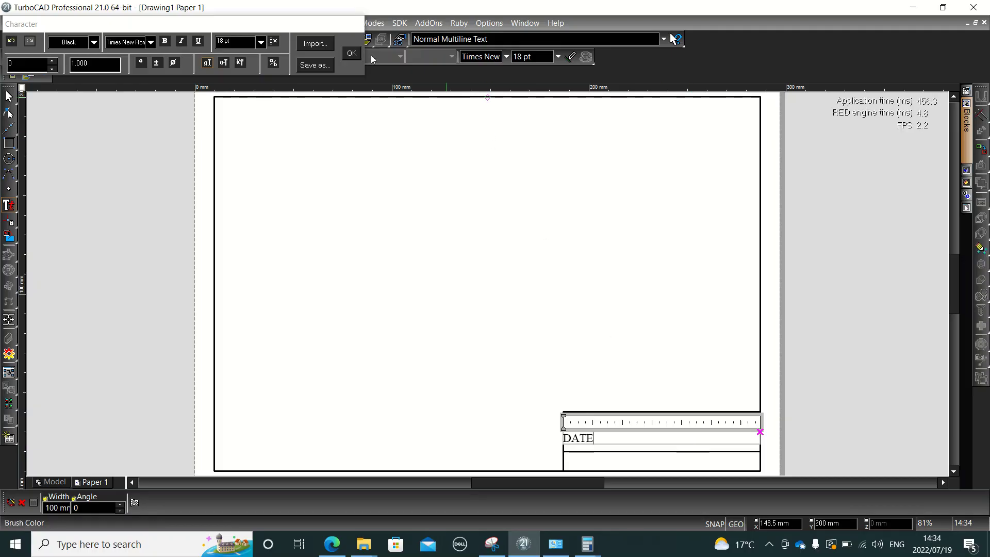
click(349, 54)
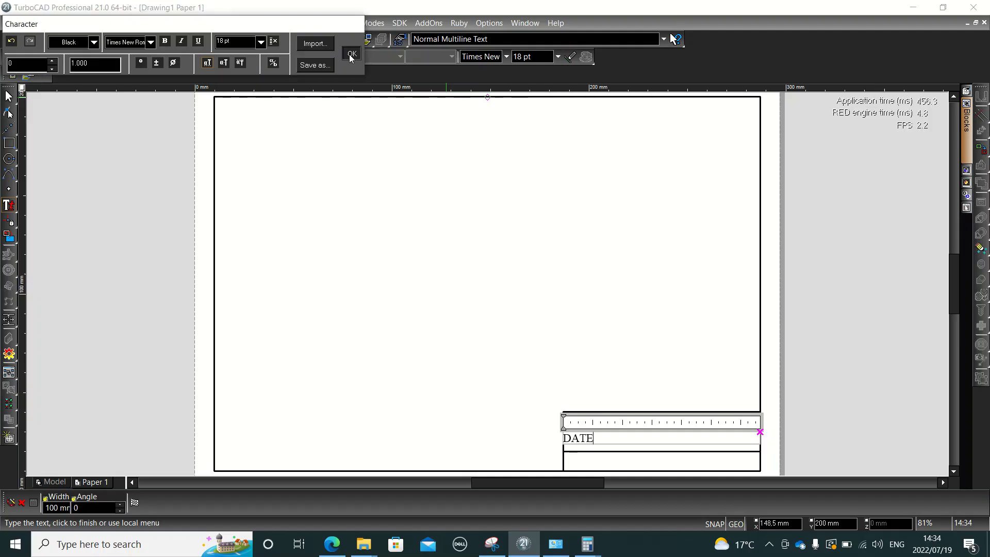
Add the label "STUDENT NUMBER" in a multiline text box spanning the full width of the title block's bottom row
click(563, 452)
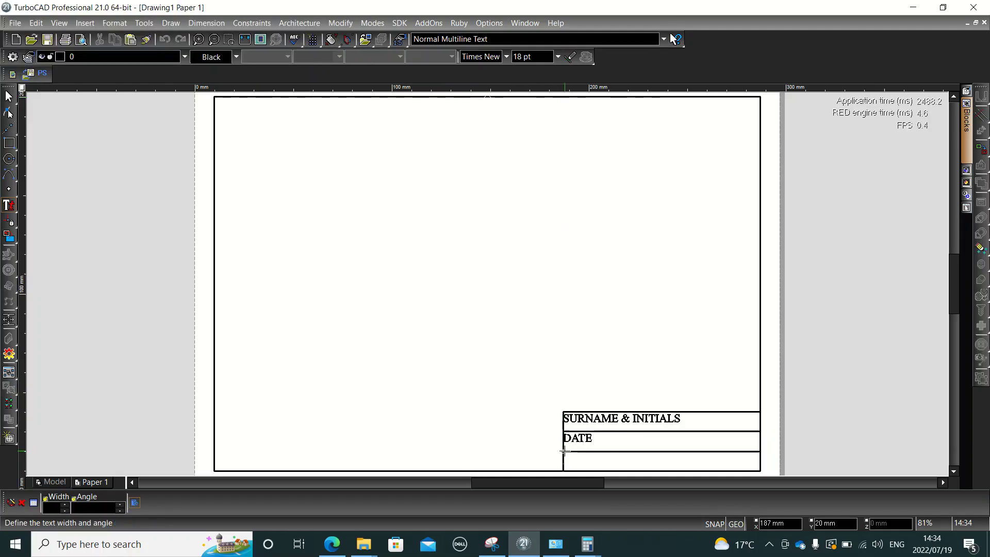
click(759, 454)
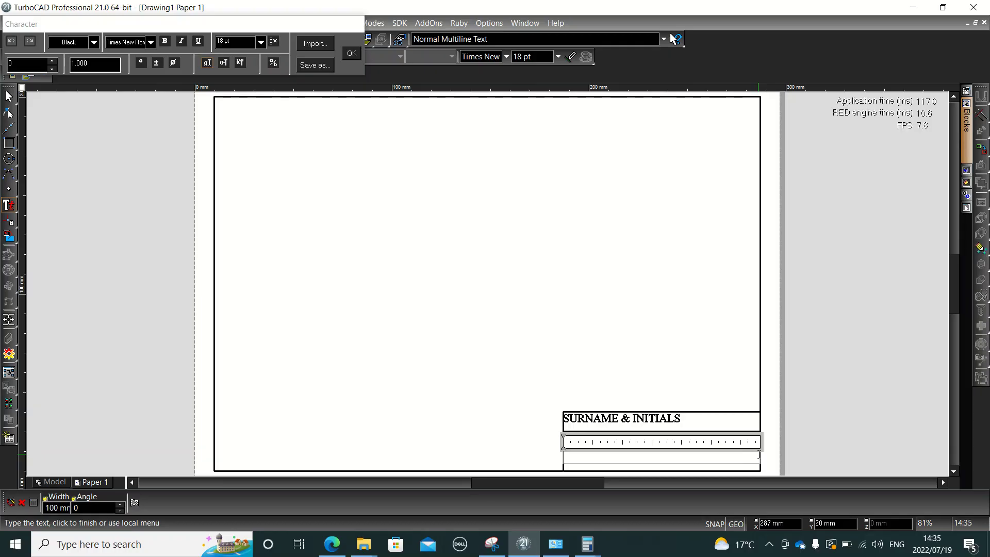
text(STU)
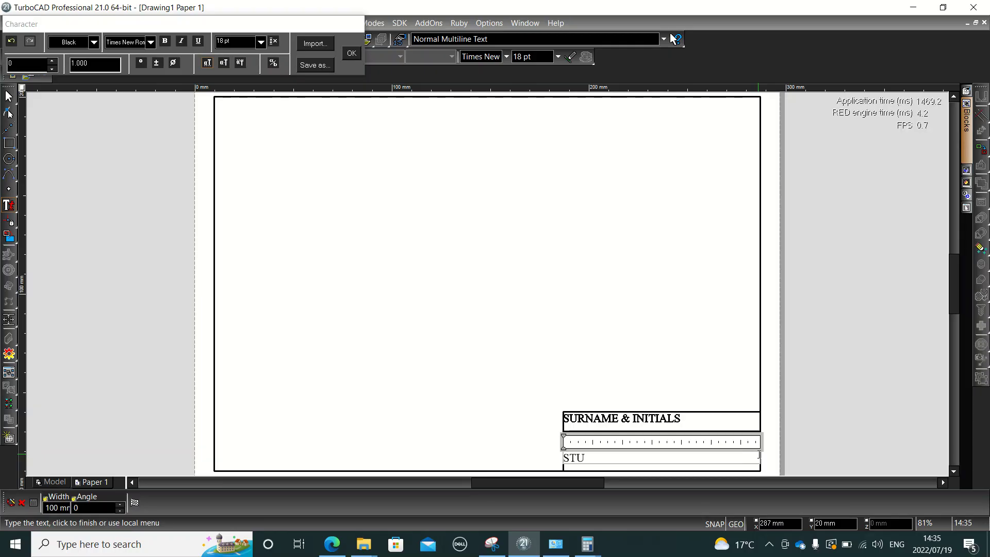
text(DENT NUMBER)
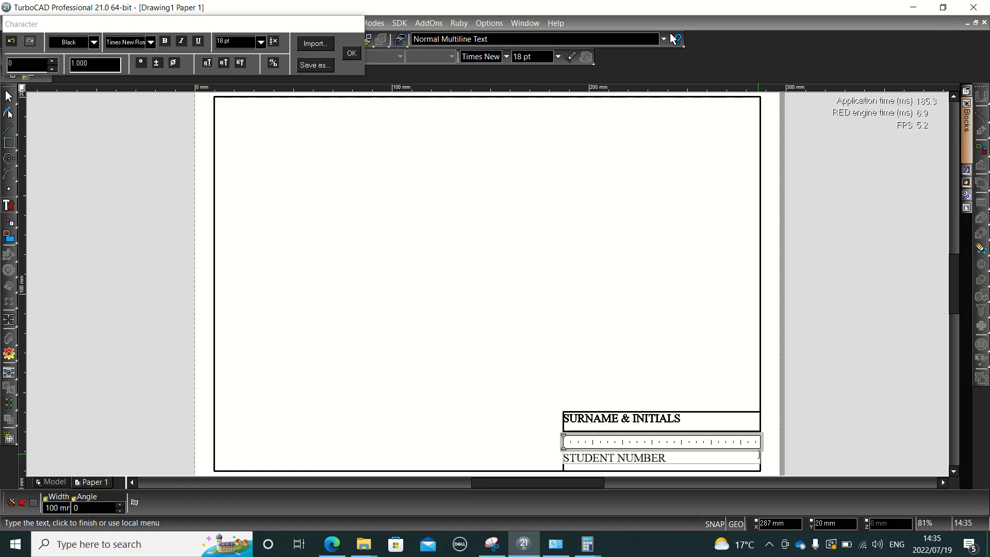
click(351, 53)
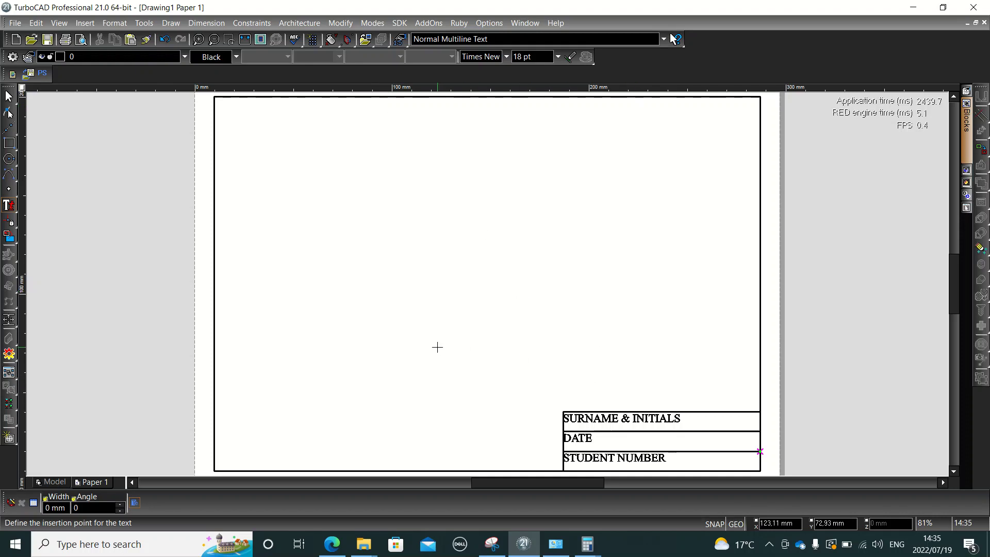
Switch to model space and bring up Diagram Sheet 3 of Nov 2019 p2.pdf in the browser
click(55, 482)
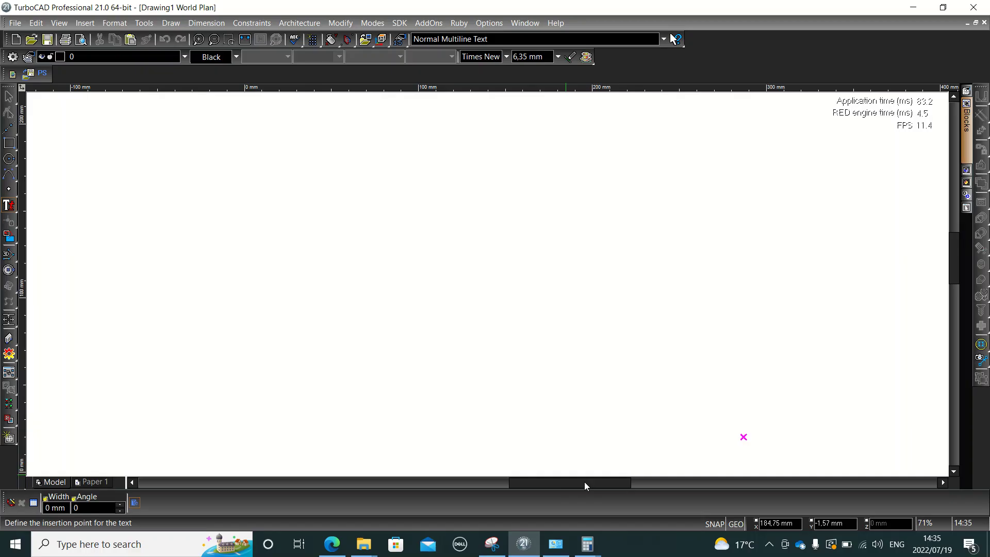
click(328, 554)
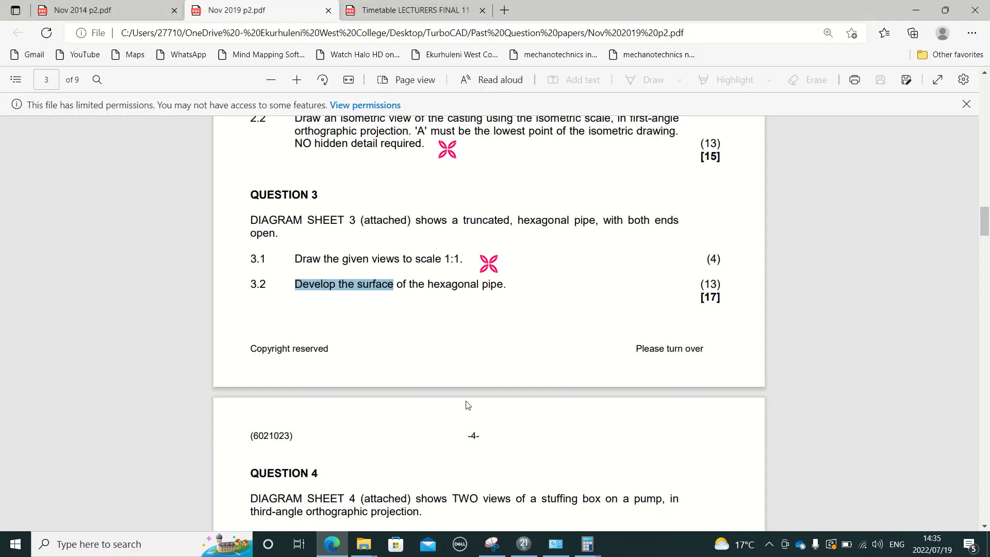
scroll(467, 404, down, 10)
scroll(467, 404, down, 20)
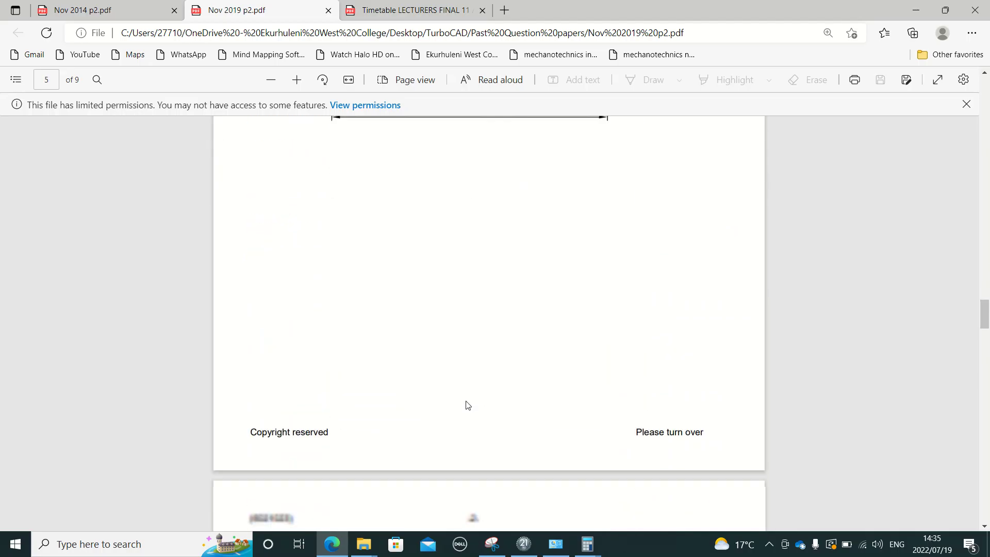
scroll(467, 405, down, 10)
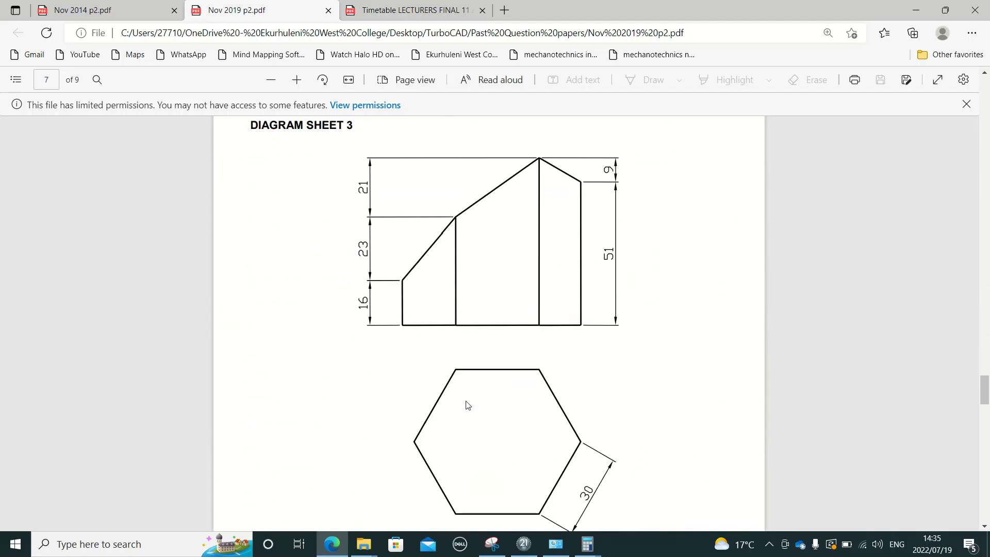
scroll(467, 405, up, 1)
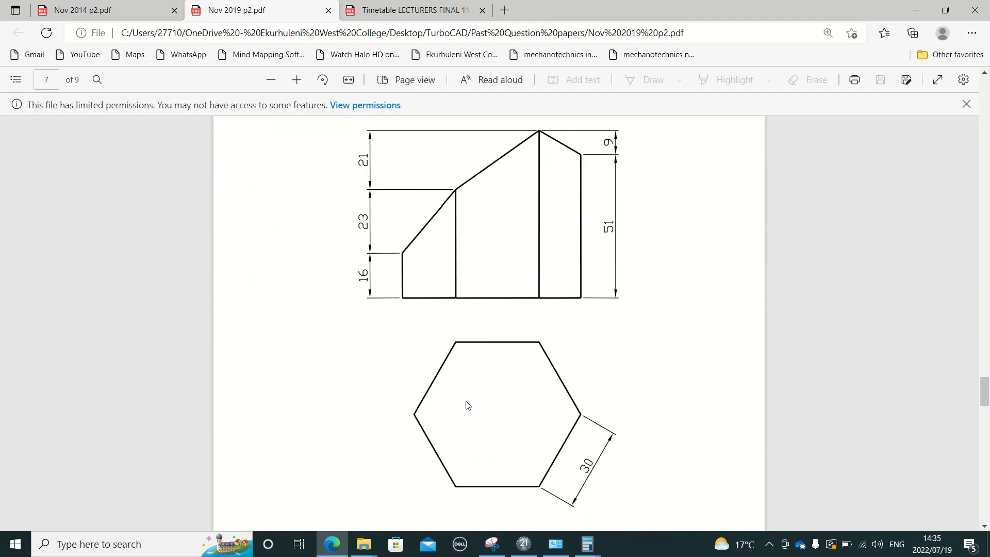
Switch to the Snipping Tool capture of the diagram and circle the hexagon's 30 side dimension with the pen
click(485, 550)
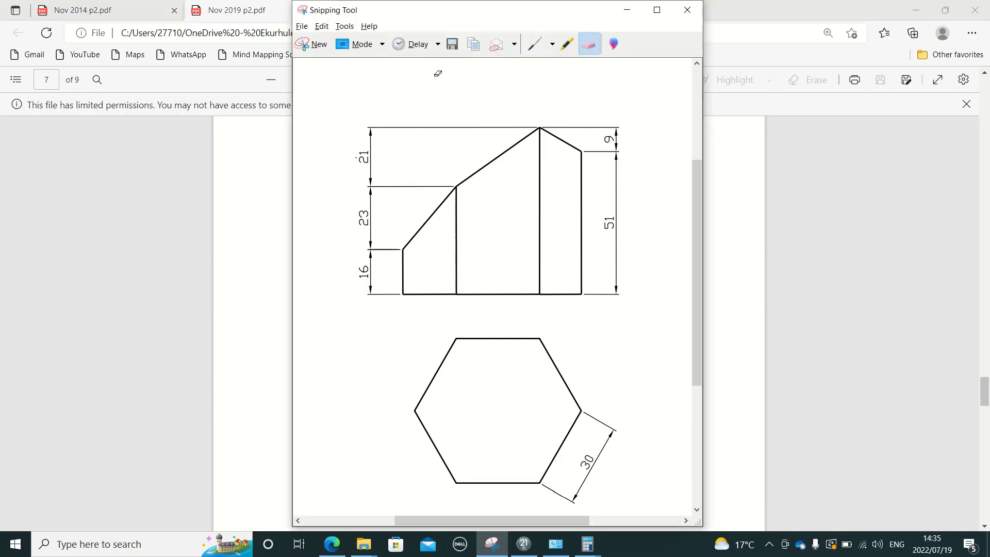
click(535, 44)
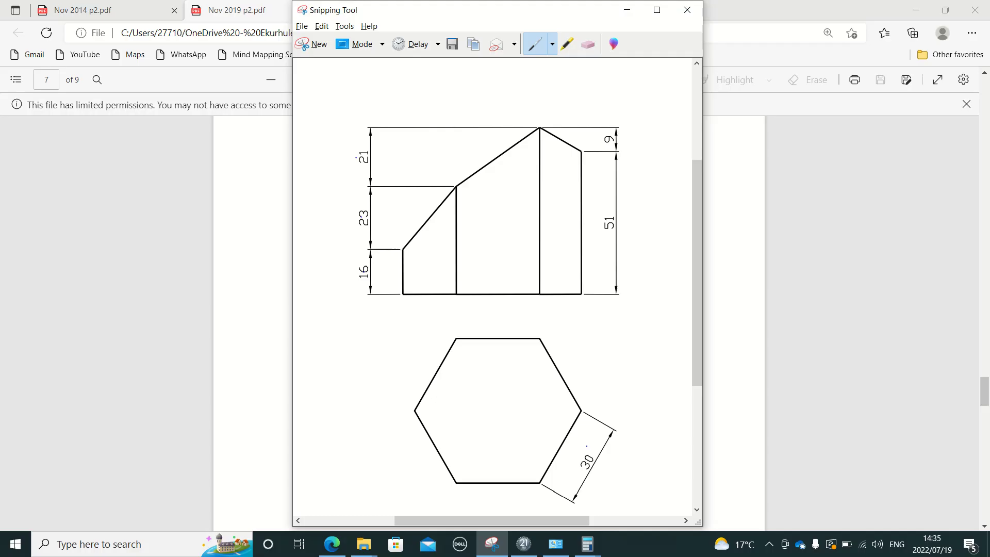
mouse_move(583, 445)
mouse_down()
mouse_move(563, 482)
mouse_move(617, 466)
mouse_move(579, 447)
mouse_up()
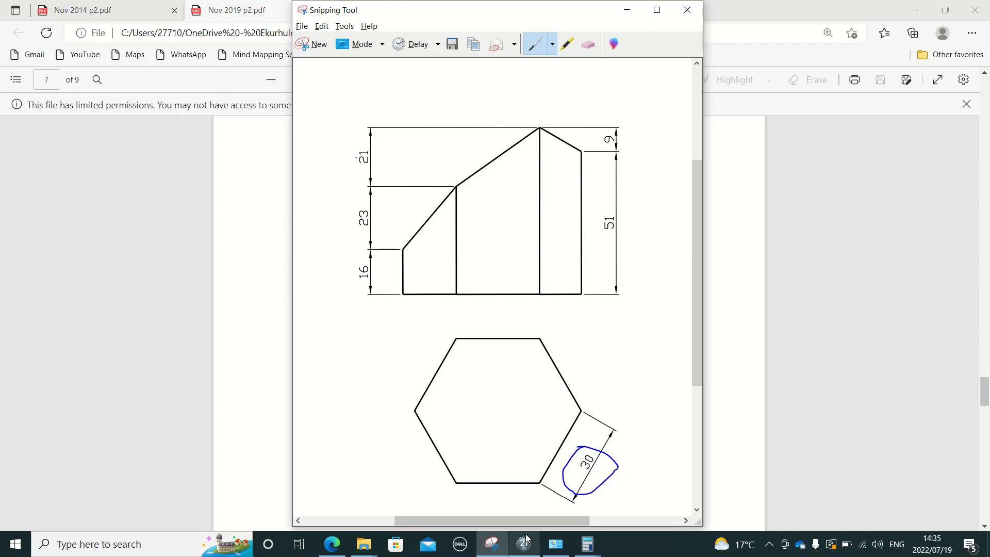
mouse_move(523, 544)
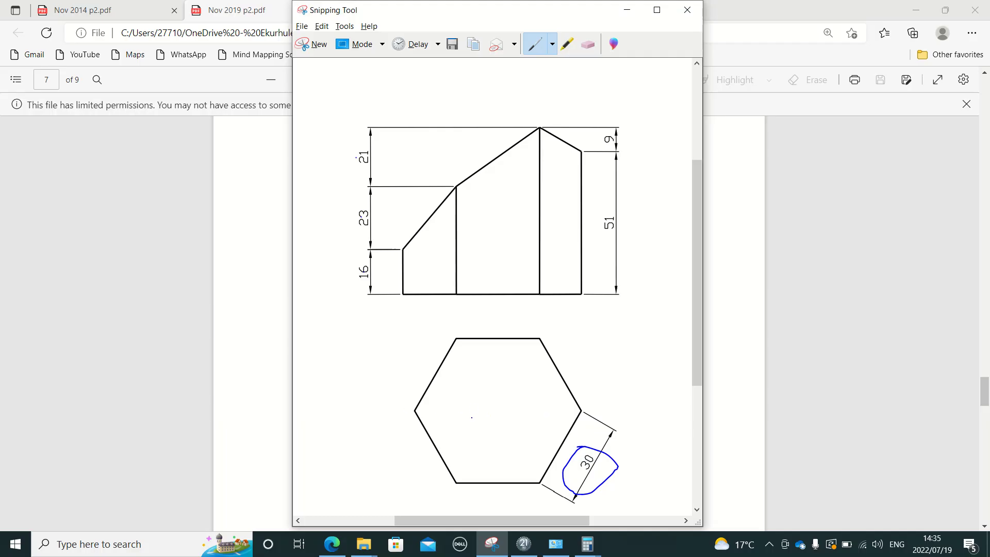
Sketch a horizontal centre line through the hexagon and a vertical centre line through both views with the pen
drag(476, 414, 629, 410)
drag(443, 415, 352, 410)
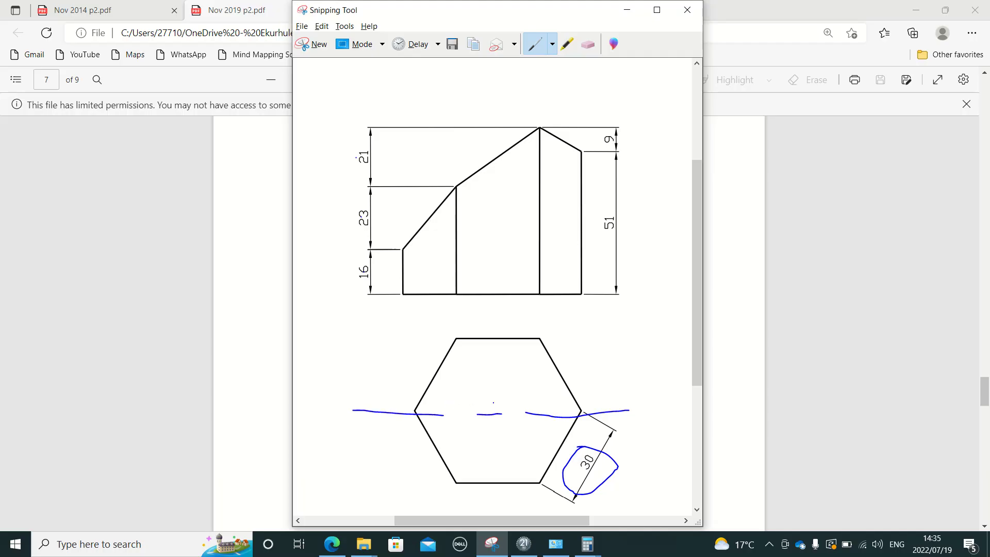
drag(488, 414, 488, 512)
drag(486, 372, 483, 94)
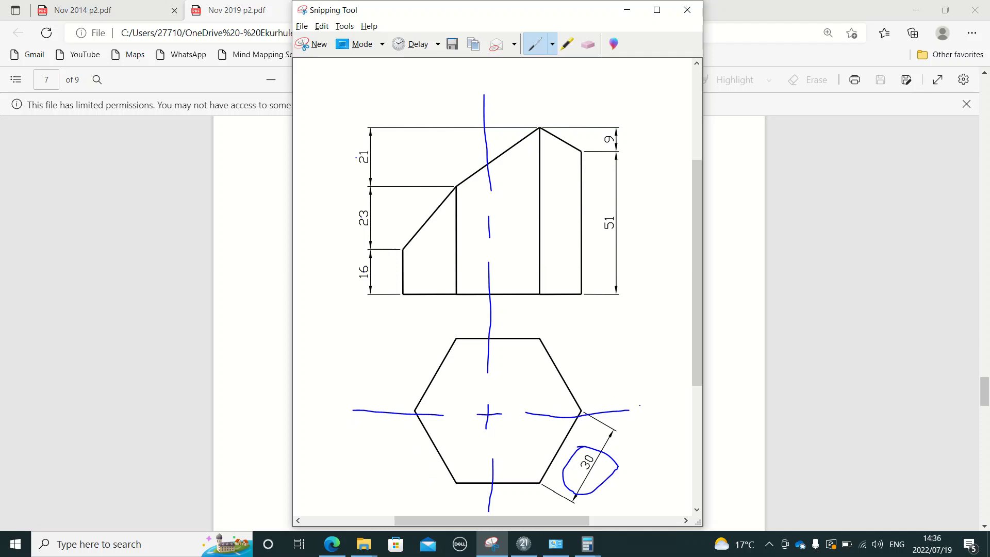
mouse_move(638, 403)
mouse_down()
mouse_move(635, 415)
mouse_move(658, 420)
mouse_move(645, 411)
mouse_up()
click(588, 45)
click(643, 406)
click(636, 409)
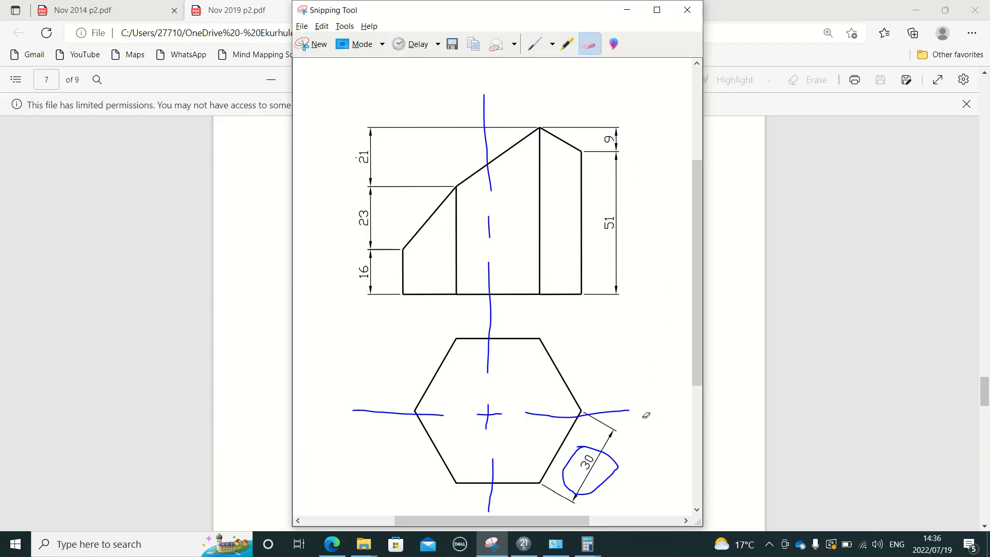
Annotate the hexagon's horizontal centre line with an arrow and 100, and bracket and label the hexagon's height with the pen
click(531, 45)
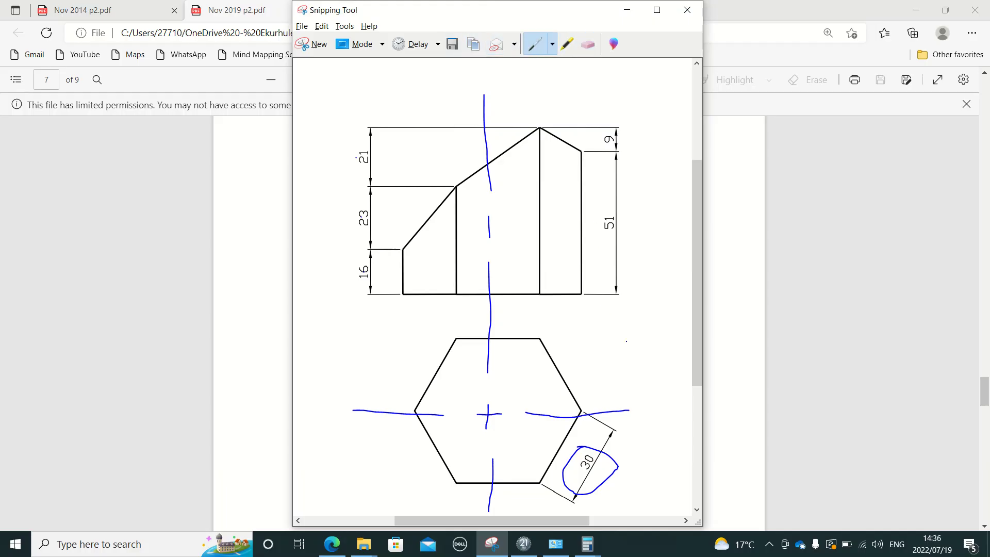
mouse_move(616, 369)
mouse_down()
mouse_move(619, 395)
mouse_move(636, 377)
mouse_move(627, 373)
mouse_up()
drag(648, 376, 615, 406)
mouse_move(405, 327)
mouse_down()
mouse_move(357, 397)
mouse_move(408, 475)
mouse_up()
mouse_move(320, 393)
mouse_down()
mouse_move(347, 391)
mouse_move(341, 368)
mouse_move(325, 375)
mouse_move(316, 351)
mouse_move(320, 359)
mouse_up()
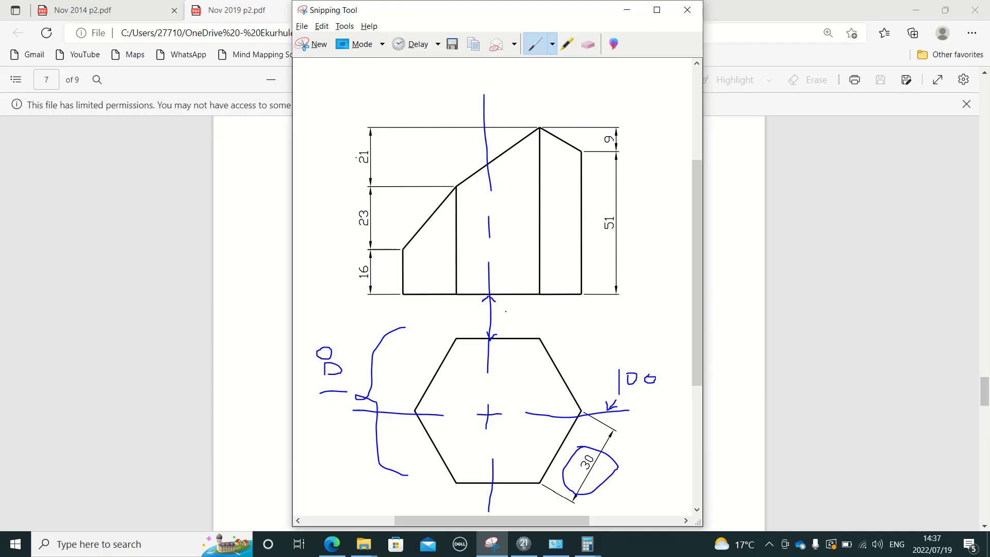
Mark the gap between the two views as 20 and bracket the full height of the front view with the pen
mouse_move(499, 314)
mouse_down()
mouse_move(518, 326)
mouse_move(529, 311)
mouse_up()
mouse_move(340, 105)
mouse_down()
mouse_move(325, 126)
mouse_move(319, 204)
mouse_move(333, 196)
mouse_move(328, 290)
mouse_move(348, 296)
mouse_up()
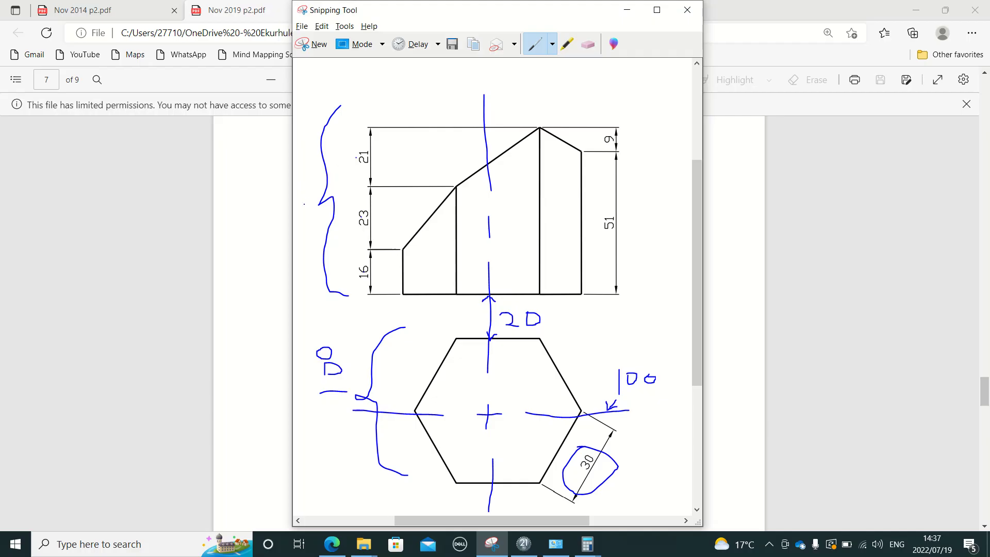
drag(302, 197, 317, 202)
Switch to TurboCAD and set the Line tool to a long-dash, short-dash centre-line pattern with a 0,1 mm width
mouse_move(523, 544)
click(540, 510)
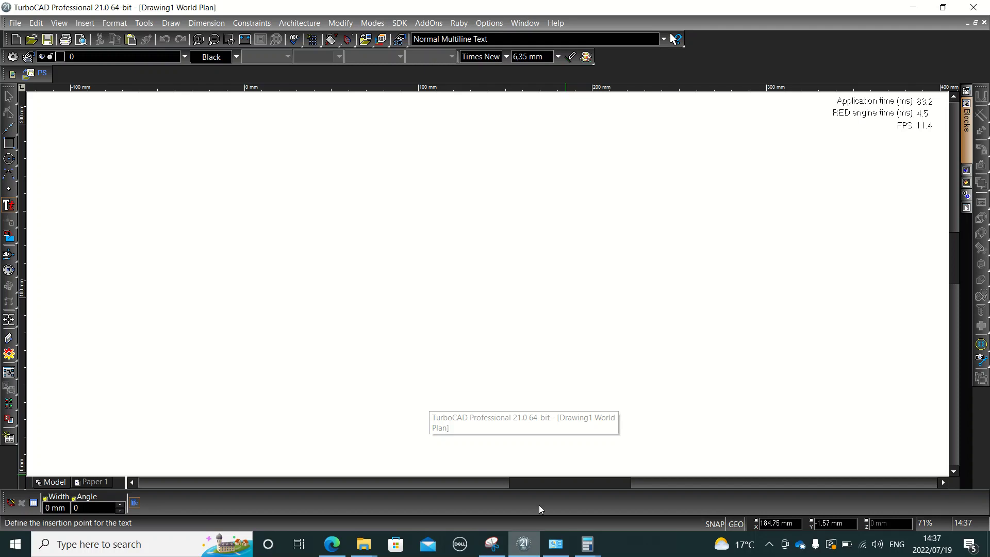
click(14, 148)
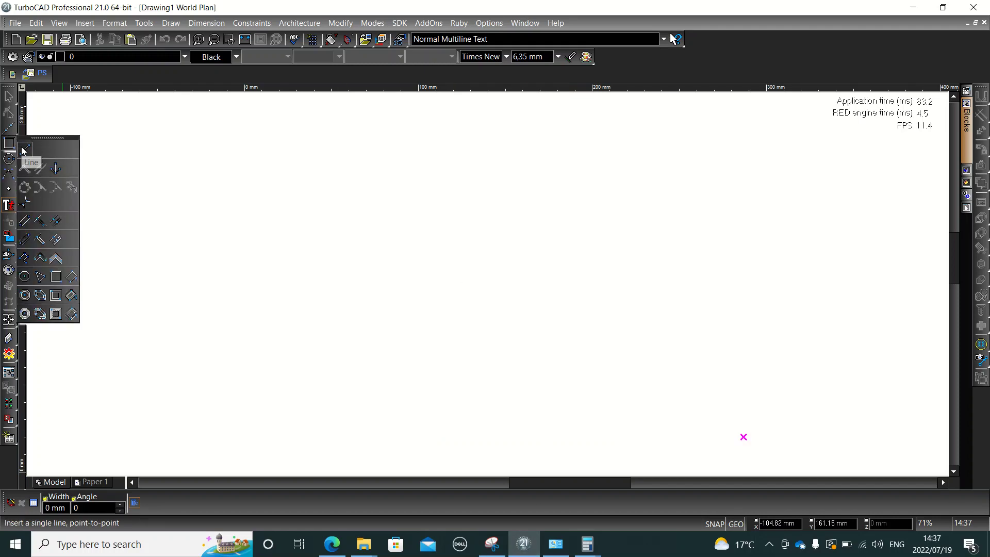
click(23, 149)
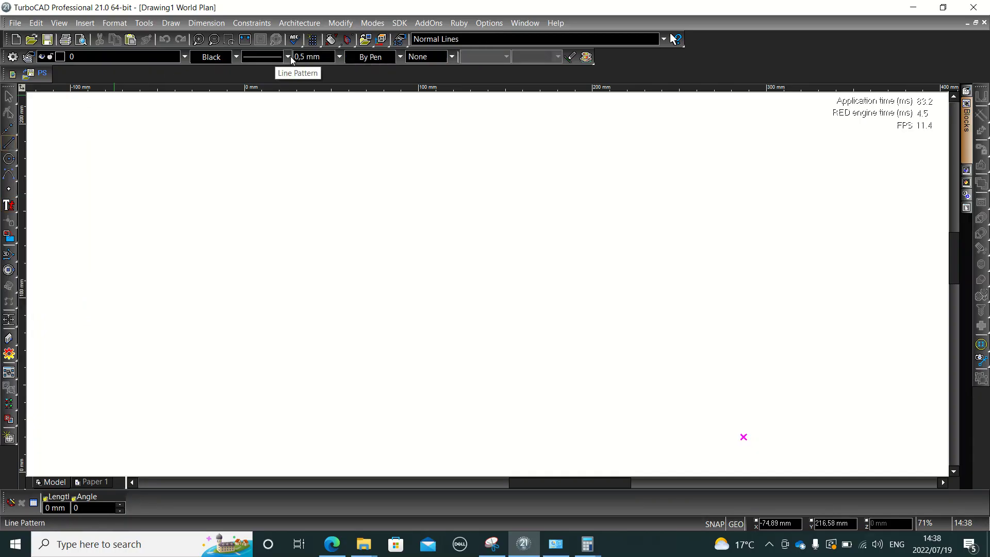
click(288, 57)
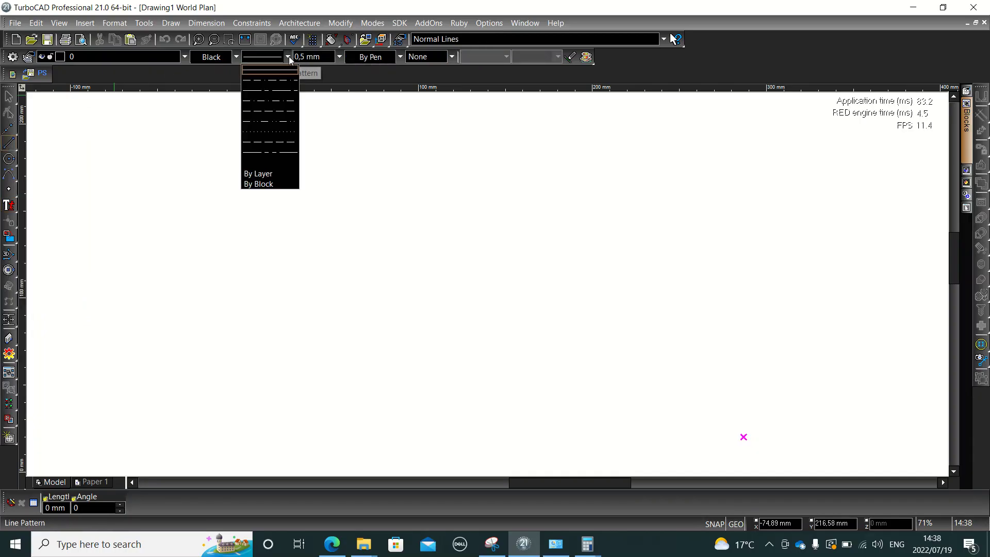
click(287, 94)
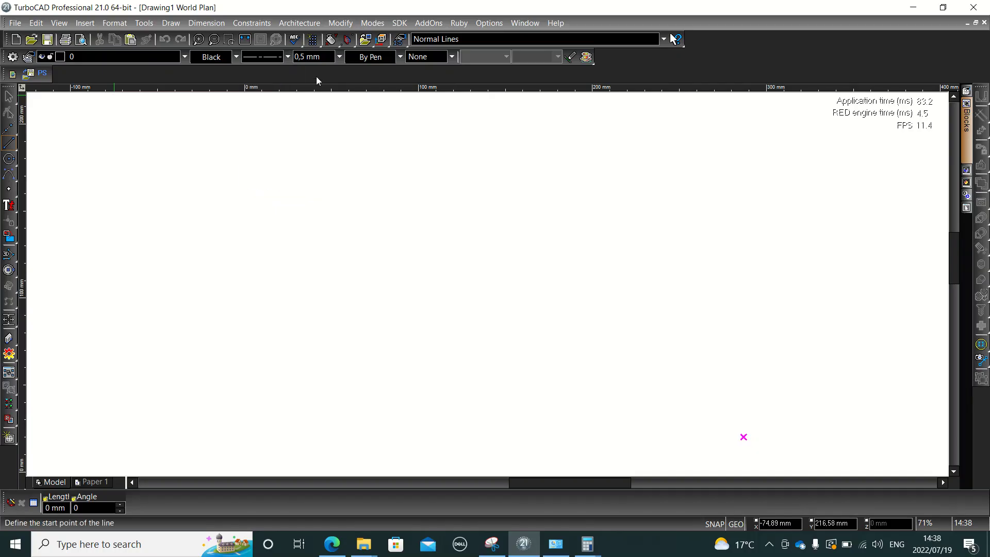
click(340, 56)
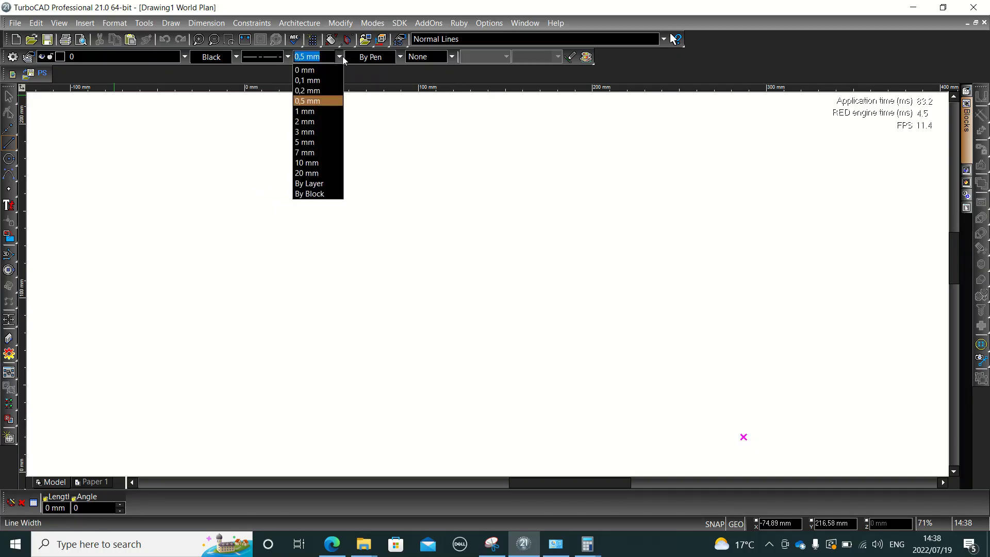
click(324, 80)
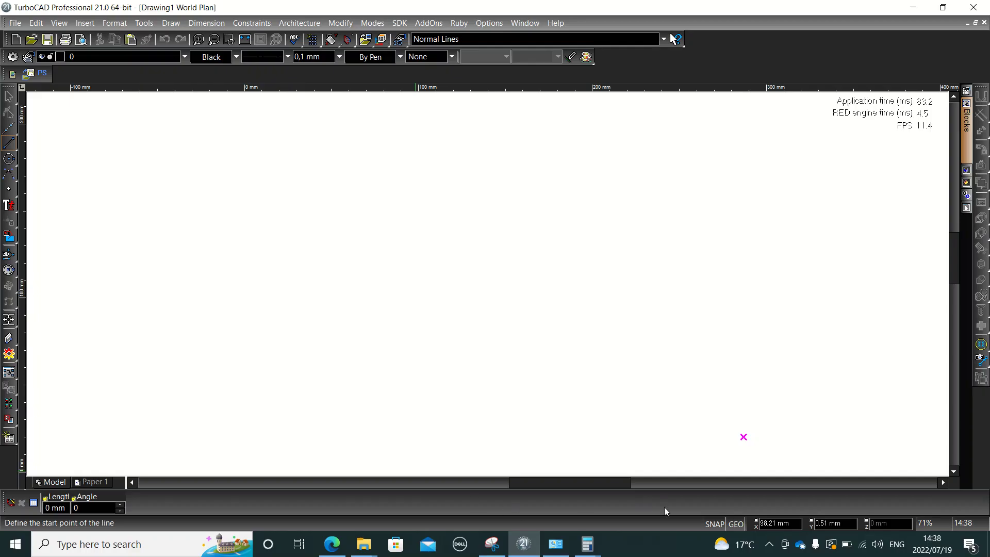
click(770, 545)
click(757, 520)
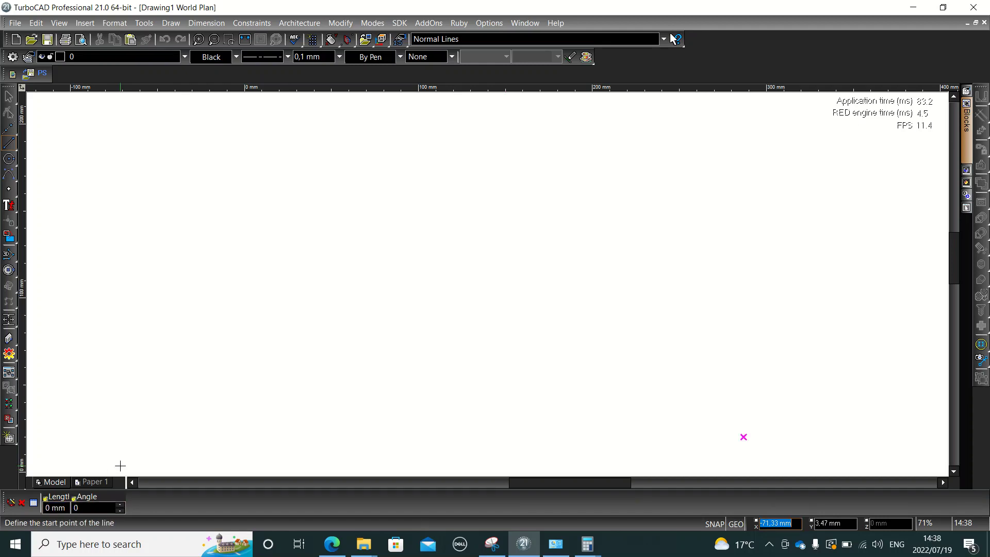
Draw a horizontal centre line from the origin (0, 0) to X 100, Y 0
text(0)
key(Tab)
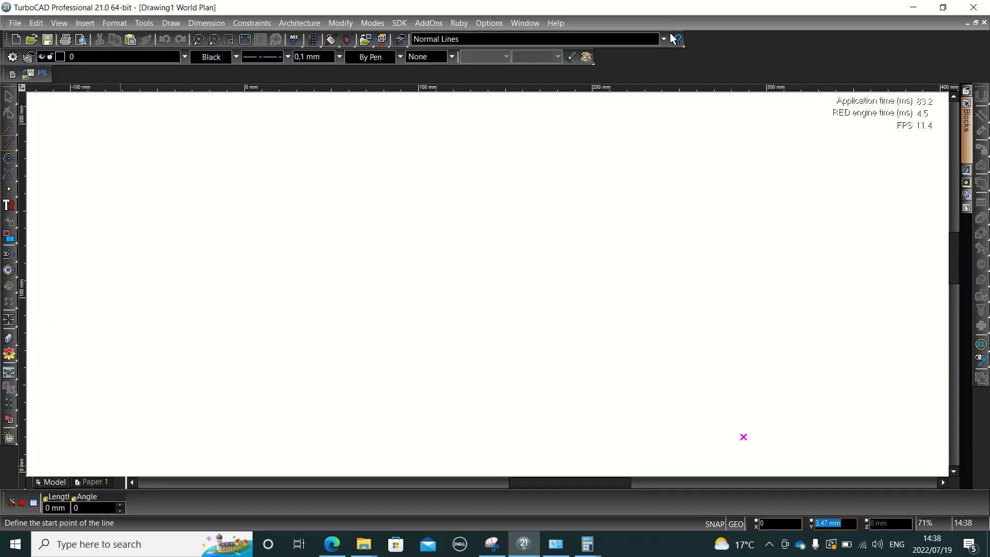
text(0)
key(Return)
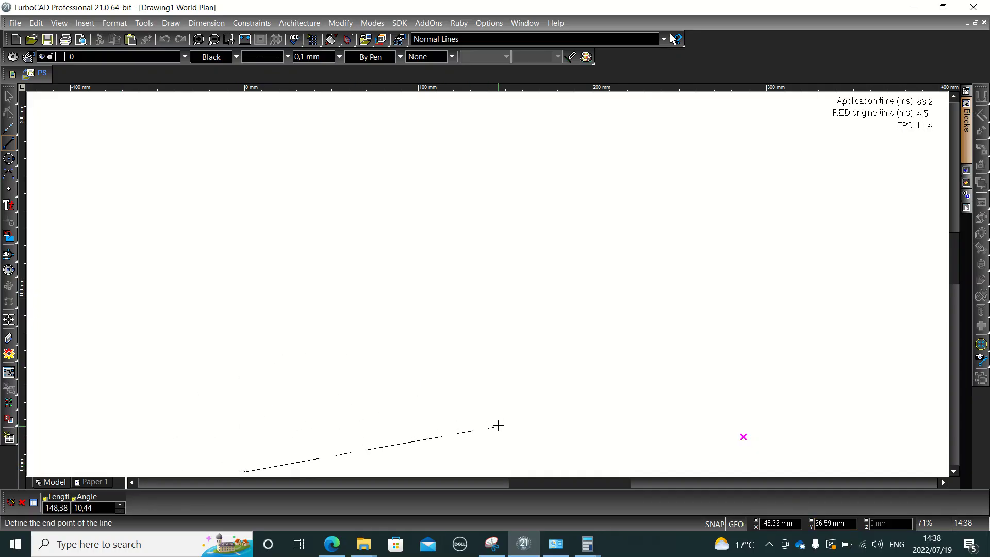
key(Tab)
key(Tab)
key(Tab)
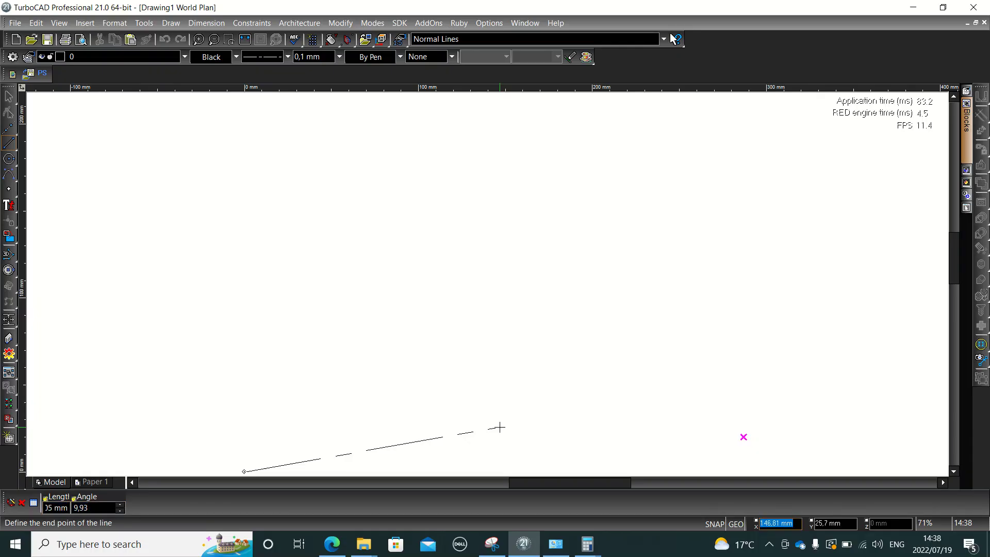
text(100)
key(Tab)
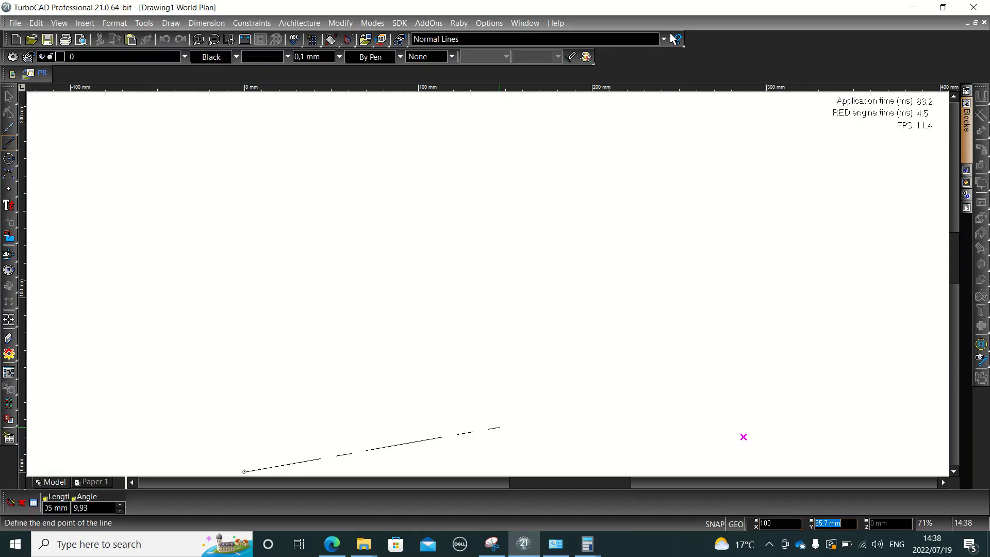
text(0)
key(Return)
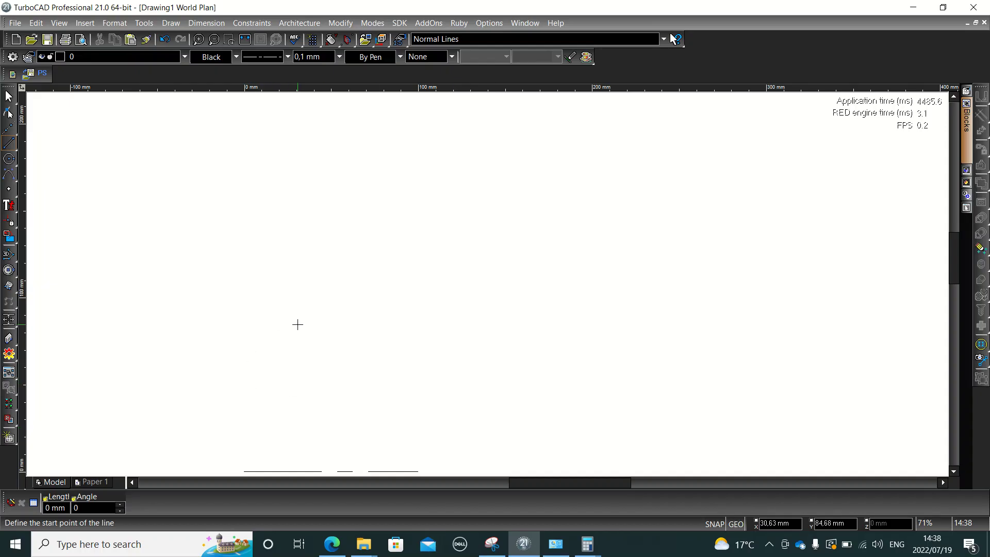
key(Escape)
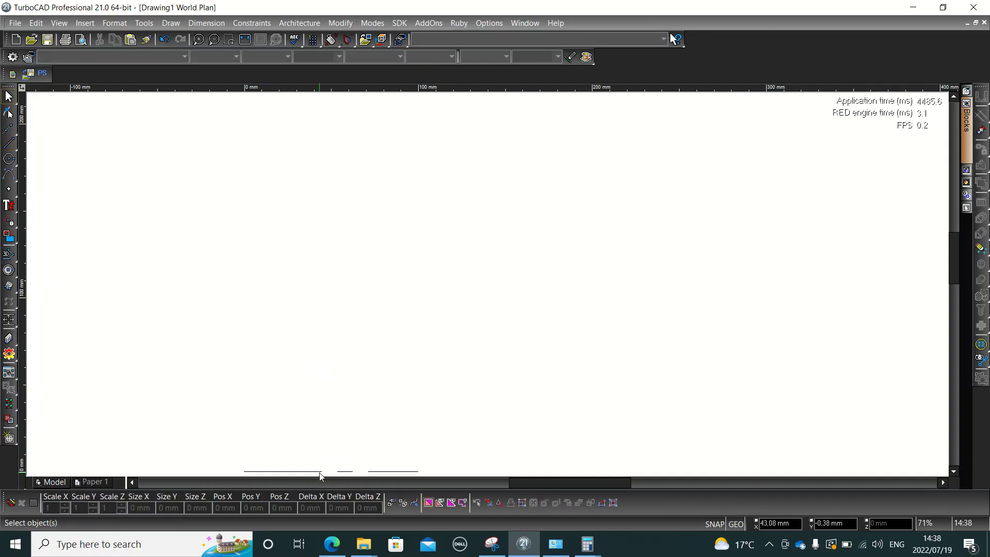
Centre the horizontal centre line on the origin by setting its position to X 0 and Y 0
click(320, 471)
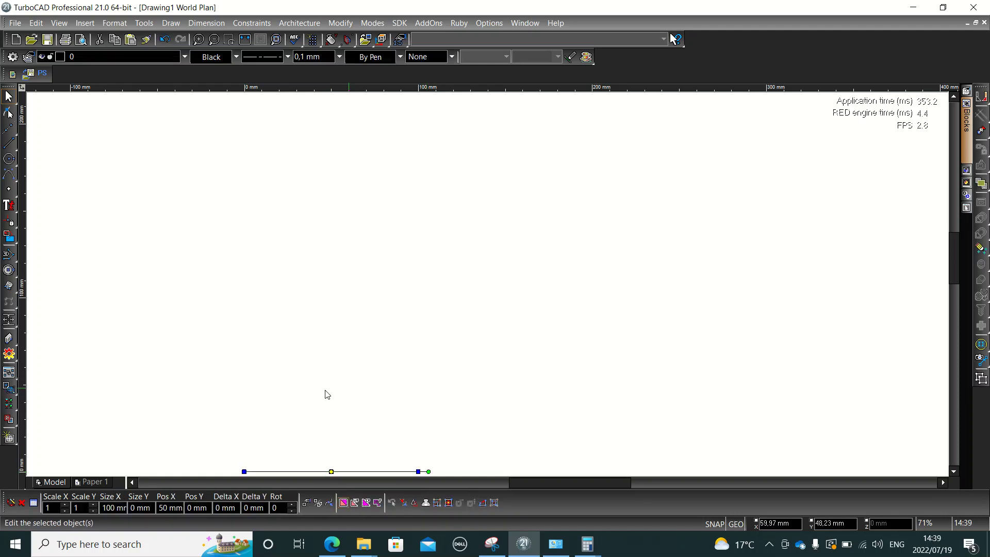
key(Escape)
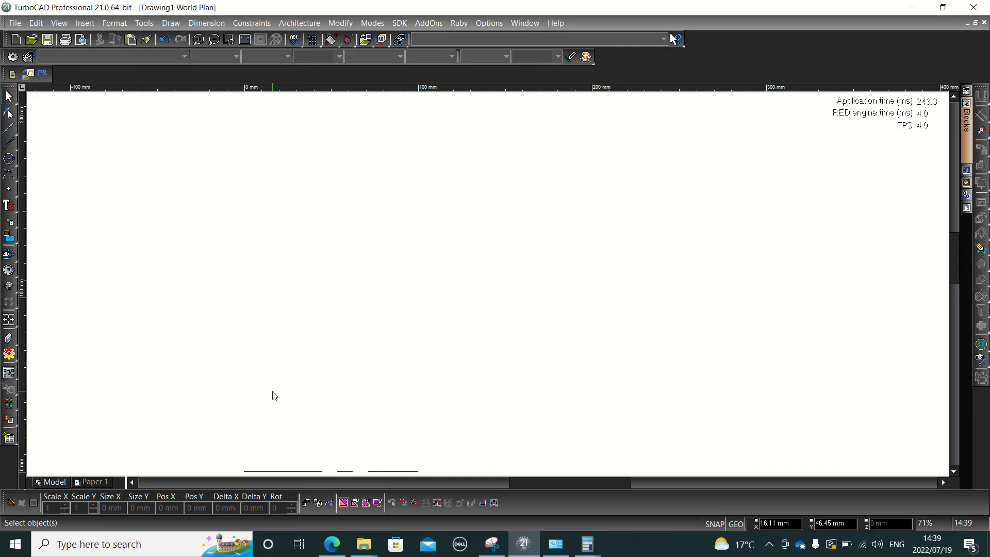
click(301, 471)
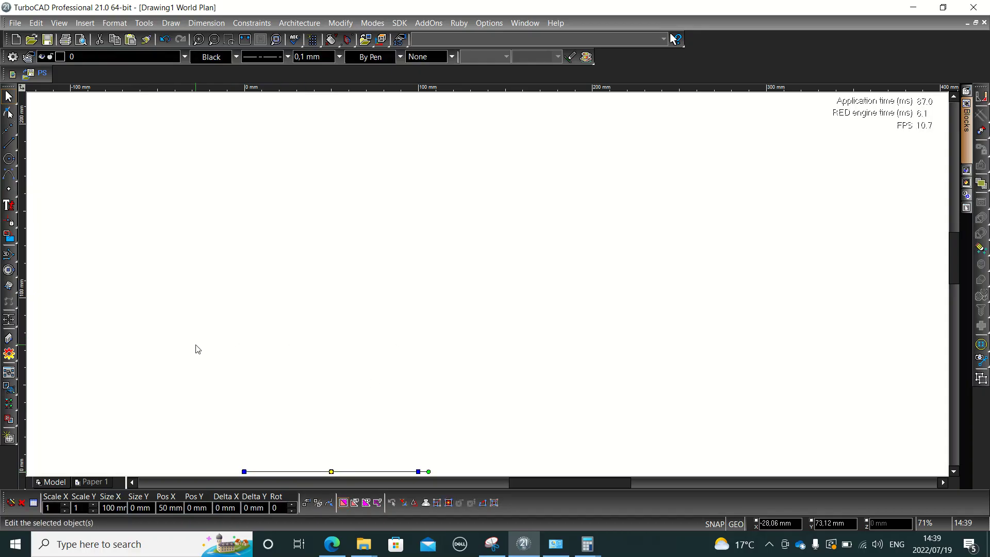
key(Tab)
key(Tab)
key(Tab)
key(Tab)
key(Tab)
text(0)
key(Tab)
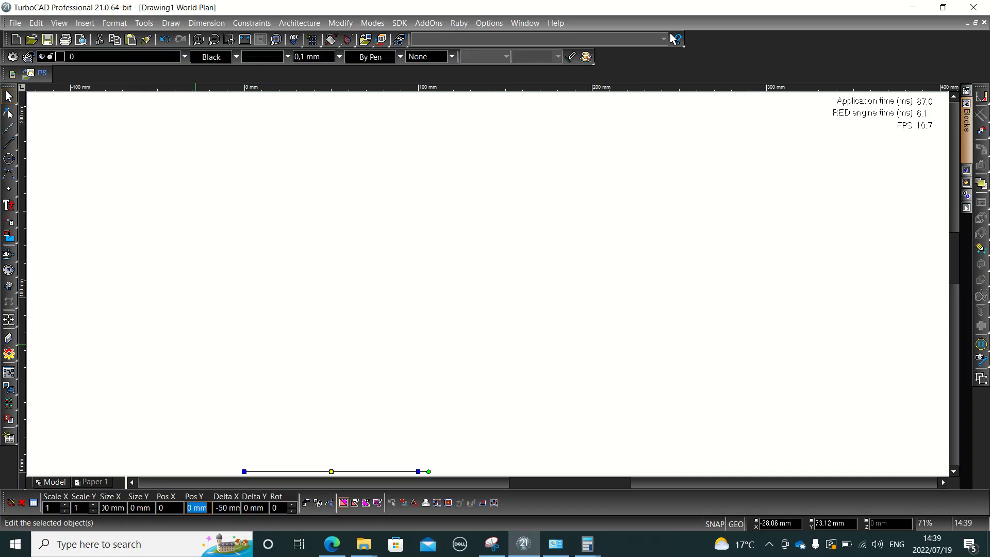
text(0)
key(Return)
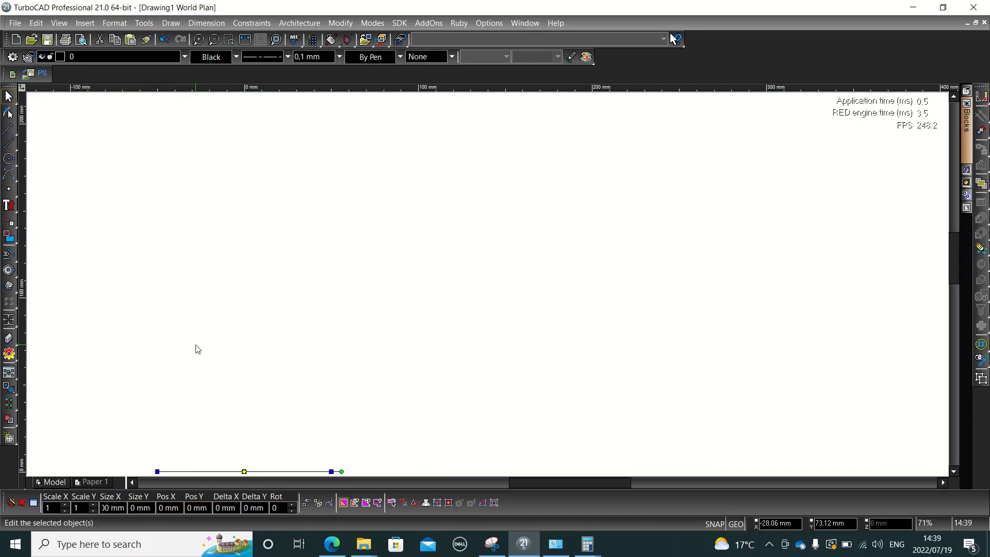
click(246, 45)
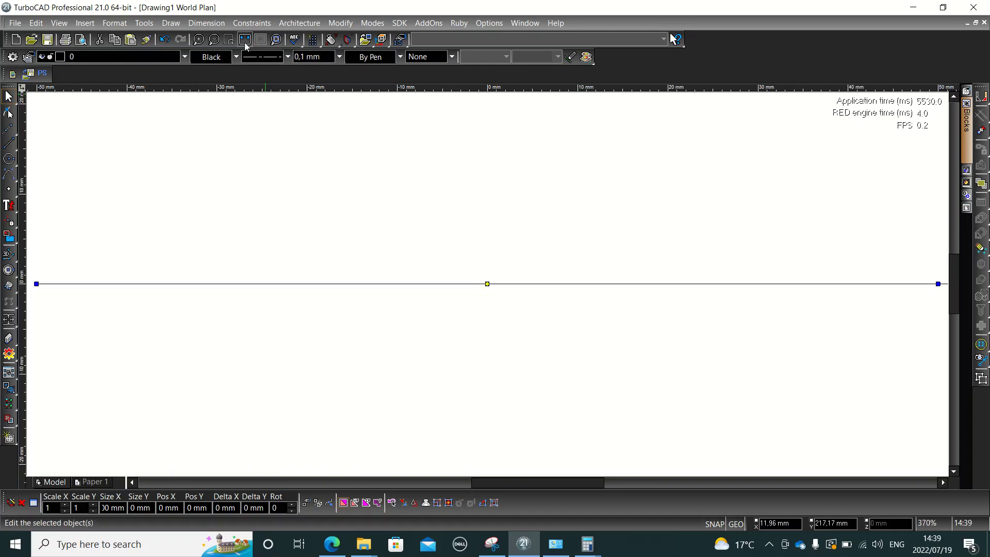
click(411, 199)
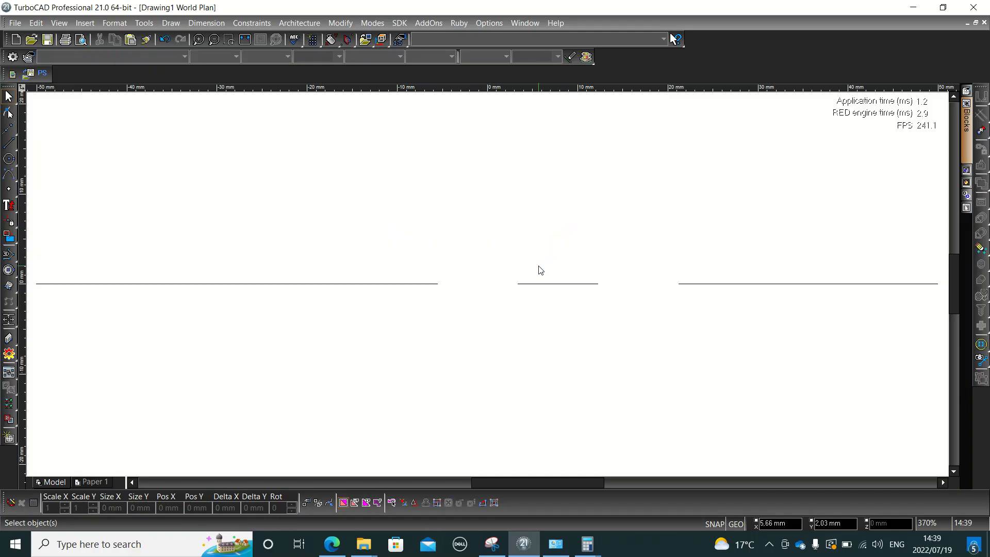
Switch to the Snipping Tool and label the hexagon's centre 0,0 and the vertical centre line's lower extent -50 with the pen
scroll(490, 288, down, 5)
scroll(489, 288, up, 5)
scroll(489, 287, down, 3)
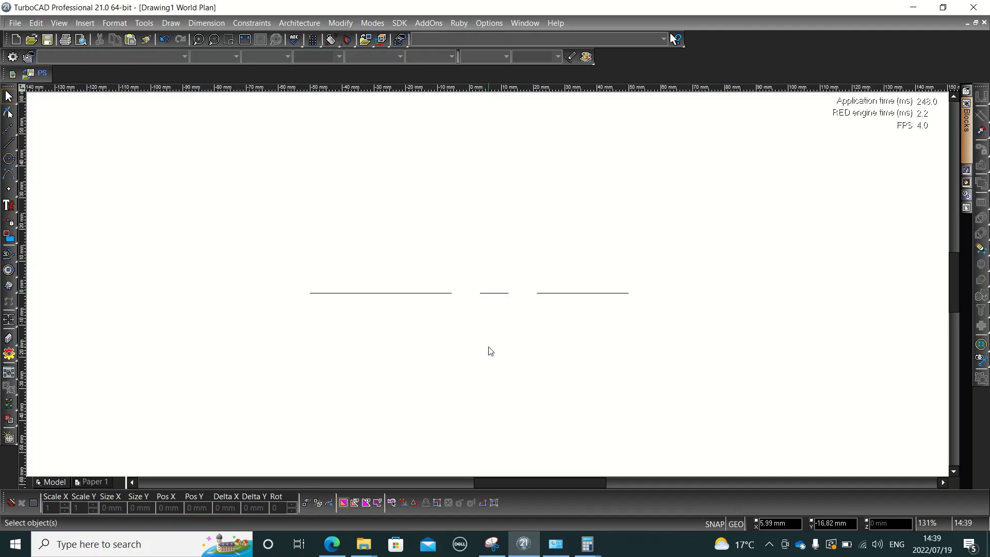
click(10, 145)
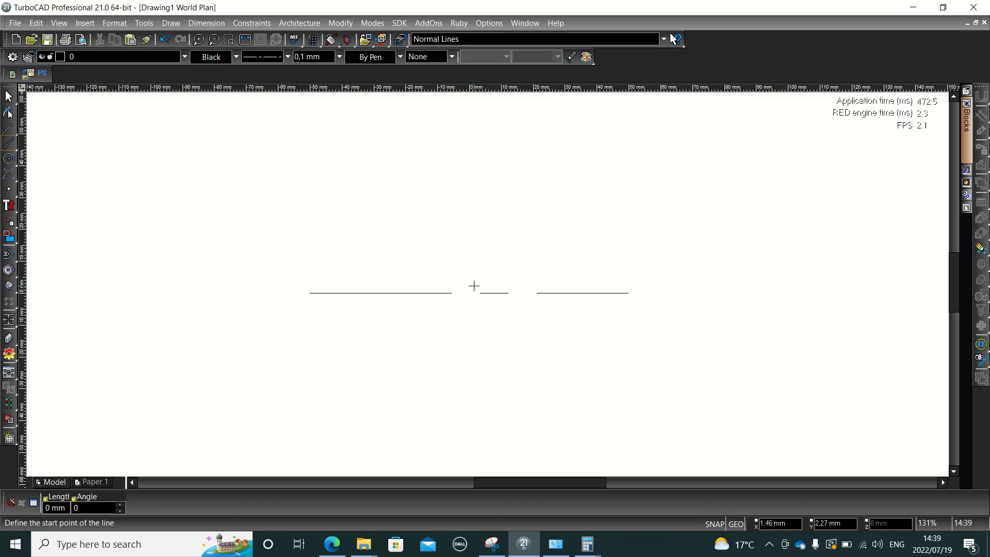
key(Tab)
key(Tab)
key(alt+Tab)
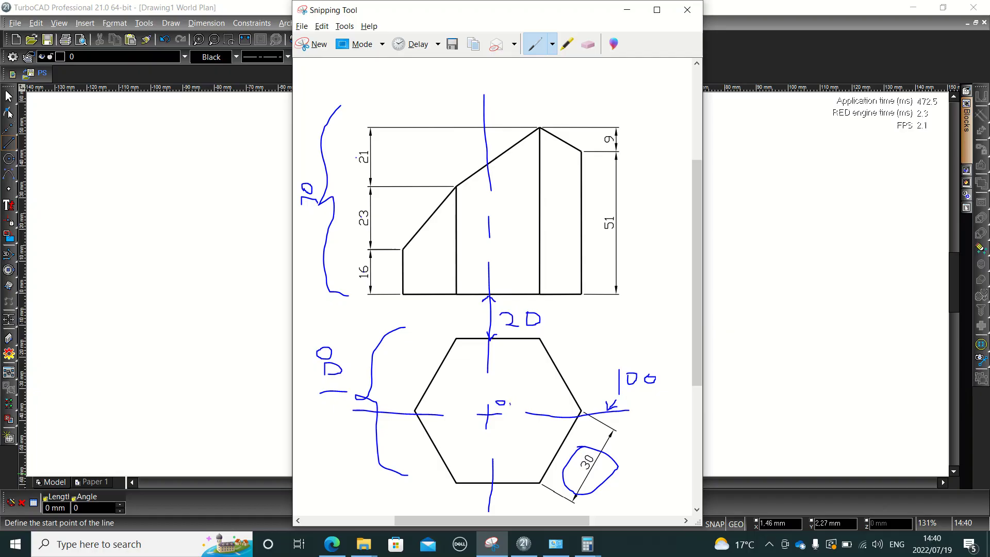
drag(519, 395, 519, 397)
drag(488, 511, 494, 511)
drag(359, 415, 358, 506)
drag(359, 417, 367, 423)
mouse_move(331, 475)
mouse_down()
mouse_move(345, 456)
mouse_move(331, 451)
mouse_up()
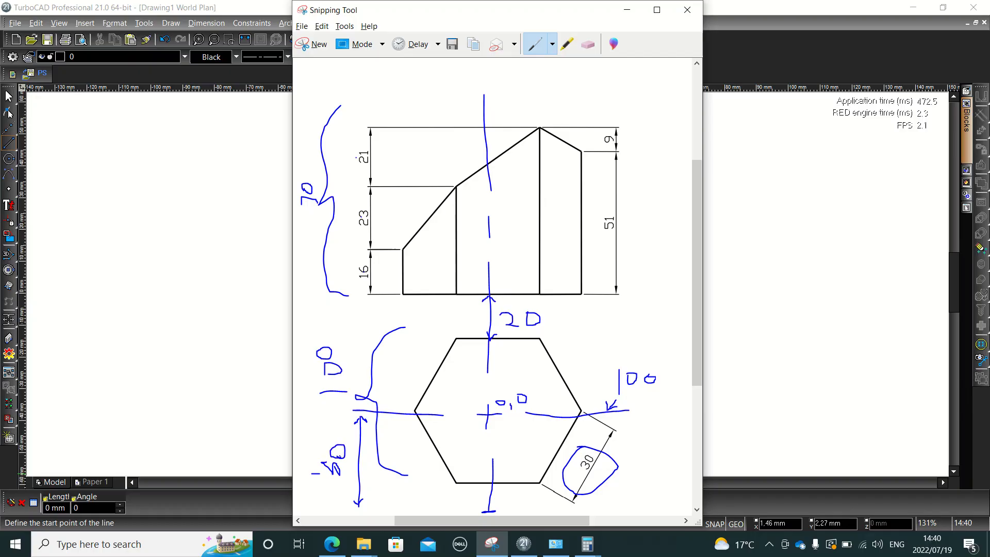
Switch back to TurboCAD and start the vertical centre line at X 0, Y -50 with the Line tool
key(alt+Tab)
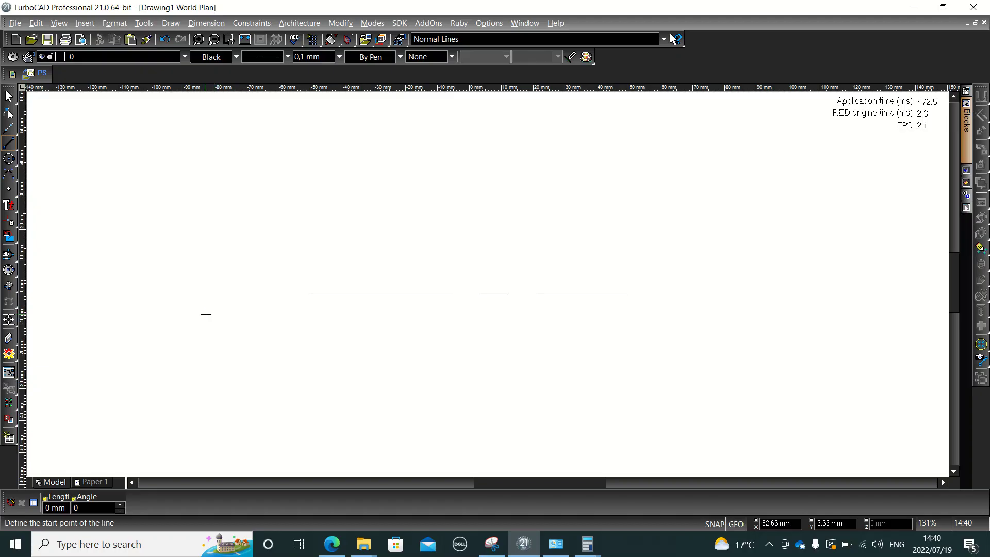
click(15, 149)
click(22, 149)
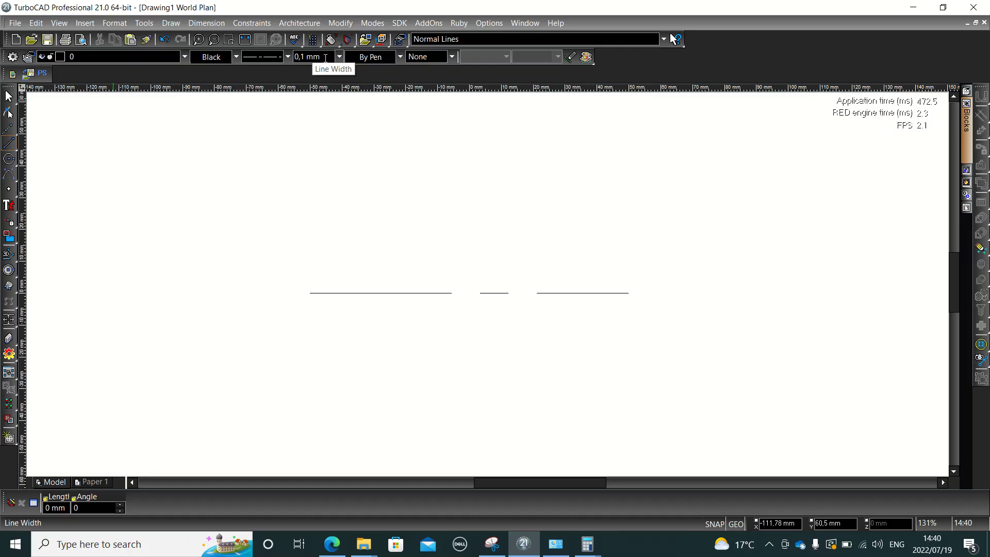
key(Tab)
key(Tab)
key(Tab)
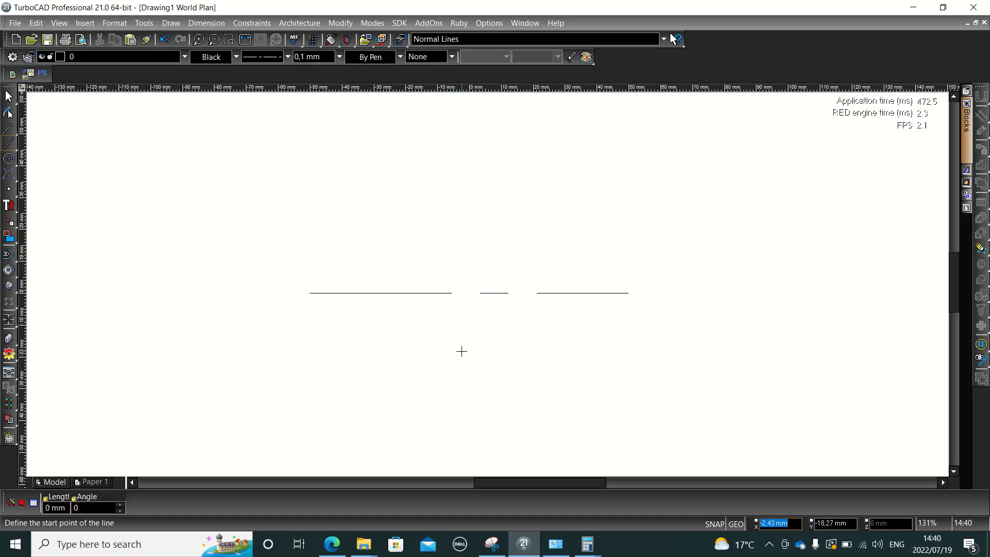
text(0)
key(Tab)
text(-50)
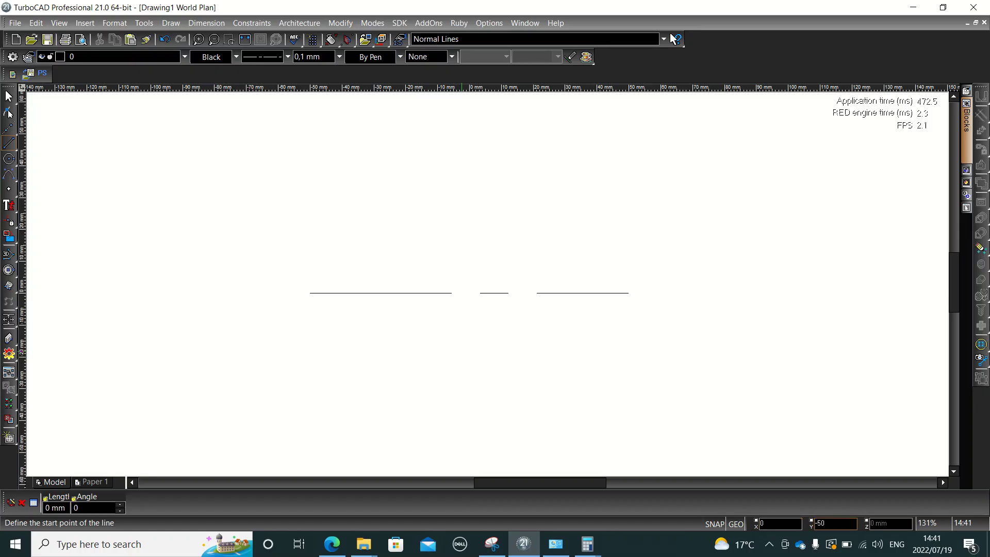
key(Return)
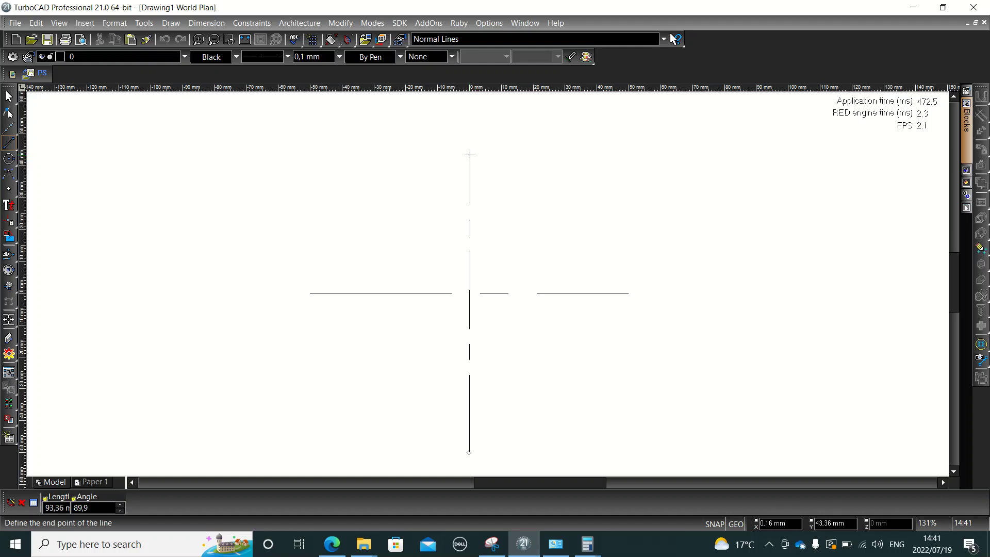
Complete the vertical centre line with a length of 180 mm at a 90° angle
key(Tab)
text(1)
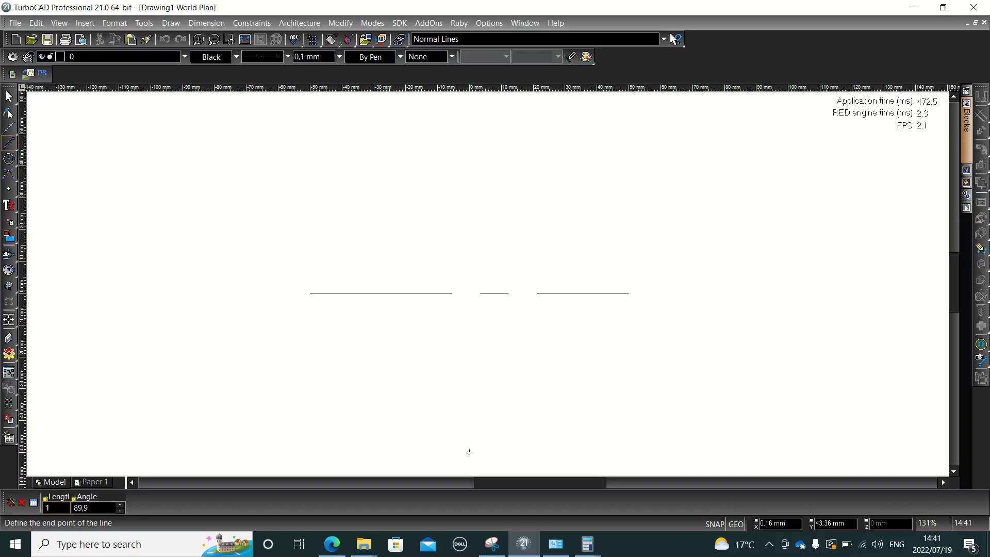
text(80)
key(Tab)
text(90)
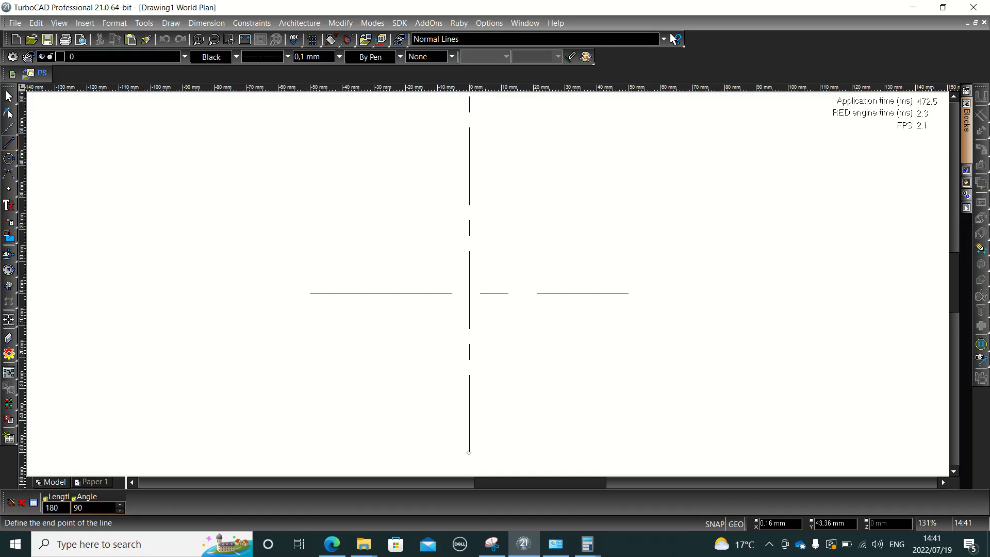
key(Return)
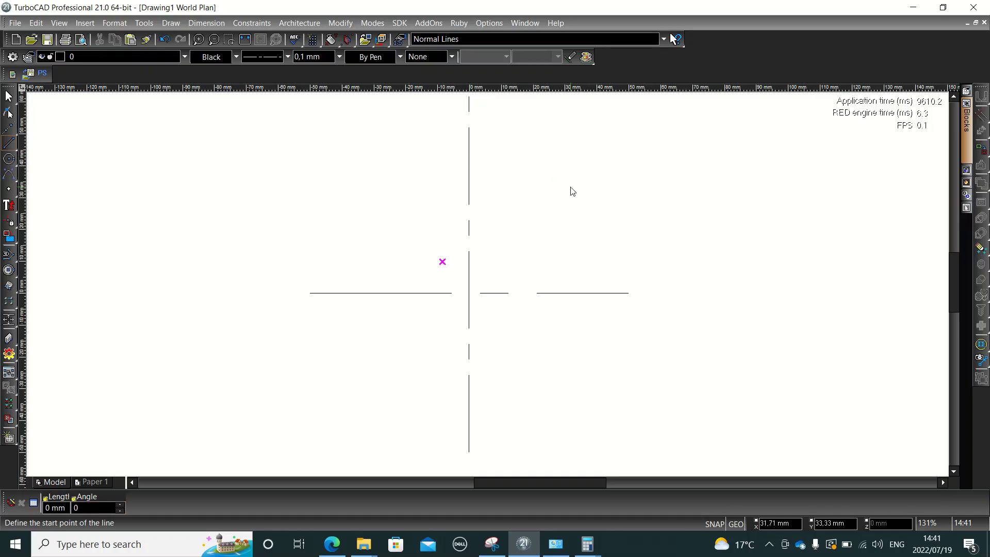
key(Escape)
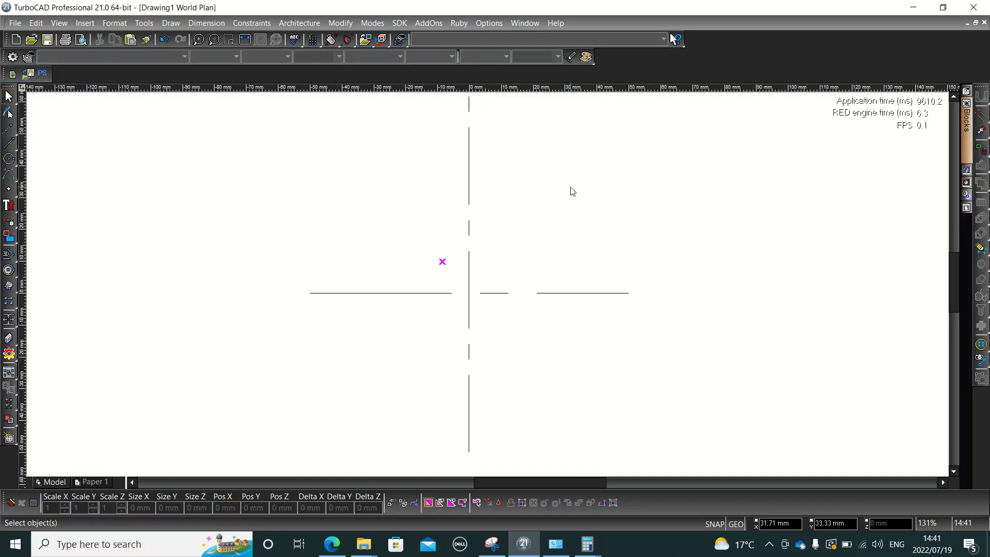
click(245, 40)
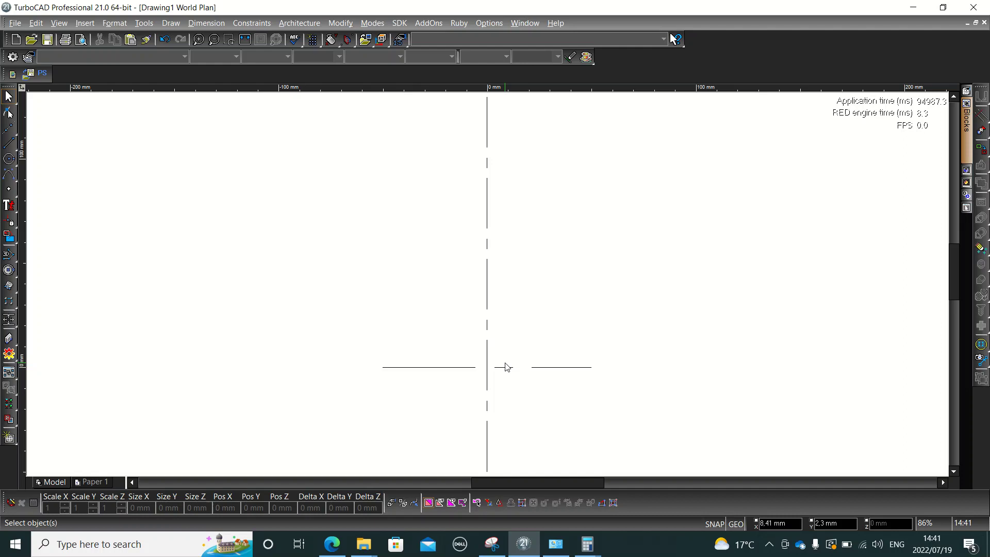
Switch to the Snipping Tool and erase the pen annotations on the front view and hexagon
key(alt+Tab)
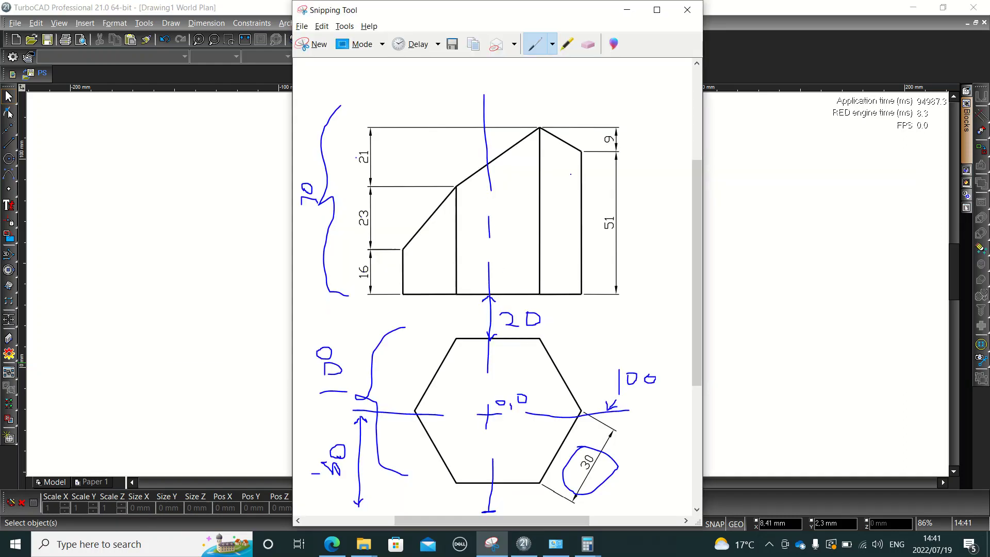
click(587, 44)
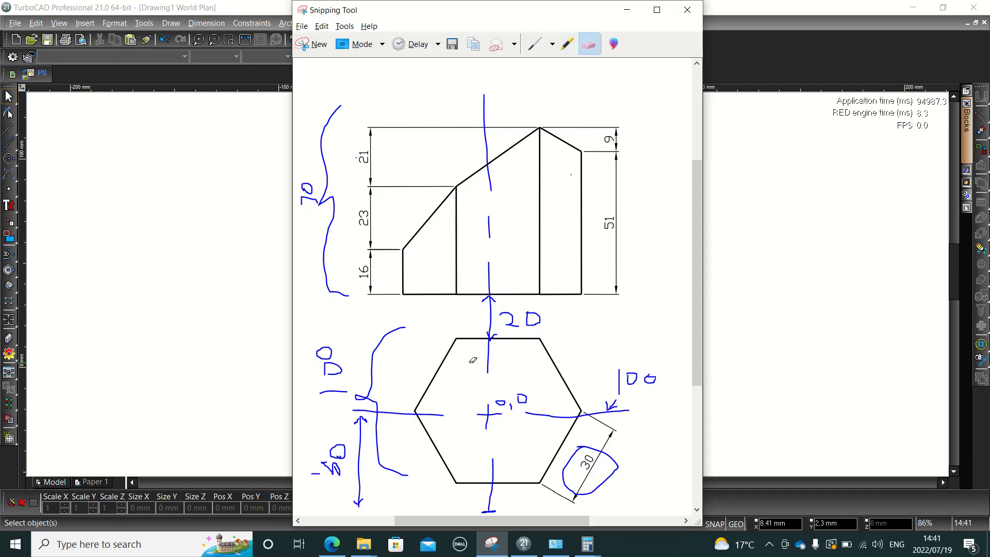
click(489, 309)
mouse_move(508, 320)
mouse_down()
mouse_move(532, 318)
mouse_move(479, 373)
mouse_move(555, 404)
mouse_move(487, 412)
mouse_move(507, 405)
mouse_up()
drag(653, 379, 491, 469)
mouse_move(433, 452)
mouse_down()
mouse_move(487, 513)
mouse_move(422, 388)
mouse_move(375, 379)
mouse_move(327, 347)
mouse_move(341, 427)
mouse_move(327, 471)
mouse_move(371, 402)
mouse_up()
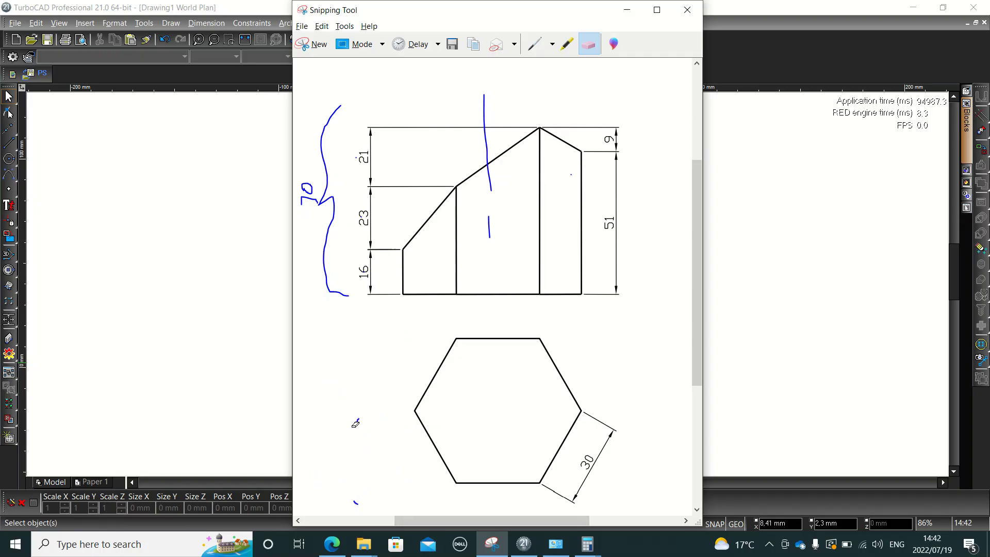
mouse_move(361, 497)
mouse_down()
mouse_move(359, 418)
mouse_move(317, 175)
mouse_move(306, 203)
mouse_up()
mouse_move(476, 189)
mouse_down()
mouse_move(501, 164)
mouse_move(567, 160)
mouse_move(583, 174)
mouse_up()
click(490, 219)
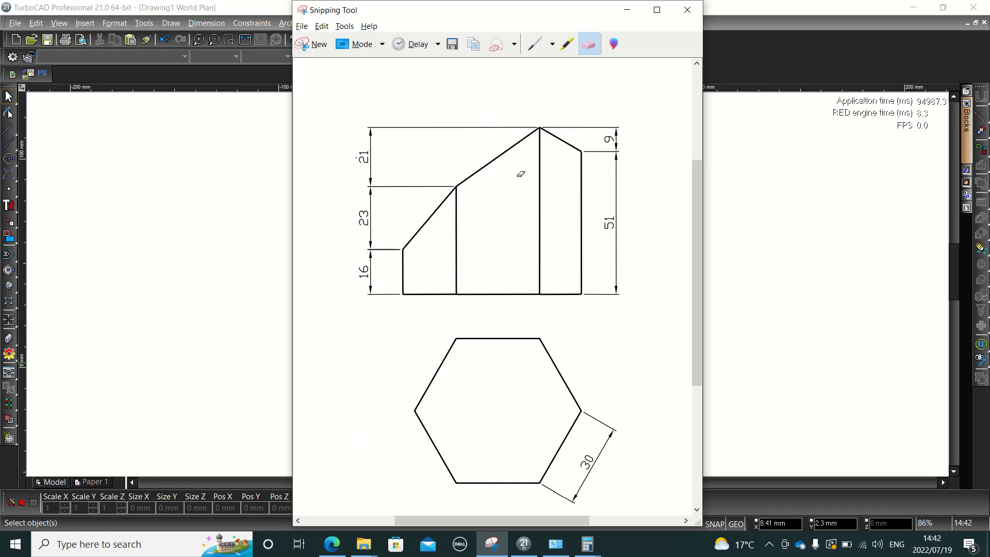
Circle the hexagon's 30 side dimension and trace its upper and lower edges with the pen, then return to TurboCAD
click(535, 50)
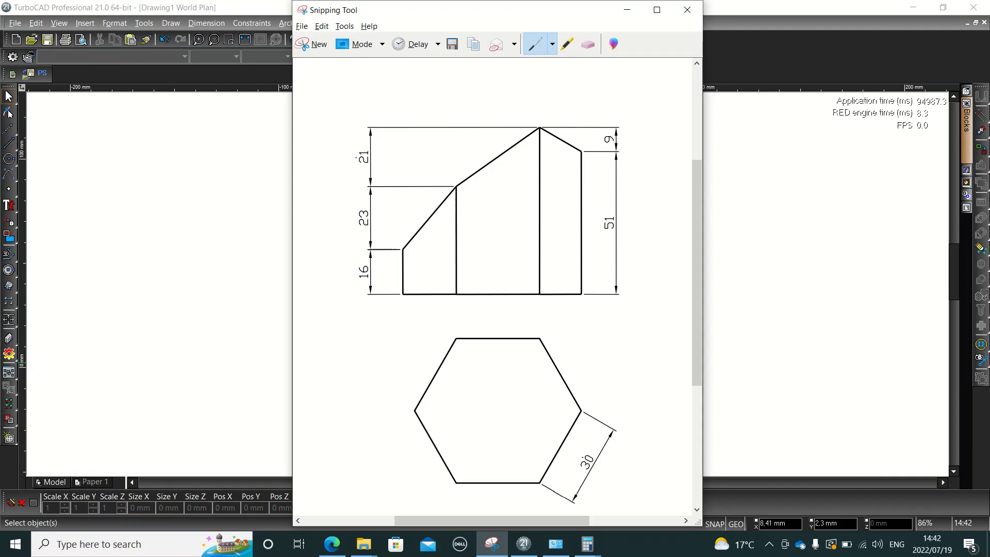
mouse_move(588, 444)
mouse_down()
mouse_move(584, 485)
mouse_move(590, 449)
mouse_up()
drag(541, 338, 429, 343)
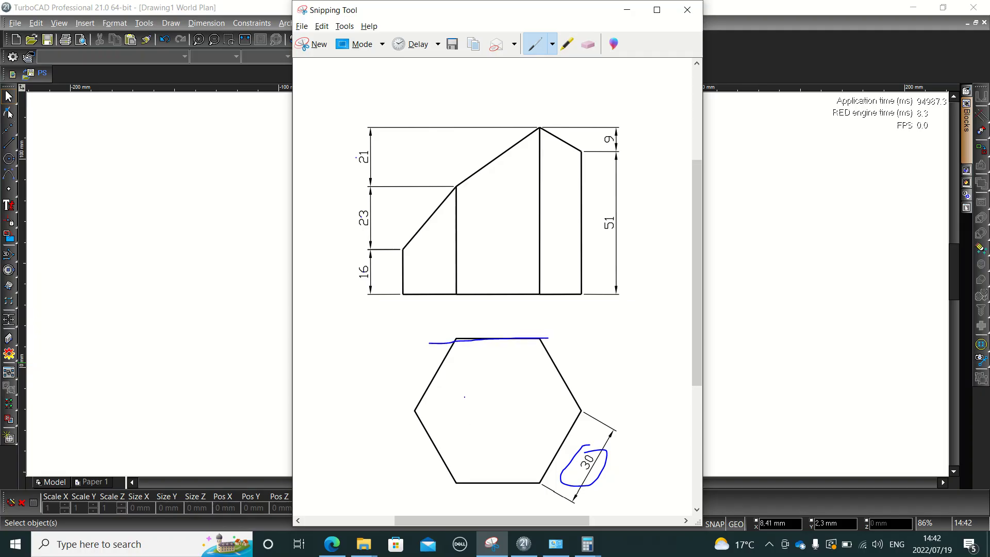
drag(437, 487, 562, 486)
click(523, 544)
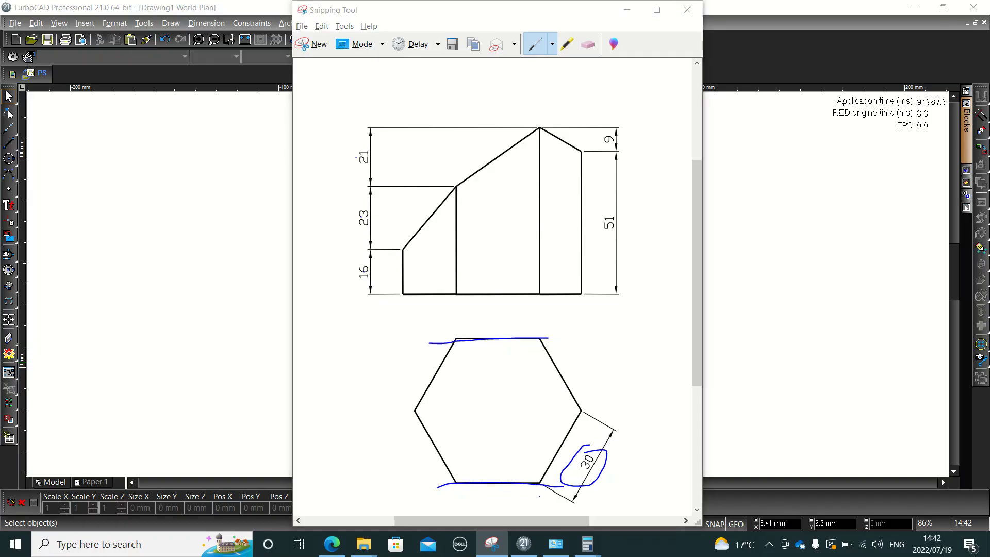
Start a six-sided regular polygon with a solid 0.5 mm line, centred where the two centre lines cross
click(12, 153)
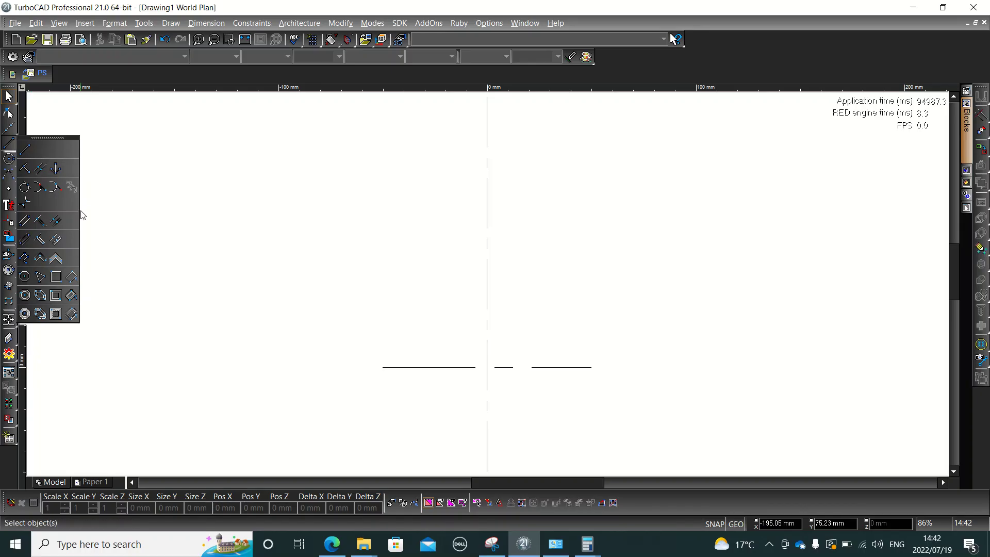
click(25, 278)
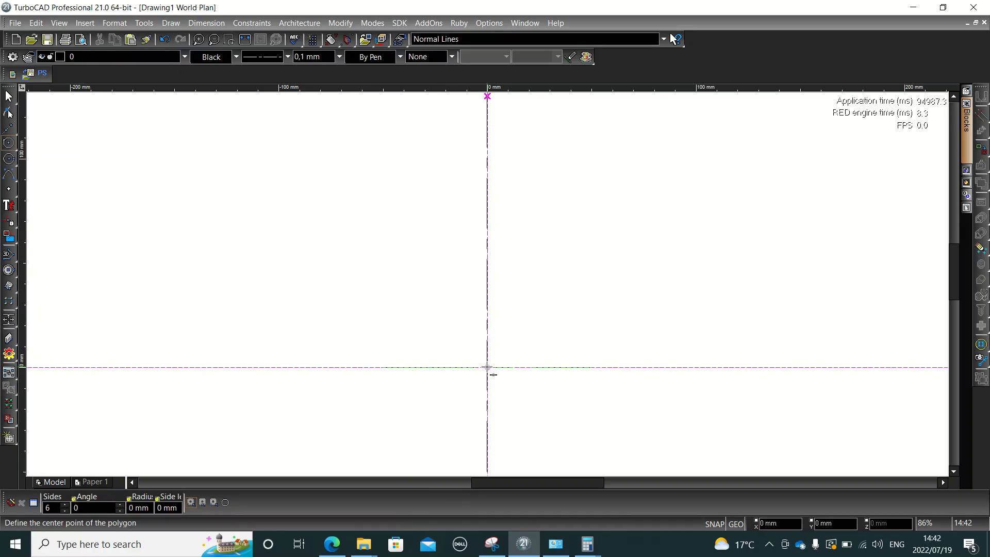
click(288, 58)
click(286, 68)
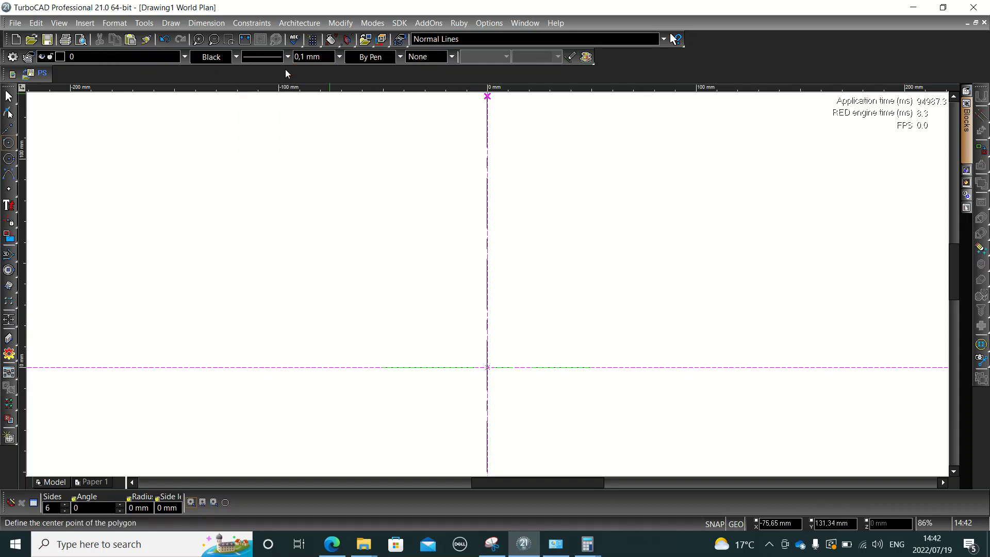
click(339, 57)
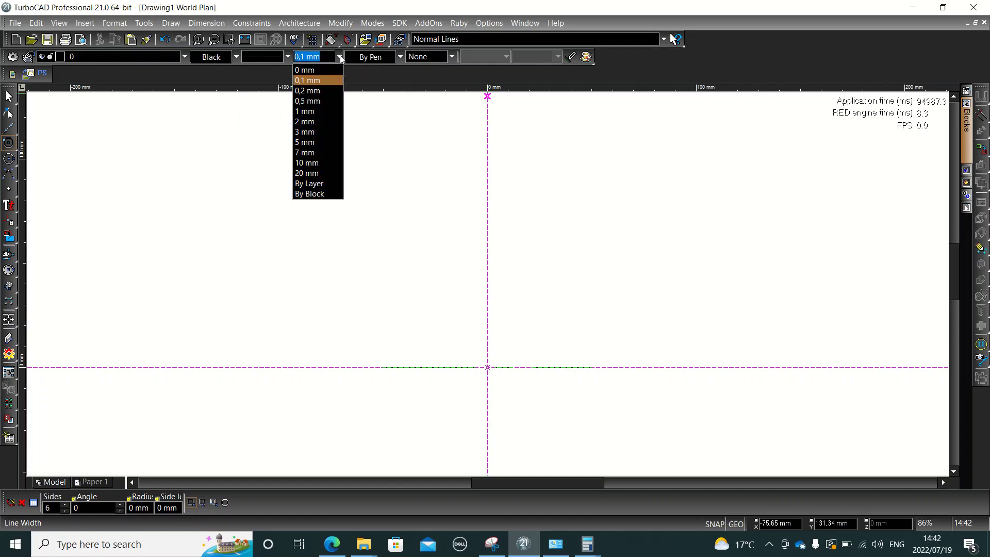
click(317, 101)
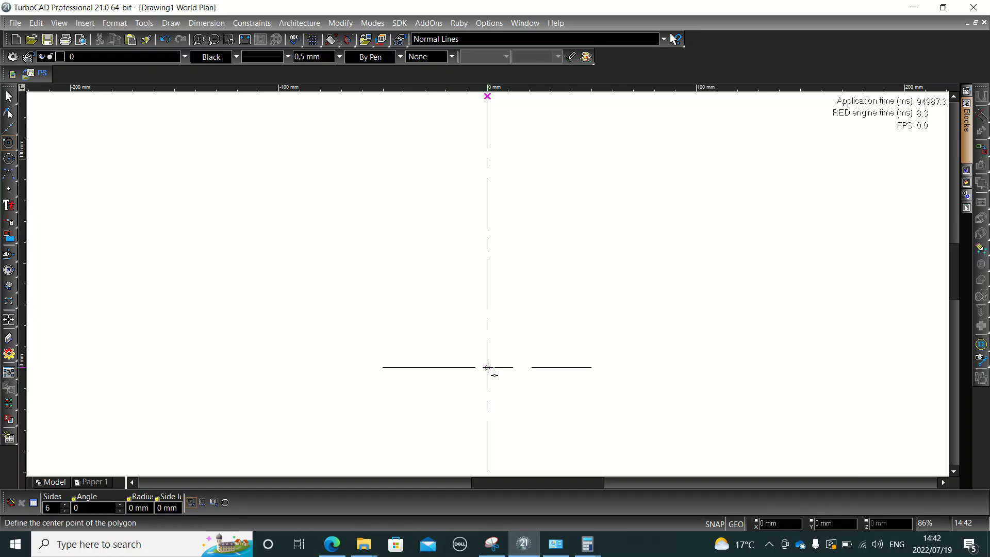
click(487, 367)
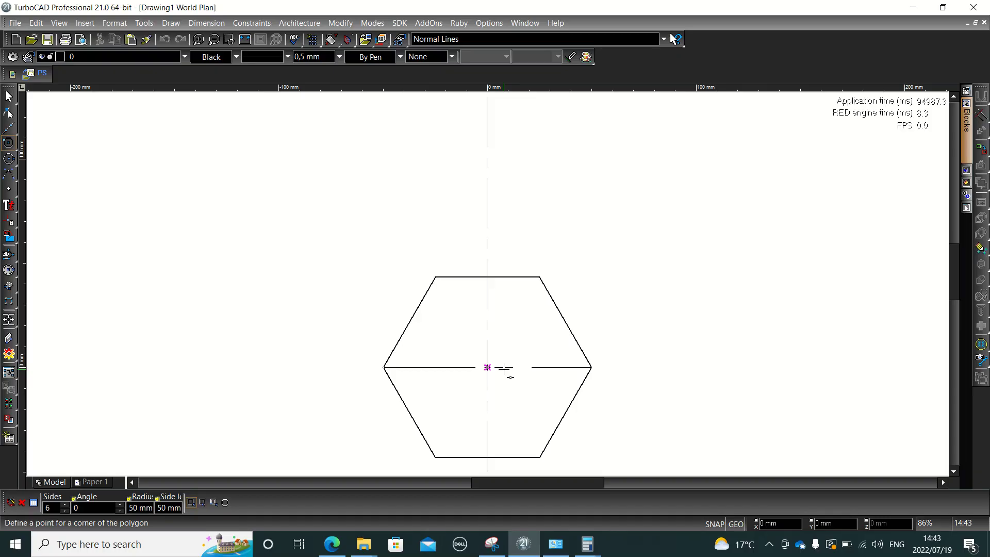
Make the hexagon circumscribed with a 30° angle and a side length of 30 mm
key(Tab)
key(Tab)
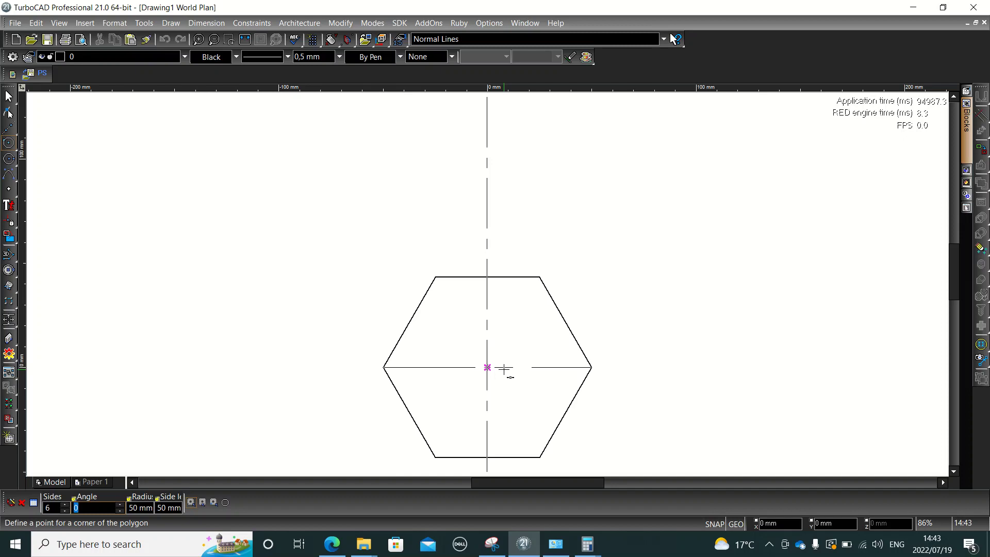
click(202, 504)
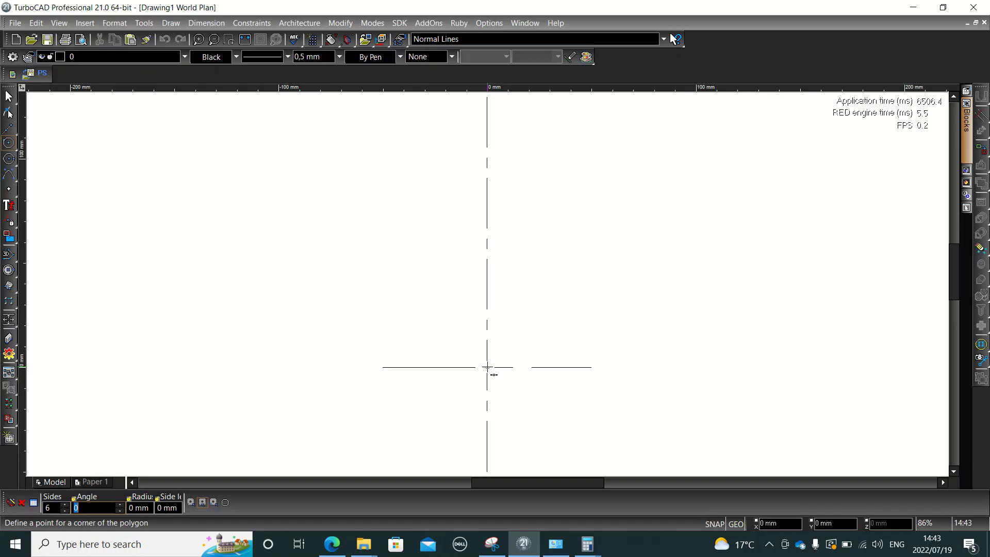
text(30)
key(Tab)
key(Tab)
text(30)
key(Return)
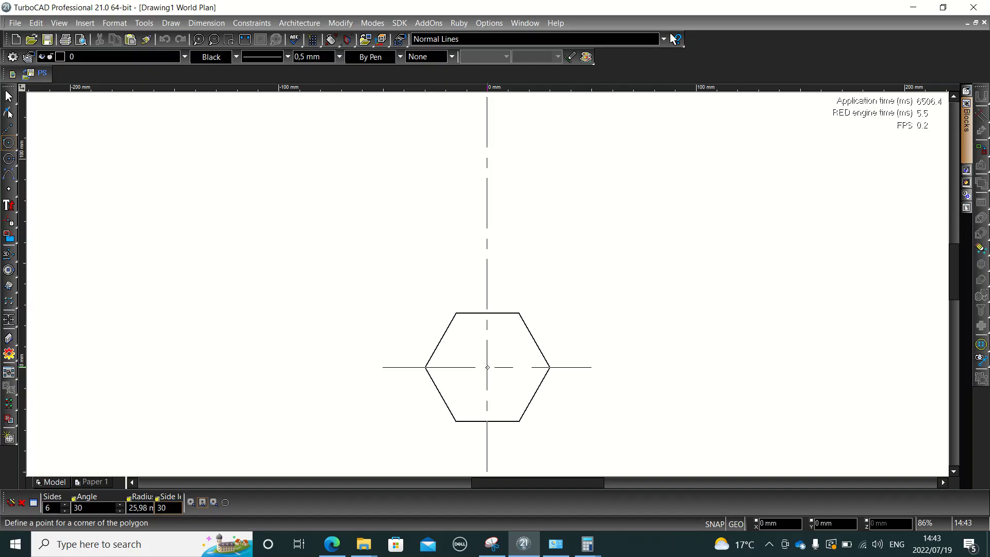
Change the hexagon to inscribed with an angle of 0° and complete it
click(191, 503)
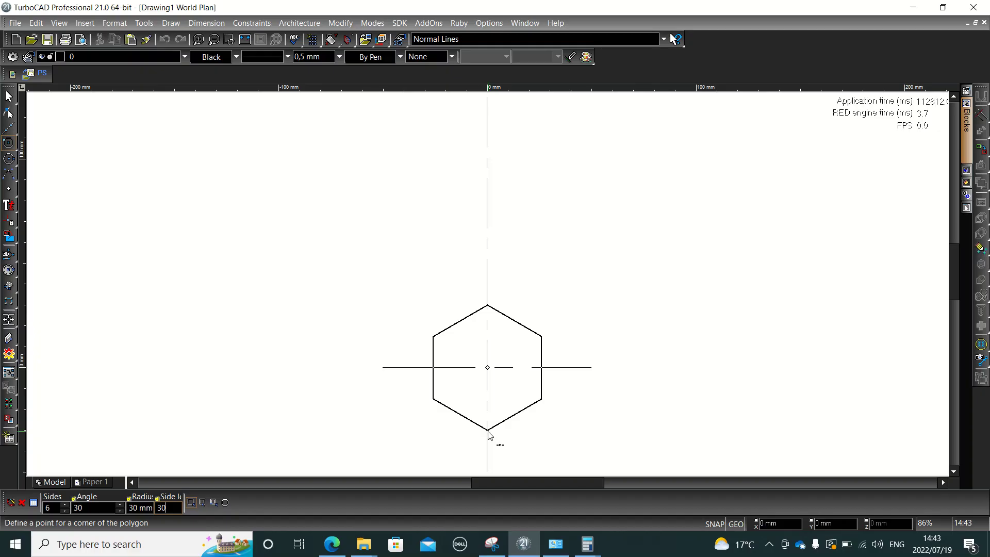
key(Tab)
key(Tab)
key(Tab)
key(Tab)
key(Tab)
text(0)
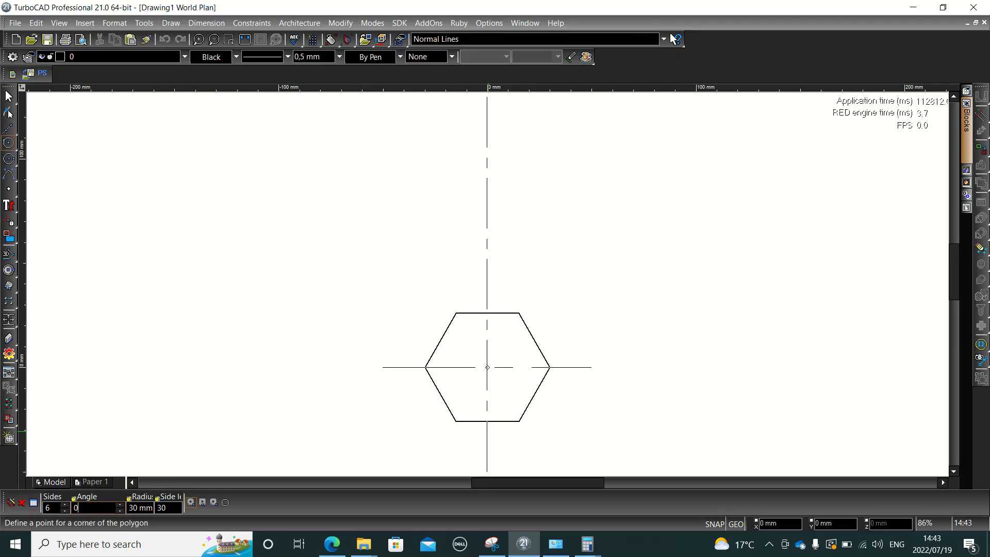
key(Return)
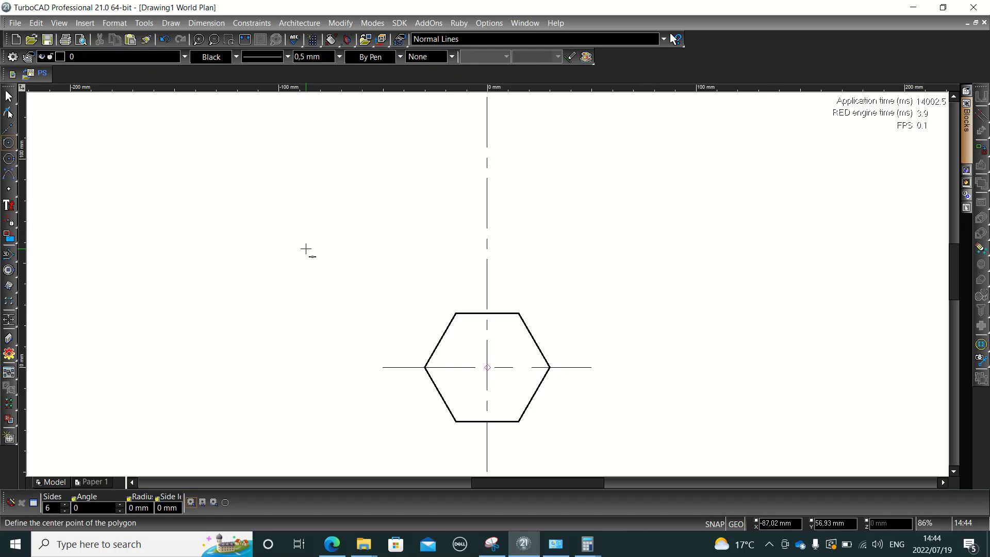
key(Escape)
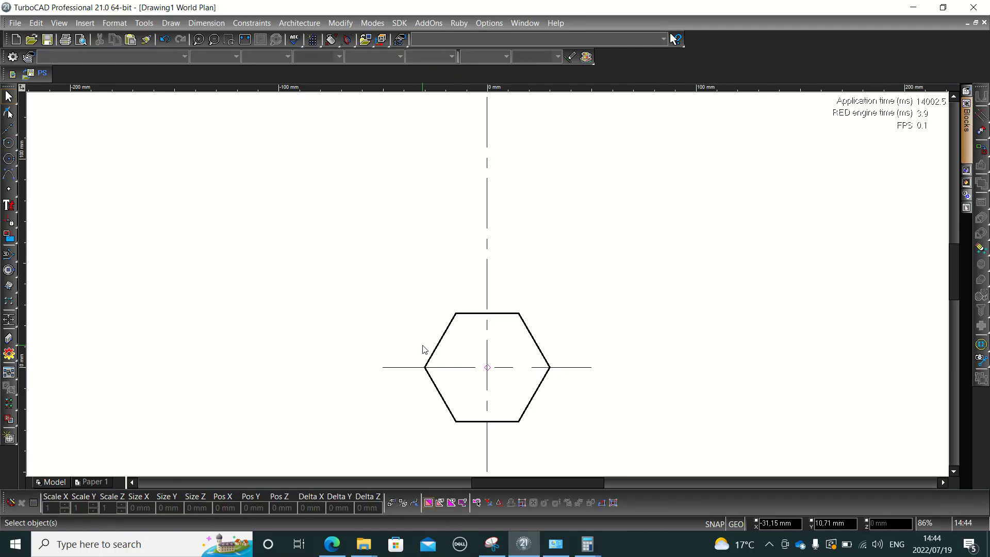
Switch to the Snipping Tool, pen projection lines from the hexagon's corners up to the front view, and return to TurboCAD
key(alt+Tab)
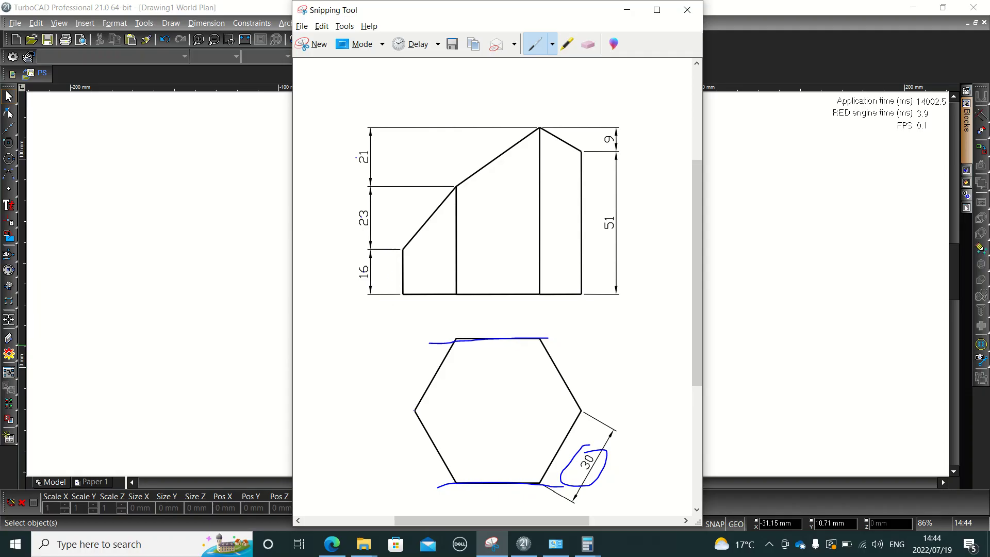
drag(414, 409, 403, 295)
drag(458, 339, 456, 181)
drag(542, 343, 539, 123)
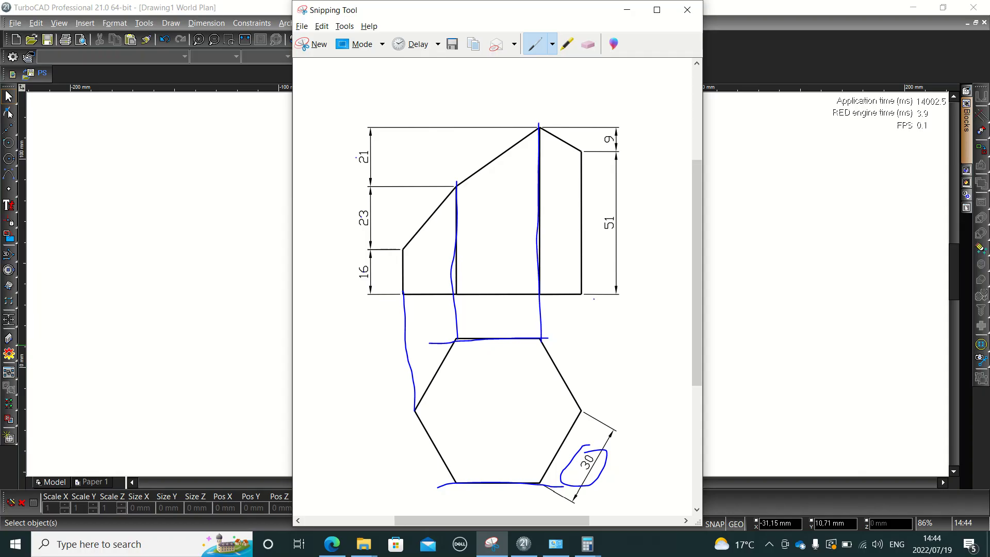
drag(576, 396, 578, 134)
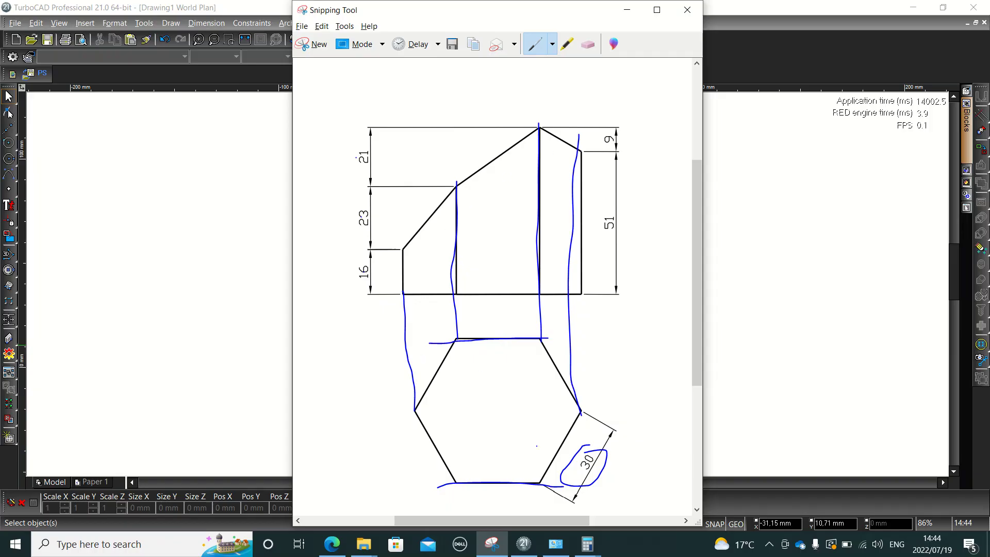
click(523, 544)
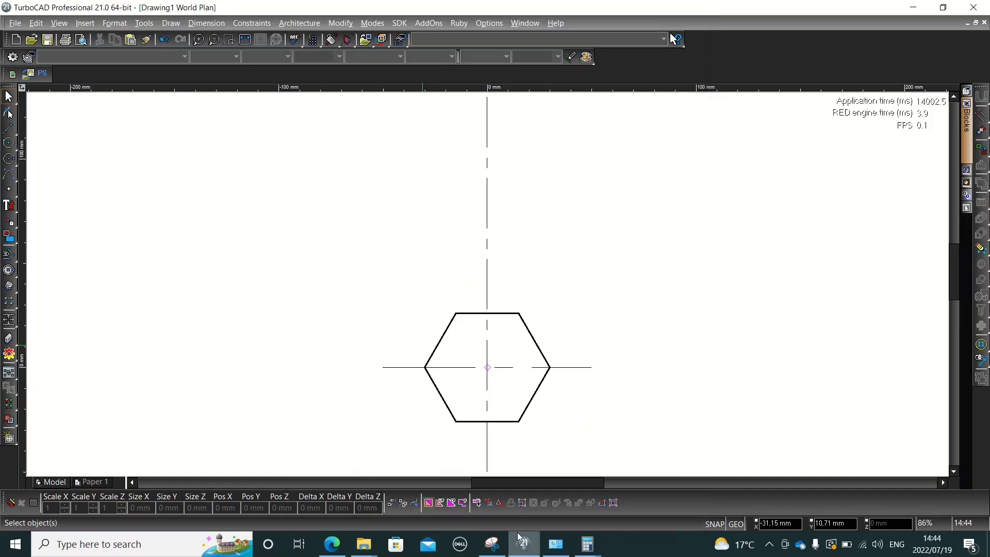
Draw a vertical projection line with 0 mm line width up from the hexagon's left corner, ending near the top of the centre line
click(11, 149)
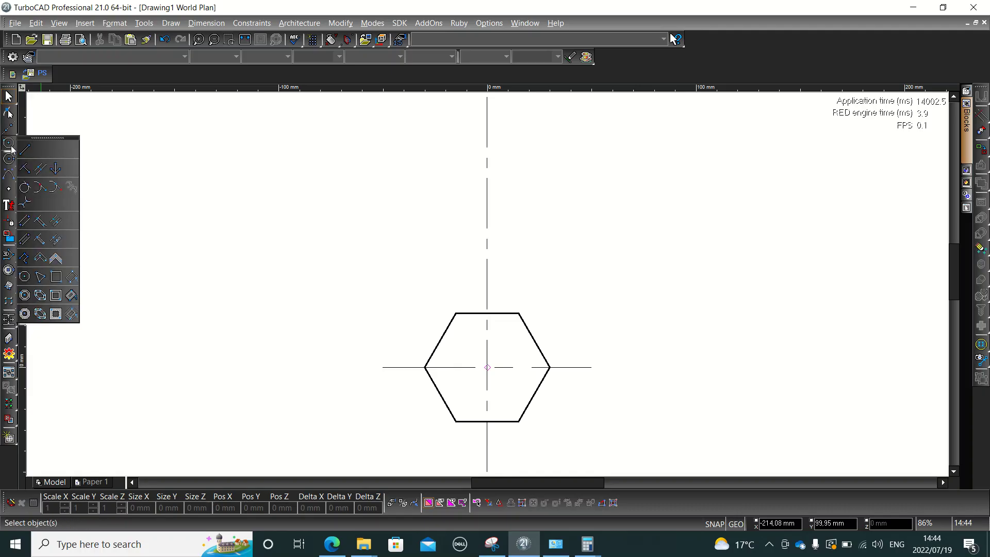
click(25, 150)
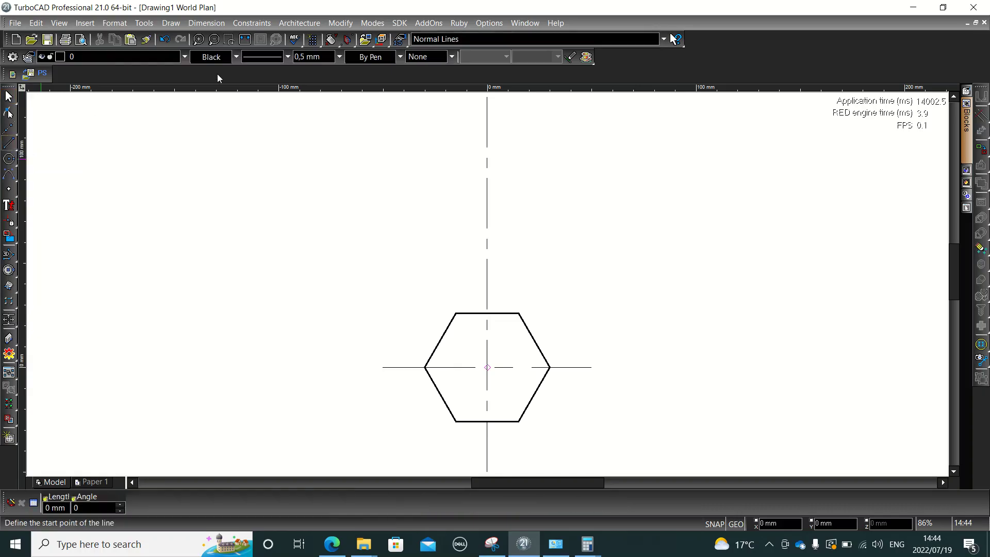
click(339, 58)
click(328, 70)
click(425, 367)
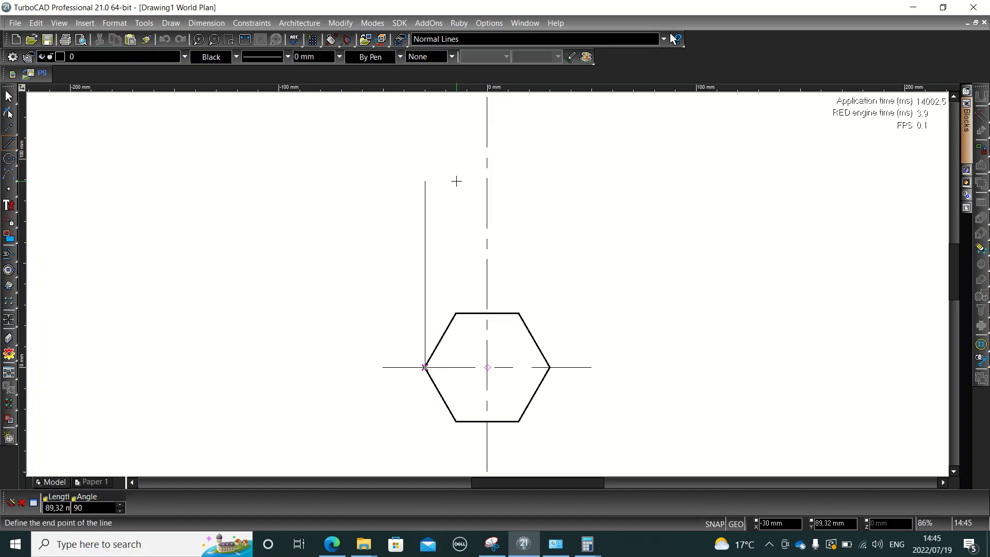
click(425, 100)
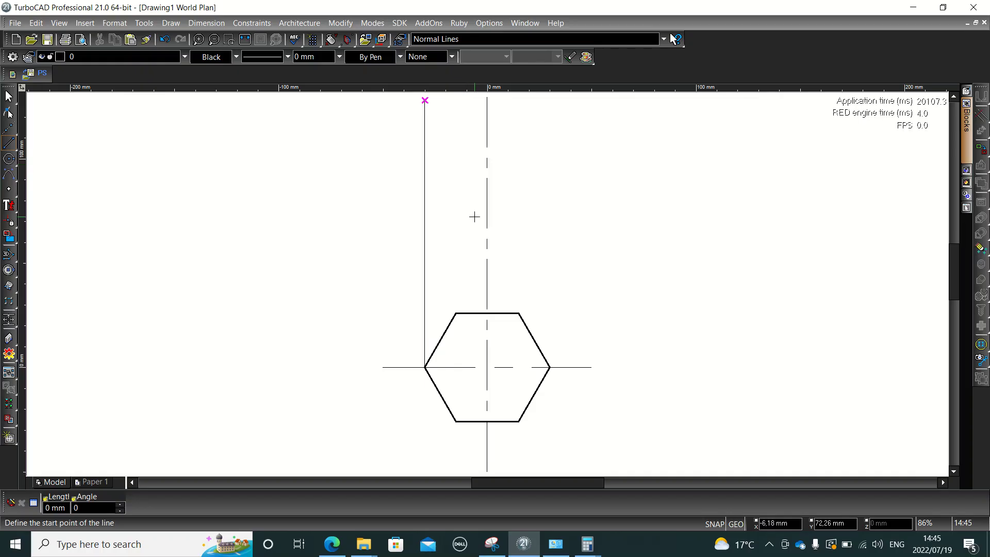
Draw vertical projection lines up from the hexagon's two upper corners and right corner, ending at about Y 128 mm
click(455, 313)
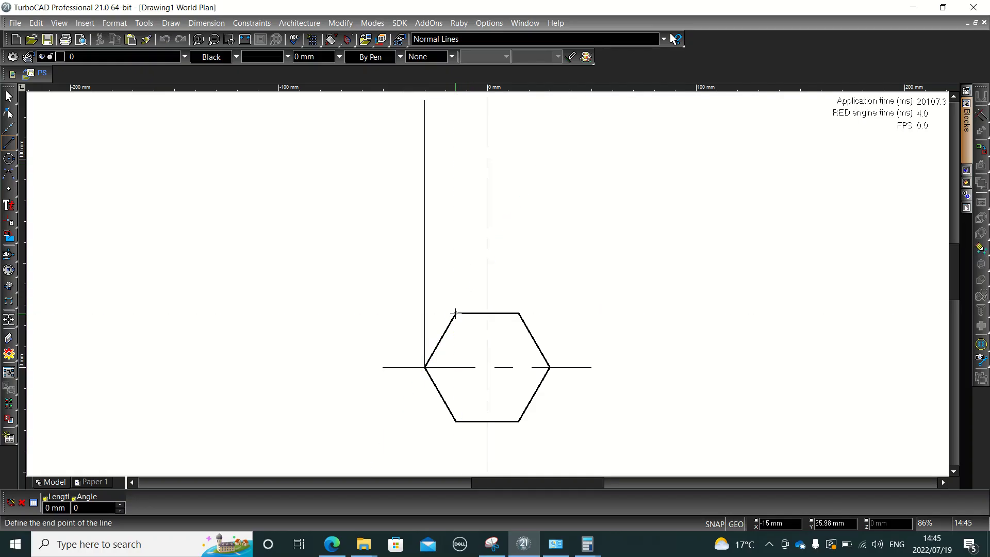
click(455, 102)
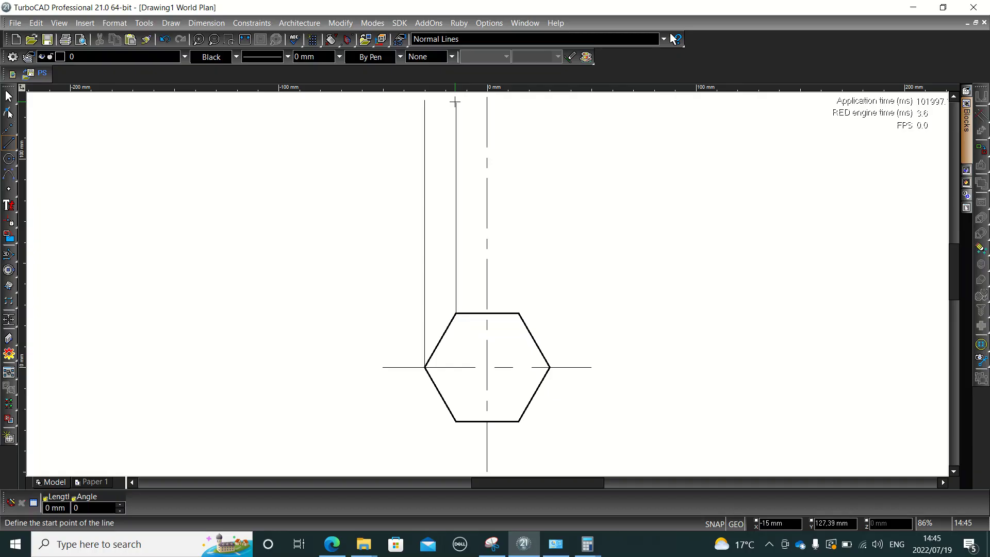
click(519, 313)
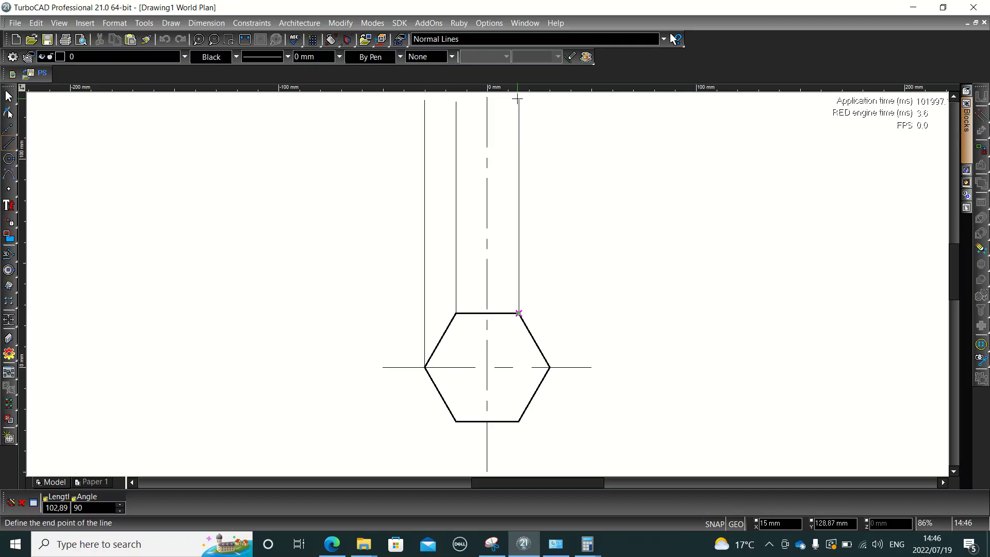
click(518, 98)
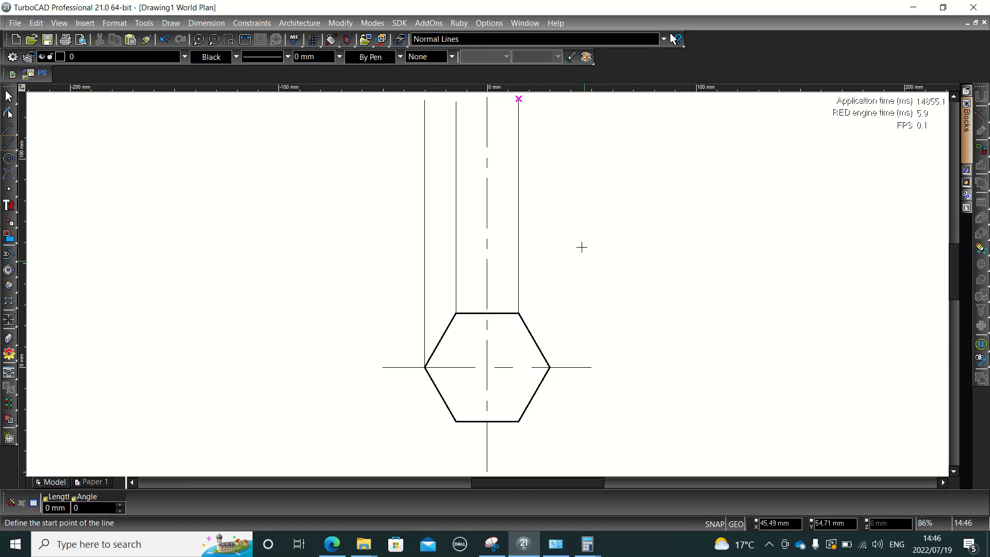
click(556, 374)
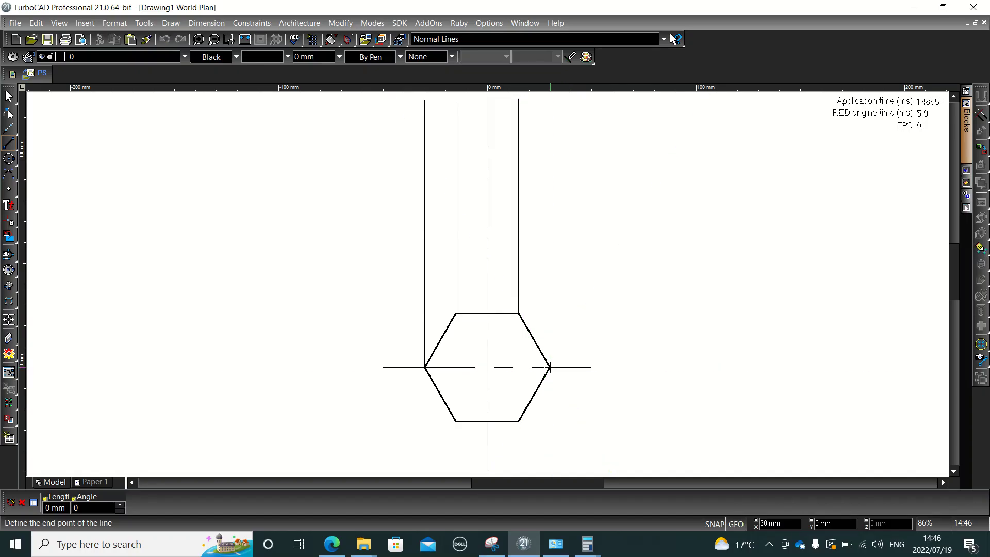
click(548, 98)
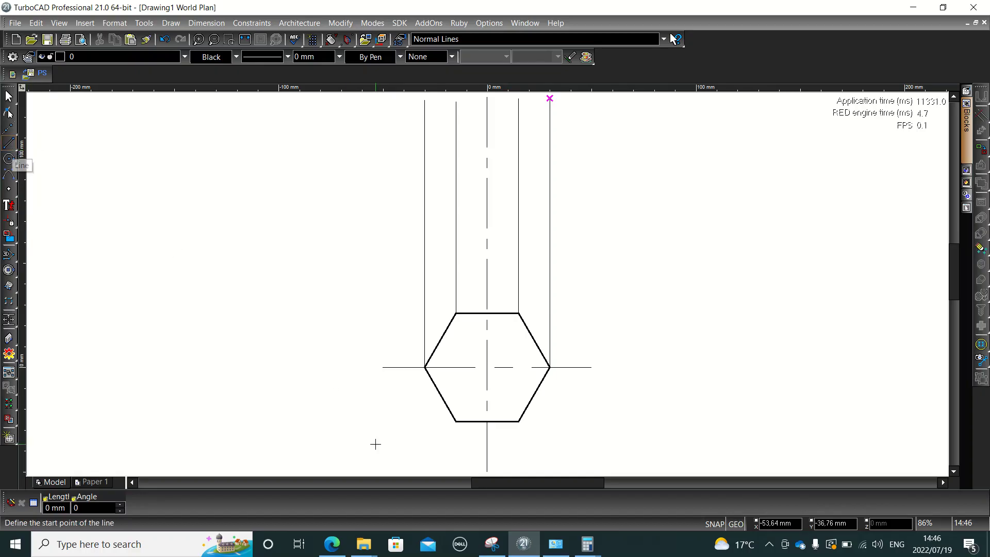
Switch to the Snipping Tool and erase the pen marks on the front view and hexagon
key(alt+Tab)
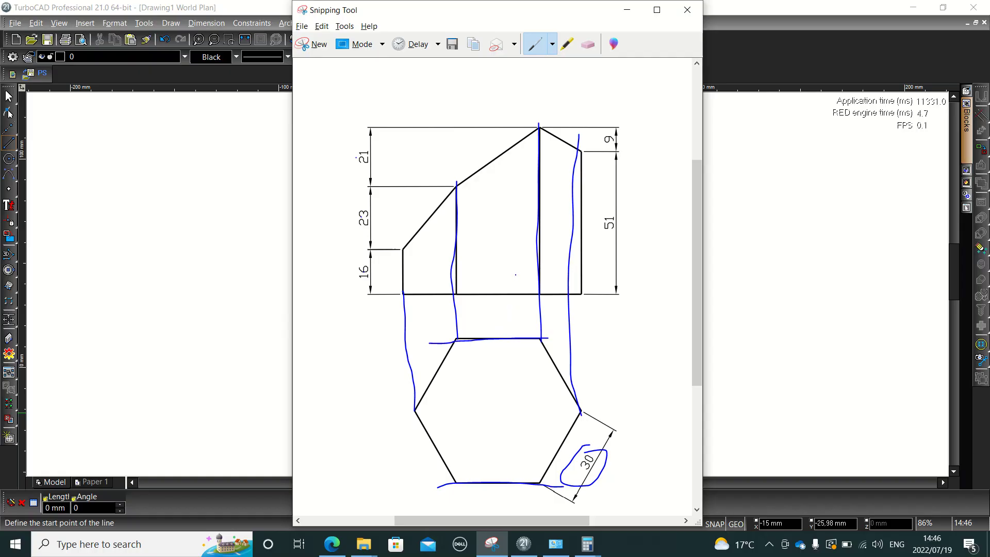
click(588, 45)
mouse_move(599, 272)
mouse_down()
mouse_move(414, 294)
mouse_move(482, 317)
mouse_move(421, 333)
mouse_move(521, 426)
mouse_move(607, 482)
mouse_move(507, 487)
mouse_up()
Mark the gap between the two views with a double arrow, trace the front view's base line with the pen, and return to TurboCAD
click(535, 45)
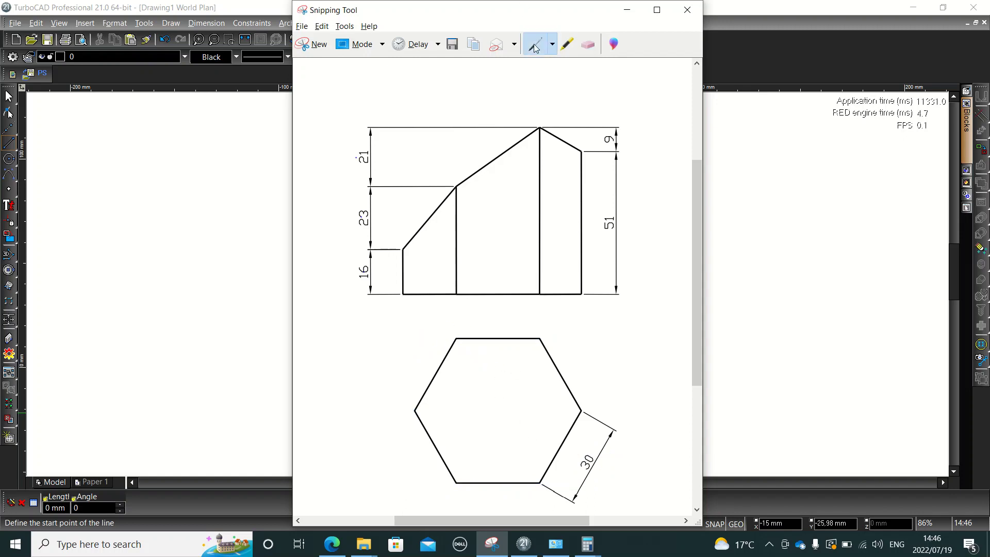
mouse_move(504, 296)
mouse_down()
mouse_move(506, 338)
mouse_move(498, 328)
mouse_up()
drag(505, 294, 511, 300)
mouse_move(401, 293)
mouse_down()
mouse_move(437, 305)
mouse_move(532, 305)
mouse_move(583, 293)
mouse_up()
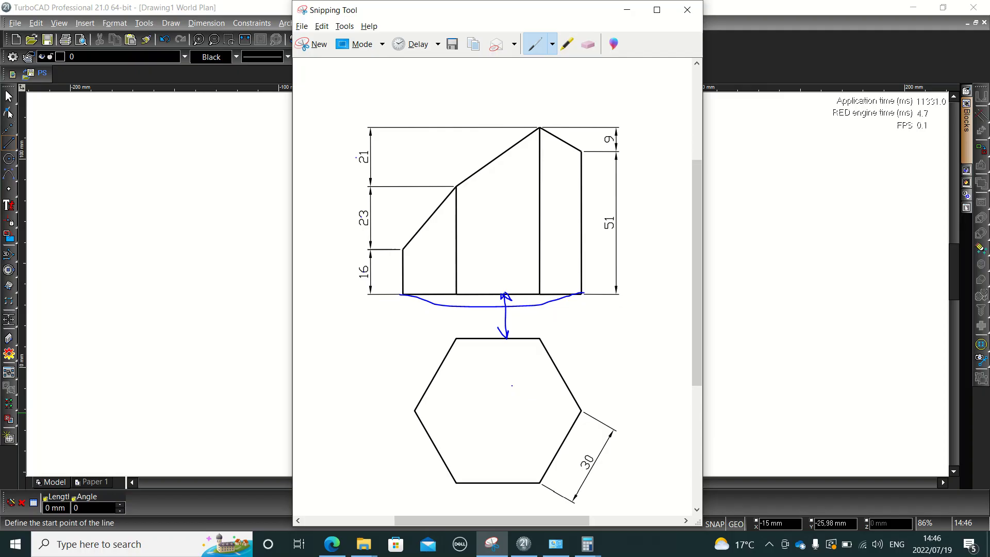
key(super+Tab)
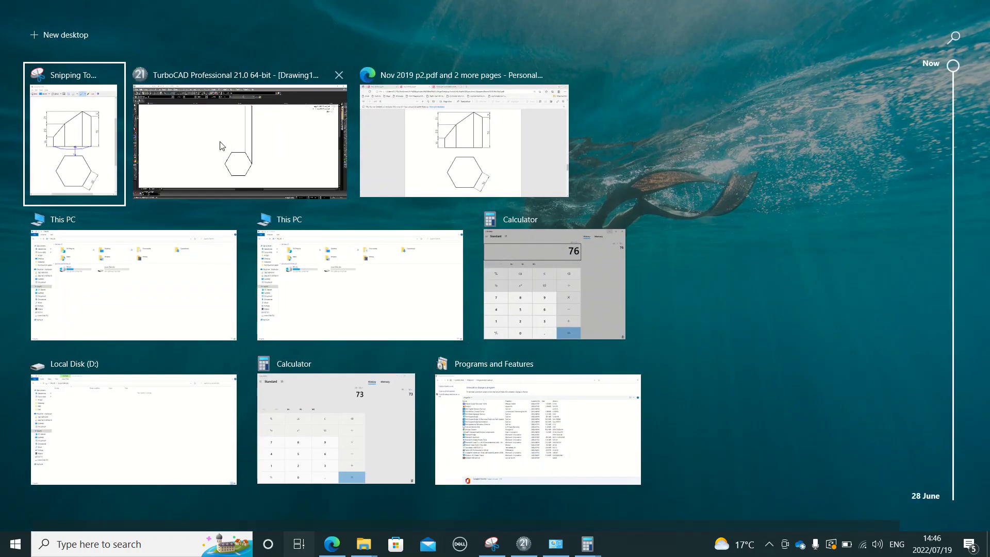
key(Escape)
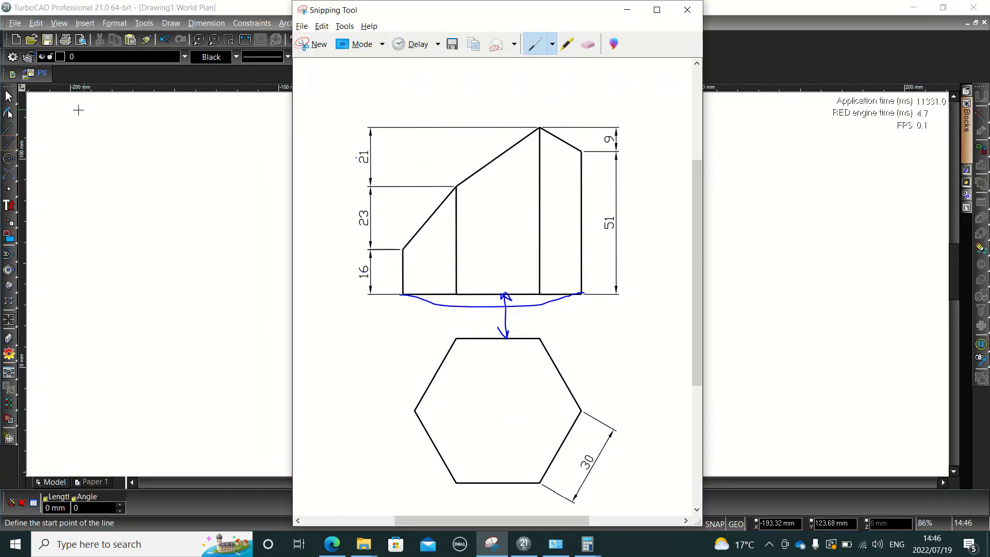
click(627, 10)
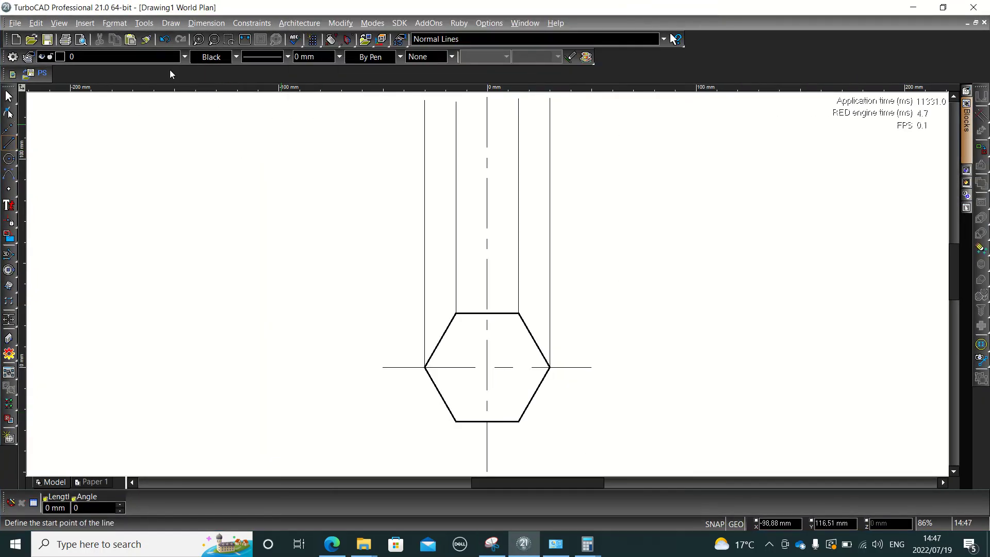
Draw the front view's horizontal base line, solid and 0,5 mm wide, from X -30, Y 46 mm to the hexagon's right-corner projection line
click(9, 143)
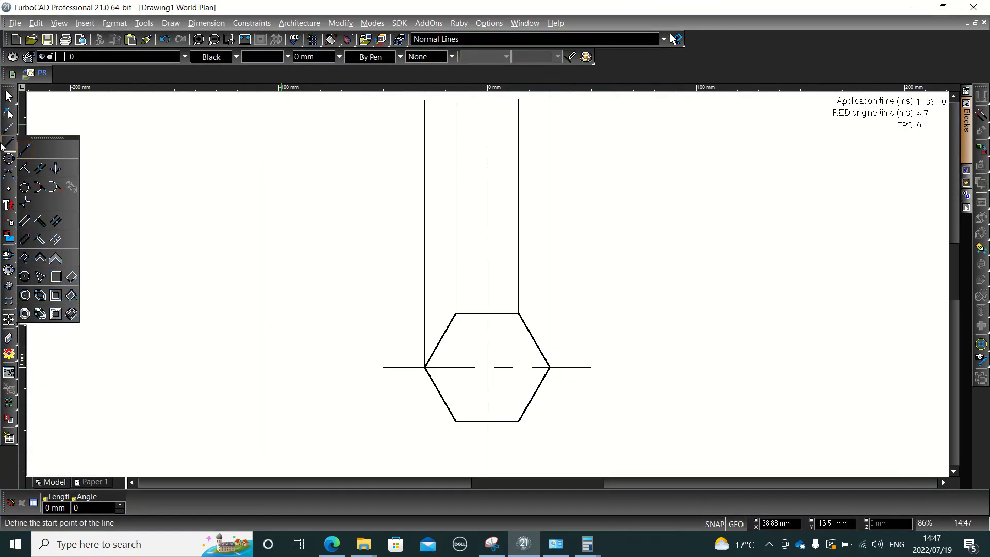
click(24, 150)
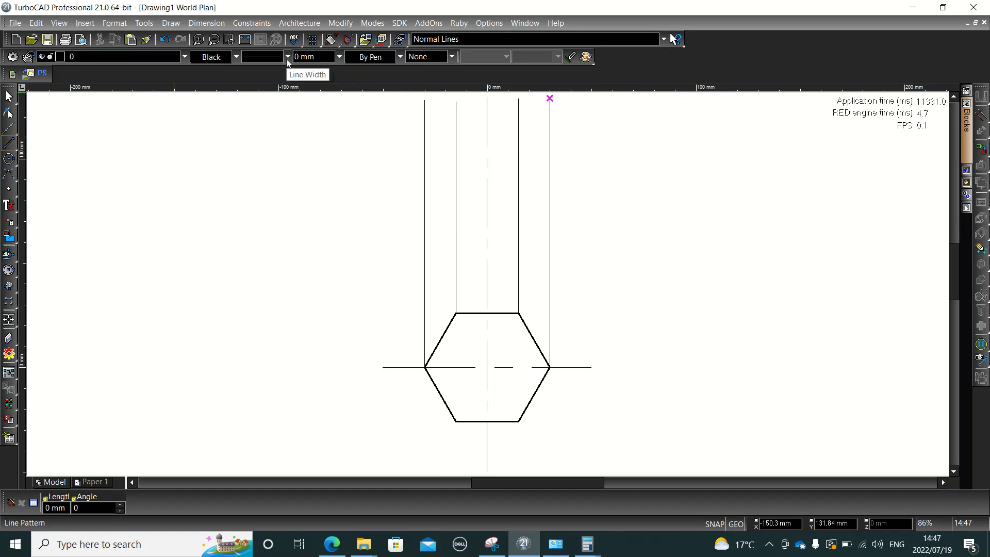
click(287, 57)
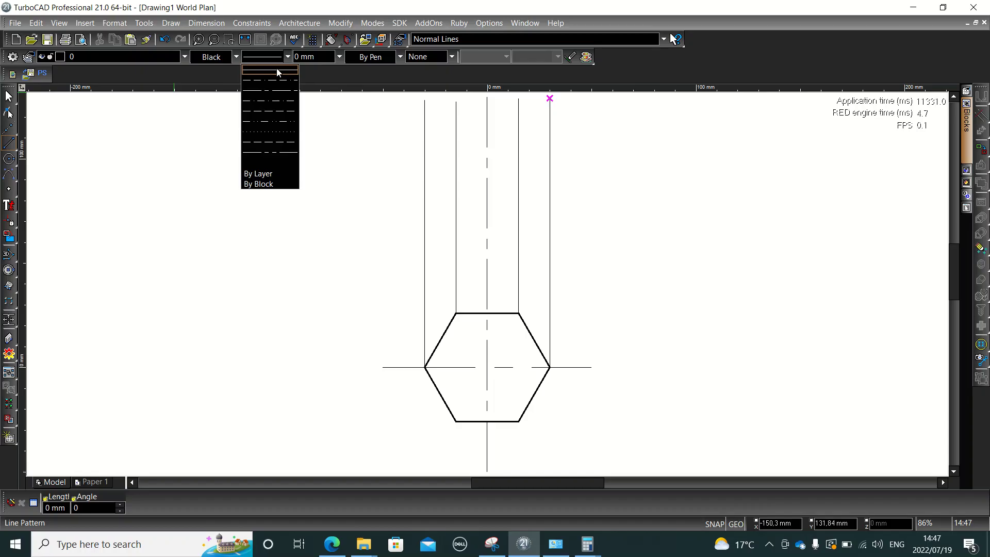
click(278, 73)
click(342, 57)
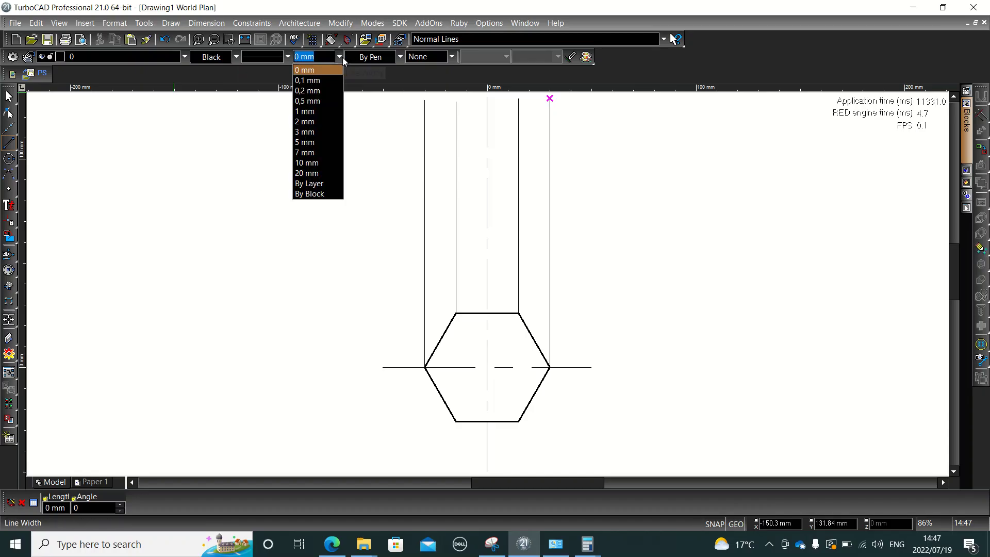
click(319, 100)
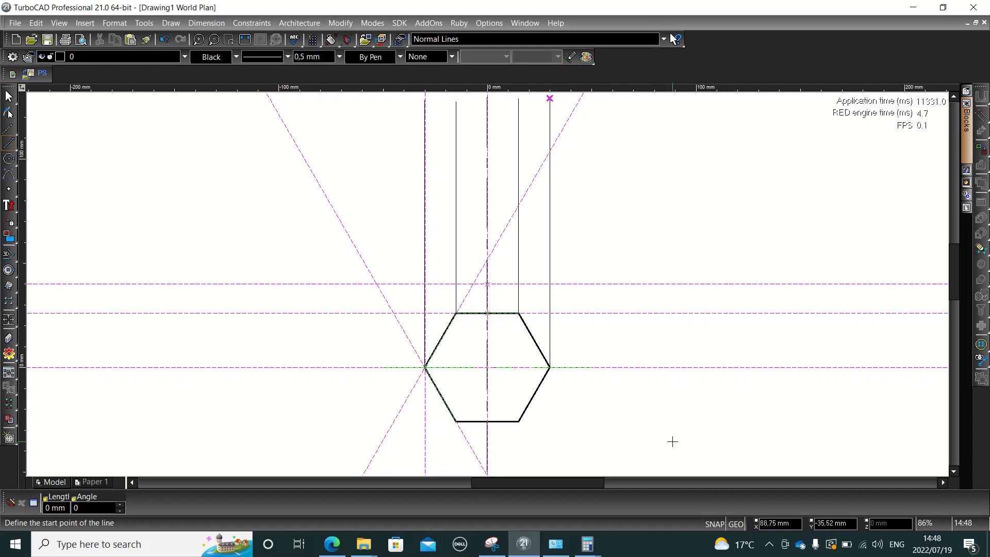
click(425, 233)
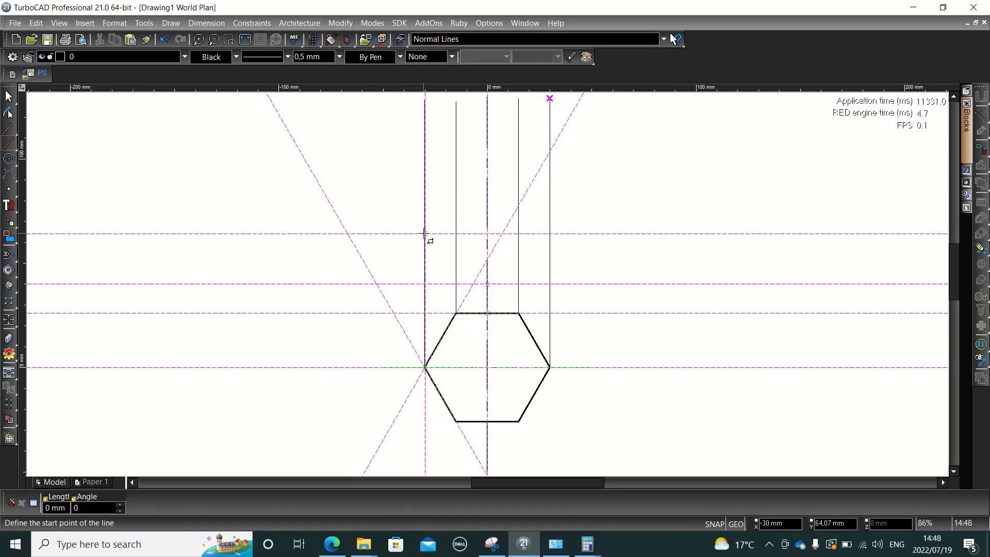
key(Tab)
key(Tab)
key(Tab)
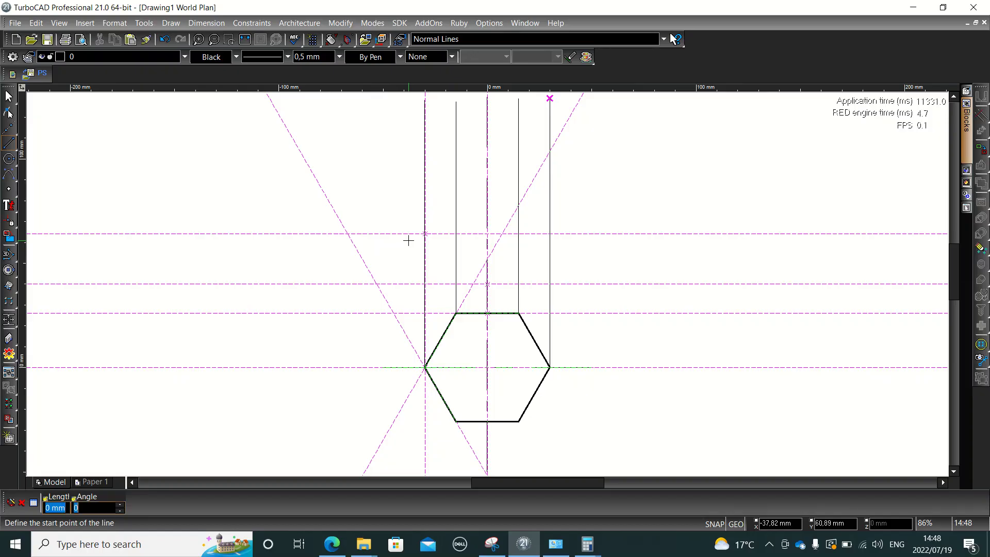
text(-30)
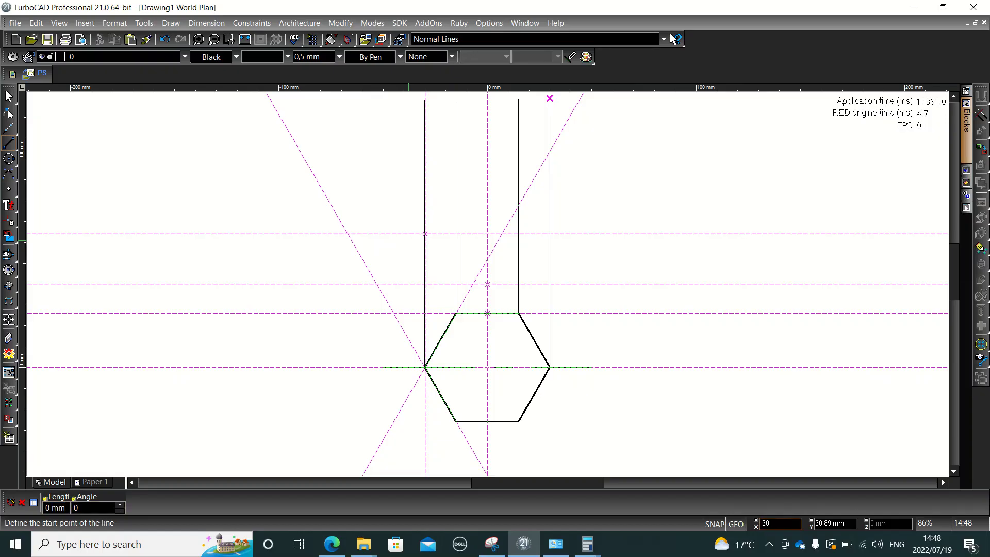
key(Tab)
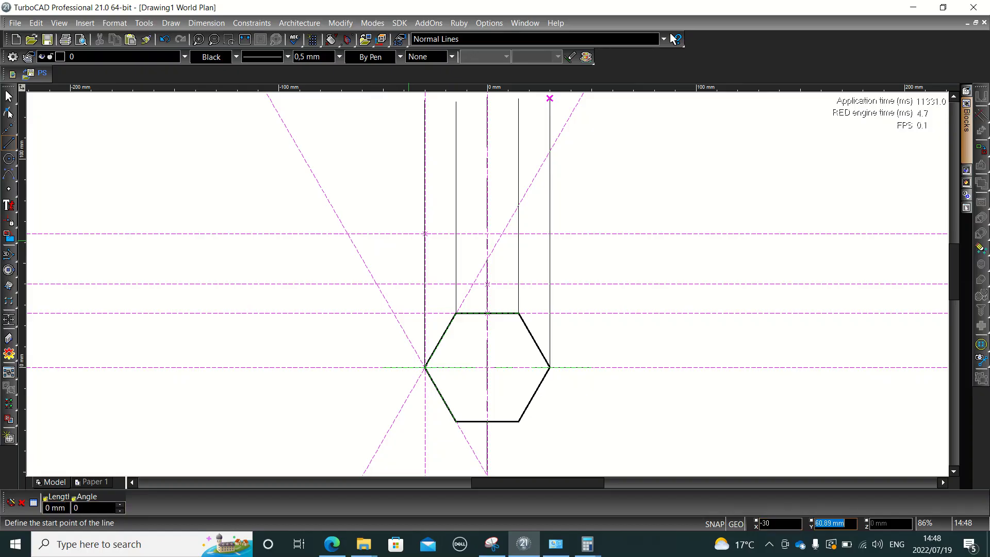
text(46)
key(Return)
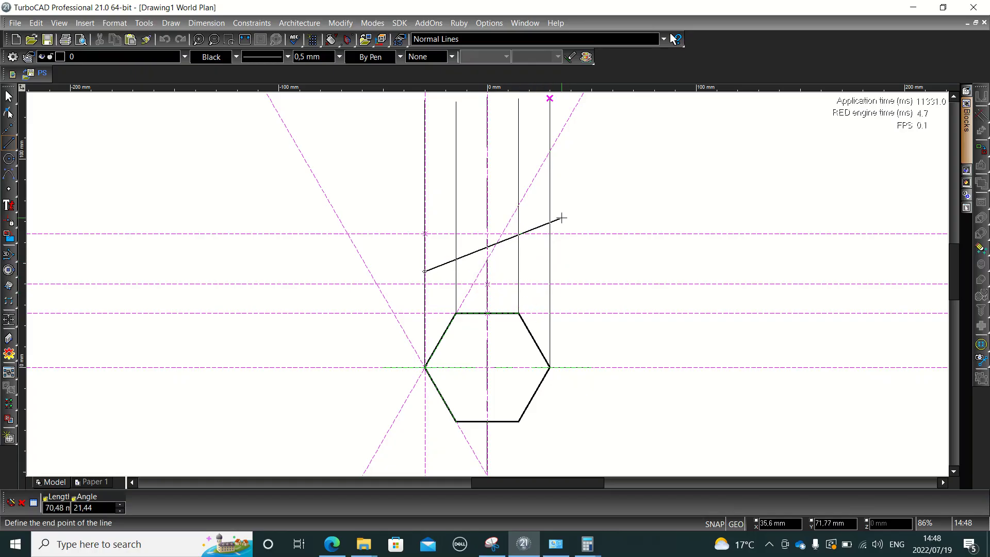
click(550, 271)
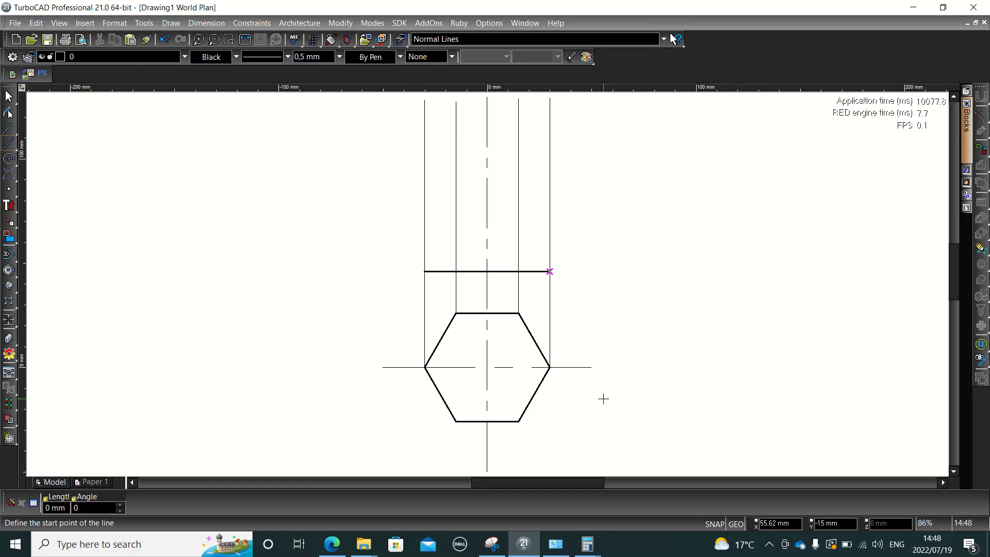
Switch to the Snipping Tool, trace the front view's vertical and sloping edges with the pen, tick the 16 dimension, and return to TurboCAD
key(alt+Tab)
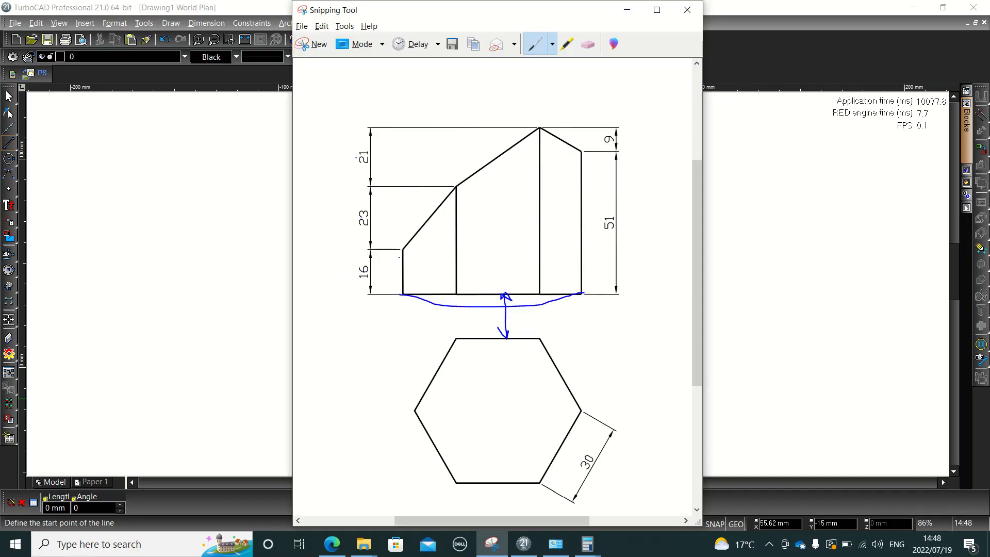
drag(402, 251, 401, 302)
drag(456, 186, 455, 297)
mouse_move(539, 129)
mouse_down()
mouse_move(526, 263)
mouse_move(533, 292)
mouse_up()
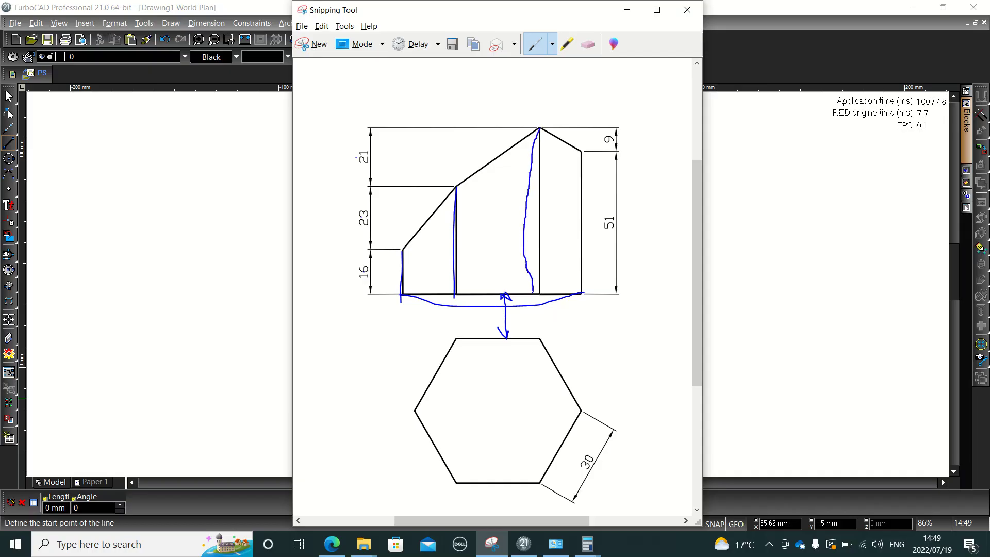
drag(583, 153, 579, 290)
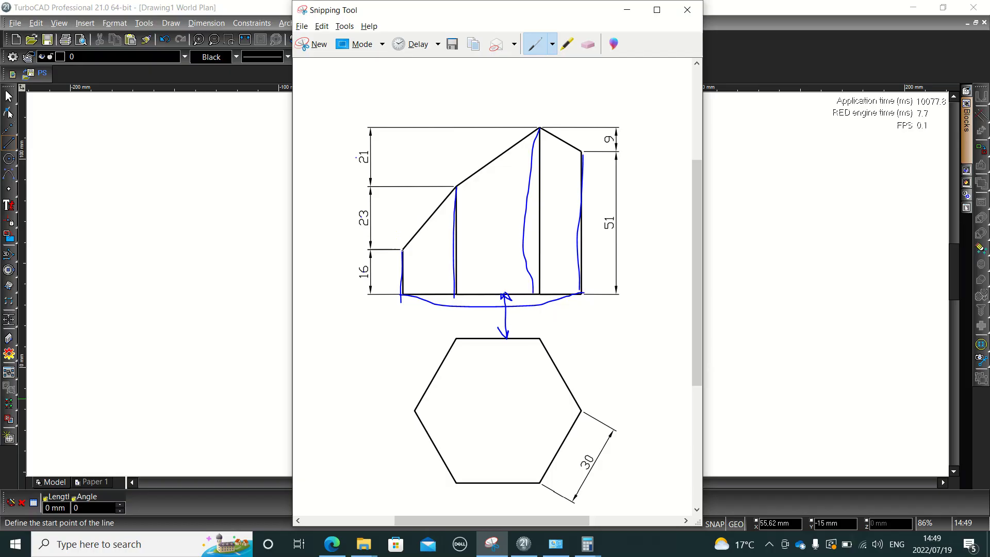
mouse_move(410, 236)
mouse_down()
mouse_move(455, 187)
mouse_move(542, 129)
mouse_move(581, 152)
mouse_up()
drag(352, 271, 355, 267)
key(alt+Tab)
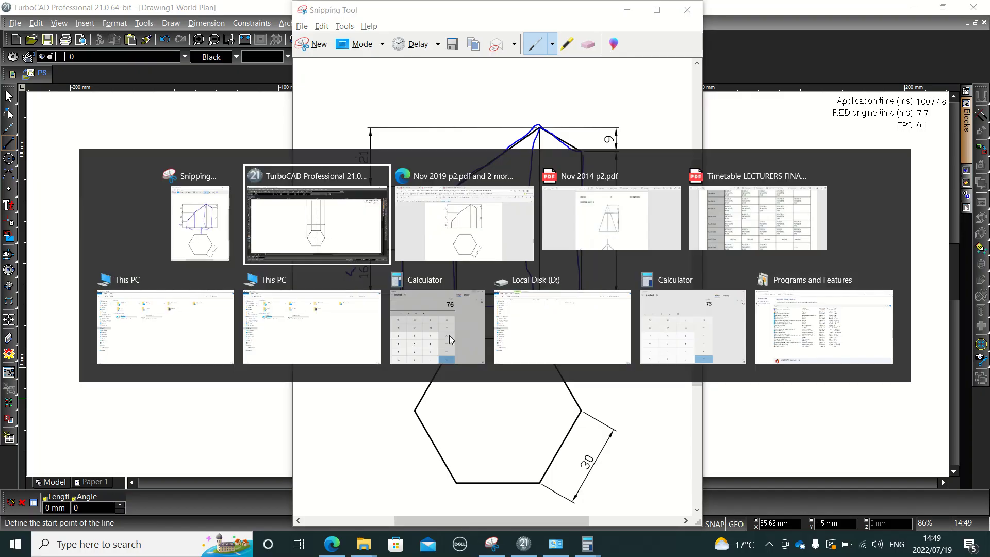
Draw a 16 mm vertical line up from the left end of the front view's base line
drag(9, 143, 25, 151)
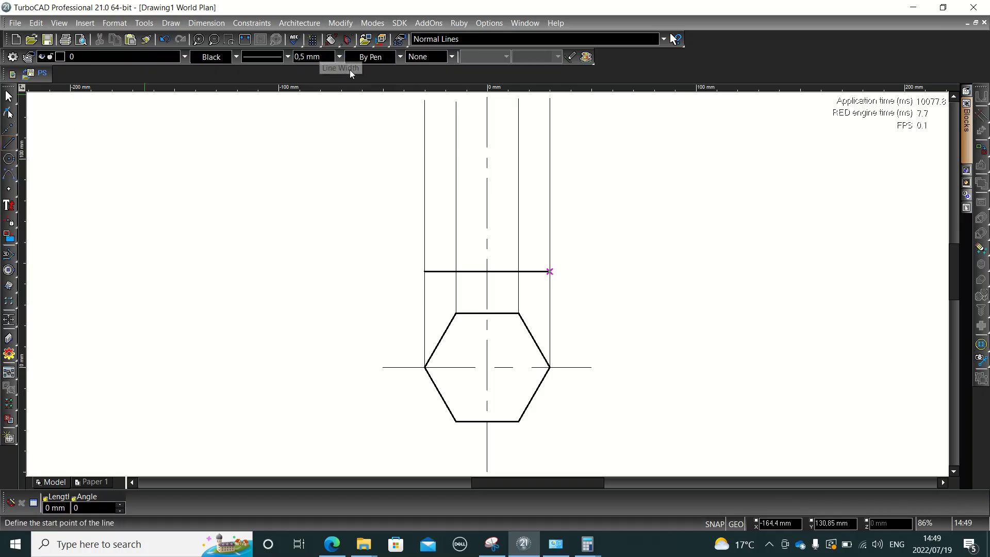
click(426, 272)
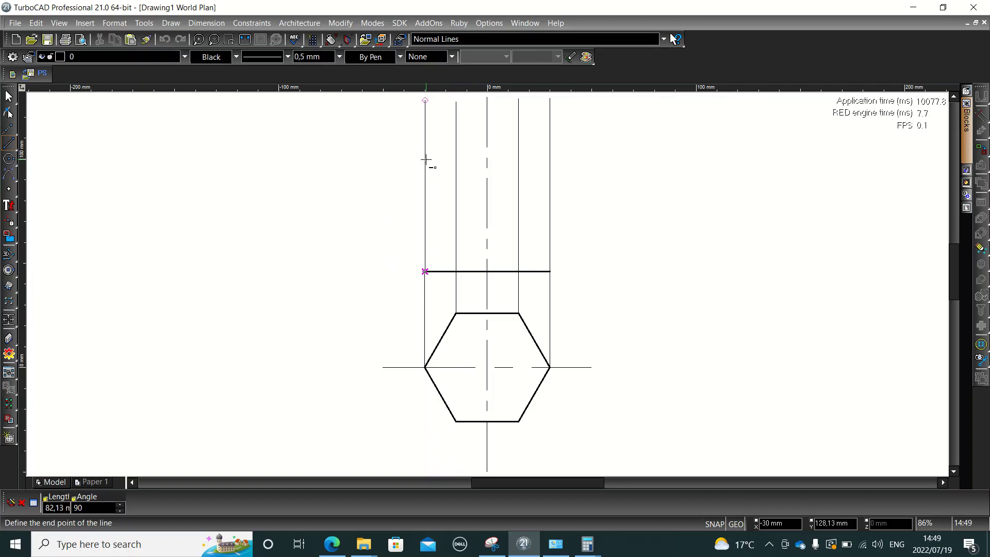
key(Tab)
text(16)
key(Tab)
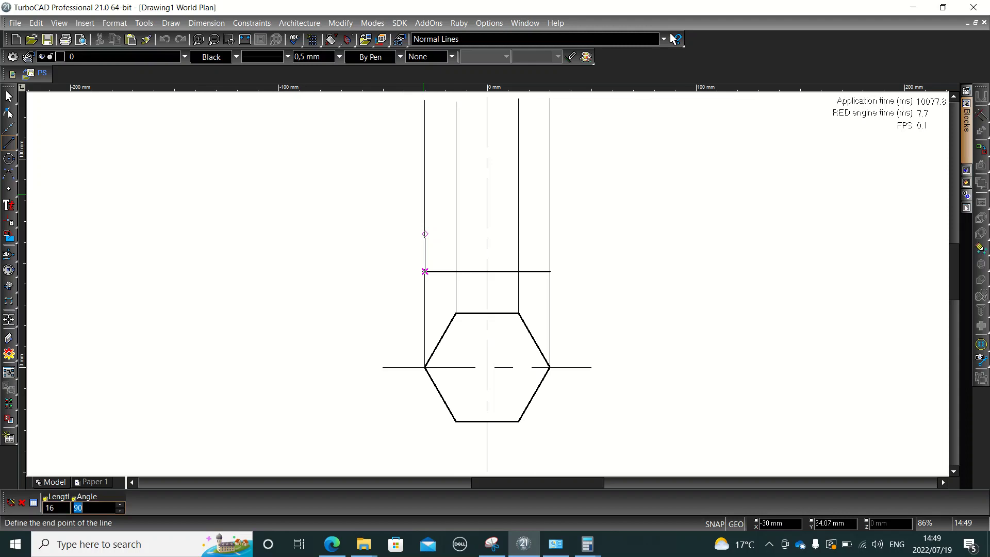
key(Return)
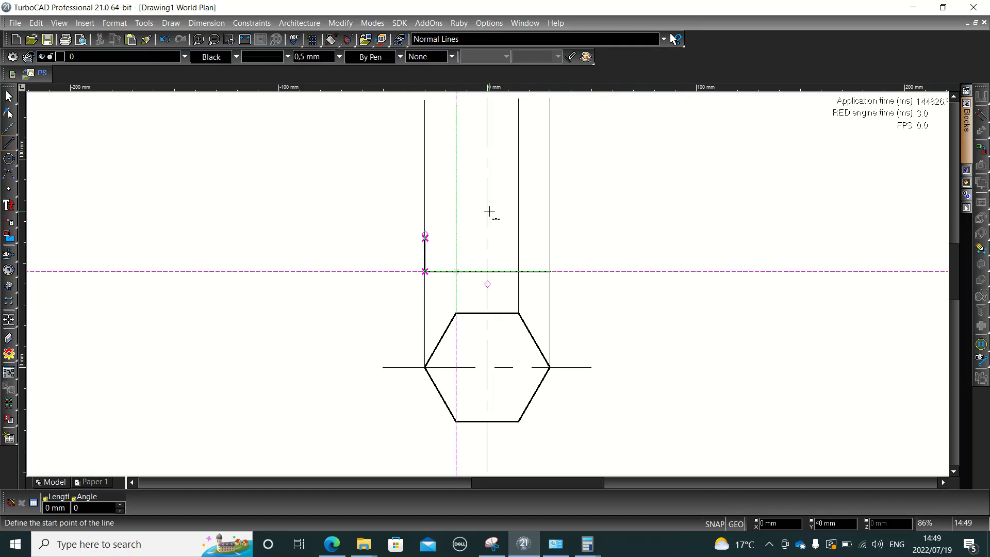
Switch to the Snipping Tool, erase the pen marks except the trace on the second vertical edge, and return to TurboCAD
scroll(489, 212, up, 2)
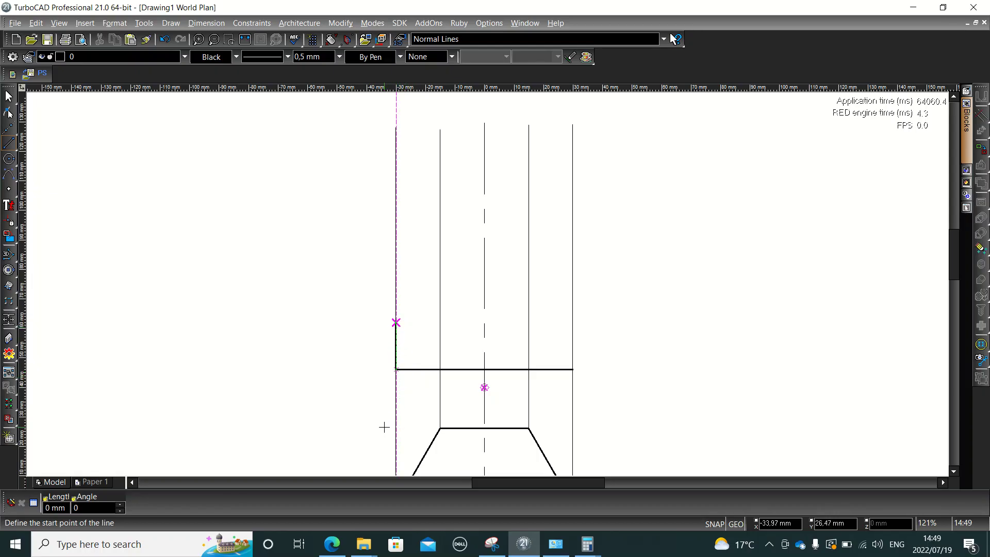
key(alt+Tab)
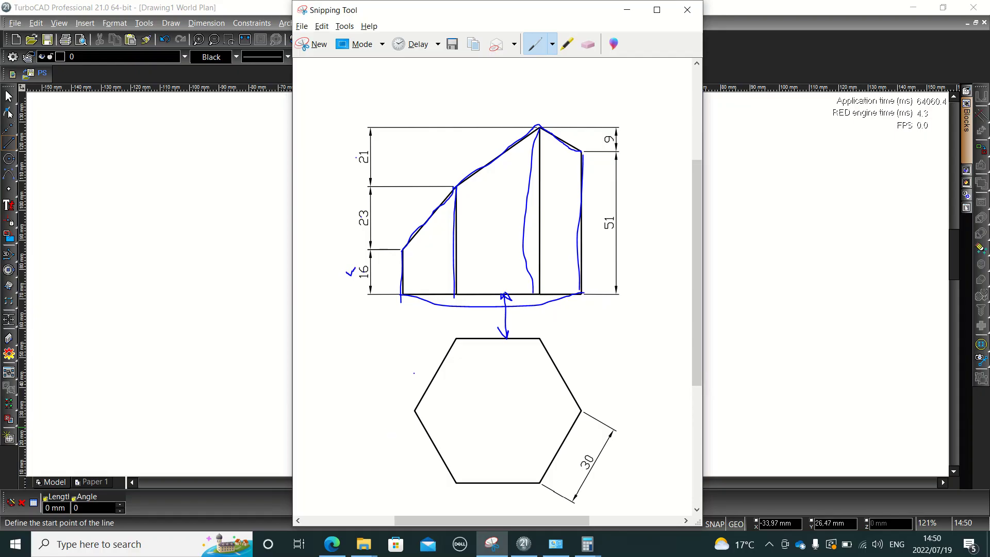
click(587, 44)
drag(490, 186, 601, 197)
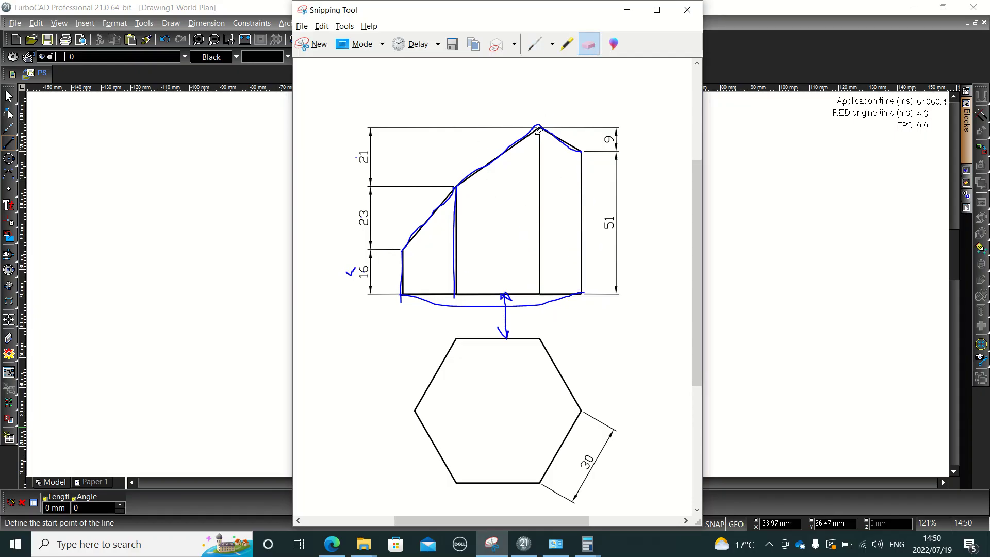
mouse_move(538, 106)
mouse_down()
mouse_move(559, 142)
mouse_move(512, 135)
mouse_up()
mouse_move(424, 203)
mouse_down()
mouse_move(406, 261)
mouse_move(365, 299)
mouse_move(351, 250)
mouse_move(438, 308)
mouse_move(527, 305)
mouse_up()
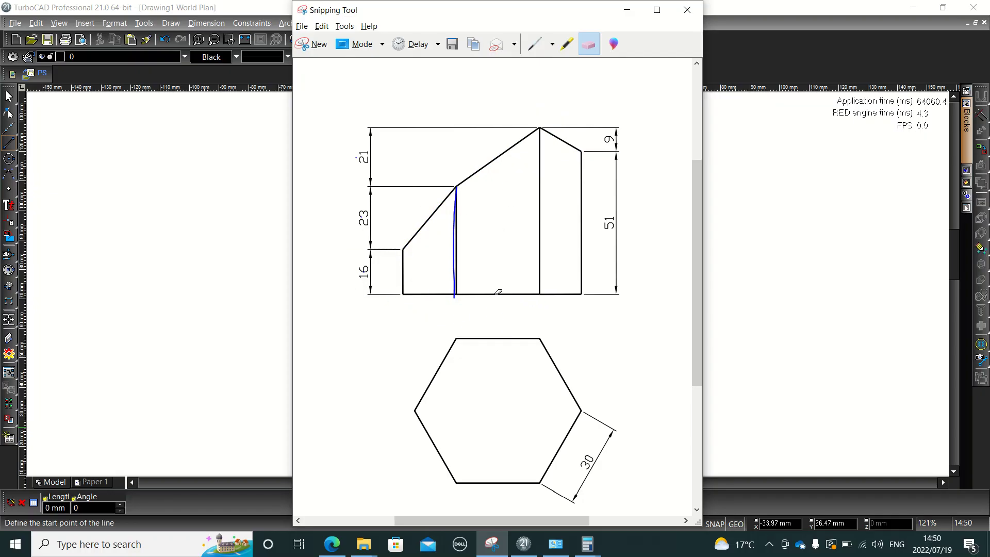
click(535, 44)
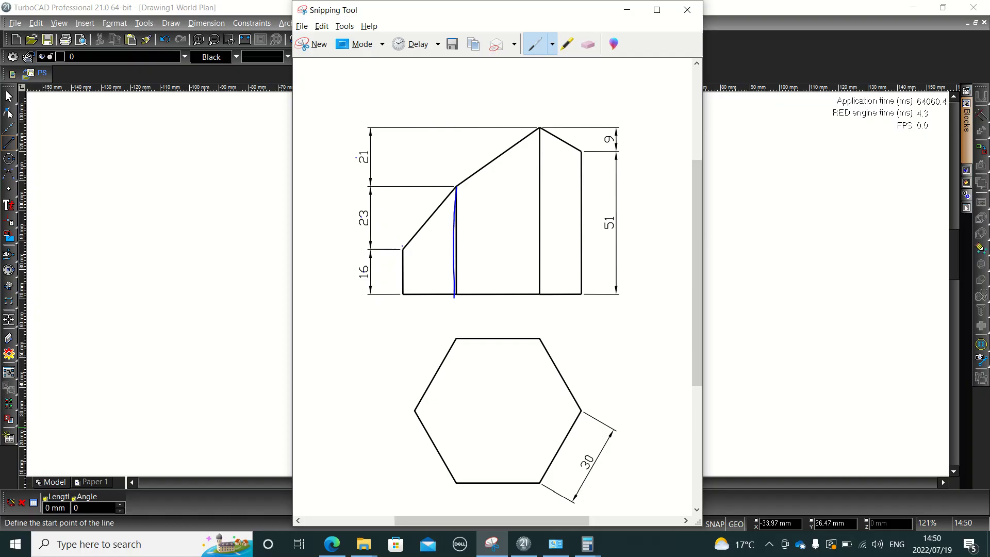
key(alt+Tab)
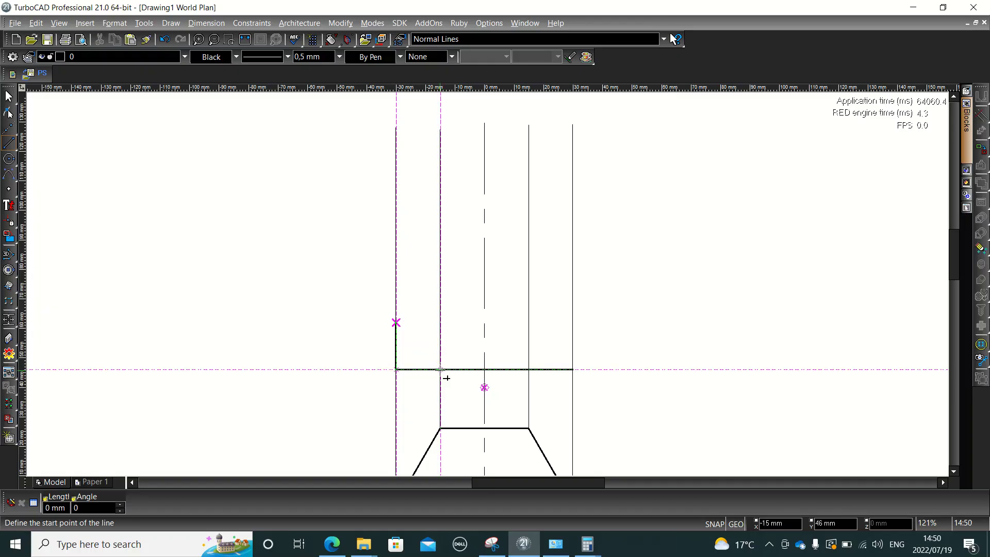
Draw a 39 mm vertical line up from where the base line crosses the hexagon's upper-left corner projection line
click(441, 370)
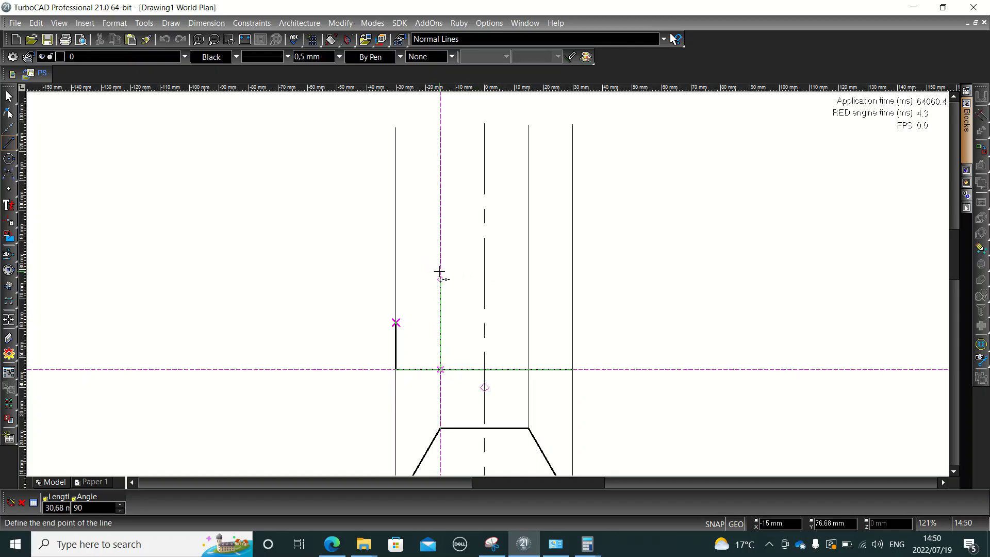
key(Tab)
text(3)
key(Tab)
key(Return)
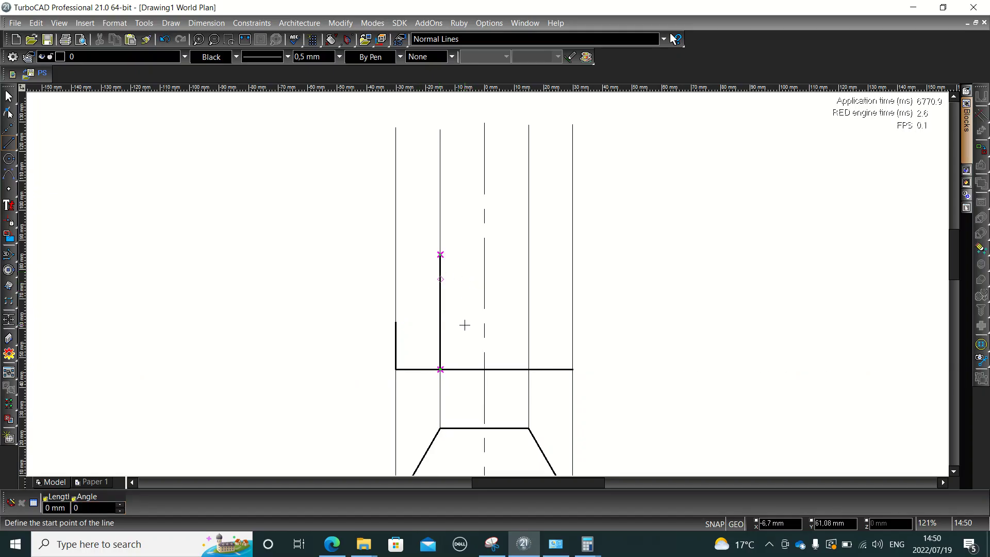
Switch to the Snipping Tool, trace the front view's tallest vertical edge with the pen, and return to TurboCAD
key(alt+Tab)
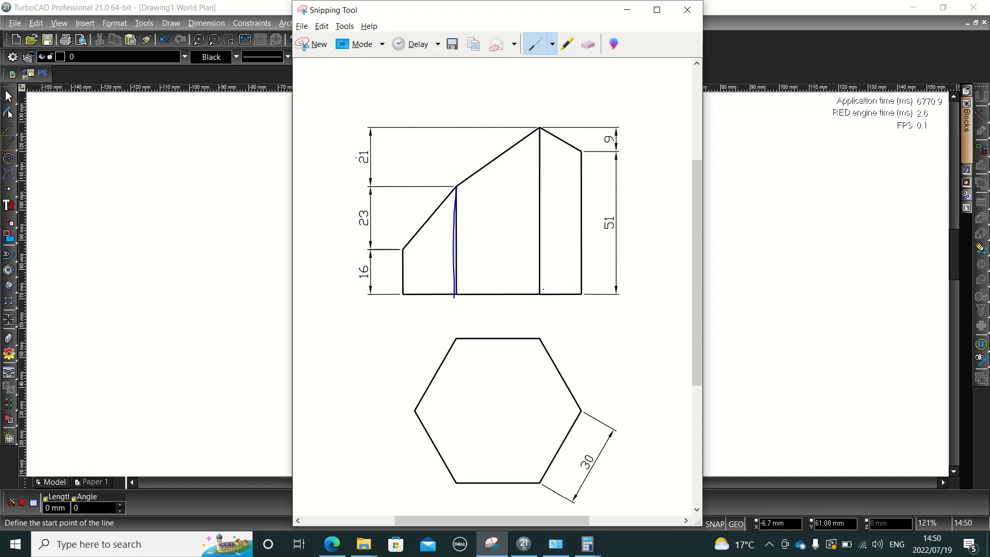
drag(543, 277, 544, 128)
key(alt+Tab)
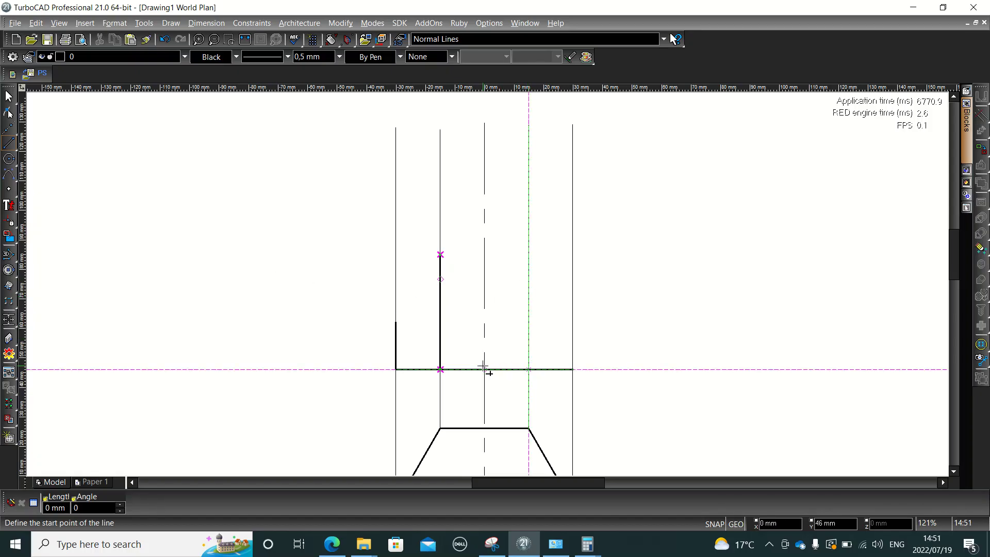
Draw a 60 mm vertical line up from where the base line crosses the hexagon's upper-right corner projection line
click(528, 369)
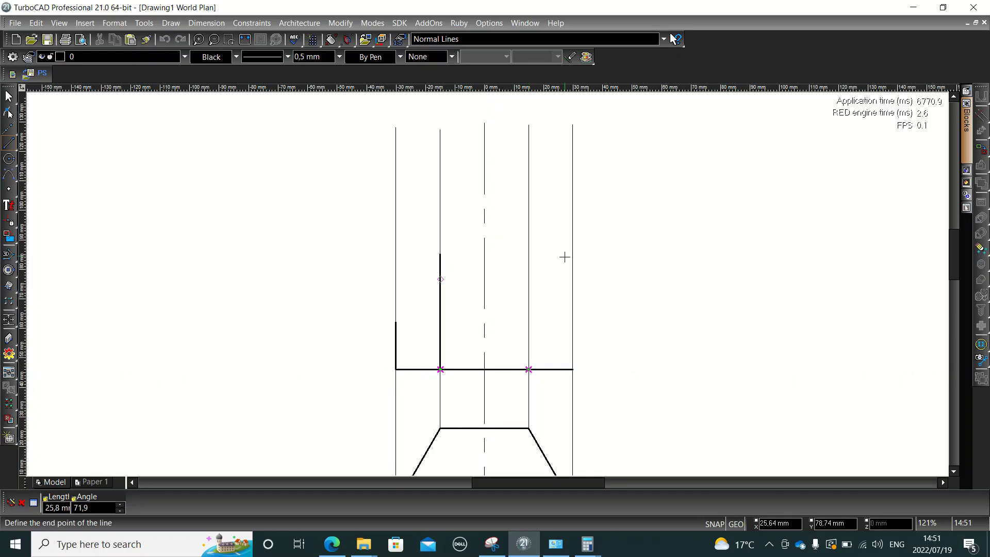
key(Tab)
text(60)
key(Tab)
key(Return)
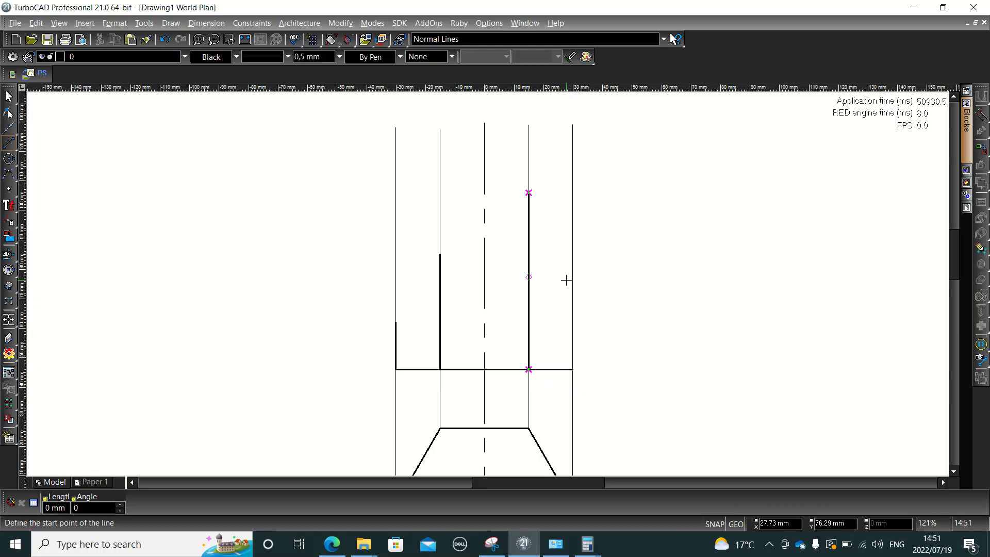
Switch to the Snipping Tool, trace the front view's outer right vertical edge with the pen, and return to TurboCAD
key(alt+Tab)
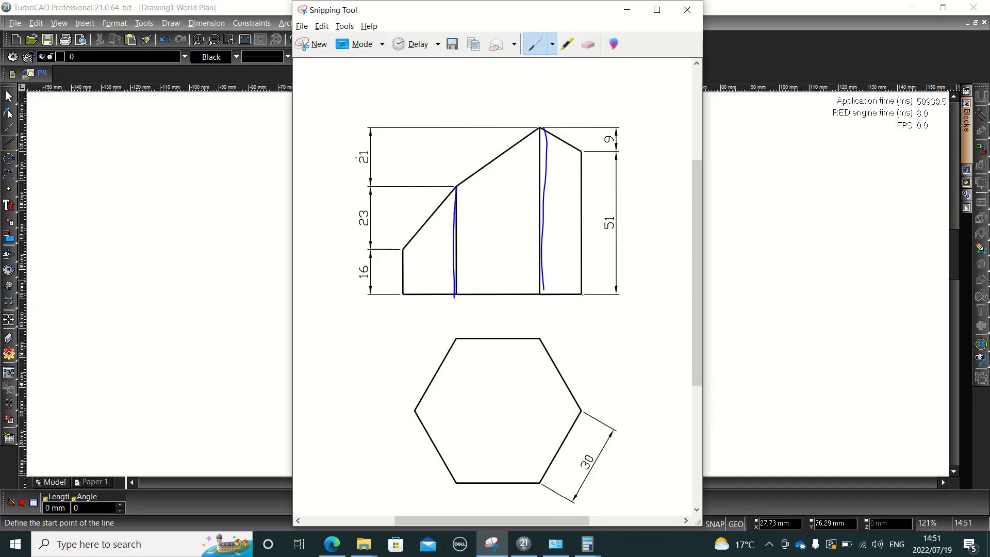
drag(583, 295, 590, 149)
key(alt+Tab)
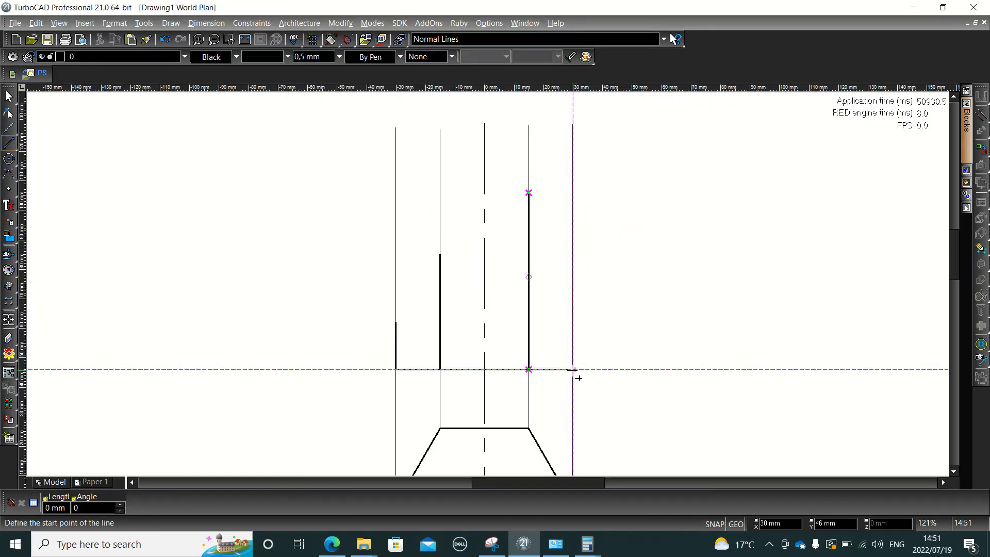
Draw a 51 mm vertical line up from the right end of the front view's base line
click(573, 369)
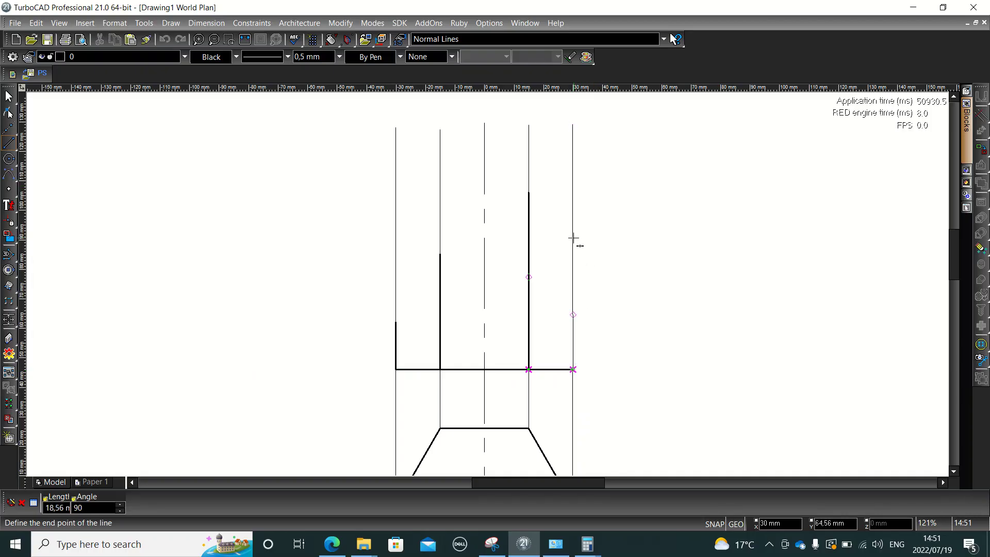
key(Tab)
text(51)
key(Tab)
key(Return)
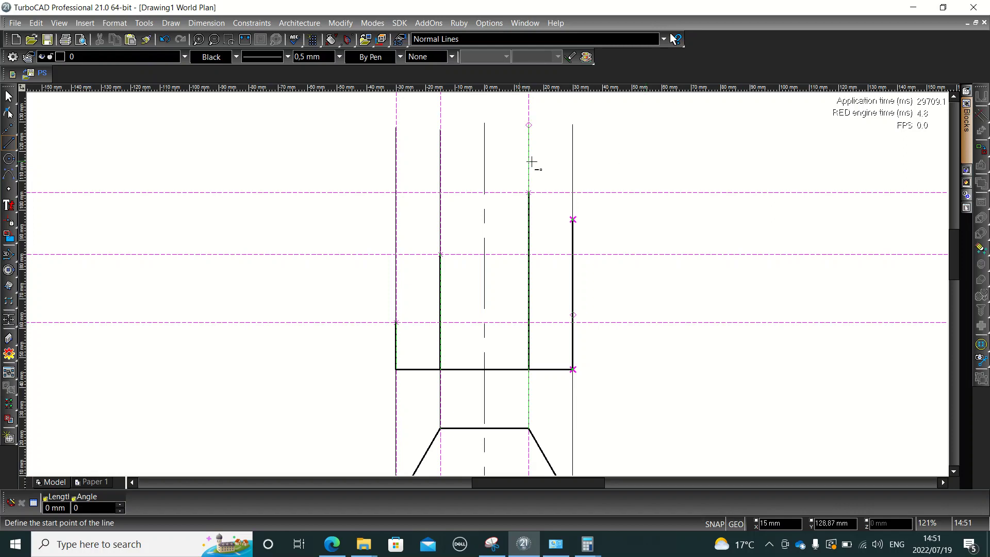
key(Escape)
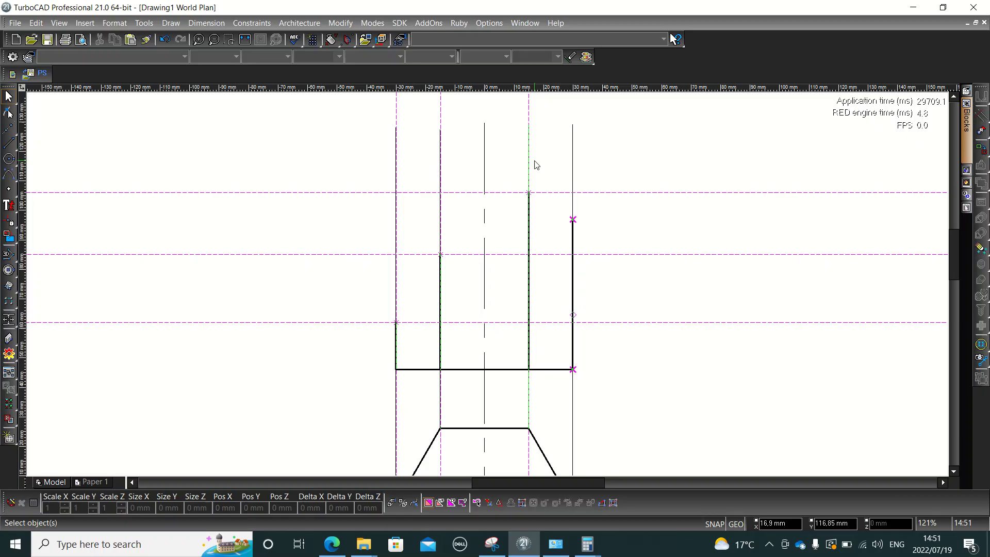
click(571, 155)
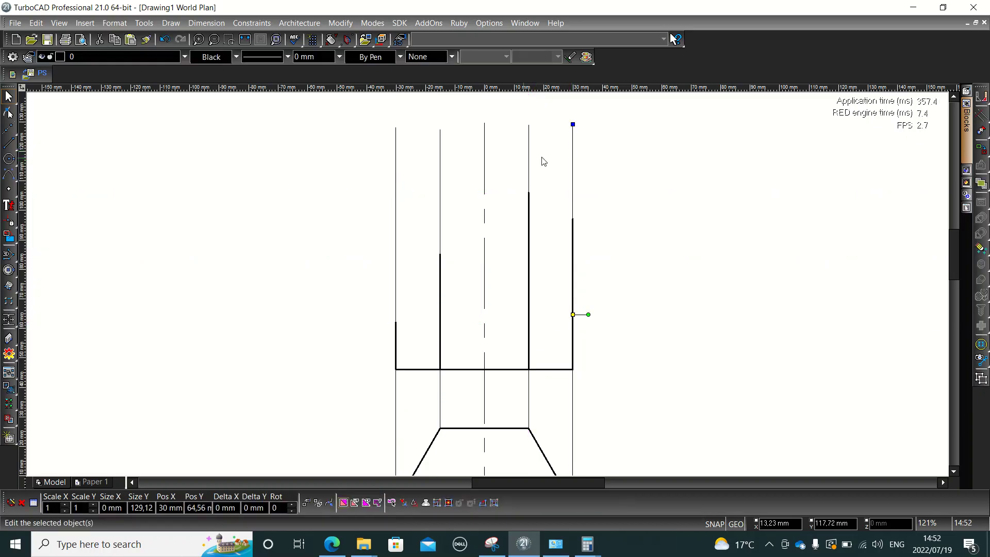
click(528, 149)
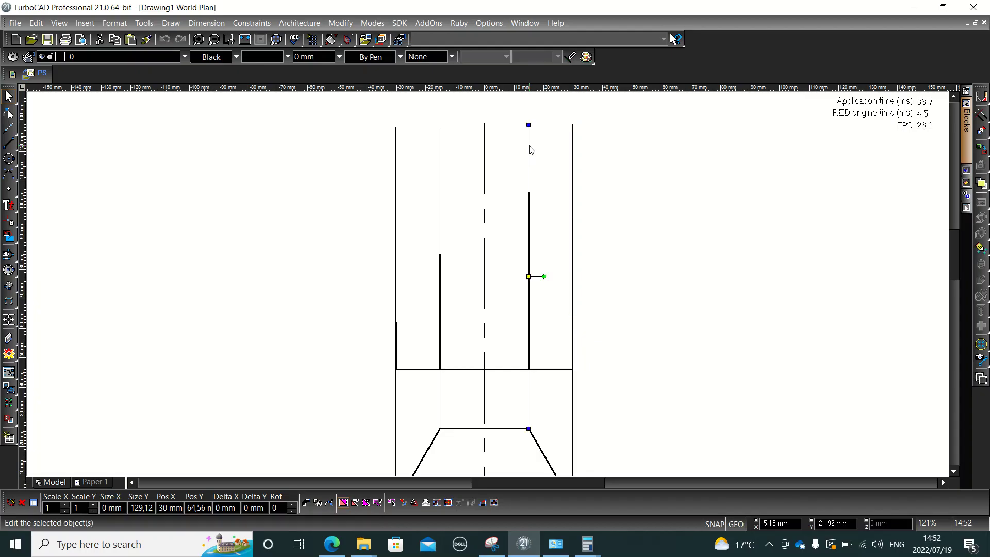
click(440, 161)
click(395, 166)
click(634, 315)
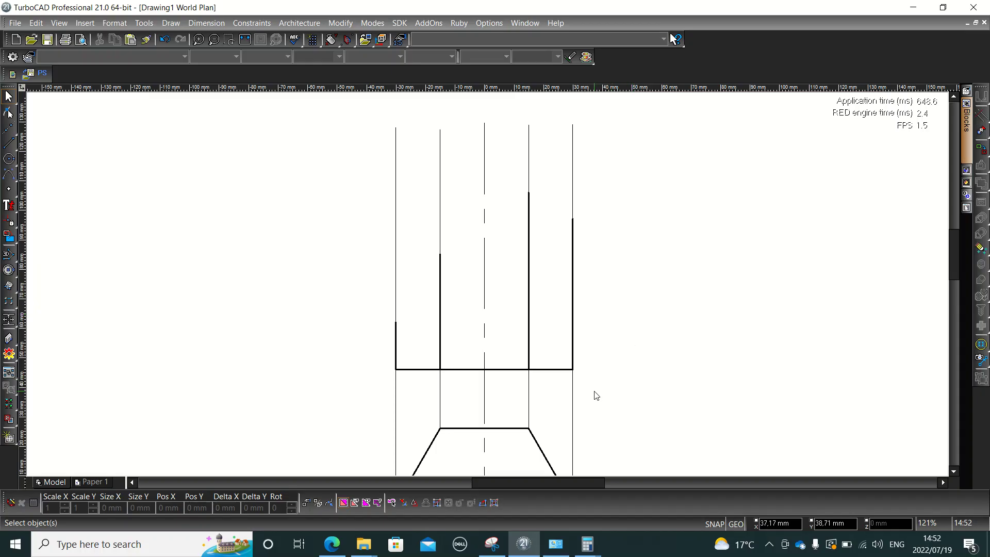
Delete the four thin vertical projection lines running through the front view, keeping the dashed centre line
click(571, 405)
key(Escape)
click(527, 397)
key(Delete)
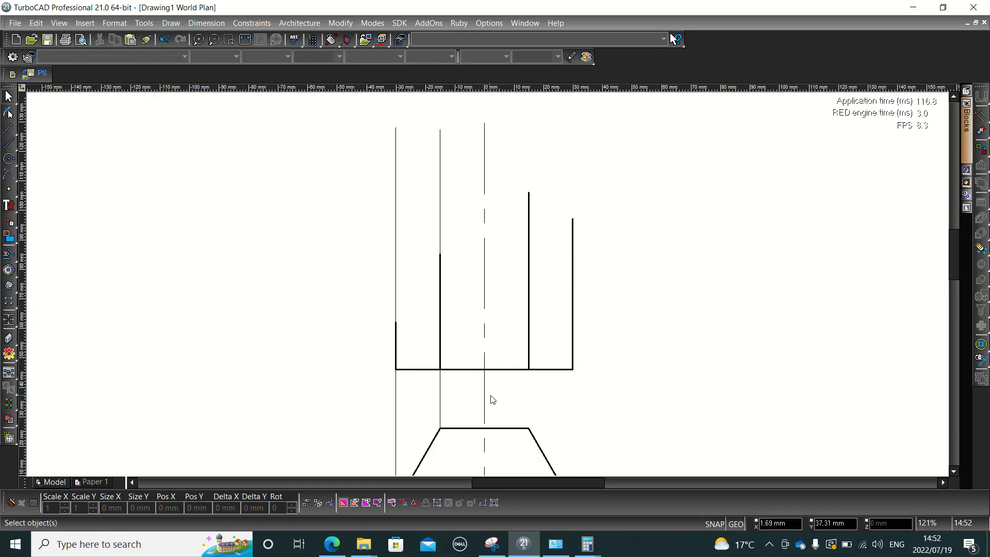
click(439, 395)
key(Delete)
click(395, 396)
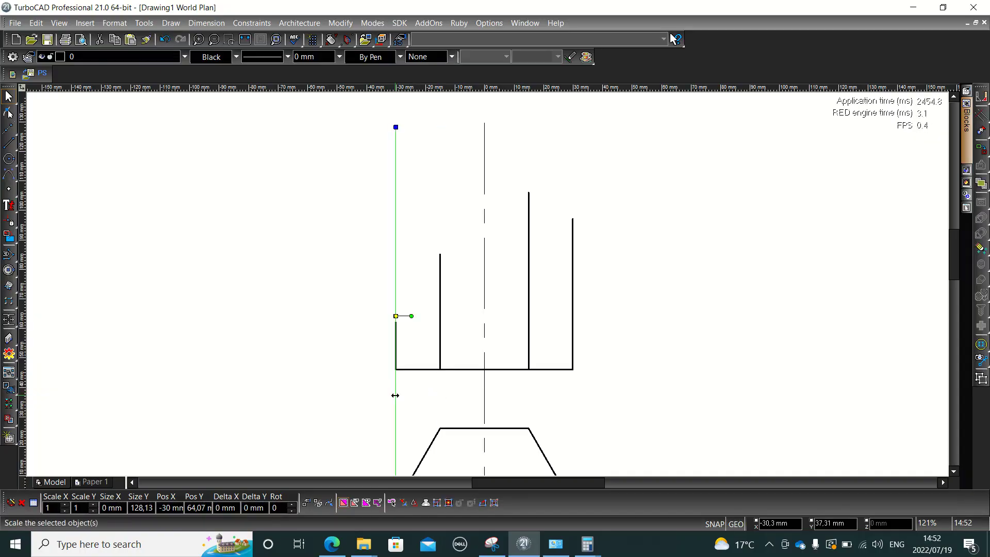
key(Delete)
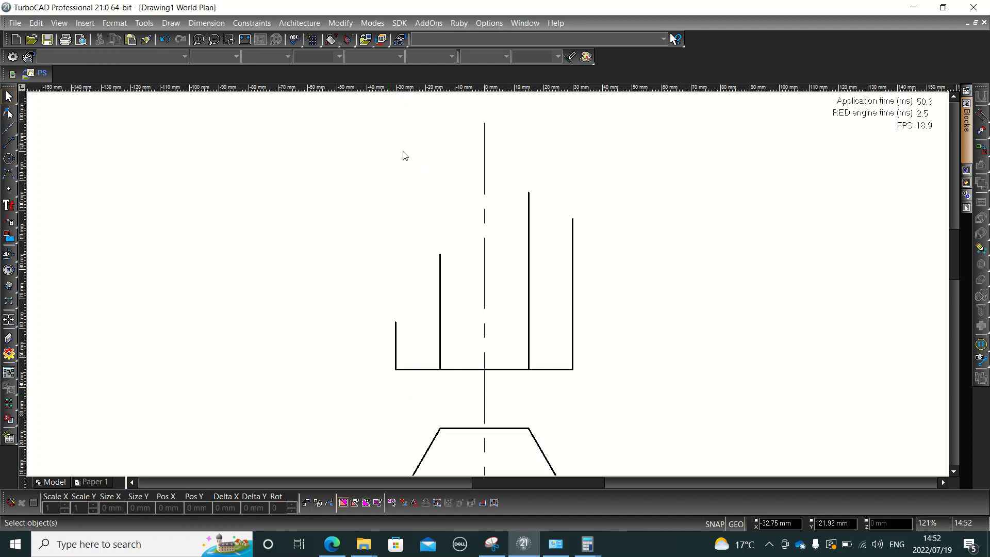
Draw two 0,5 mm sloping lines joining the upper ends of the front view's first three vertical edges, counted from the left
click(12, 147)
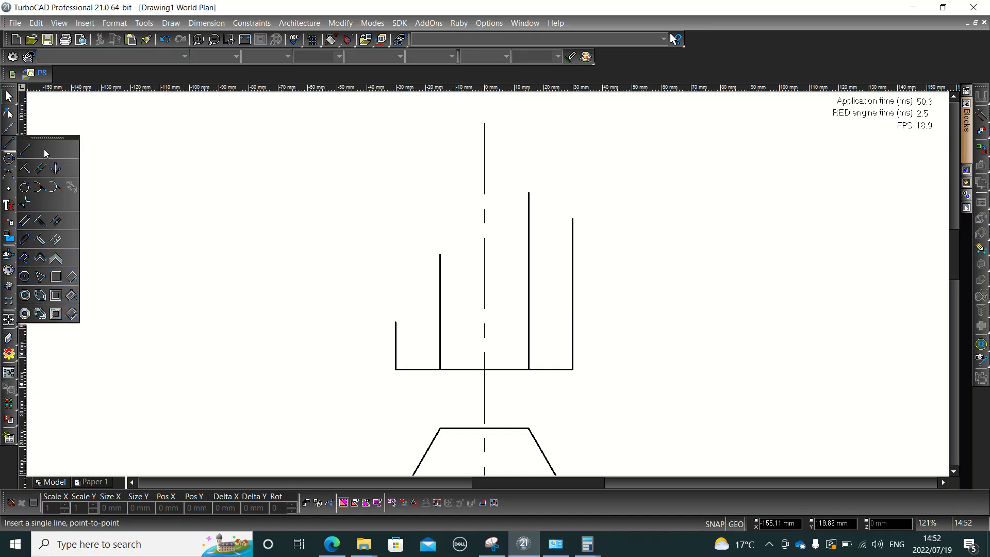
click(26, 149)
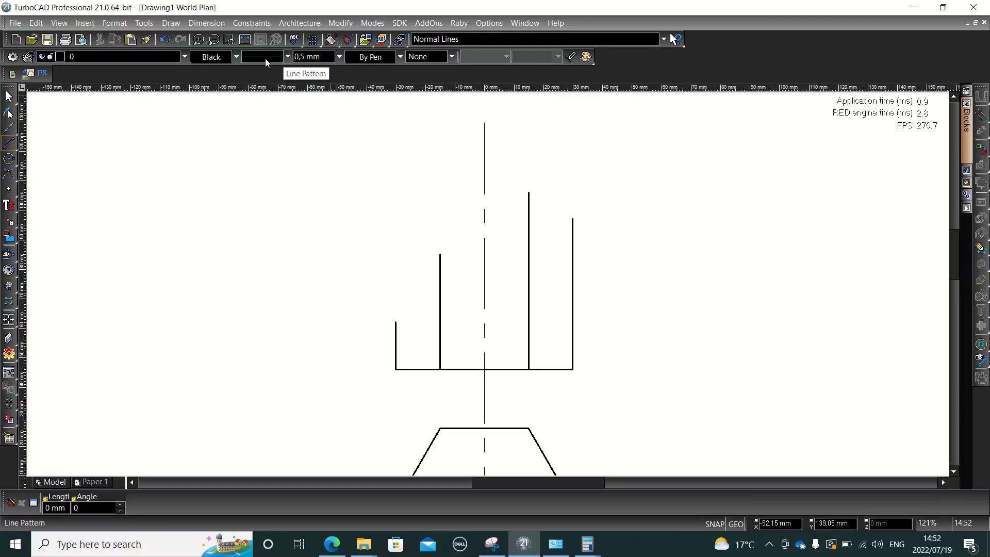
click(396, 322)
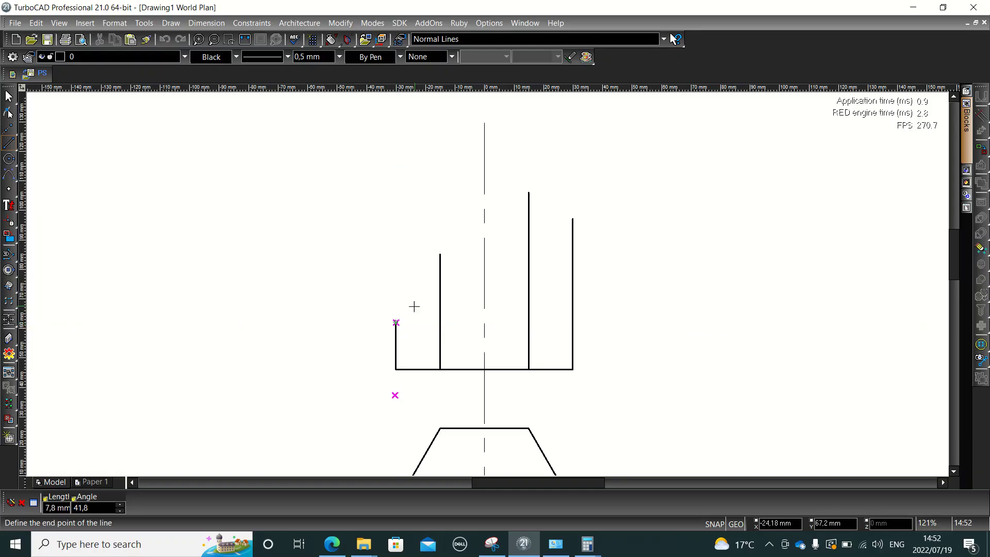
click(440, 255)
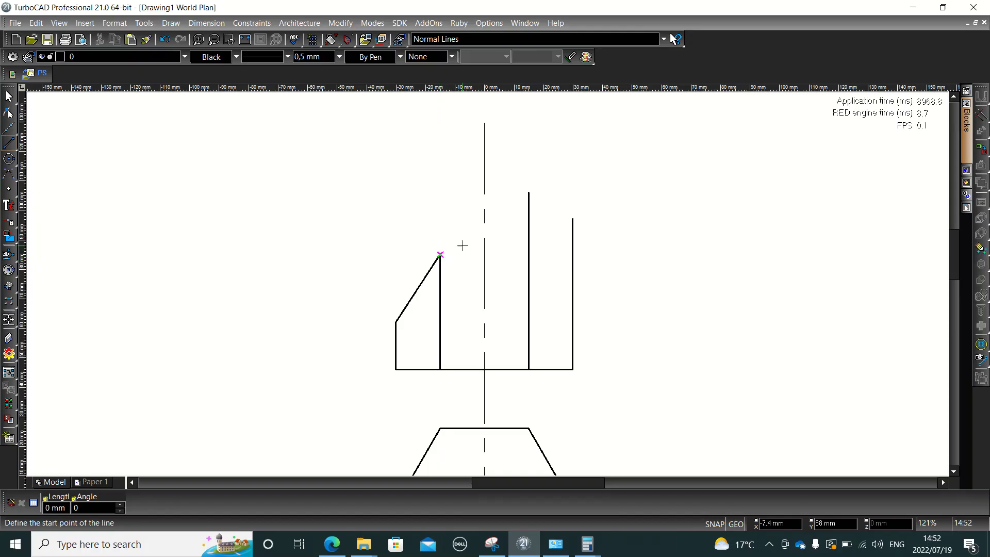
click(440, 255)
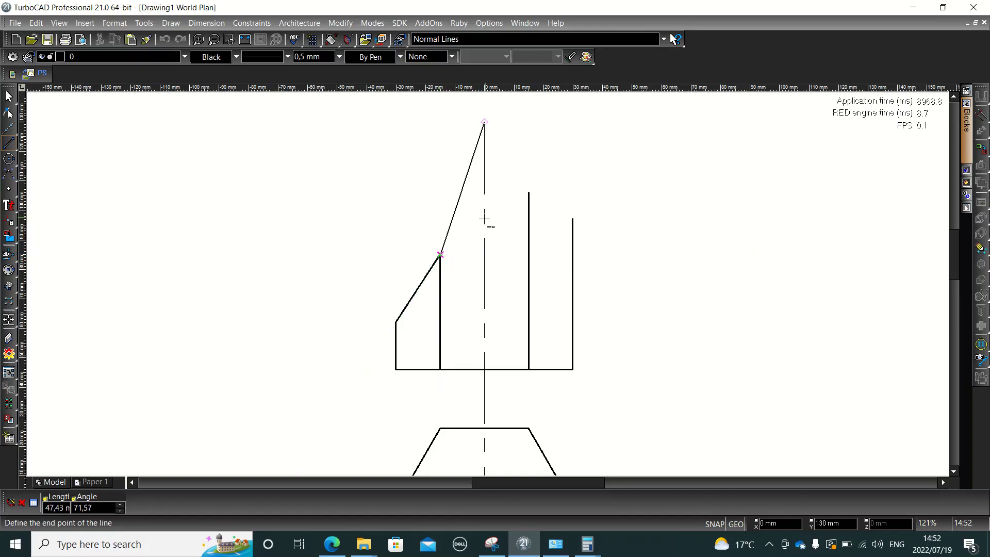
click(528, 192)
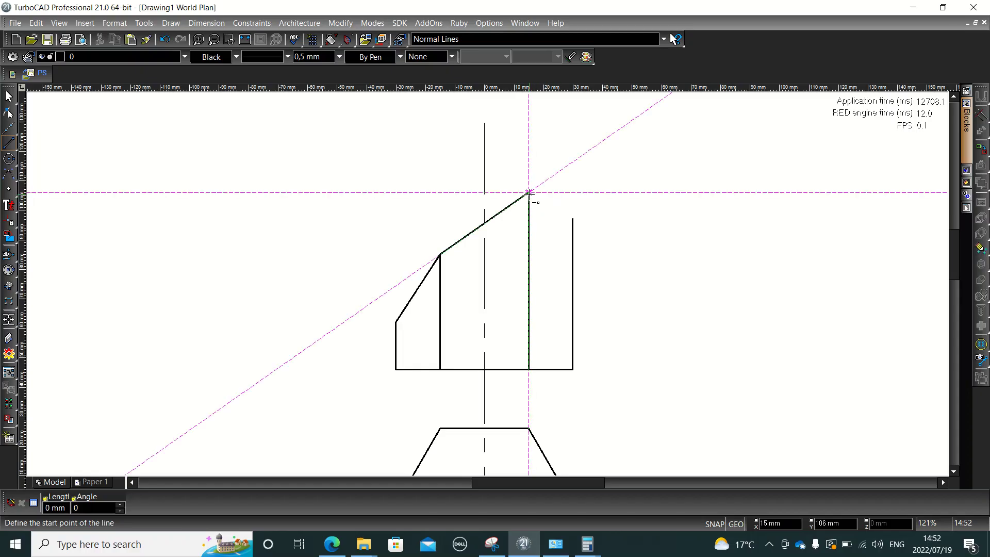
Close the front view's outline with a line from its peak to the right edge's upper end, and compare it with the reference drawing
click(528, 193)
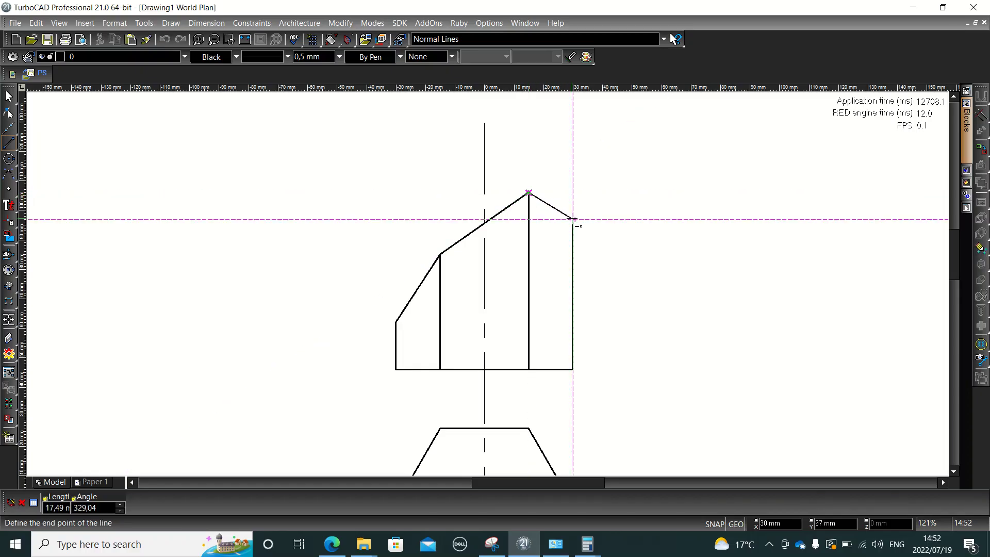
click(573, 219)
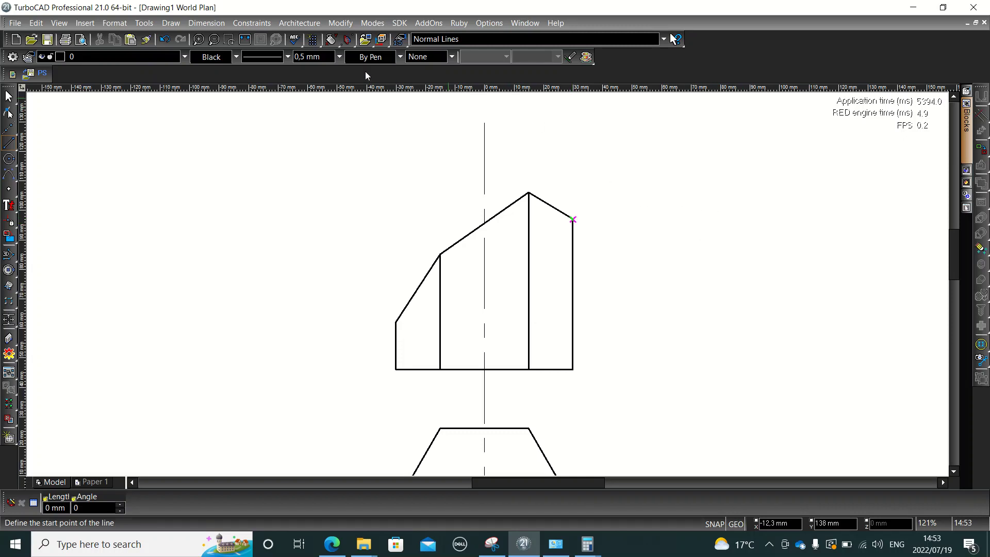
click(245, 40)
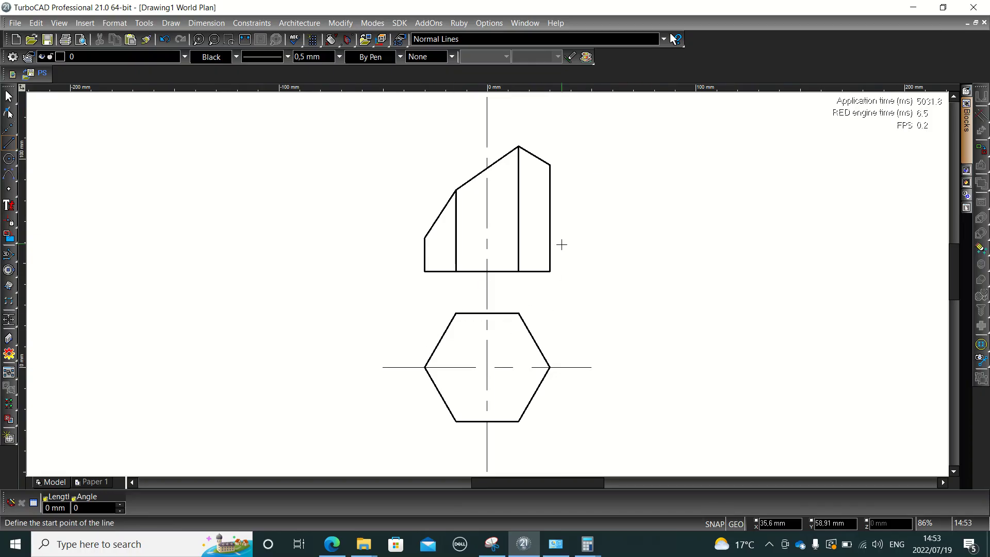
key(alt+Tab)
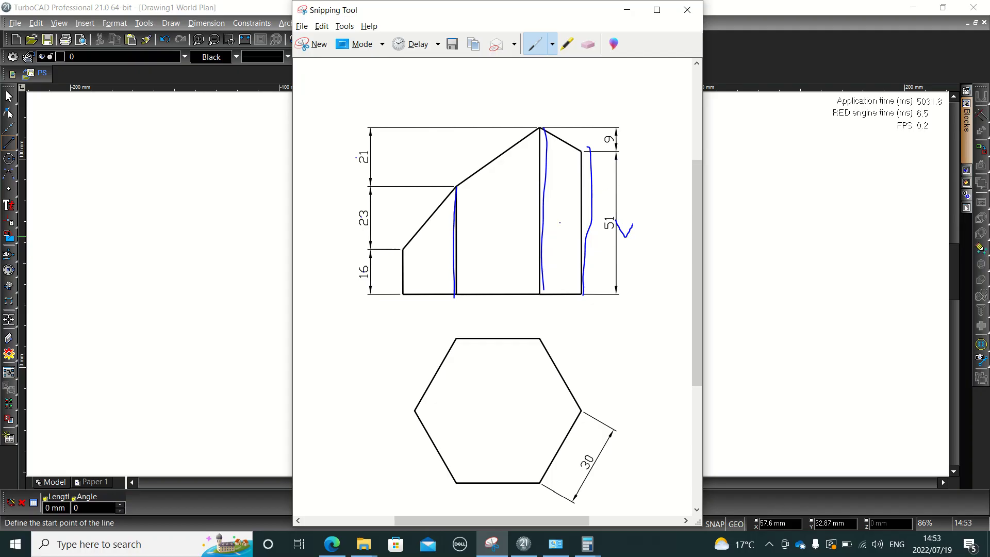
key(alt+Tab)
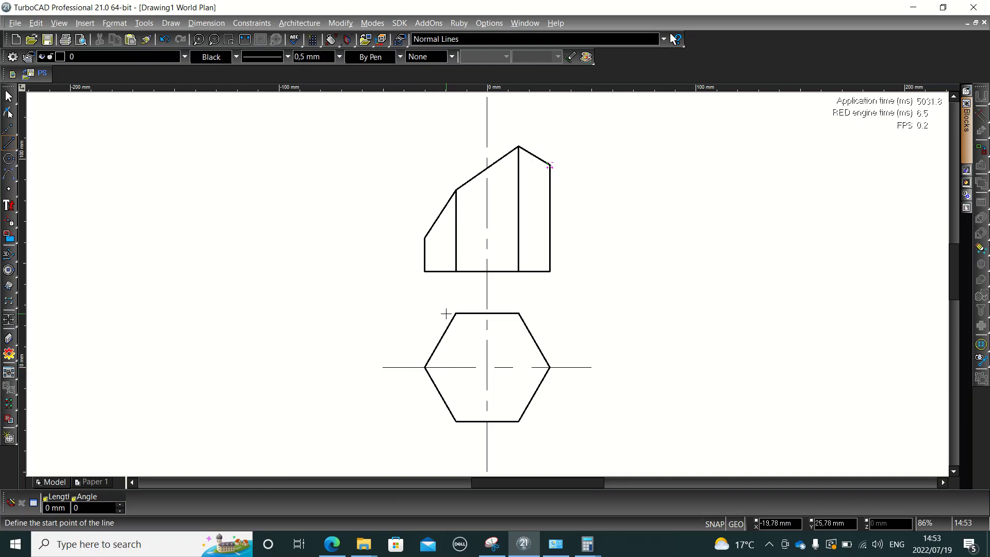
Place a Multi Text box about 9 mm wide at the right corner of the hexagon in the top view
mouse_move(8, 209)
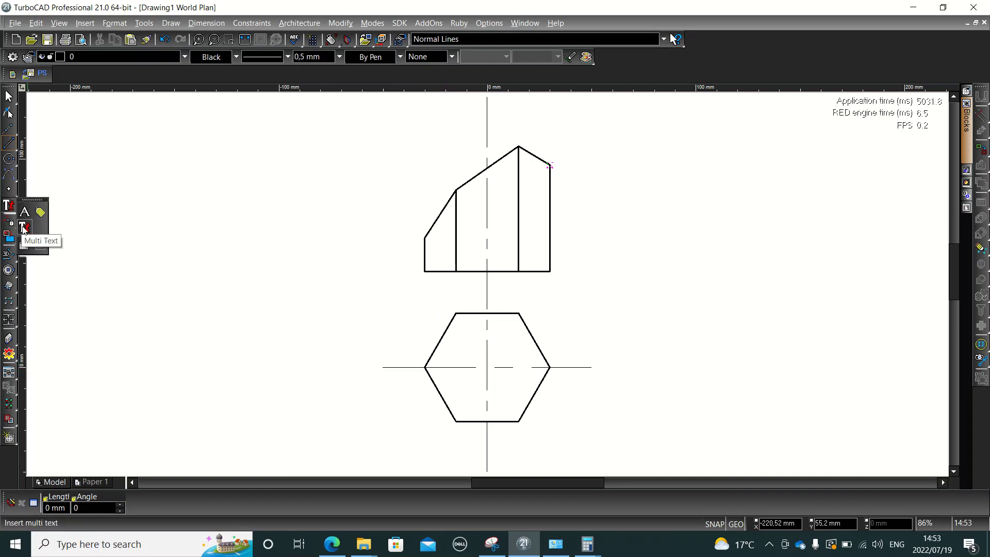
click(23, 227)
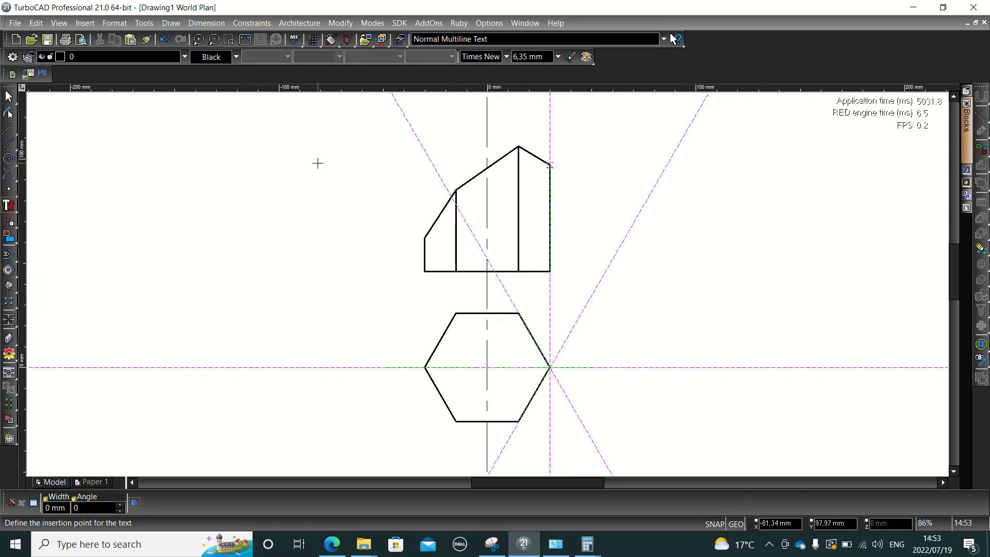
click(230, 40)
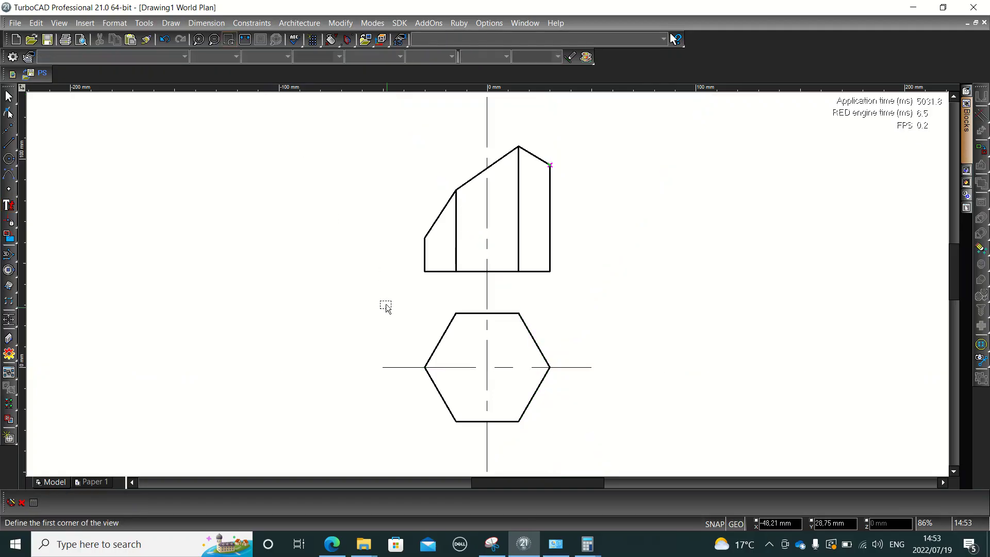
click(406, 299)
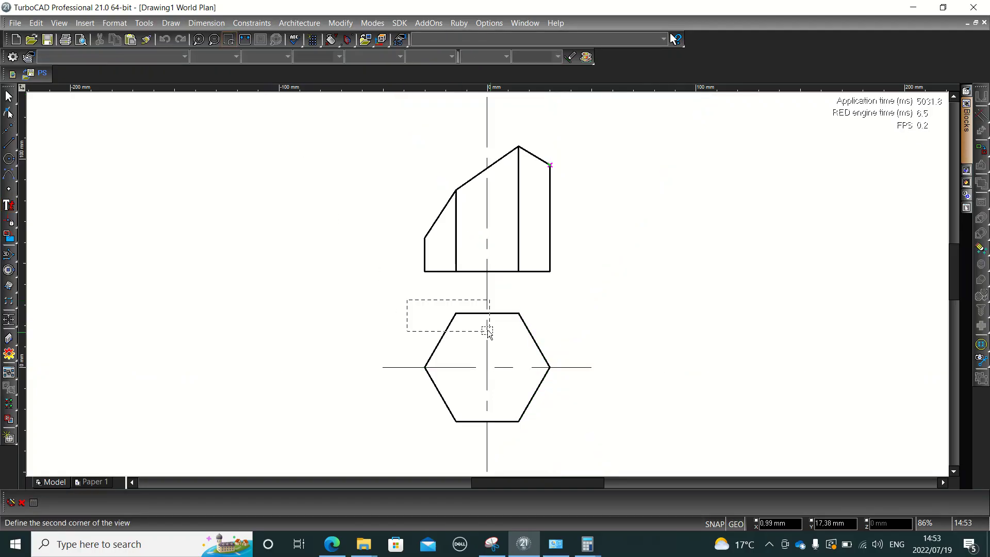
click(571, 432)
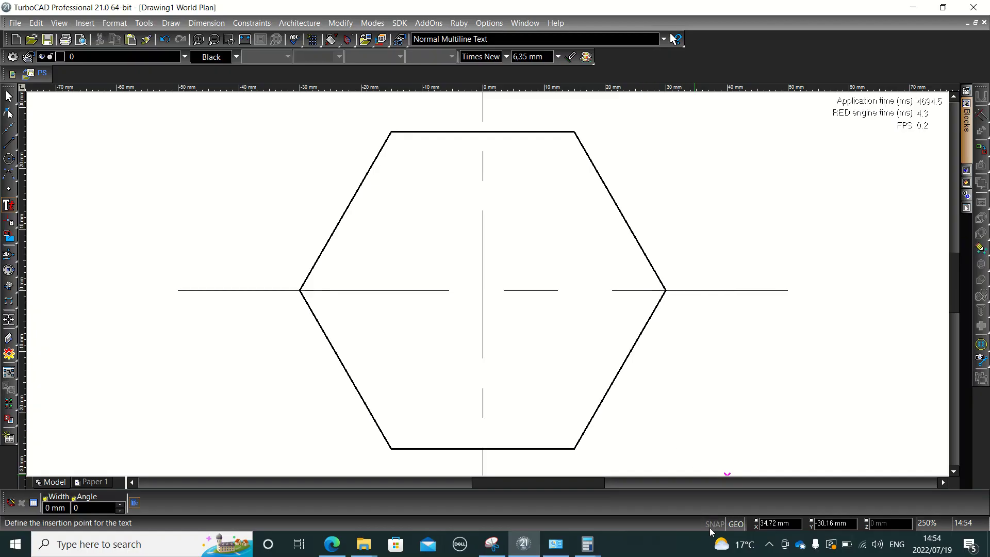
click(666, 291)
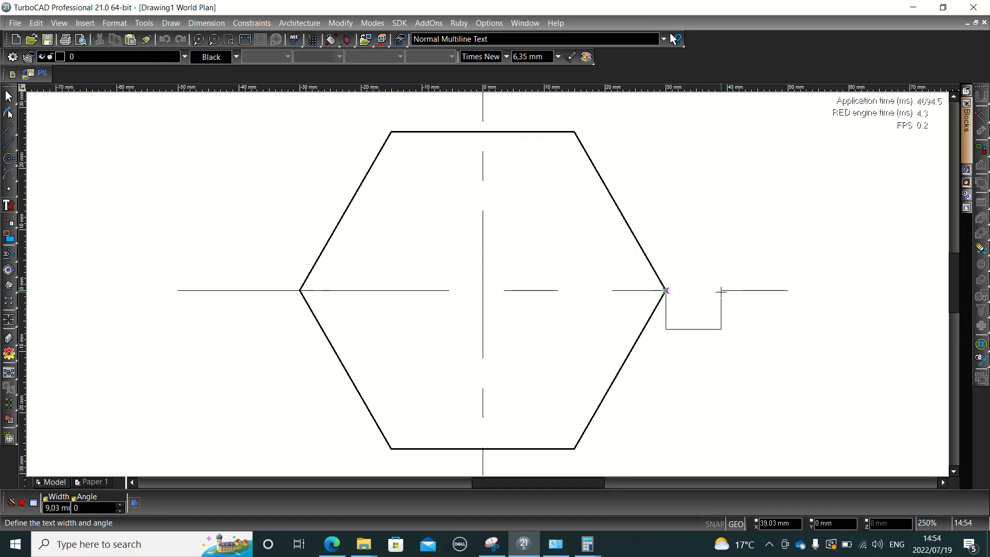
click(720, 291)
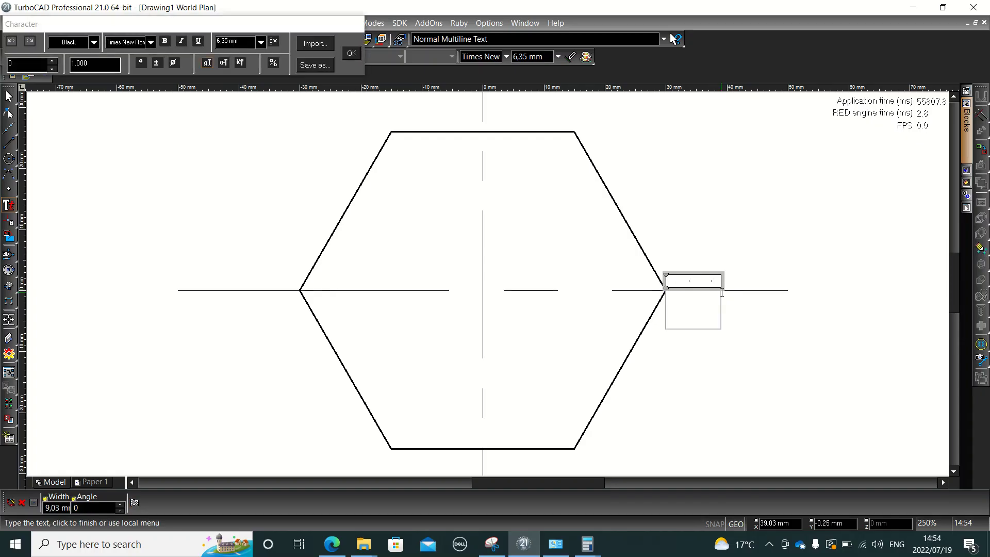
Label the hexagon's right corner 1 with a text height of 4,94 mm
text(1)
key(BackSpace)
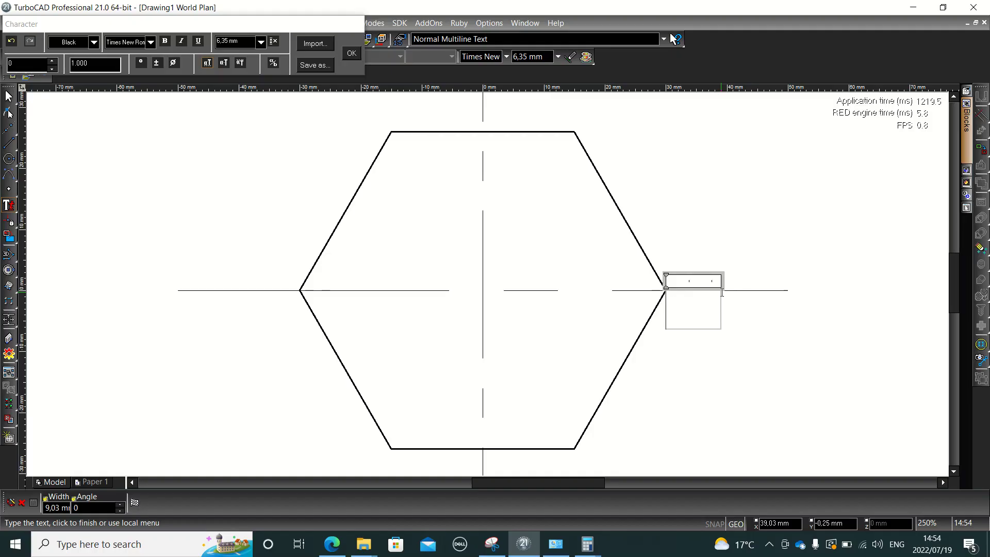
click(261, 41)
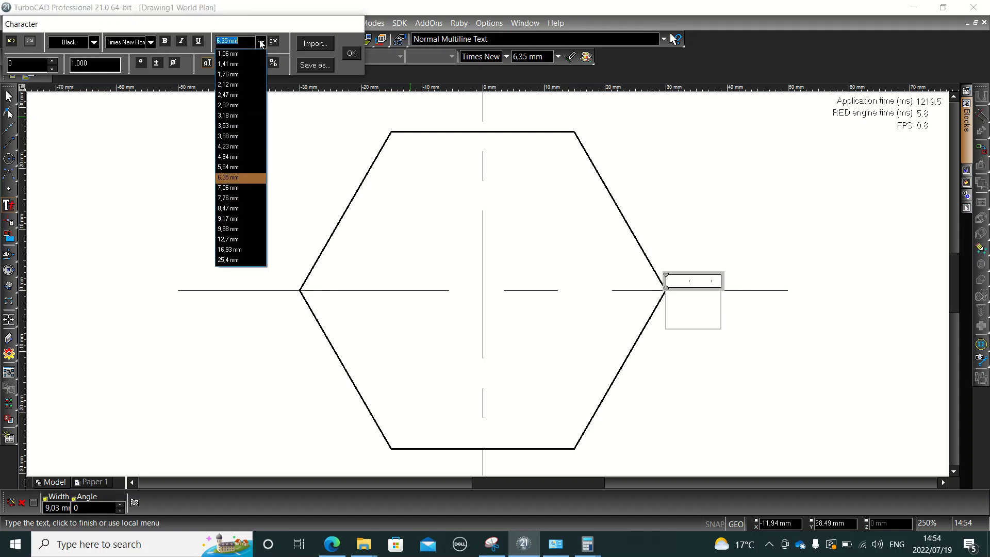
click(240, 157)
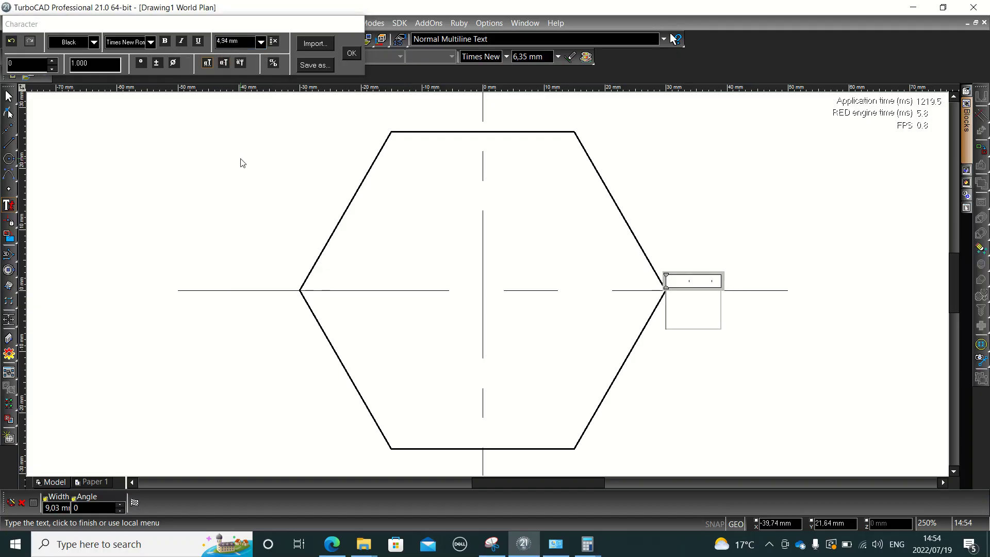
text(1)
click(350, 54)
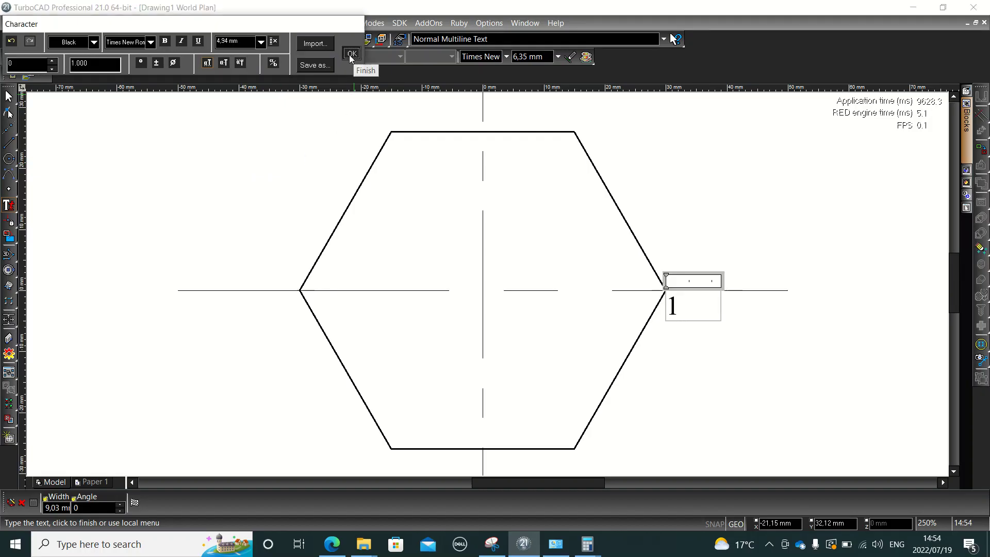
Label the hexagon's lower-right corner 2 in a text box about 12 mm wide, with a text height of 4,94 mm
click(569, 458)
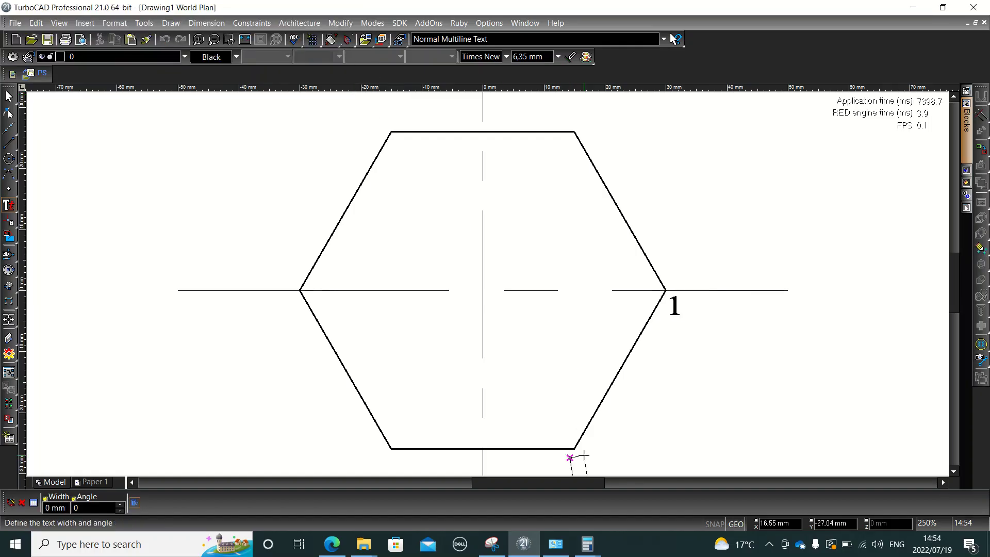
key(shift)
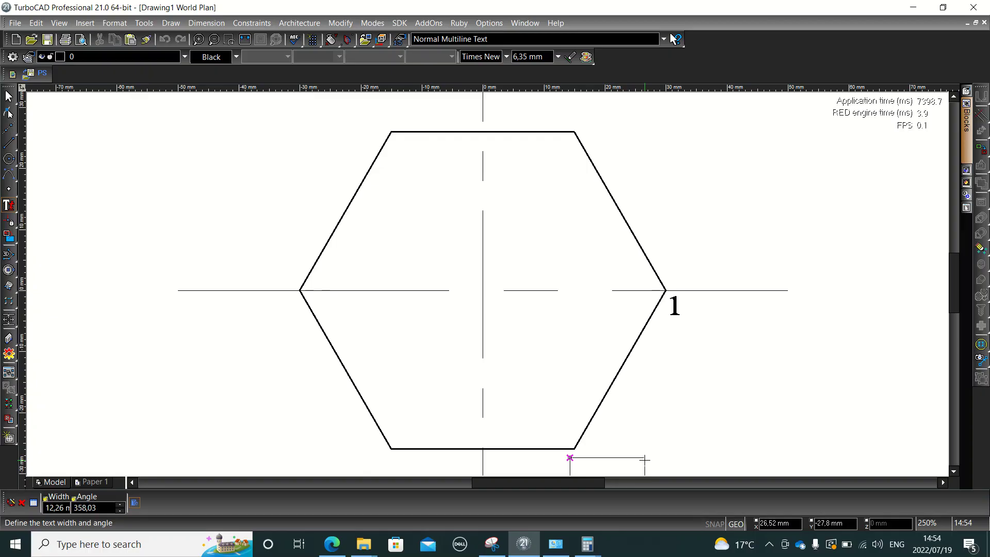
click(645, 459)
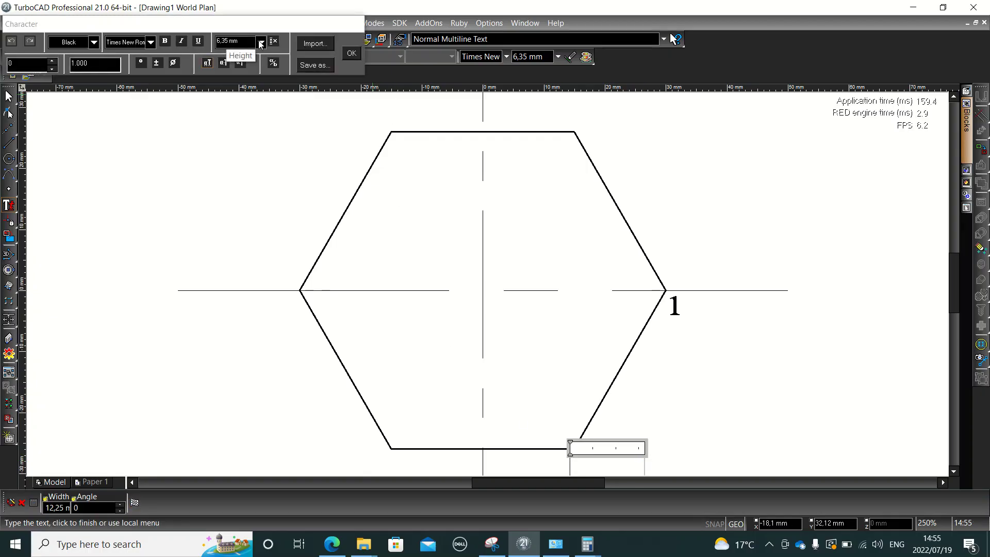
click(261, 42)
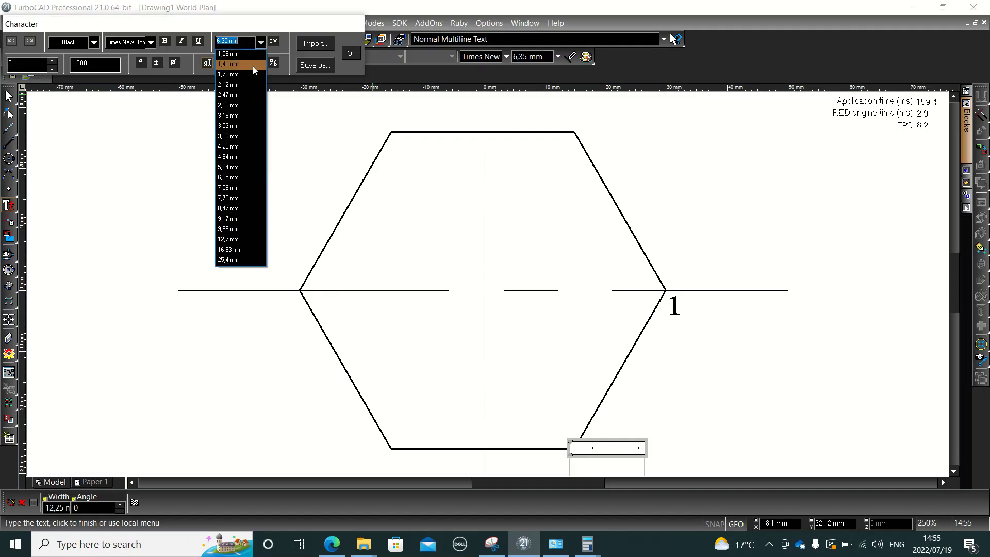
click(236, 157)
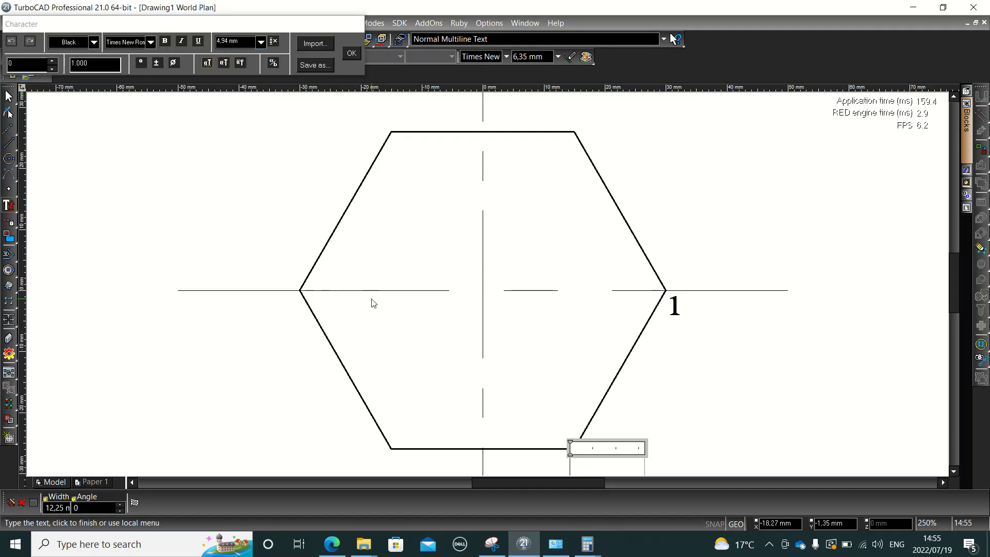
text(2)
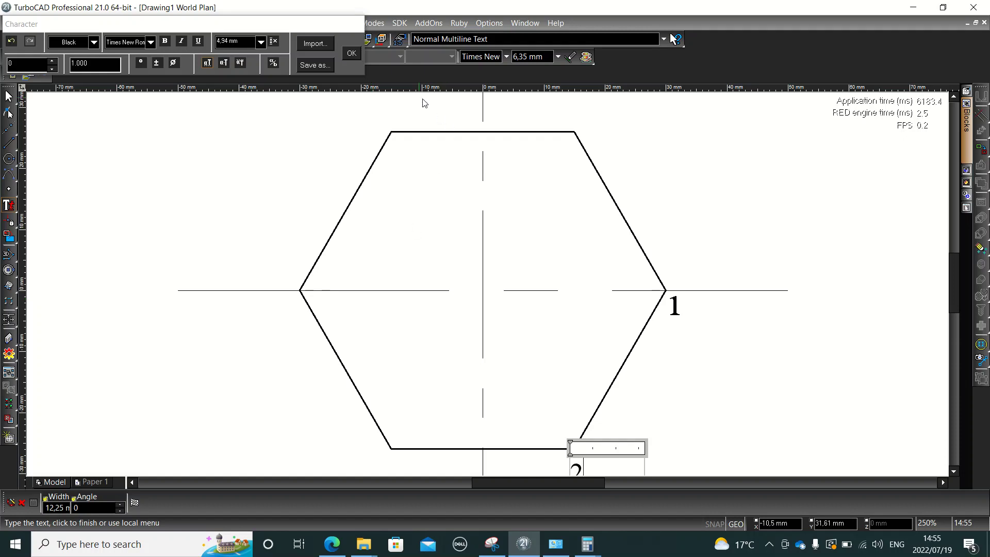
click(348, 58)
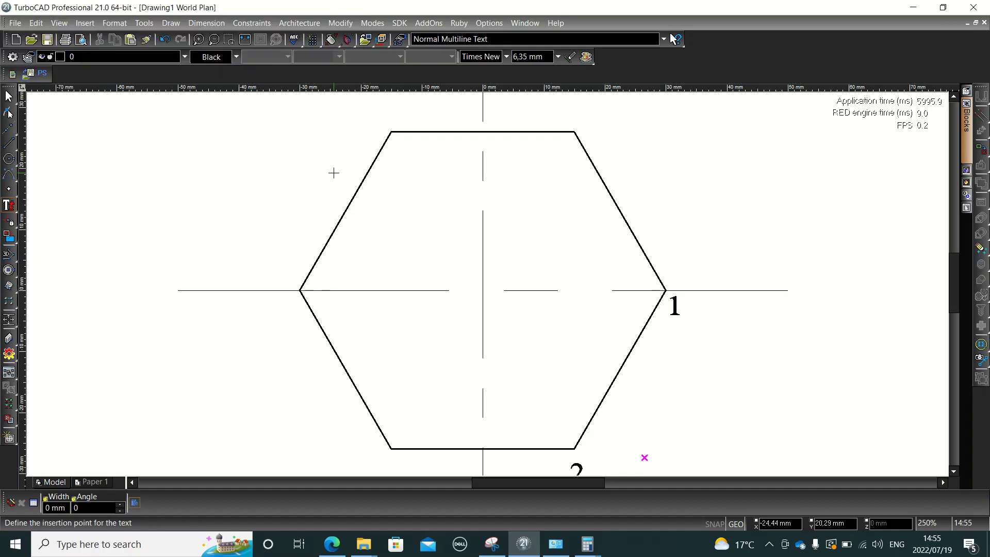
Label the hexagon's lower-left corner 3 in a text box about 6 mm wide, with a text height of 4,94 mm
click(366, 451)
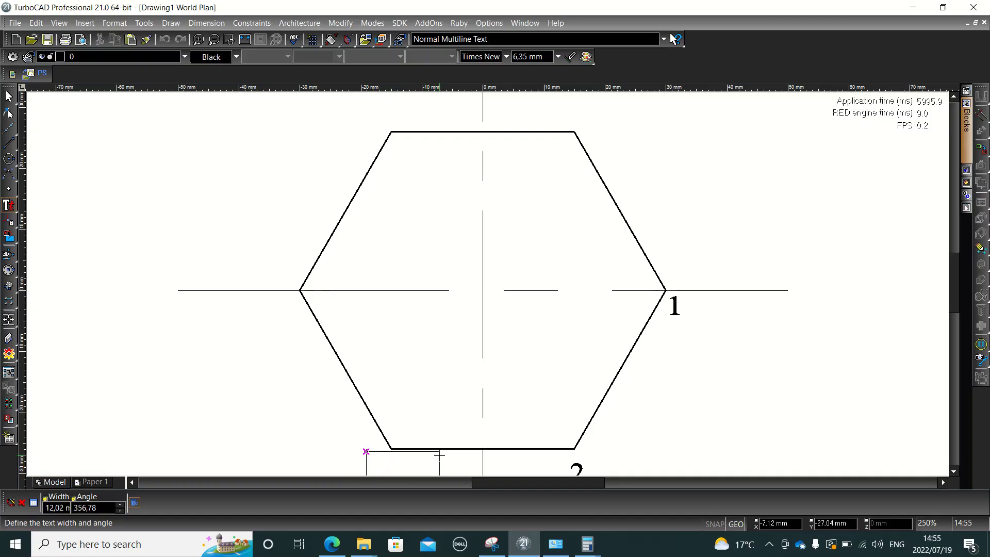
click(403, 453)
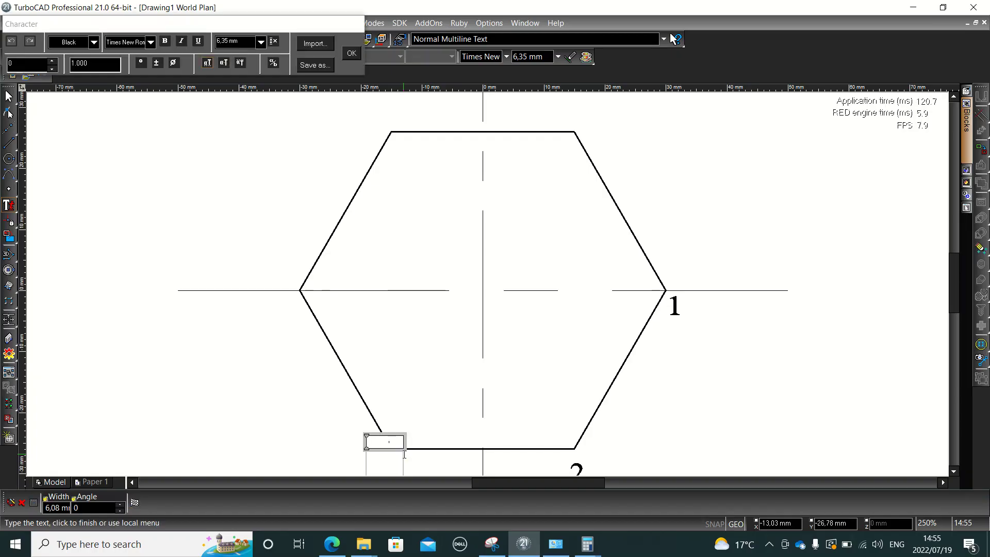
click(261, 42)
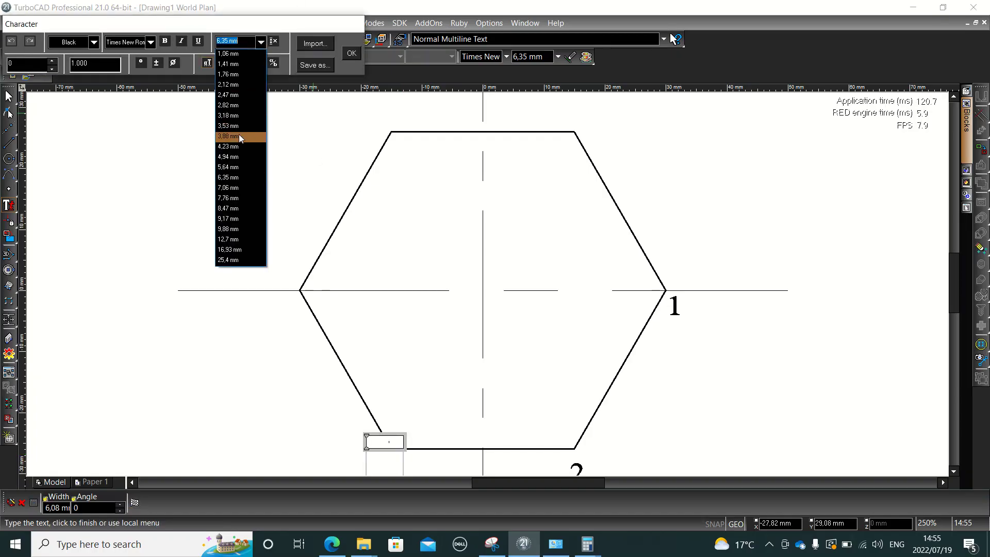
click(234, 156)
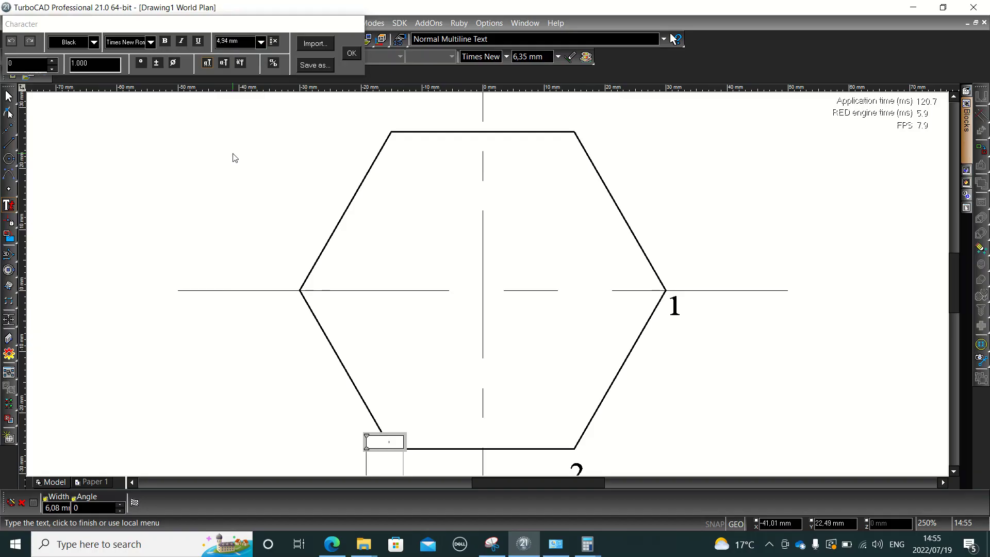
text(3)
click(351, 53)
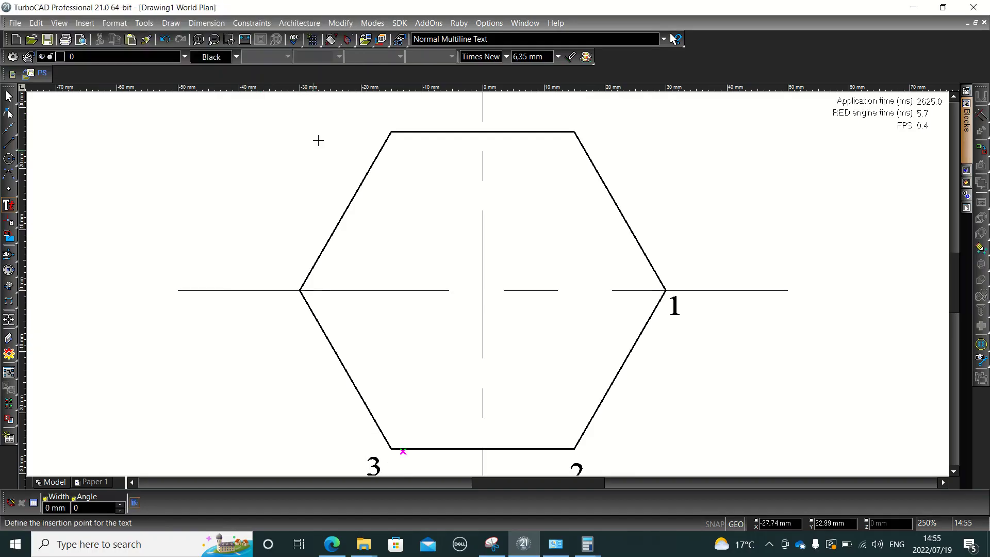
Label the hexagon's left corner 4 in a text box about 5 mm wide, with a text height of 4,94 mm
click(266, 296)
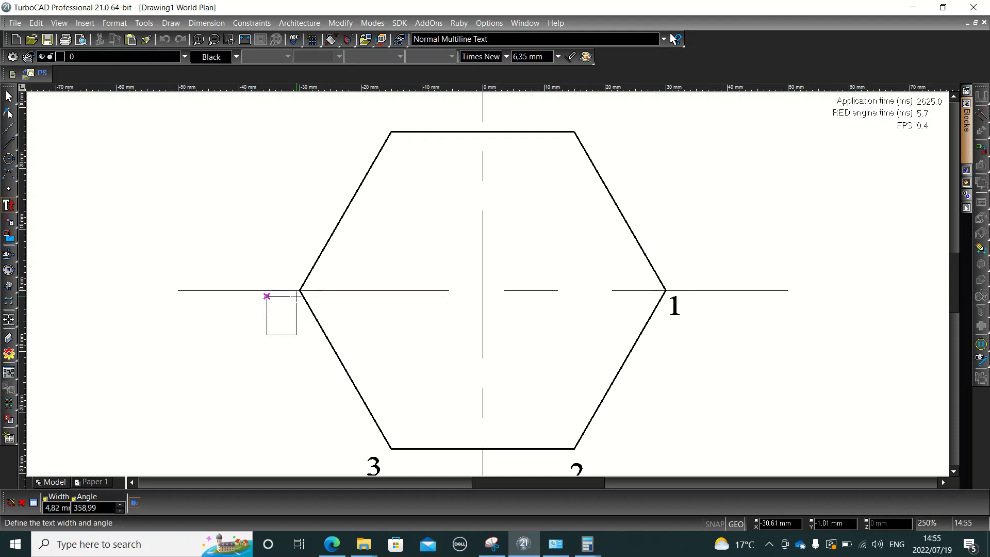
click(297, 296)
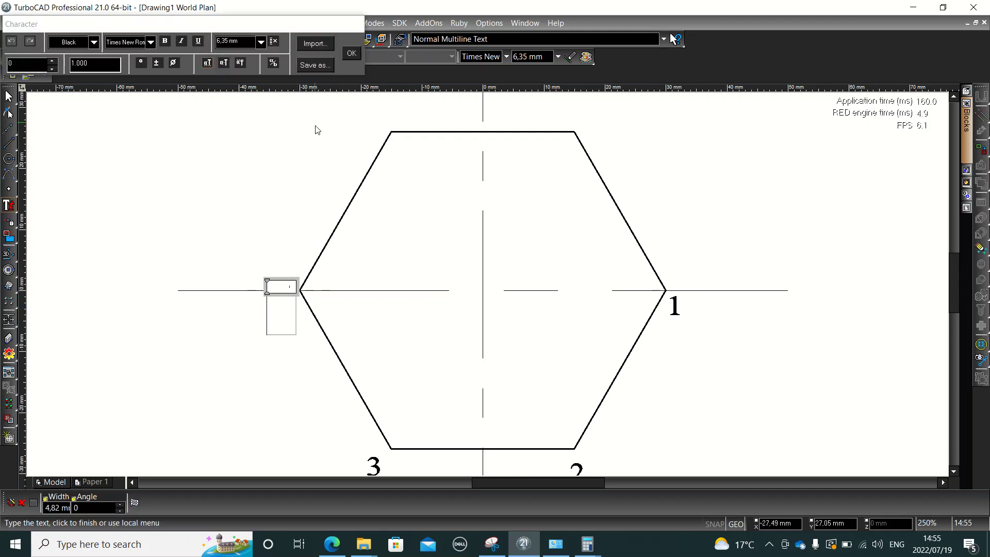
click(261, 43)
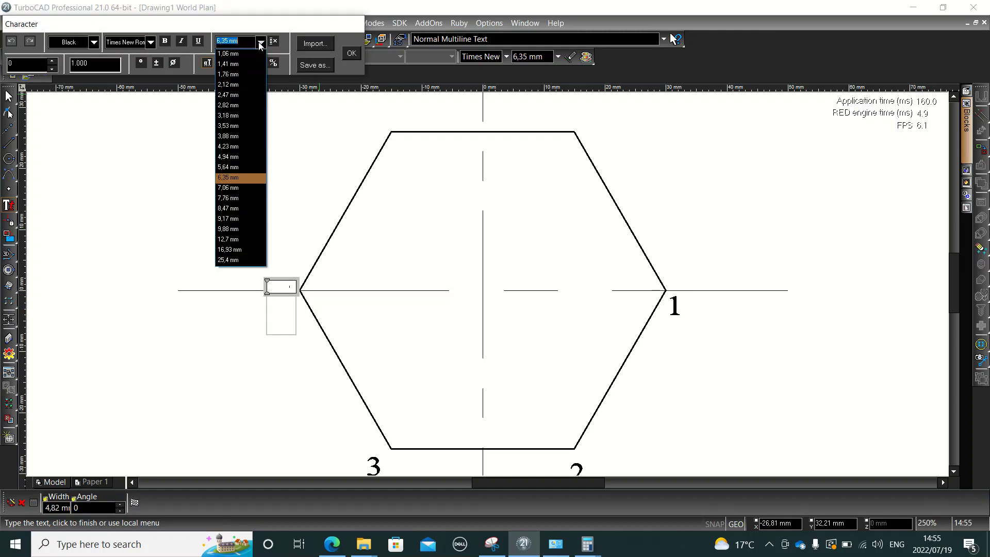
click(230, 157)
text(4)
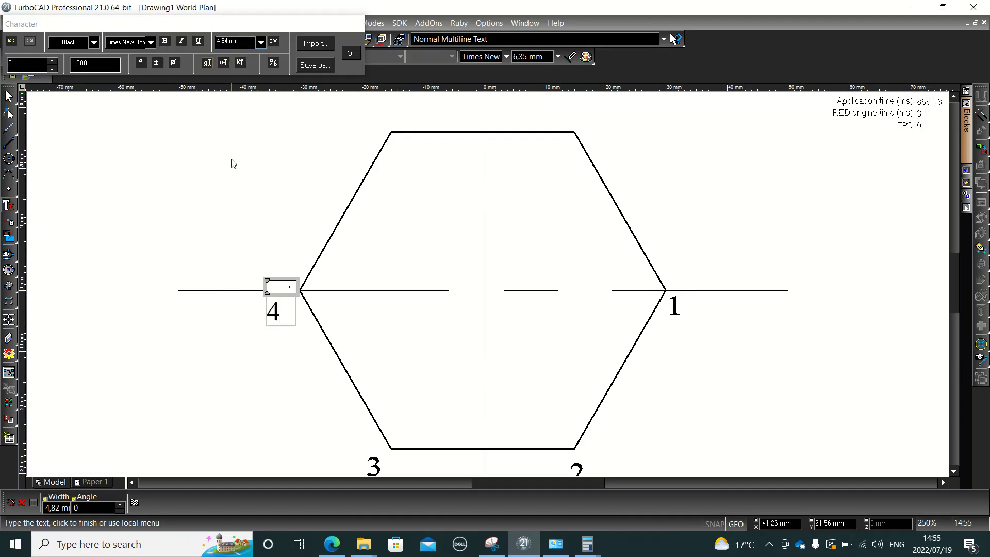
click(350, 54)
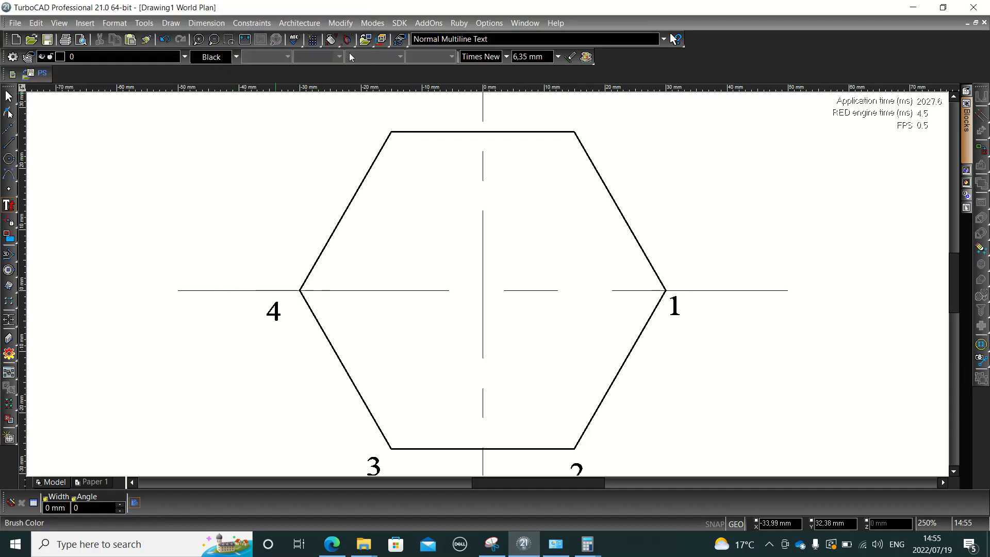
Label the hexagon's upper-left corner 5 in a text box about 6 mm wide, with a text height of 4,94 mm
click(342, 117)
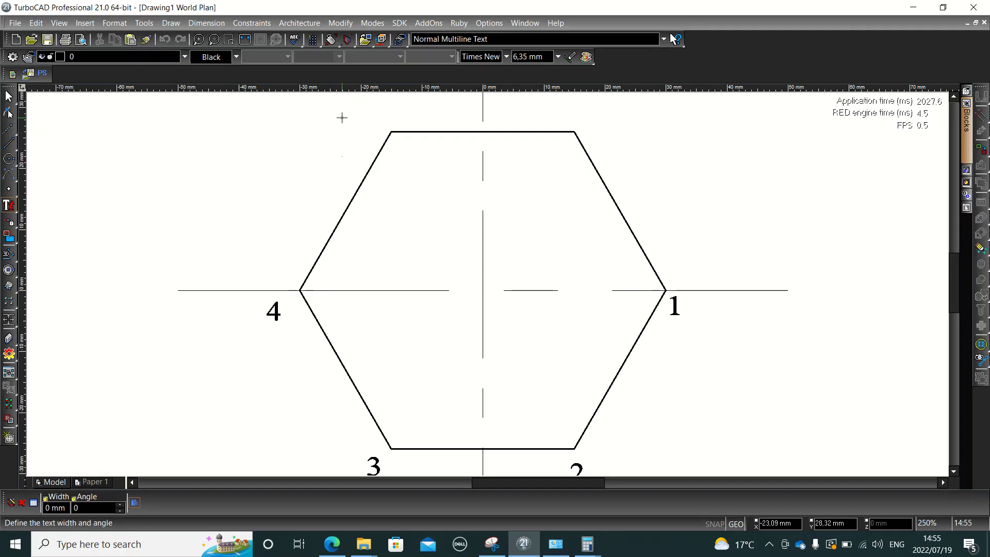
click(379, 119)
click(261, 41)
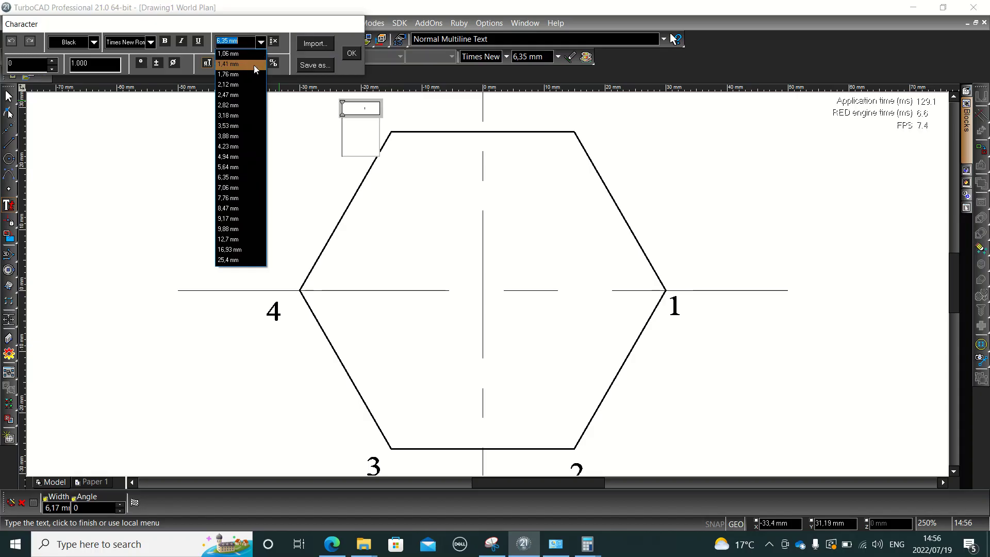
click(229, 157)
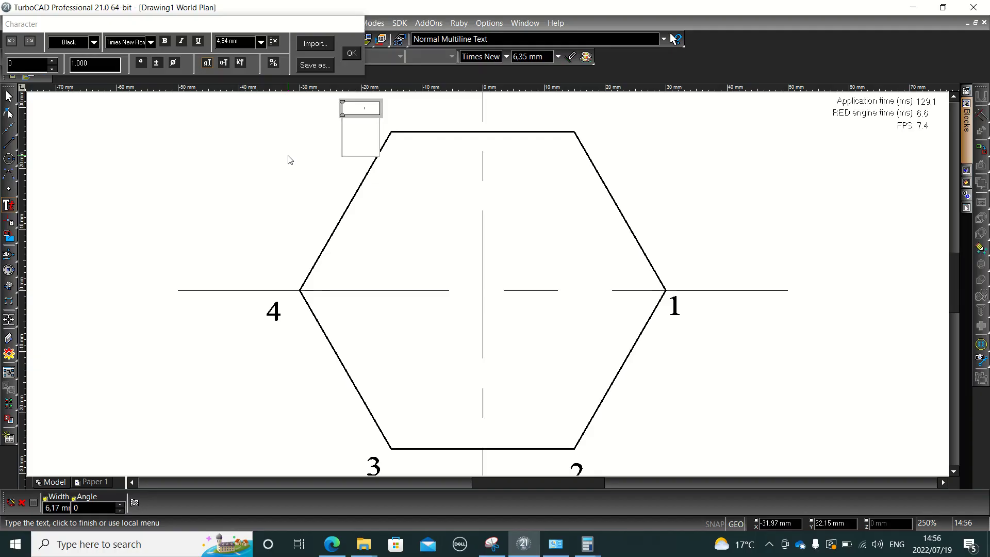
text(5)
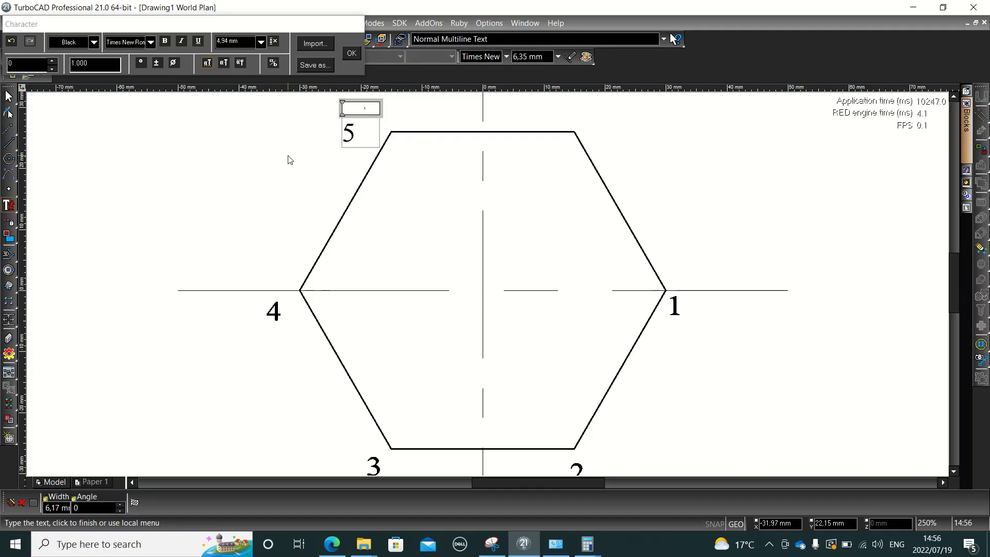
click(351, 53)
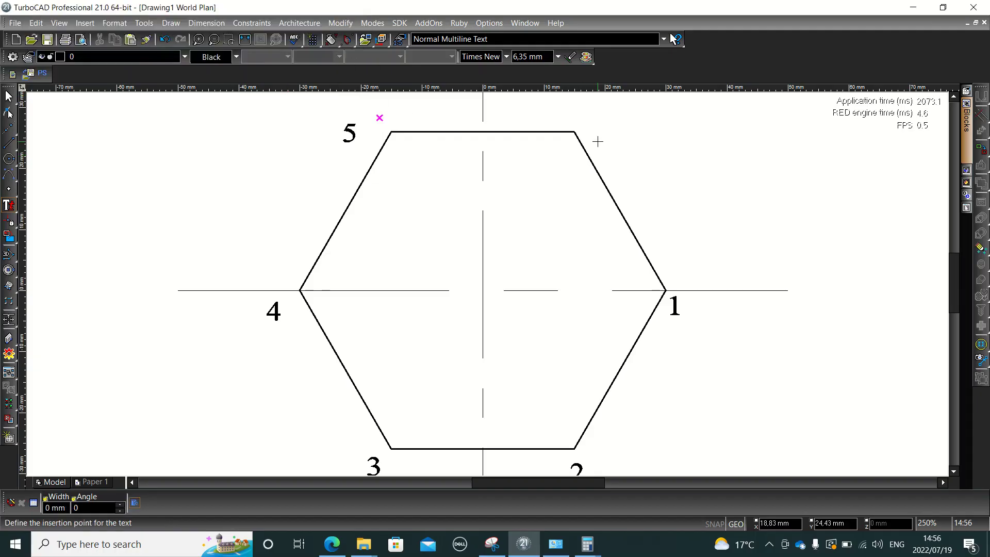
Label the hexagon's upper-right corner 6 in a text box about 8 mm wide, with a text height of 4,94 mm
click(585, 113)
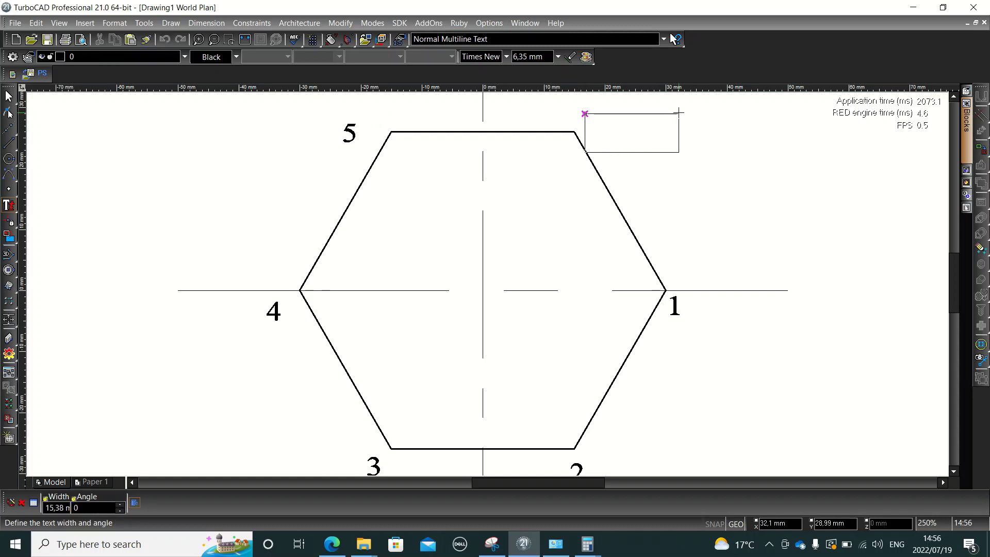
click(632, 116)
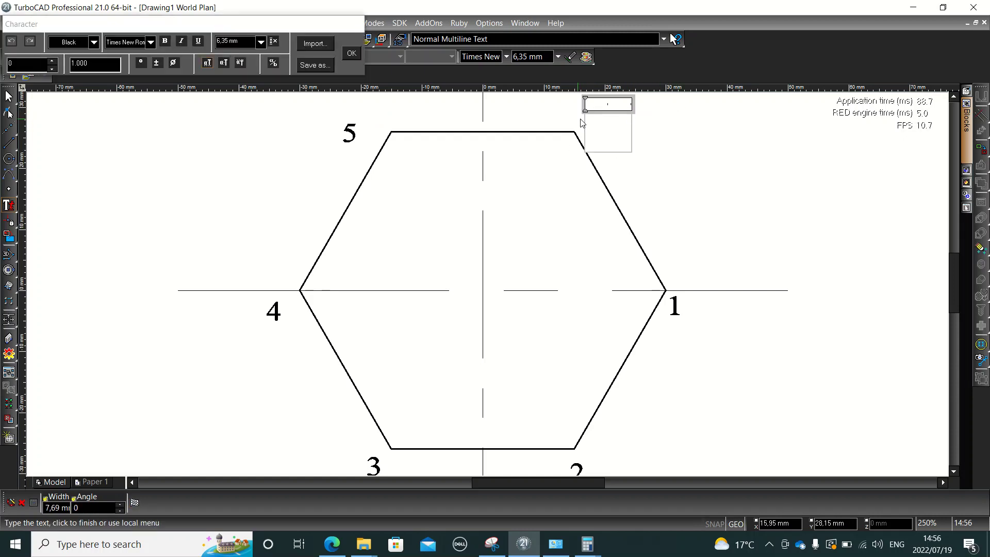
click(261, 43)
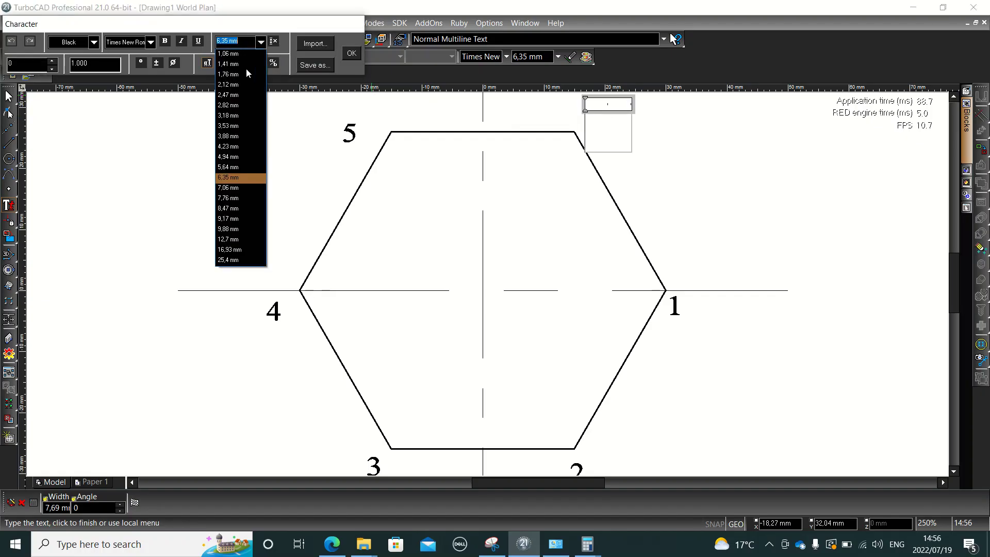
click(225, 157)
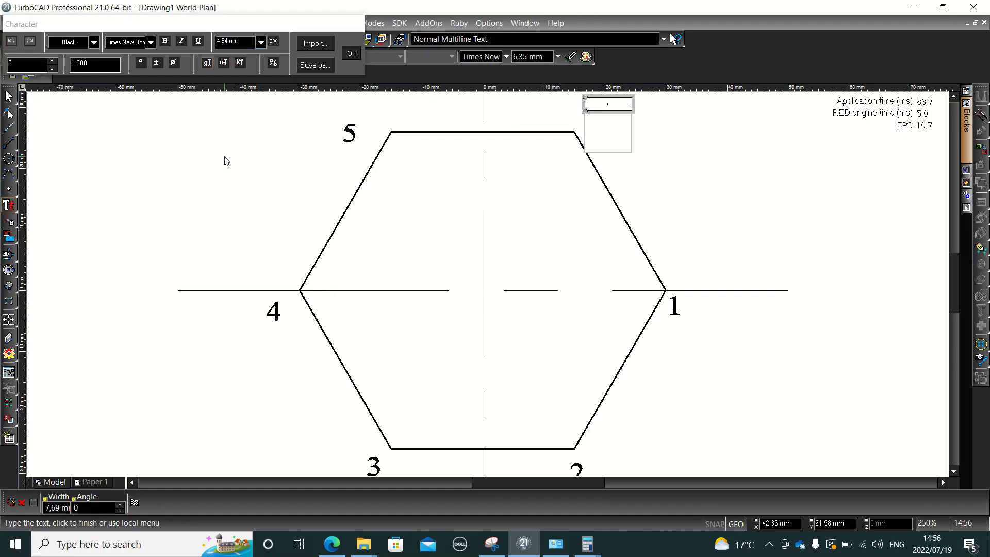
text(6)
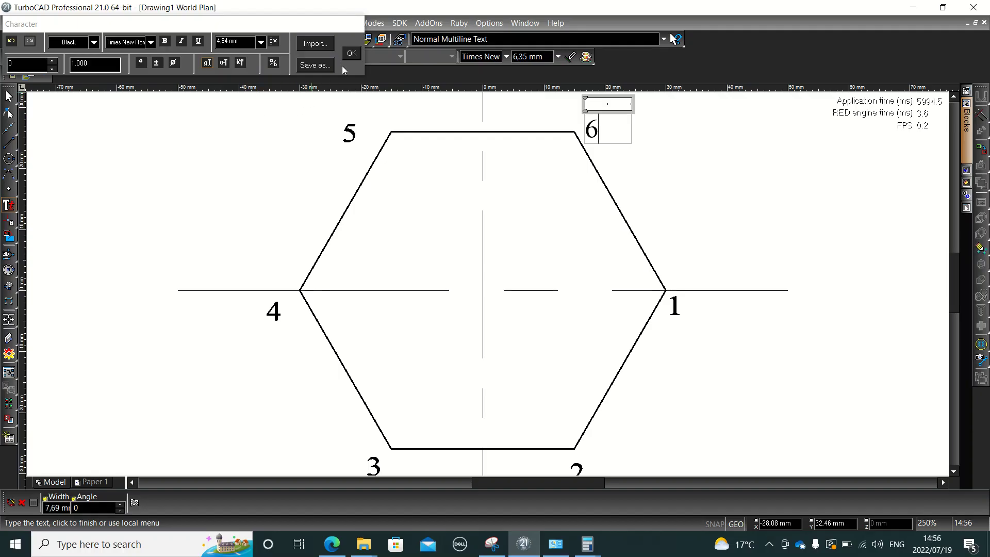
click(351, 55)
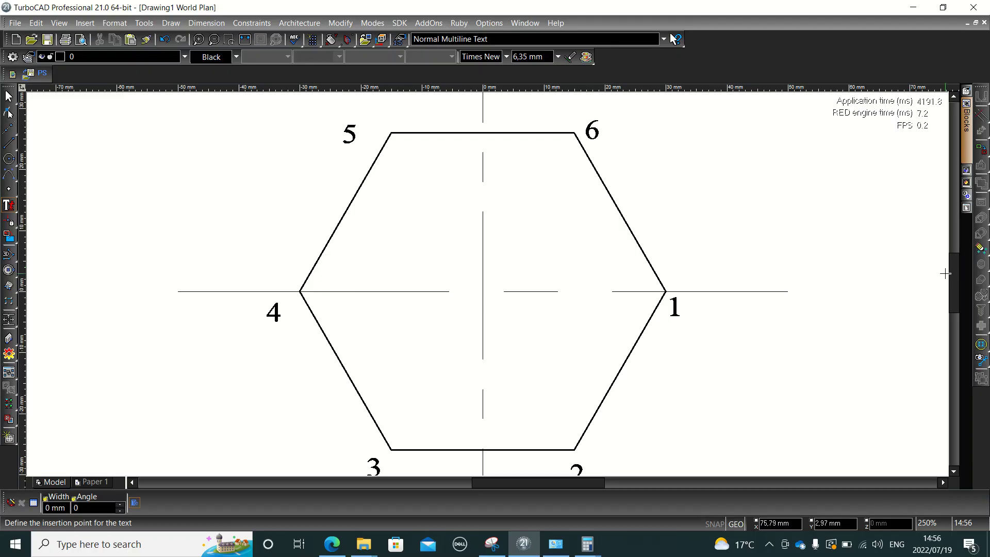
mouse_move(952, 281)
mouse_down()
mouse_move(952, 296)
mouse_move(951, 285)
mouse_up()
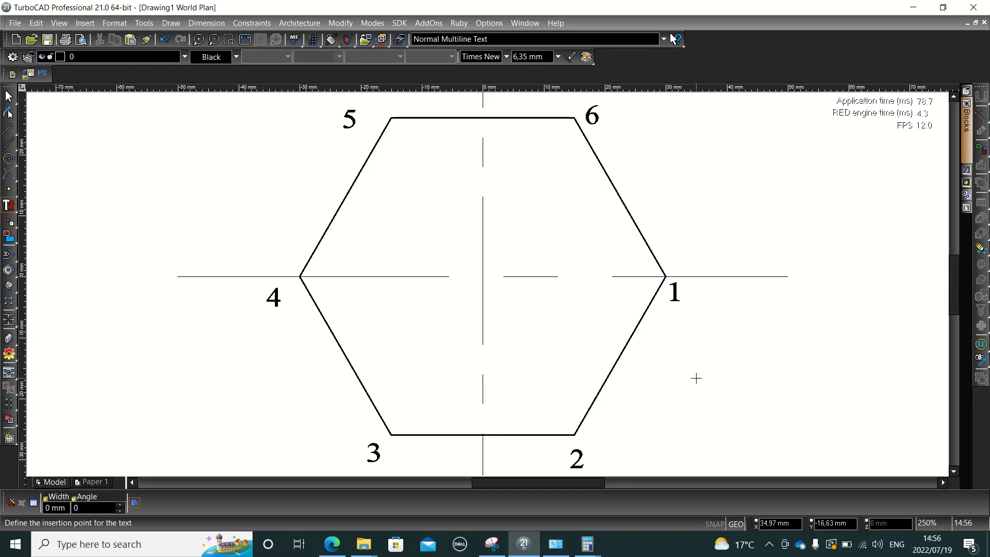
key(Escape)
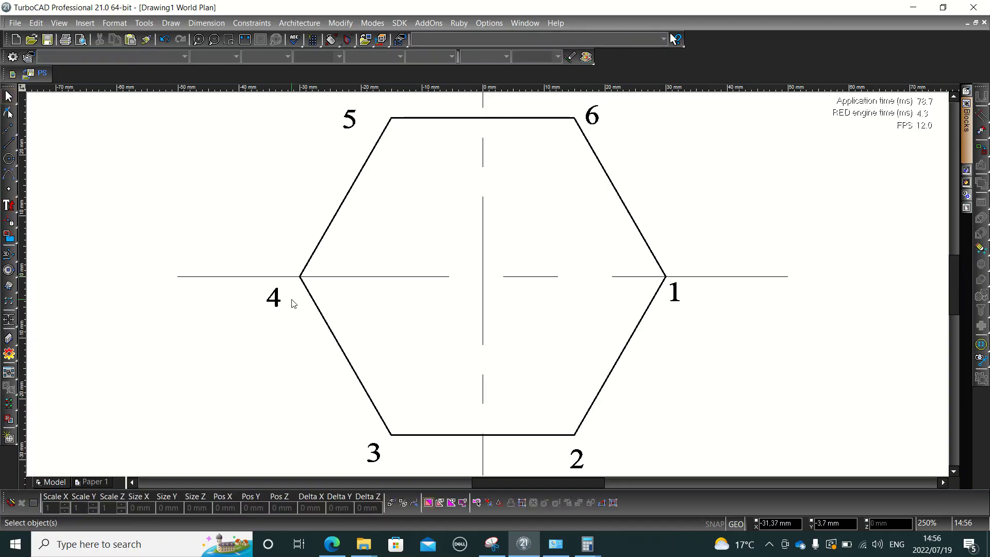
Move label 4 about 2 mm right and 1 mm up, closer to the hexagon's left corner
click(274, 298)
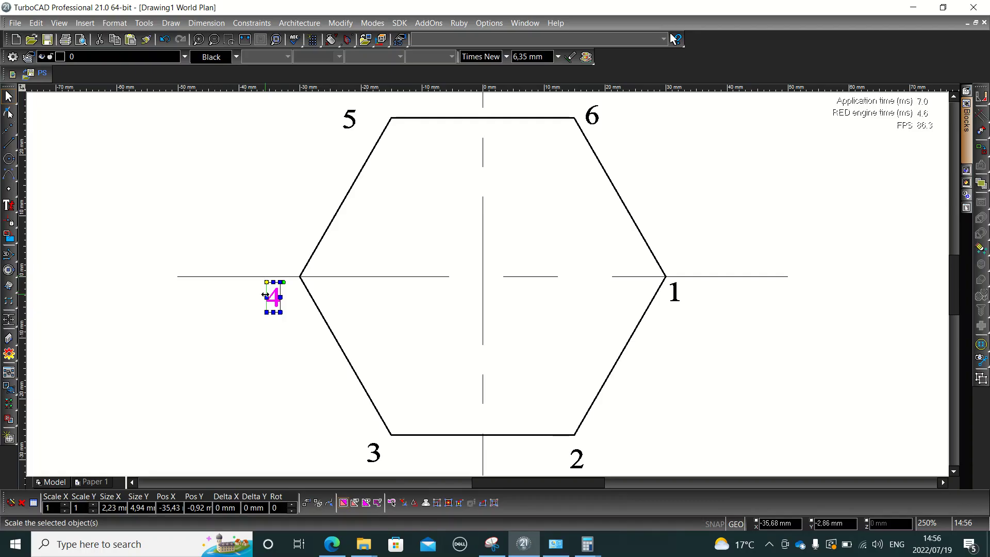
click(266, 281)
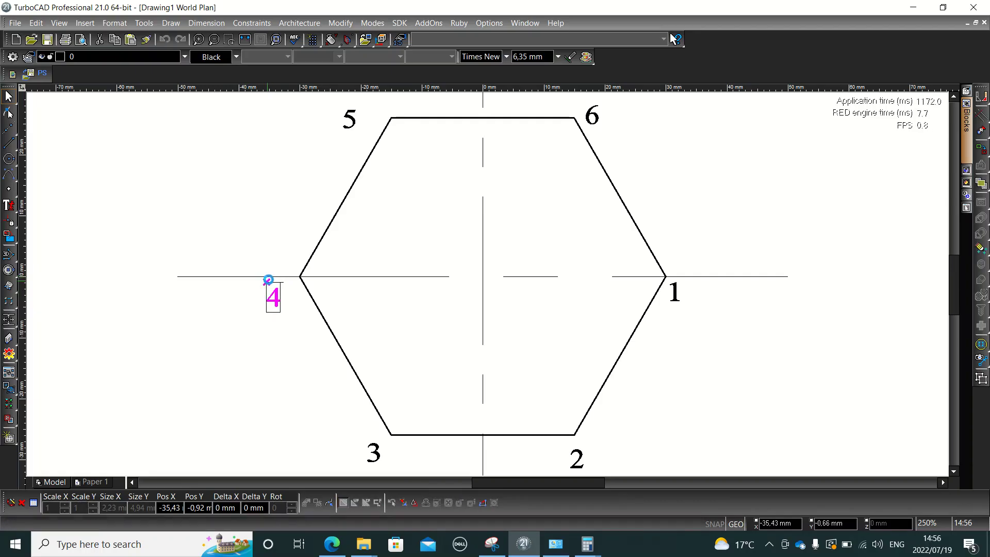
click(282, 278)
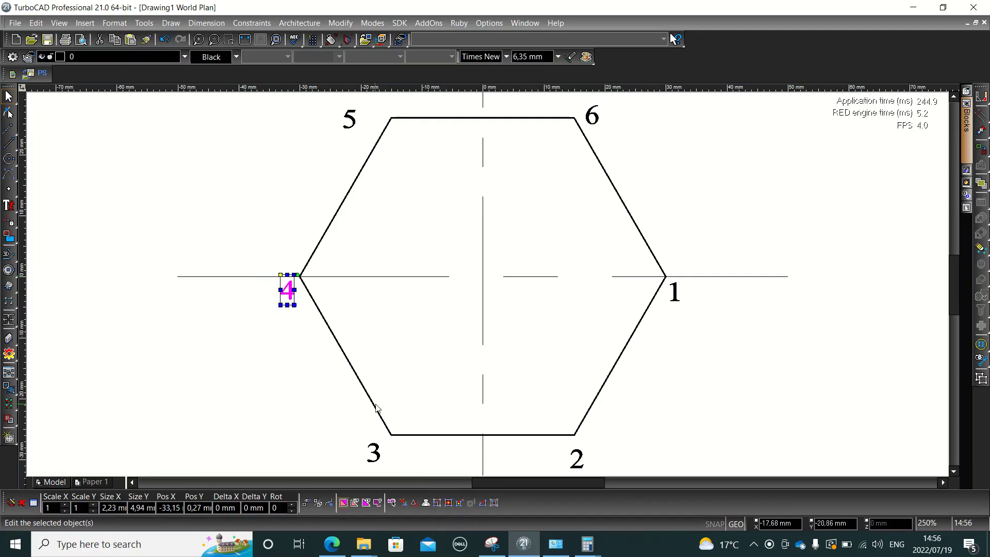
key(Escape)
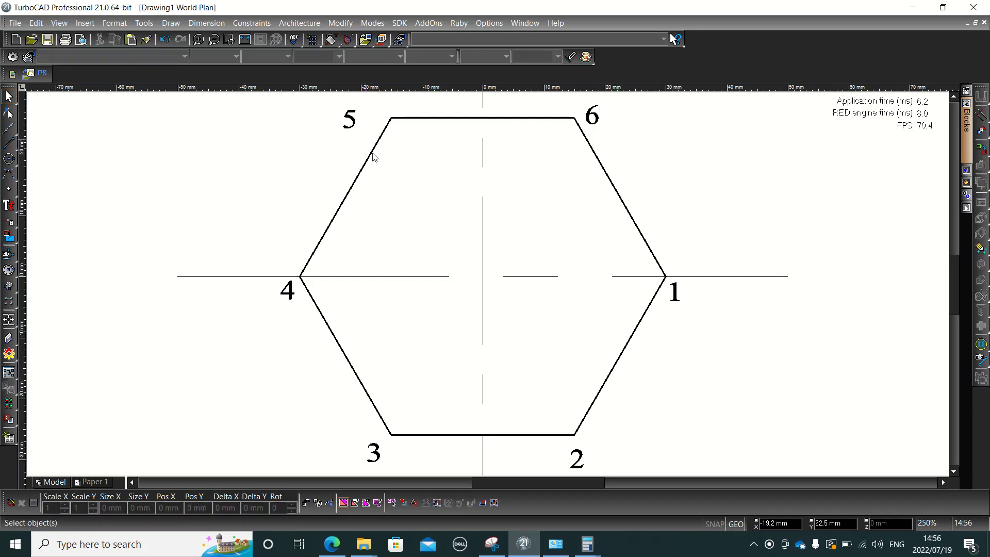
Move label 5 about 4 mm right and slightly up, closer to the hexagon's upper-left corner
click(348, 121)
click(342, 102)
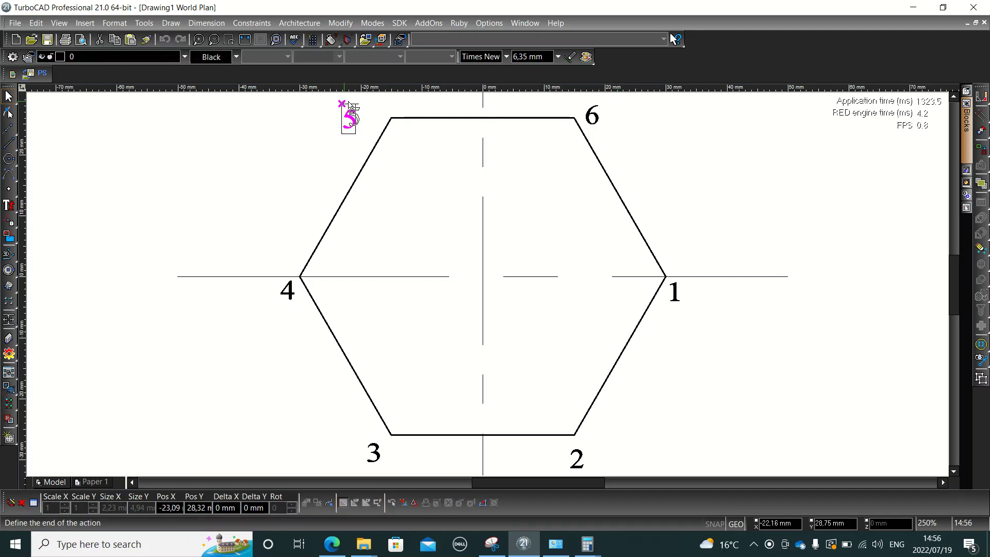
click(366, 98)
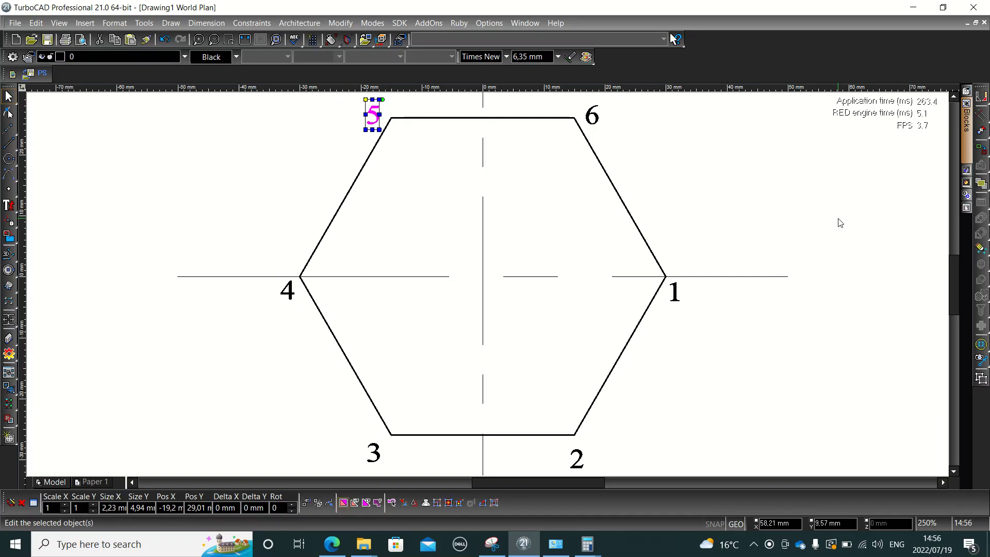
key(Escape)
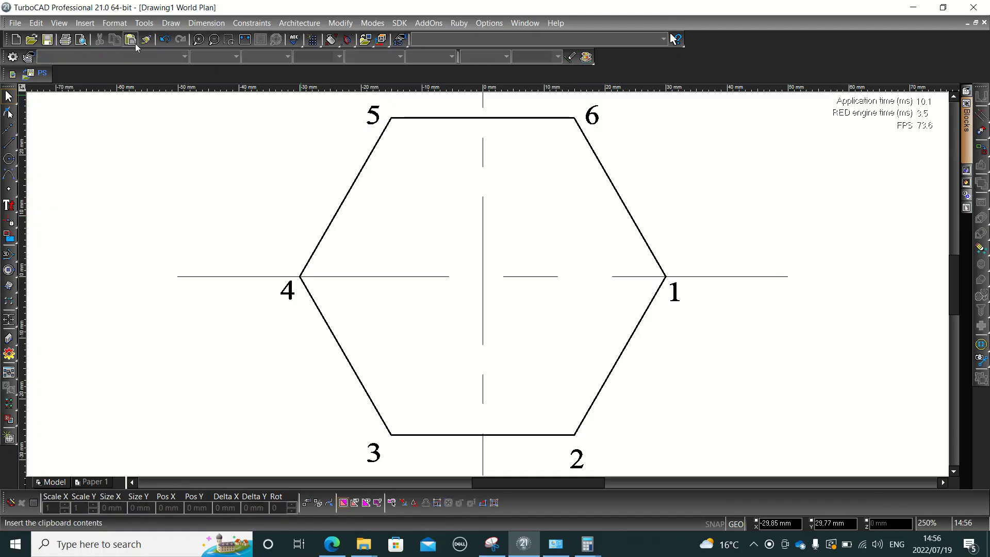
Copy the hexagon's label 1 and place the copy just below the front view's lower-right corner
click(250, 42)
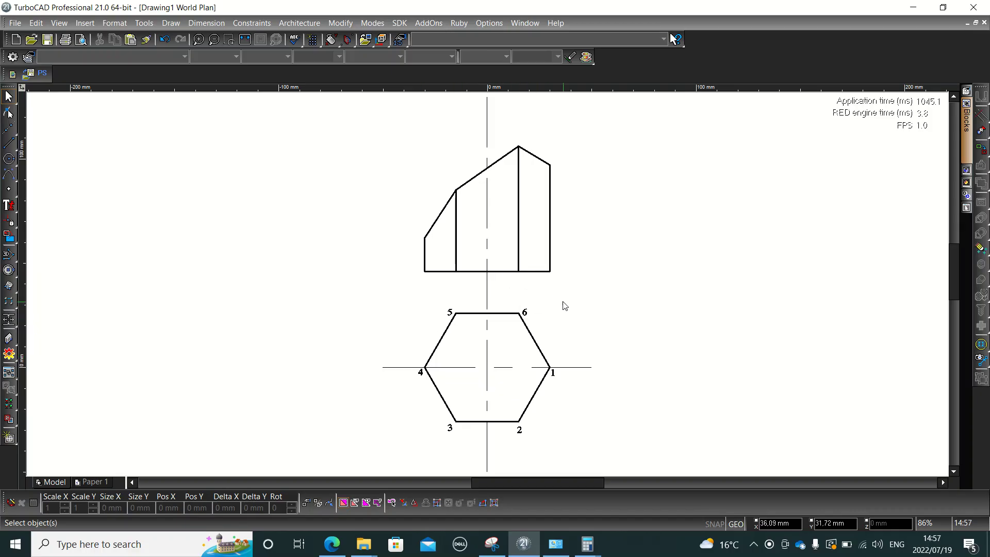
click(552, 376)
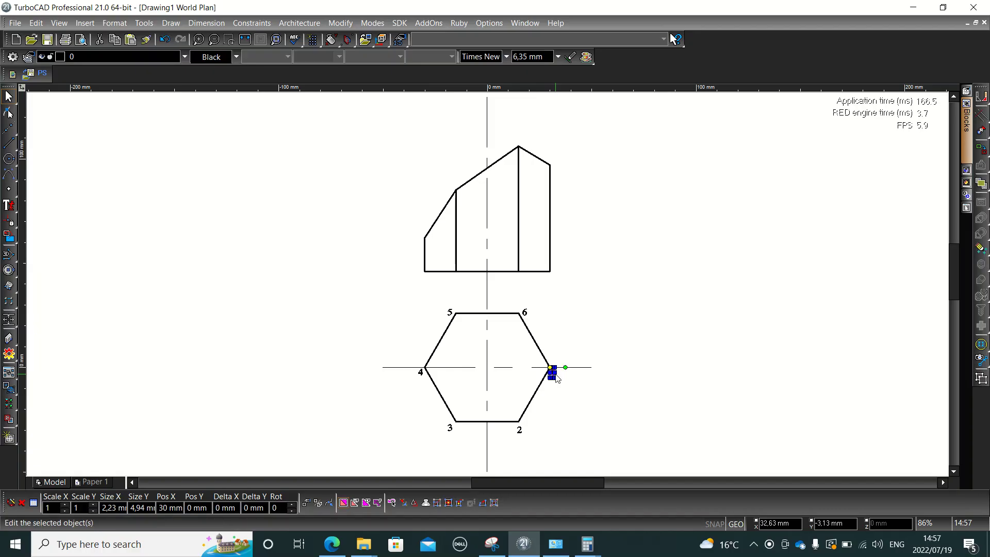
key(ctrl+v)
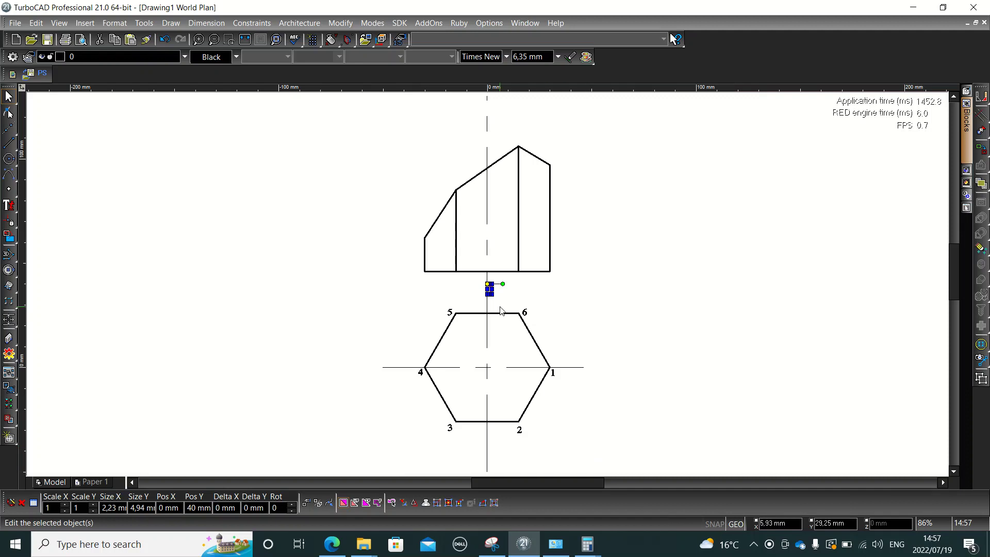
click(486, 284)
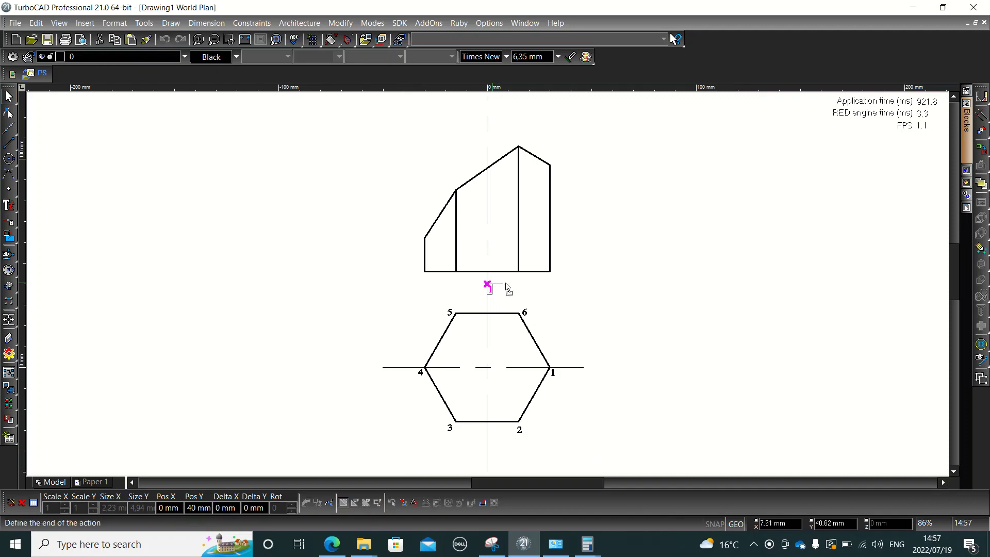
click(548, 277)
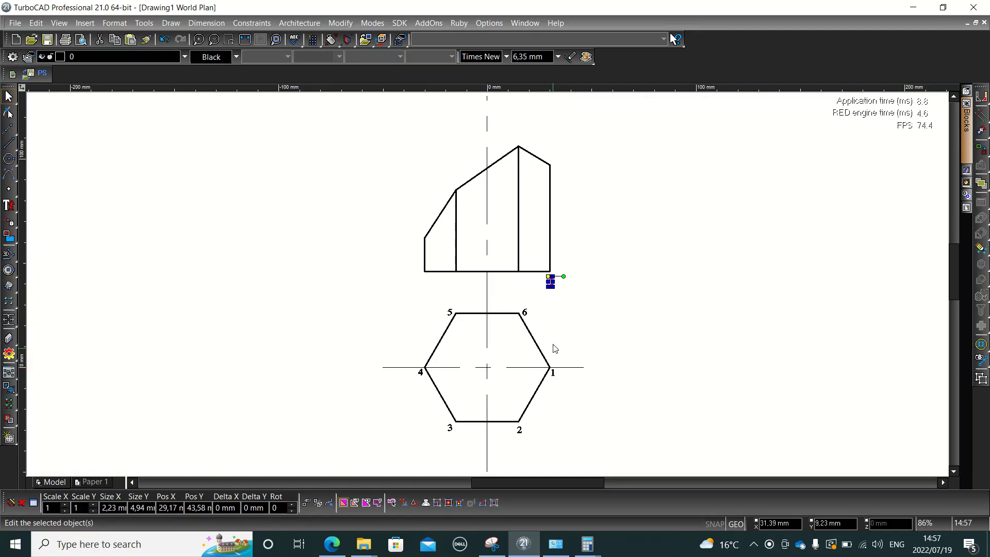
click(567, 327)
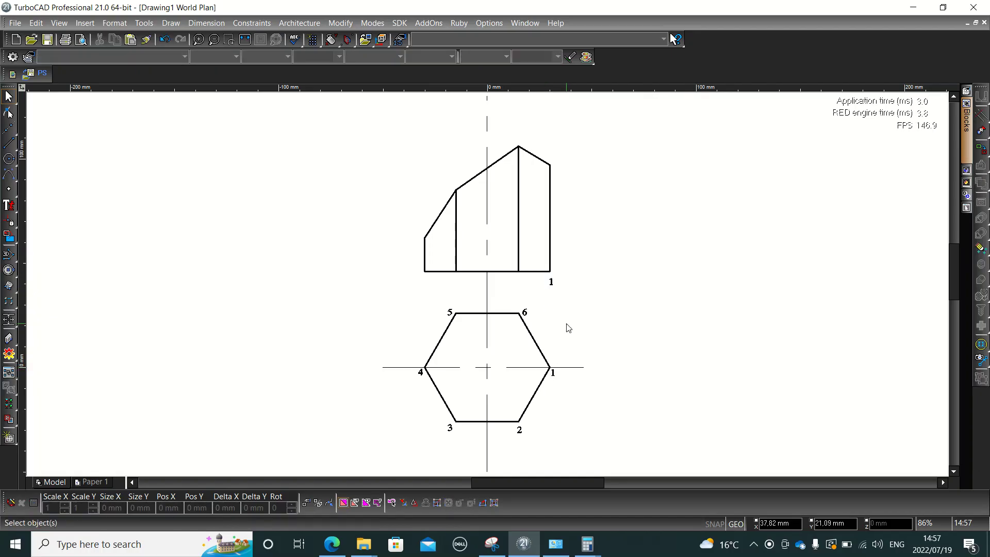
Nudge the copied label 1 about 1 mm up, closer to the front view's lower-right corner
click(550, 281)
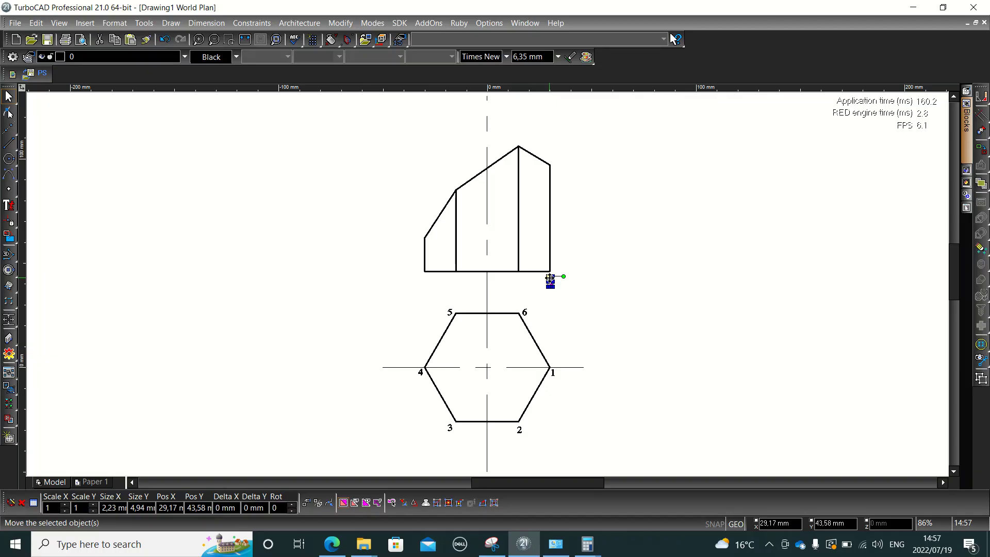
click(548, 278)
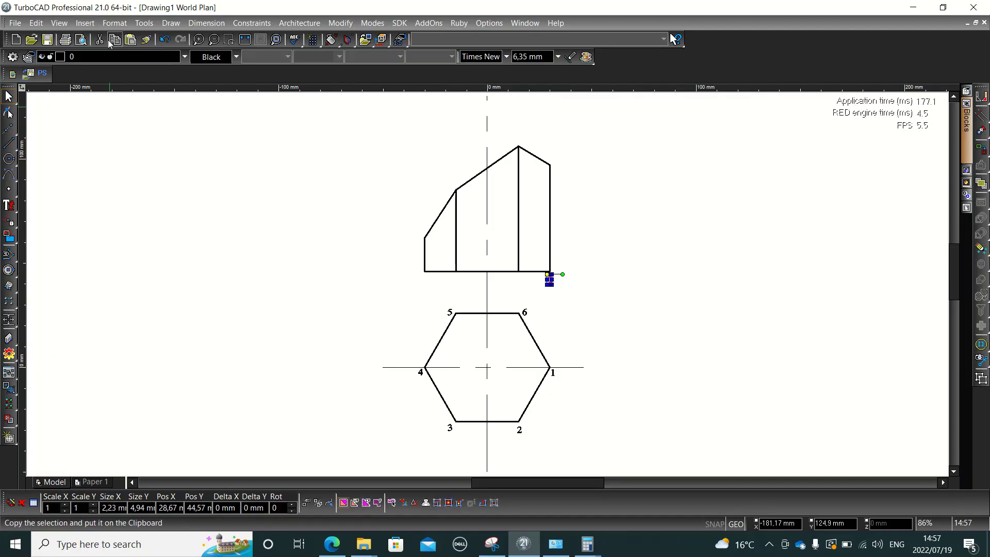
click(229, 40)
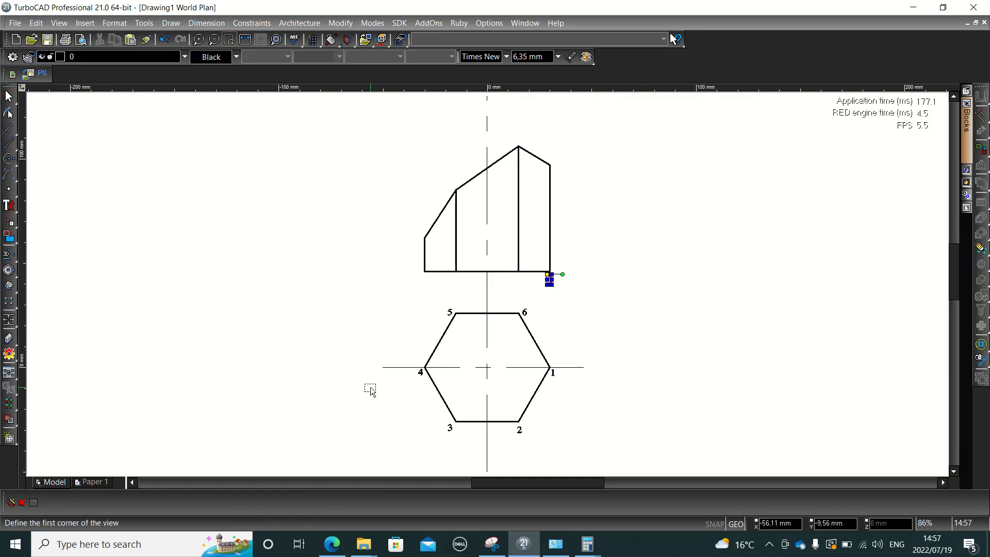
click(413, 440)
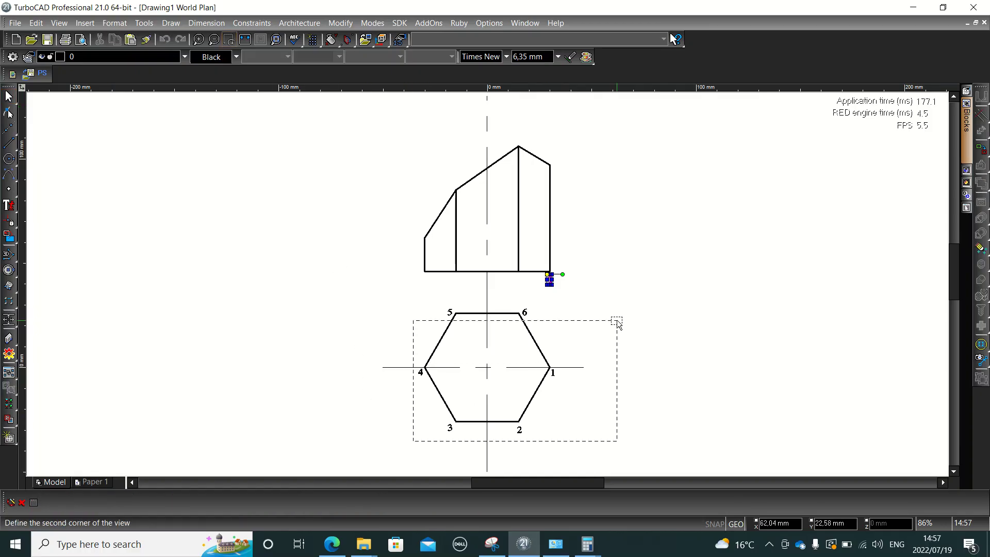
click(579, 145)
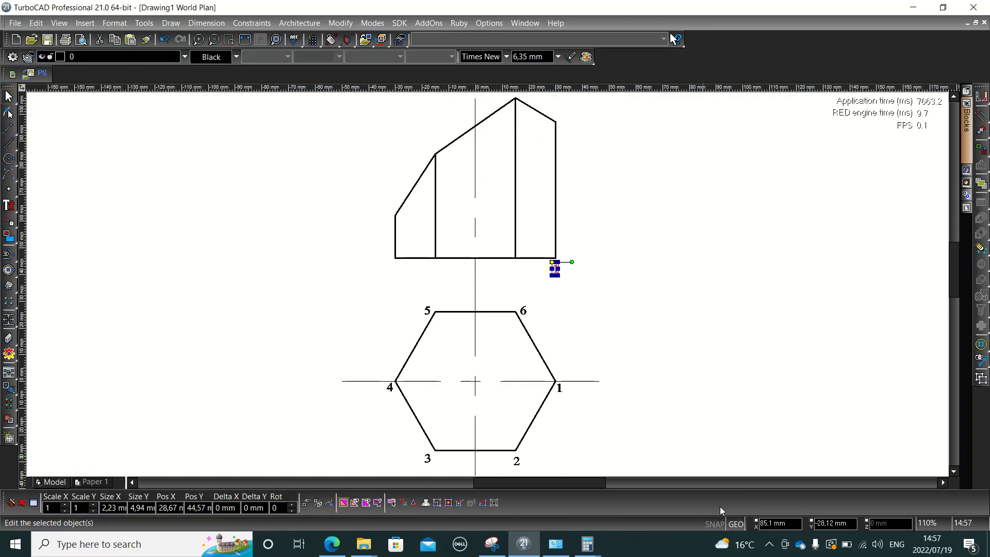
click(768, 544)
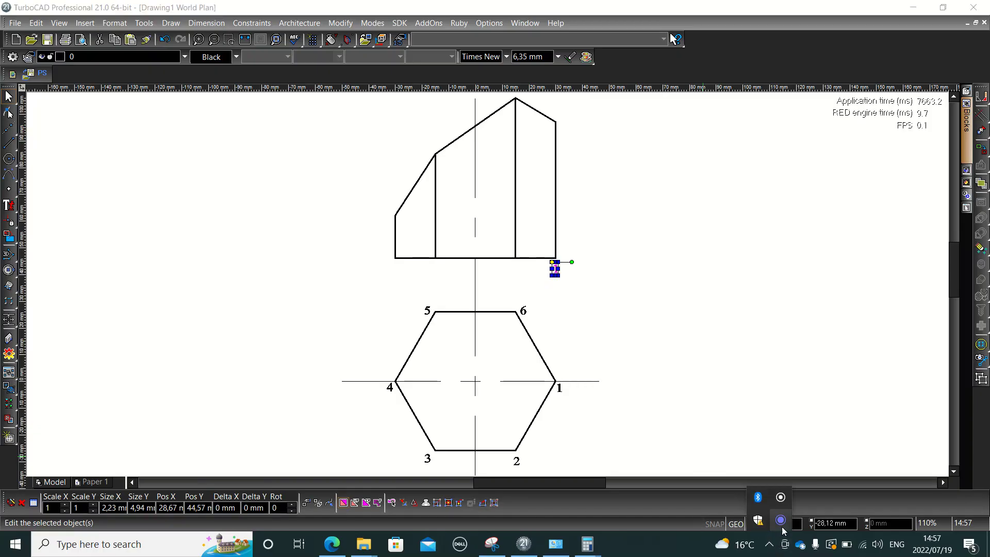
click(556, 474)
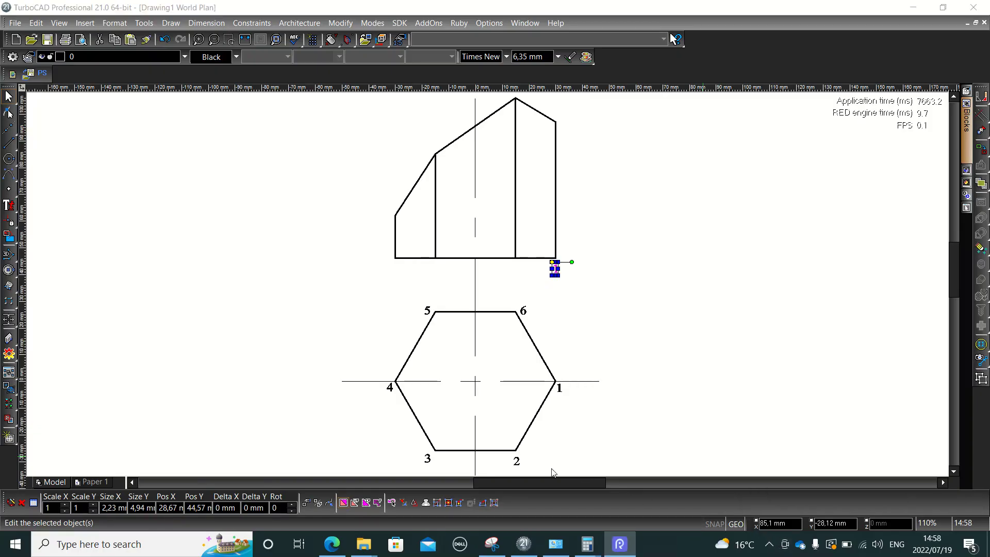
Copy the hexagon's label 2 and place the copy a little below the front view's inner vertical edge beneath the apex
click(560, 295)
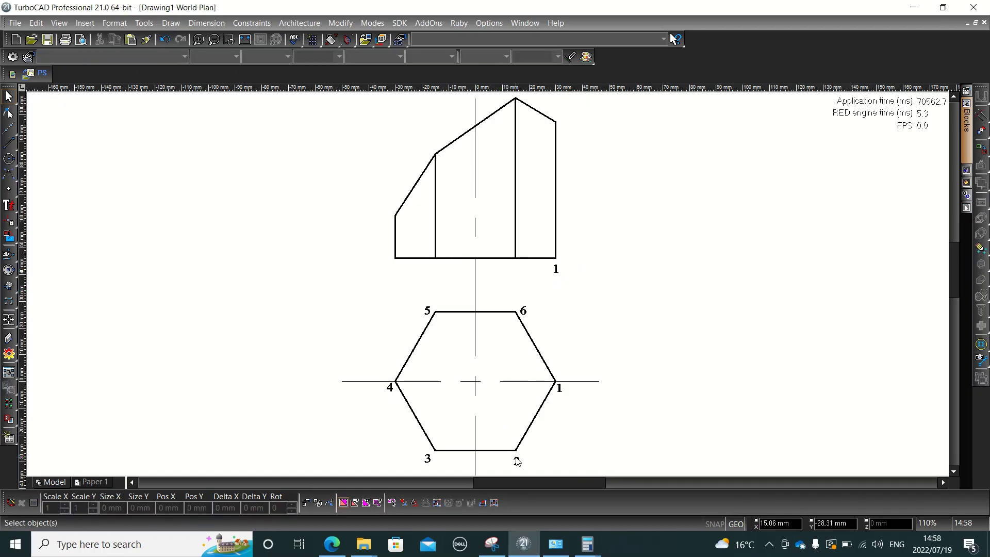
click(517, 461)
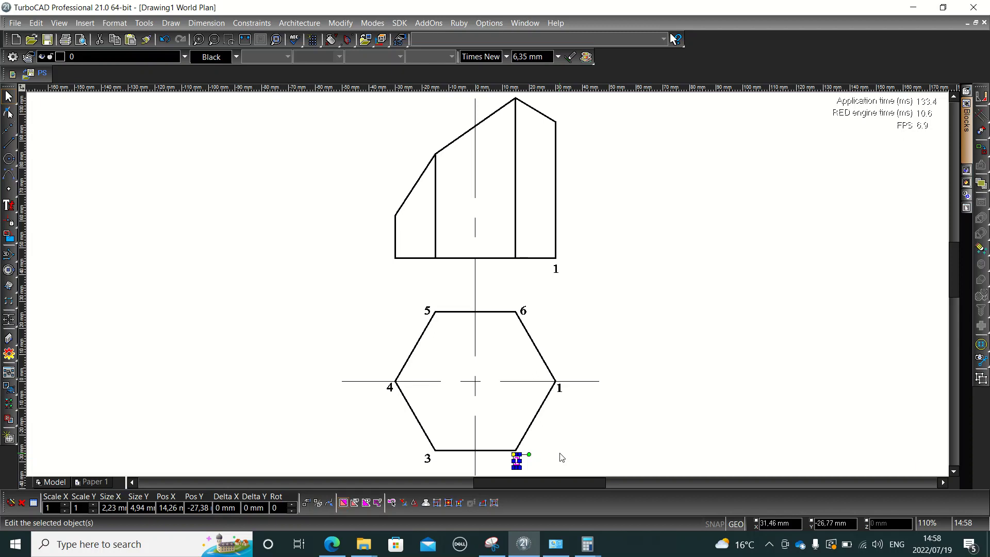
drag(517, 460, 490, 287)
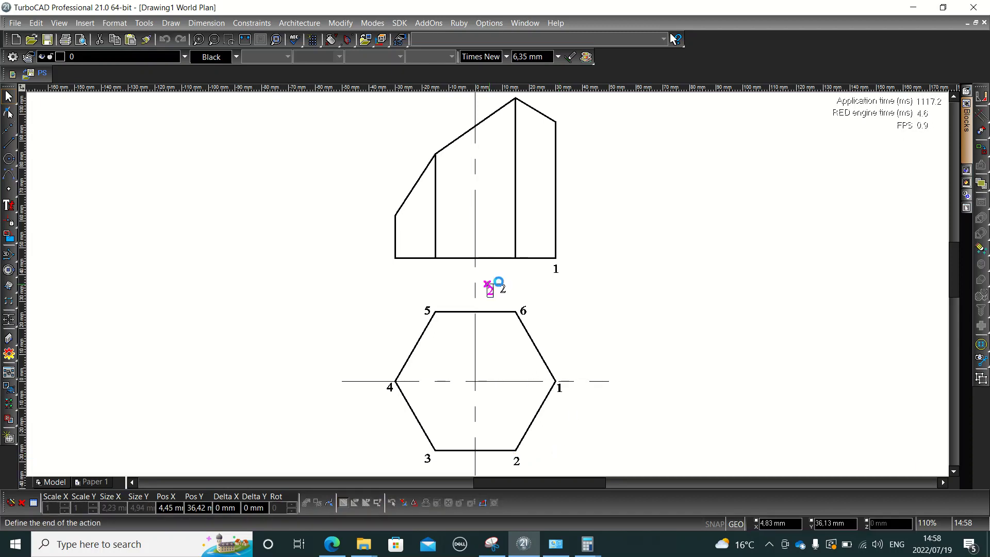
click(517, 278)
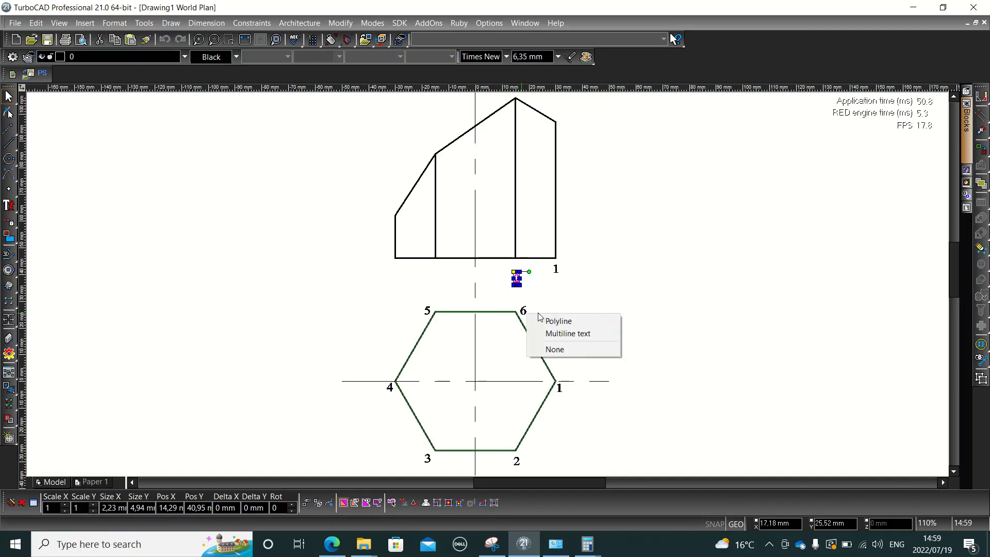
Copy the hexagon's label 6 and place the copy just above label 2, at the foot of the front view's apex edge
click(551, 334)
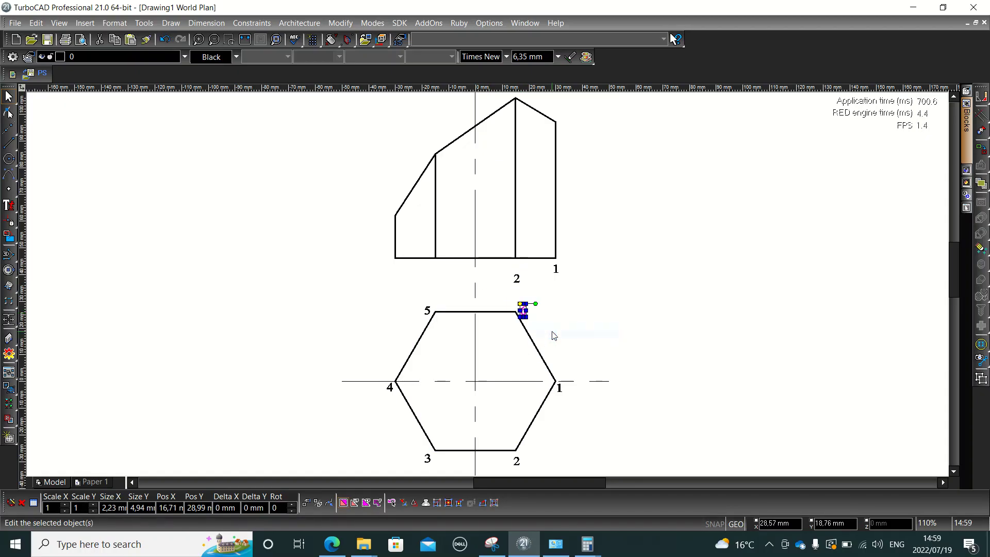
key(ctrl+c)
key(ctrl+v)
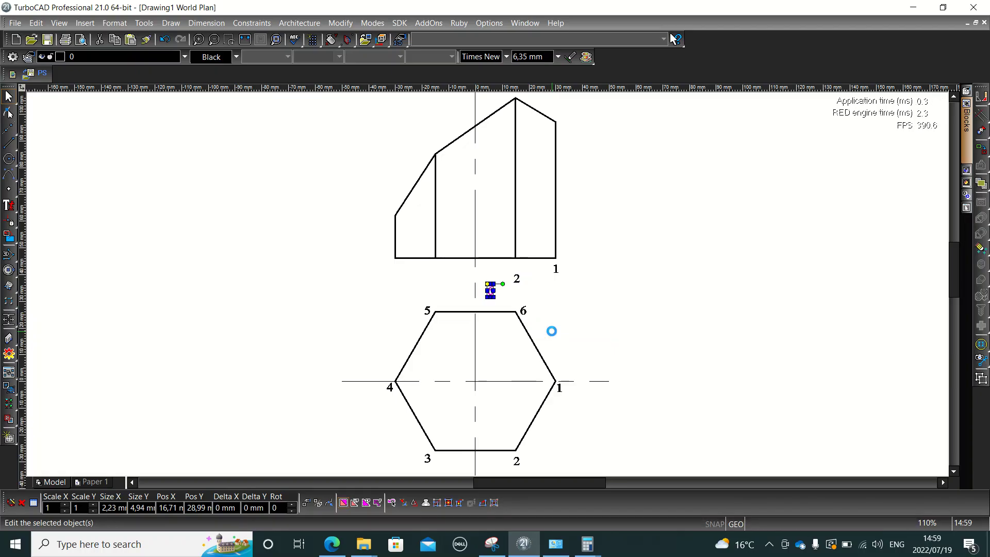
click(486, 284)
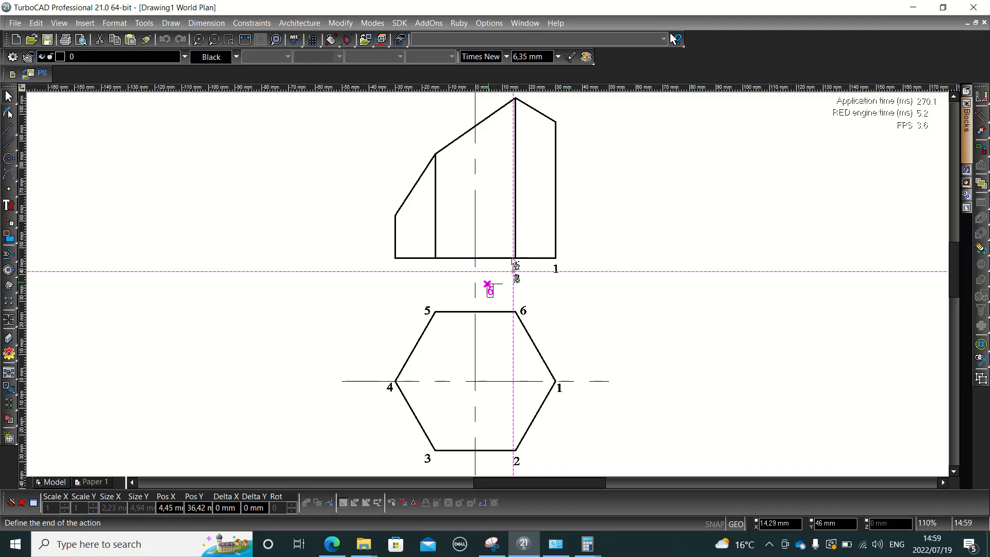
click(515, 265)
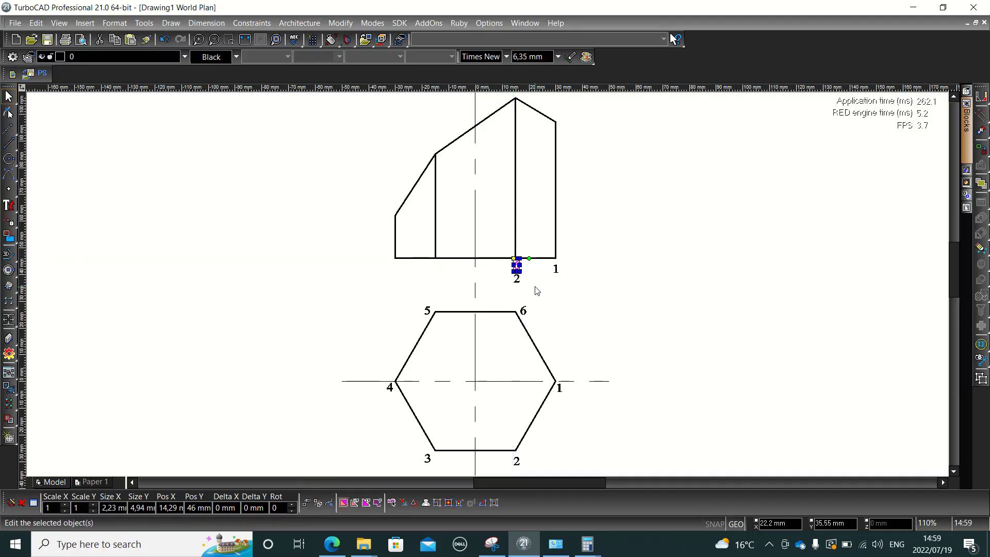
click(539, 300)
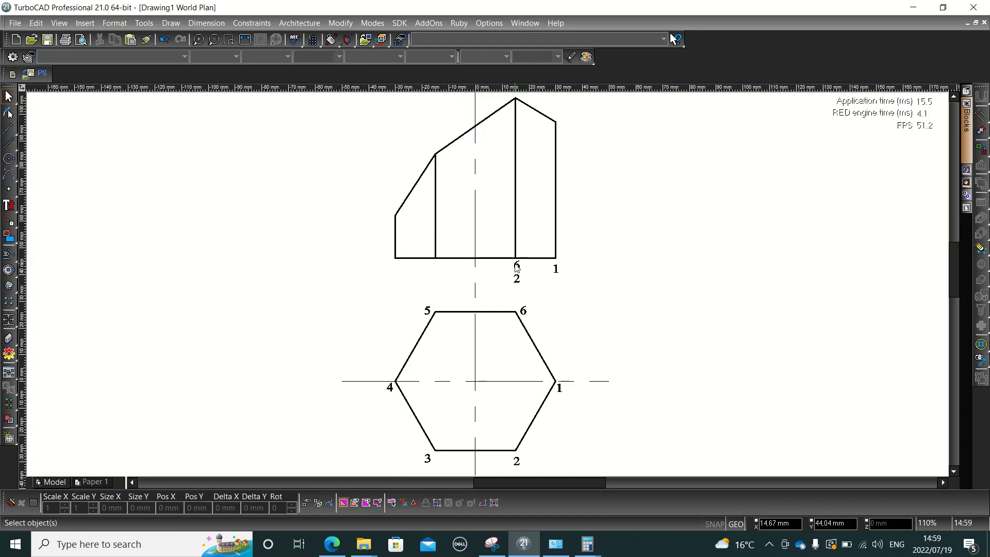
Copy the hexagon's label 3 and place the copy a little below the front view's left inner vertical edge
click(426, 459)
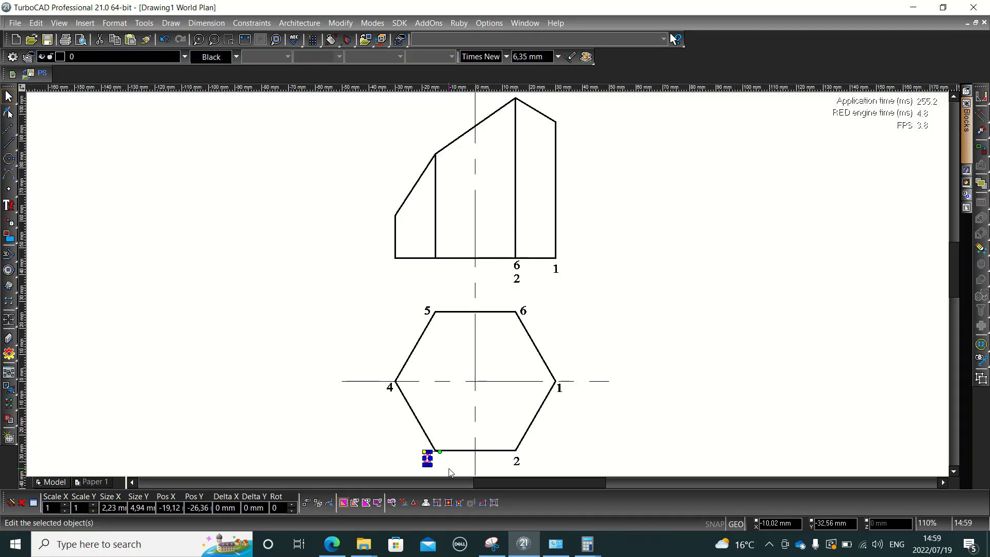
drag(426, 455, 488, 285)
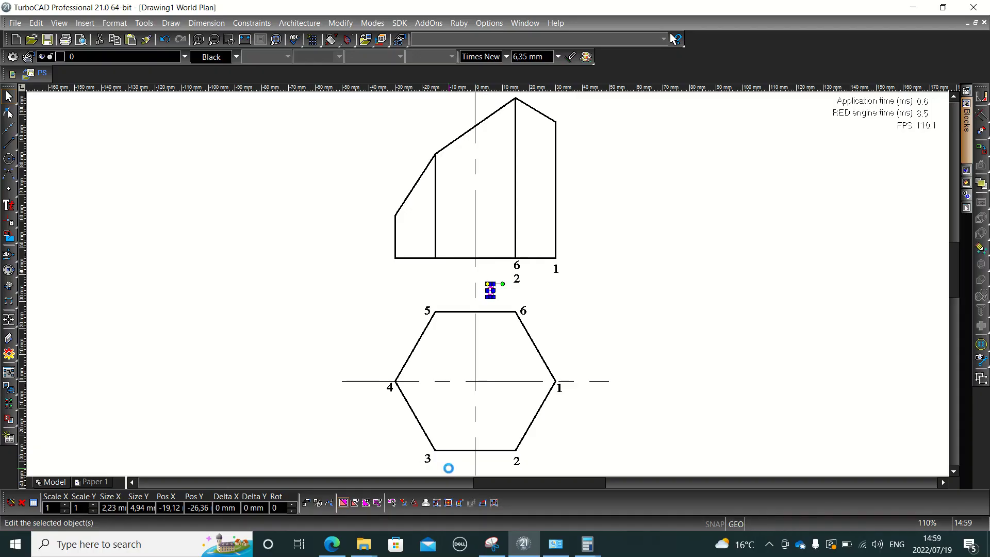
click(489, 284)
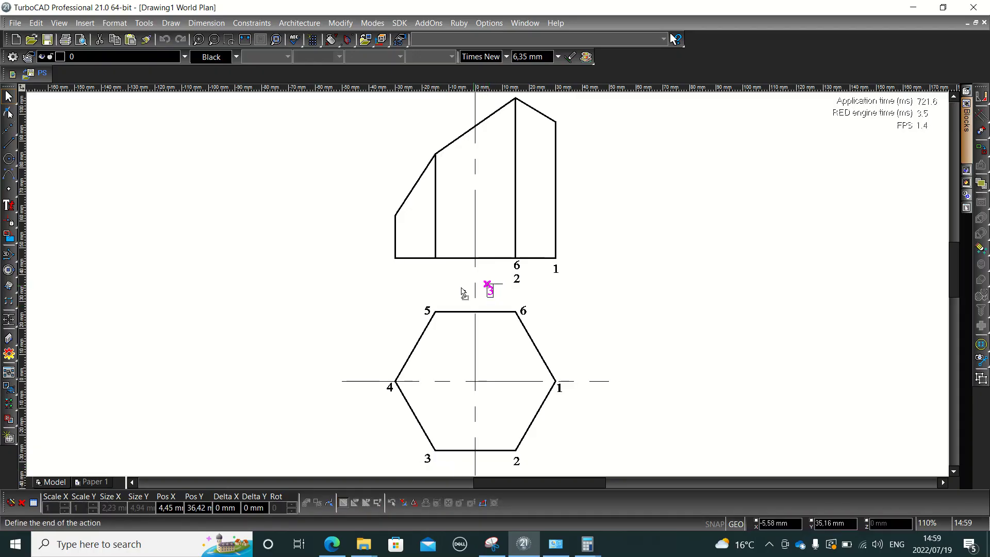
click(436, 277)
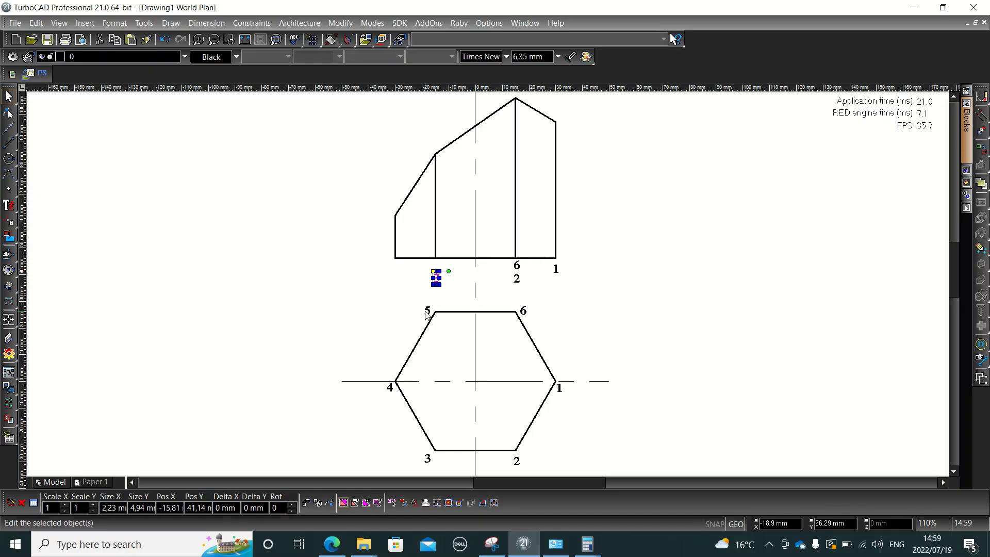
Copy the hexagon's label 5 and place the copy directly above label 3, at the foot of the front view's left inner edge
click(427, 312)
drag(429, 314, 484, 283)
click(432, 259)
Copy the hexagon's label 4 and place the copy just below the front view's lower-left corner
click(392, 386)
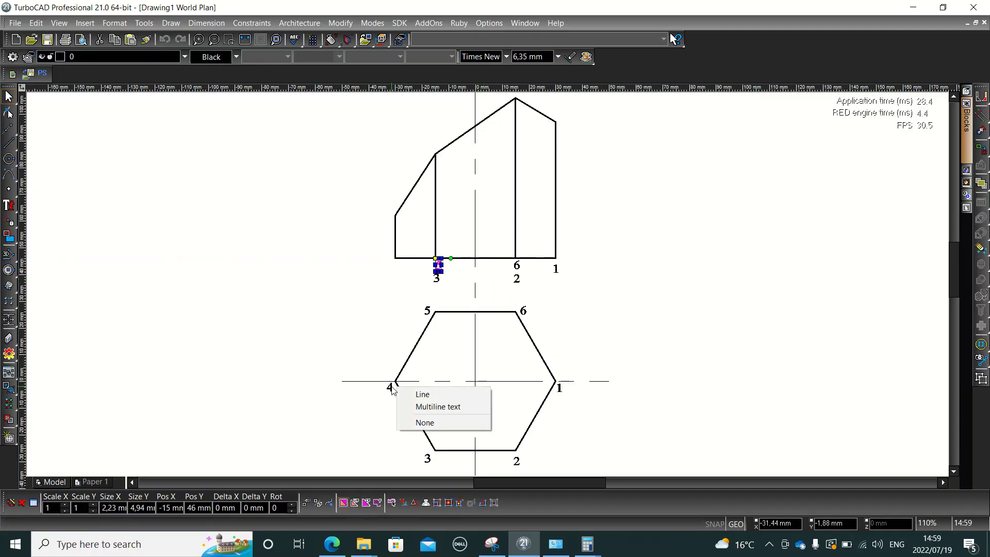
click(433, 407)
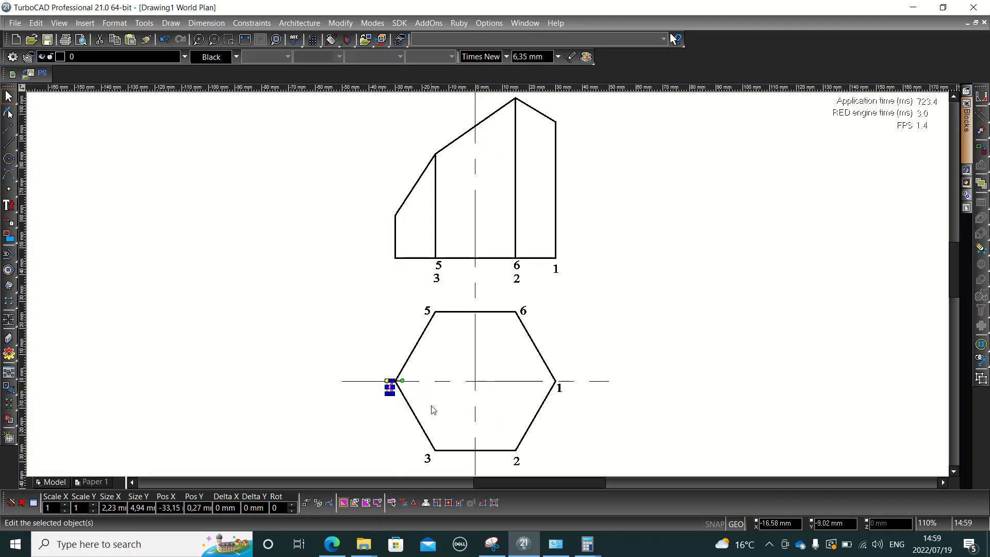
key(ctrl+c)
key(ctrl+v)
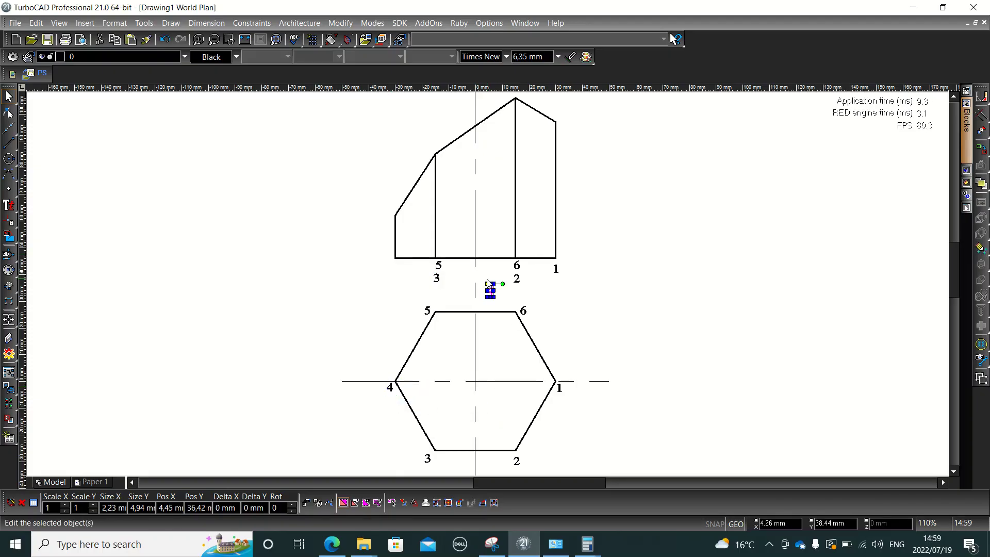
click(487, 283)
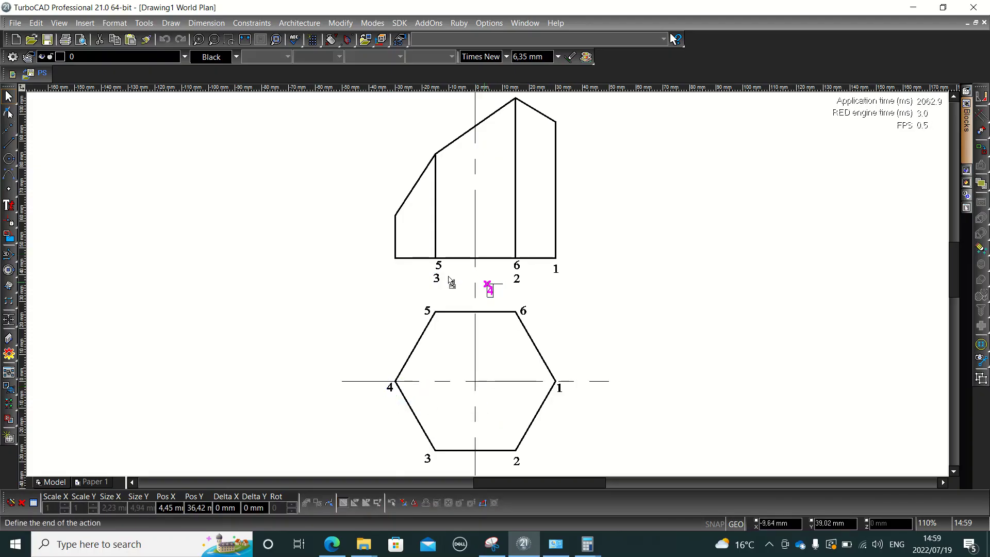
click(395, 265)
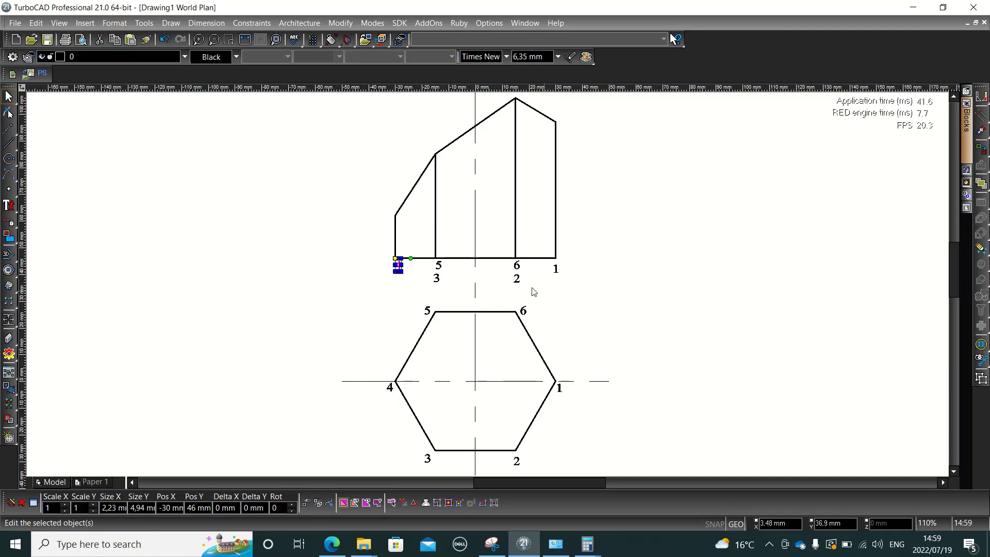
click(595, 301)
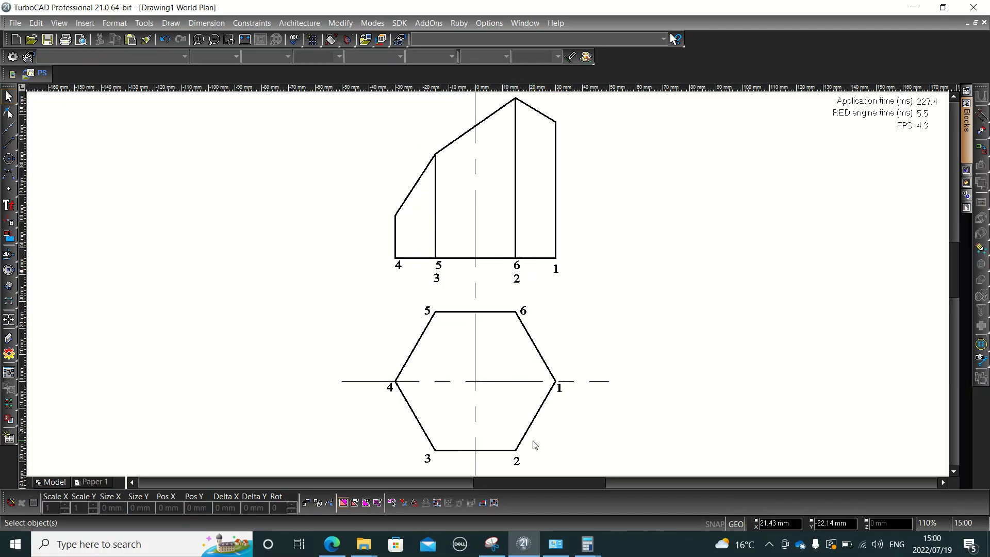
Draw a horizontal line with 0 mm pen width, about 227 mm long, rightward from the front view's lower-right corner
mouse_move(533, 485)
mouse_down()
mouse_move(614, 484)
mouse_move(445, 482)
mouse_move(665, 484)
mouse_up()
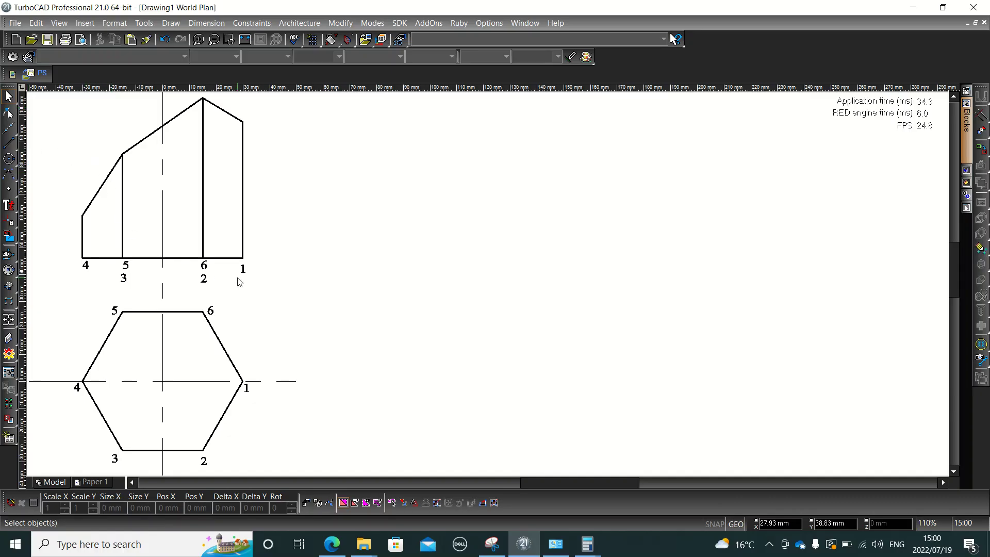
click(9, 142)
click(24, 151)
click(770, 542)
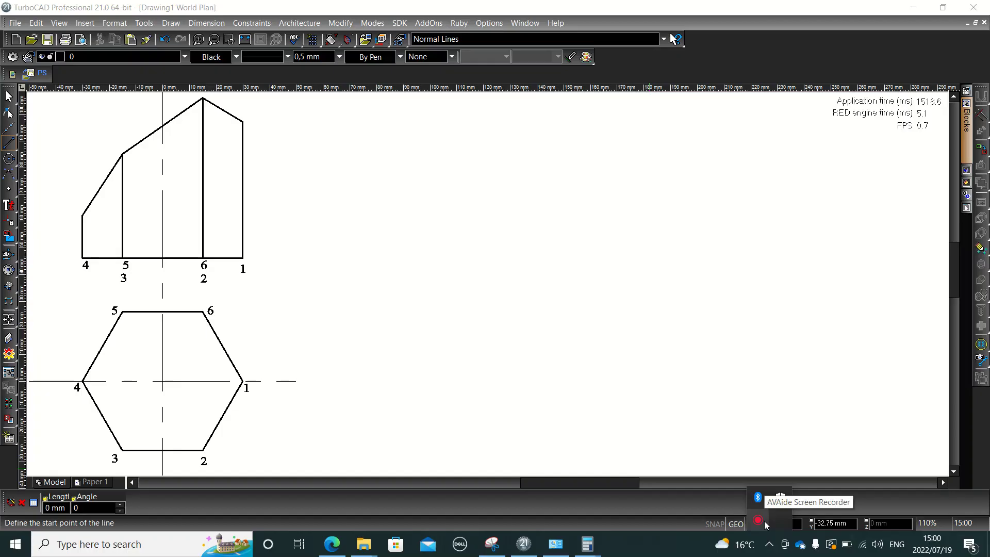
click(764, 521)
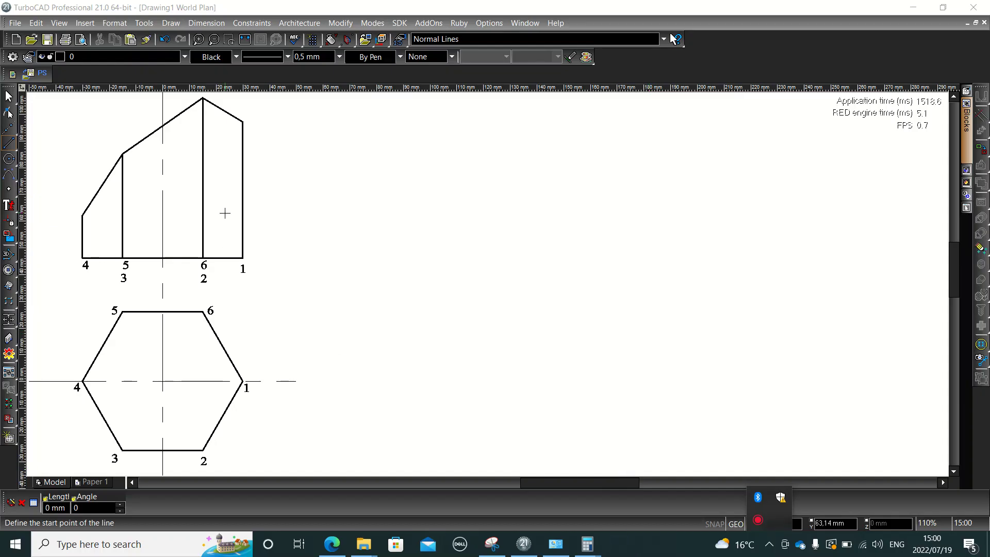
click(339, 57)
click(323, 70)
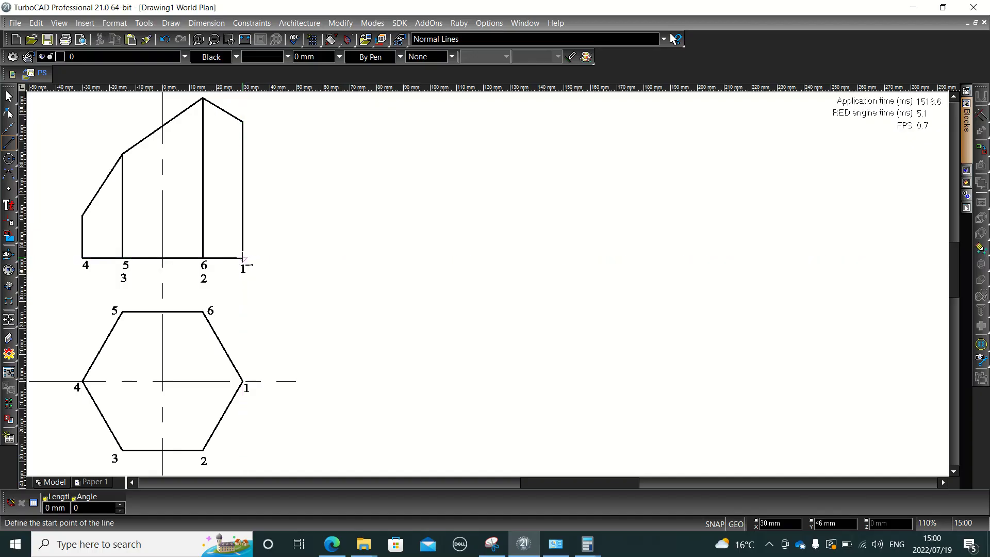
click(242, 257)
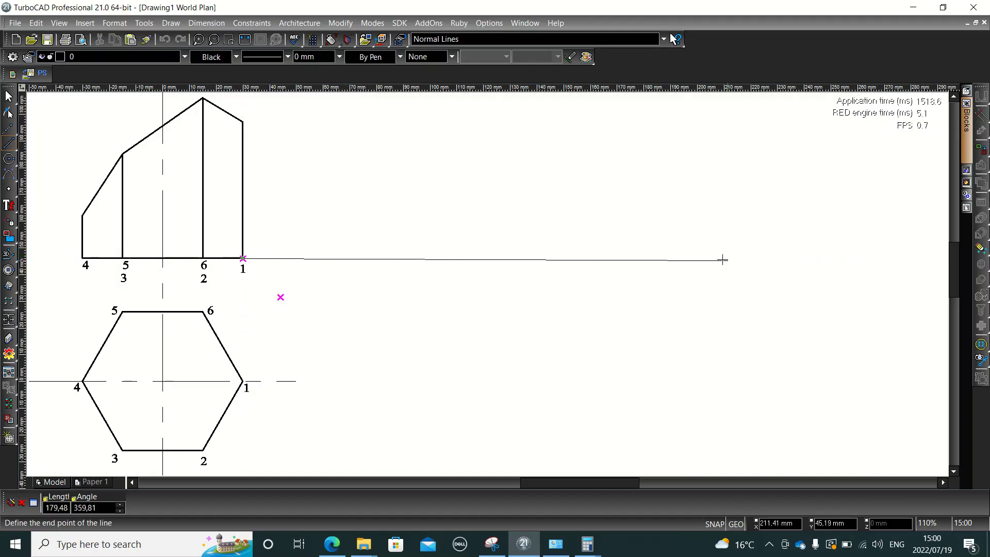
click(849, 257)
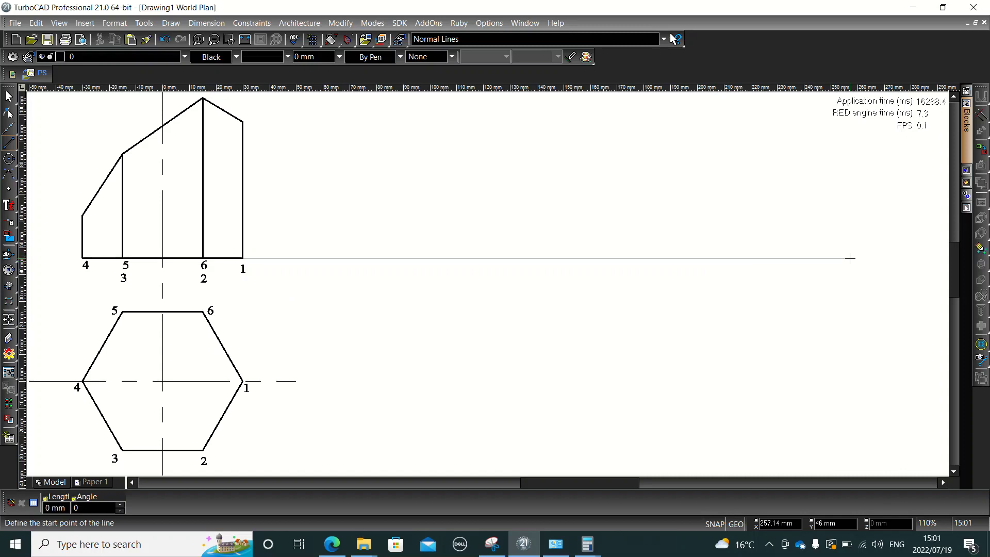
Draw horizontal projection lines rightward from the upper ends of front-view edges 4, 5, 1 and 6, ending at about X 250 mm
click(83, 215)
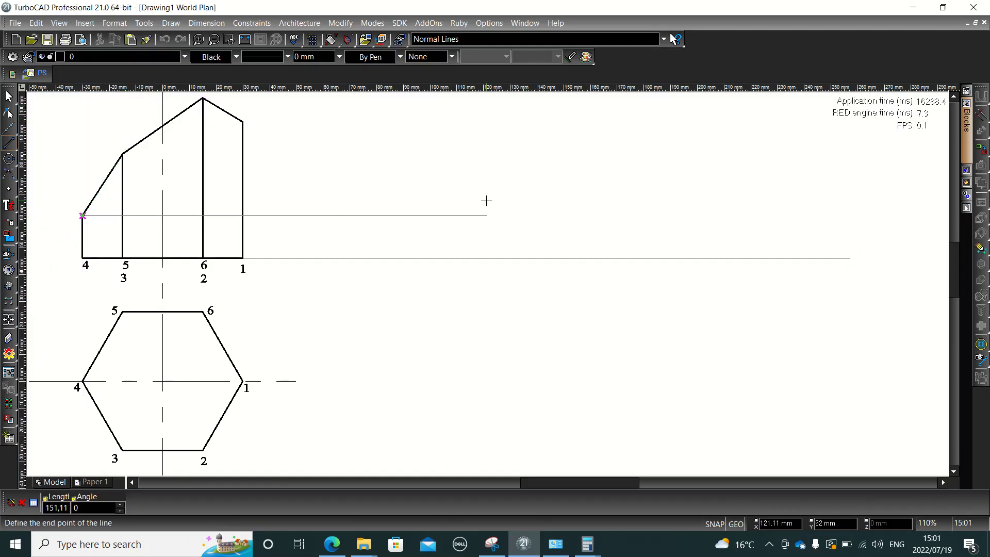
click(840, 238)
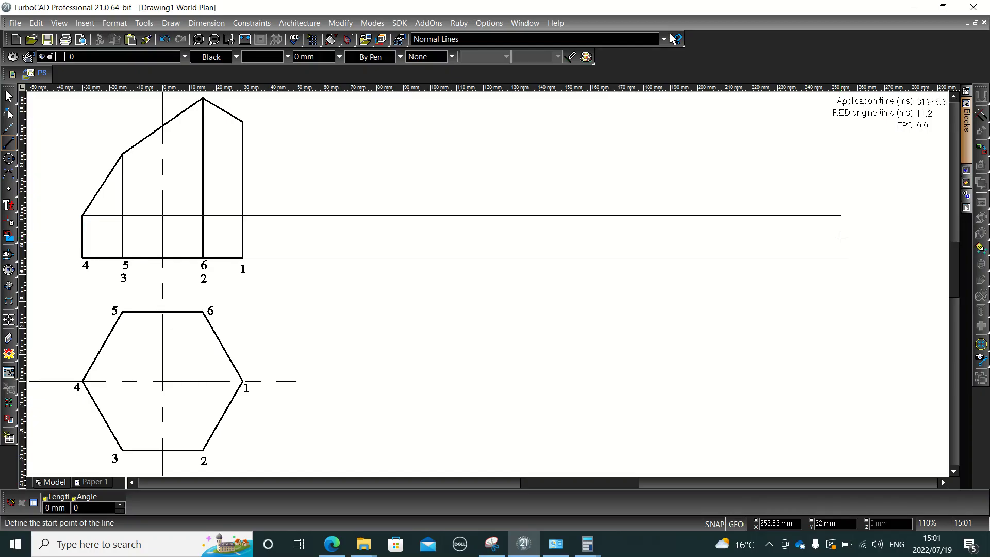
click(123, 154)
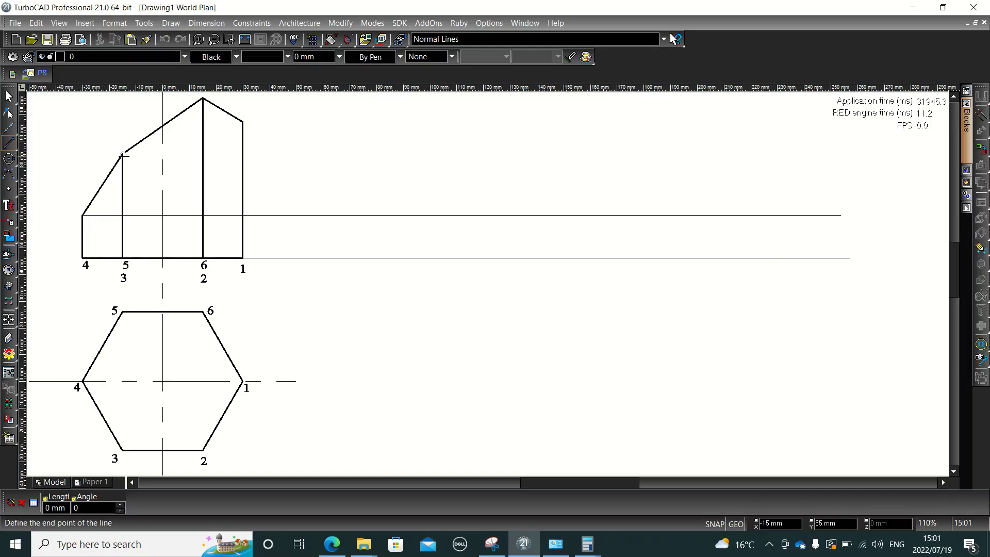
click(836, 183)
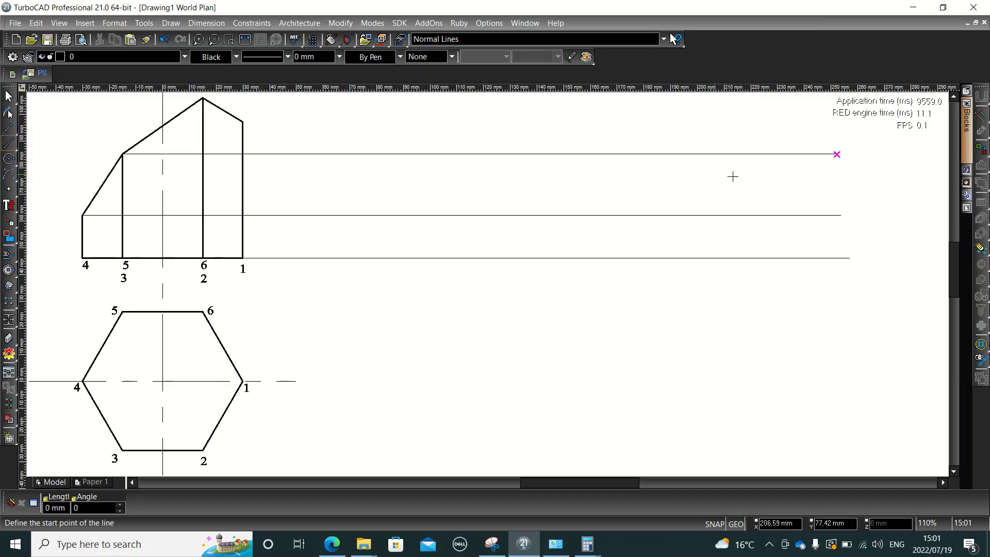
click(243, 122)
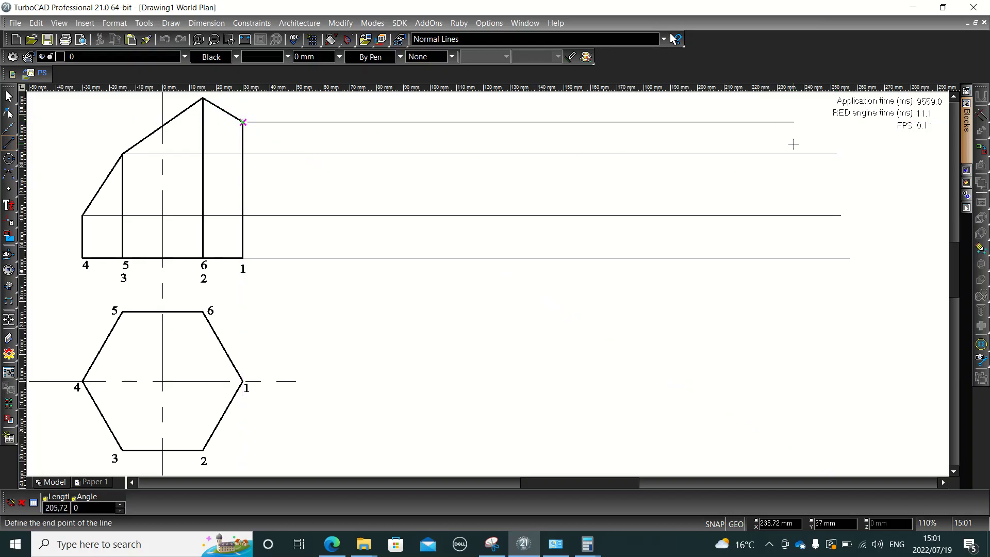
click(833, 142)
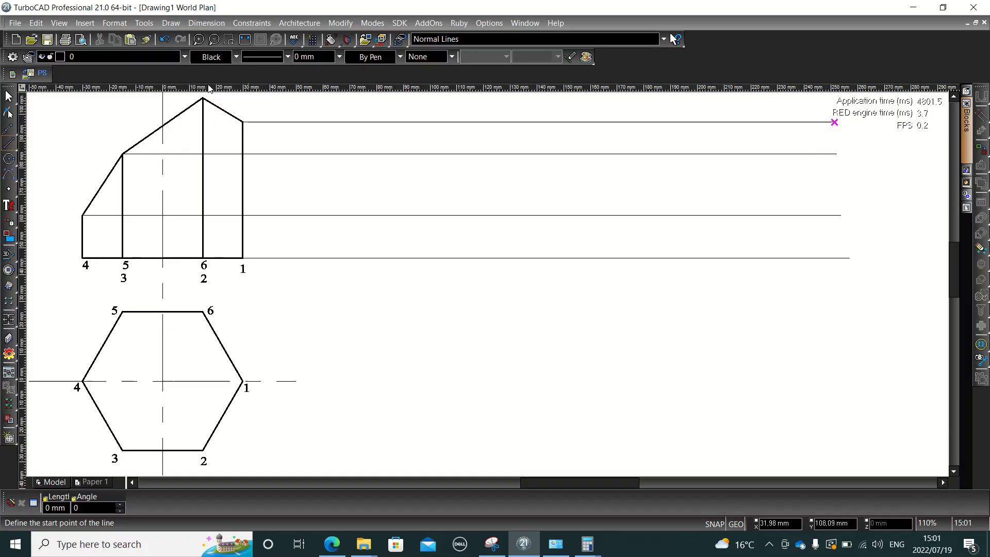
click(203, 98)
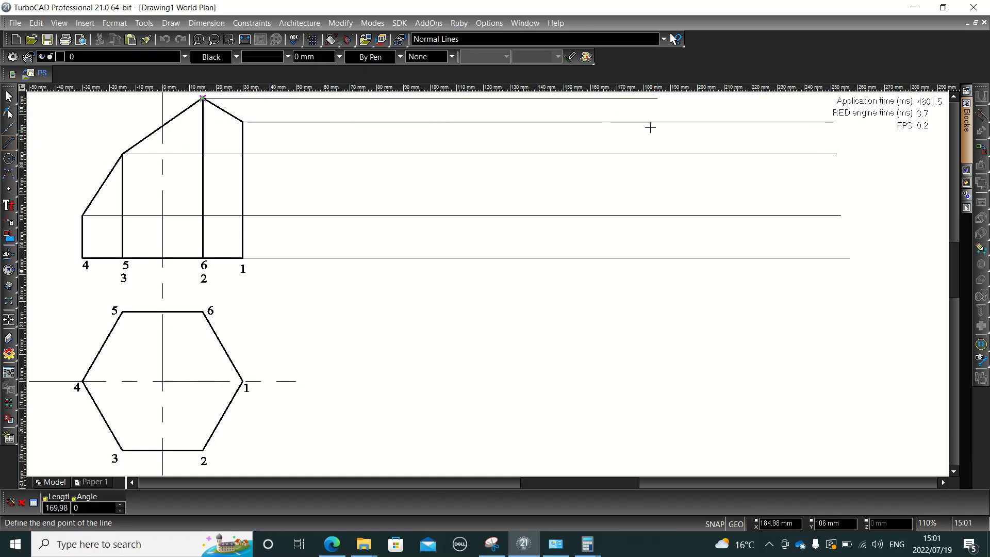
click(832, 142)
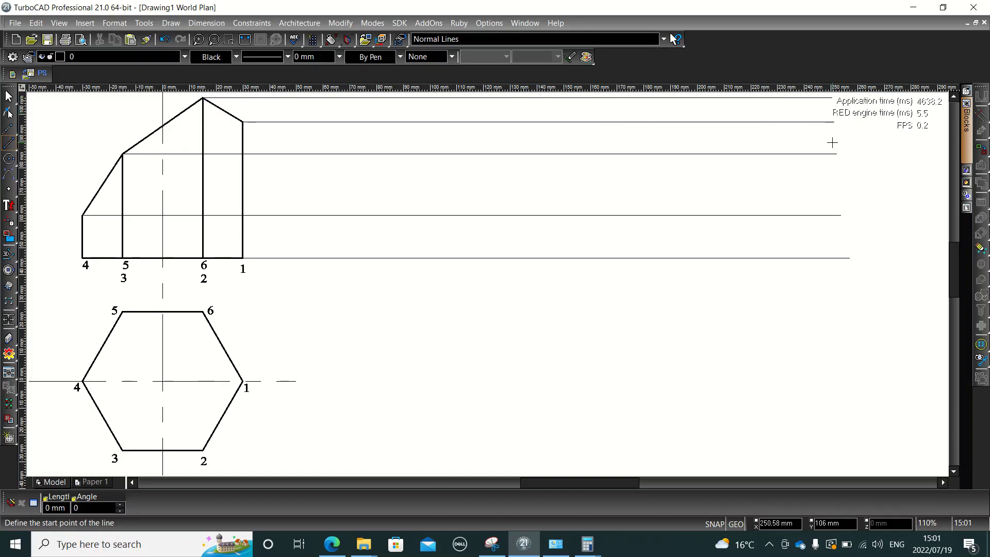
key(shift)
key(shift)
key(shift)
key(shift)
key(shift)
click(327, 171)
Draw a vertical line at X 50 mm, 60 mm long, from the baseline up to the uppermost projection line
click(243, 258)
key(Tab)
key(Tab)
key(Tab)
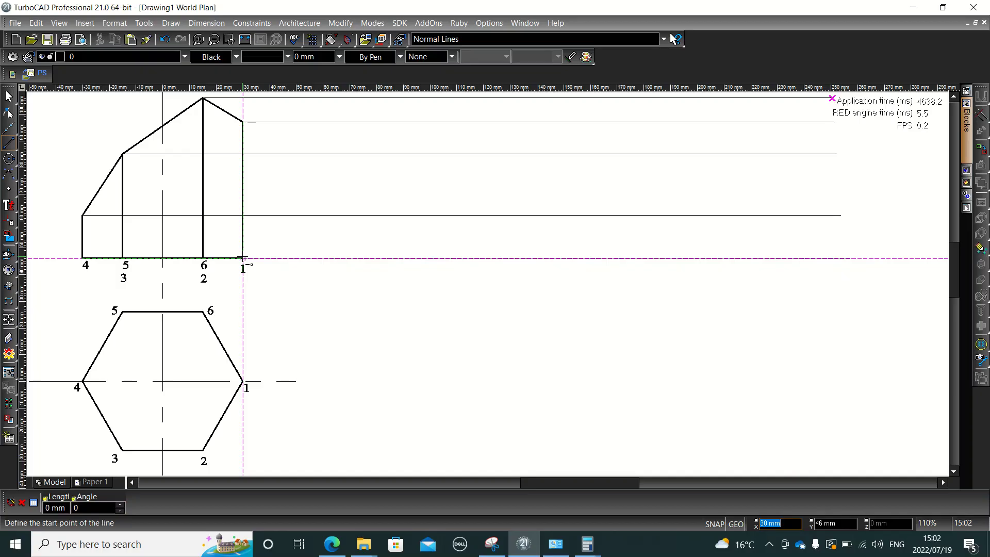
text(50)
key(Return)
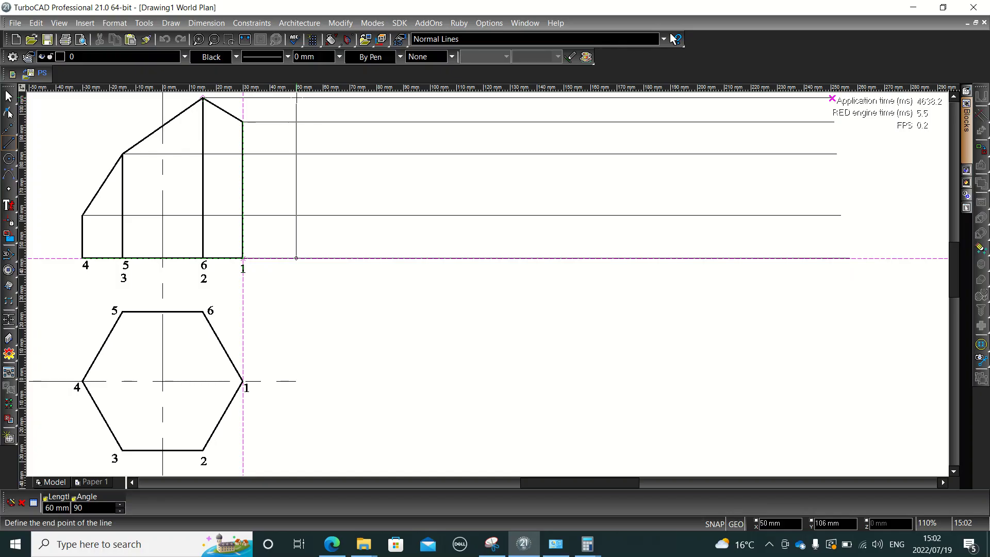
click(296, 98)
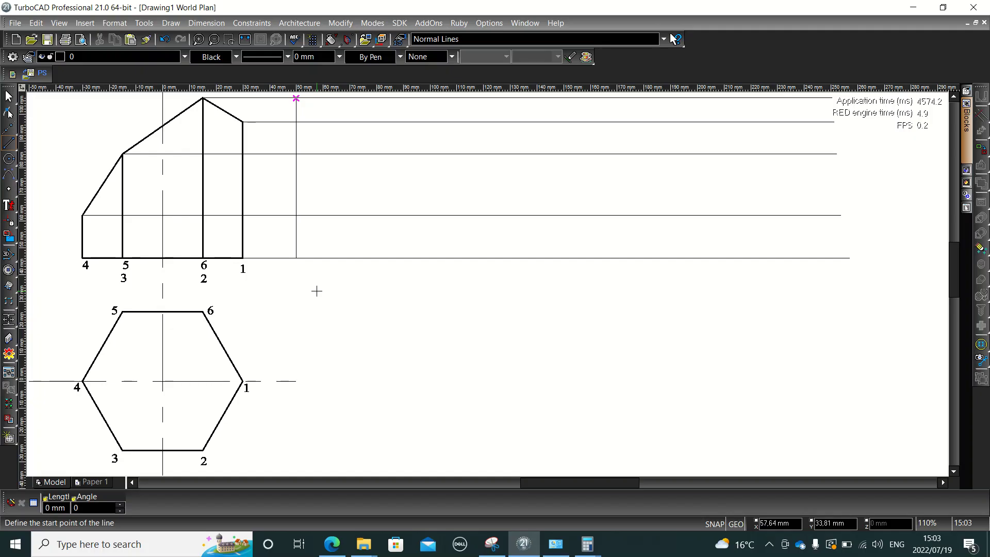
key(Escape)
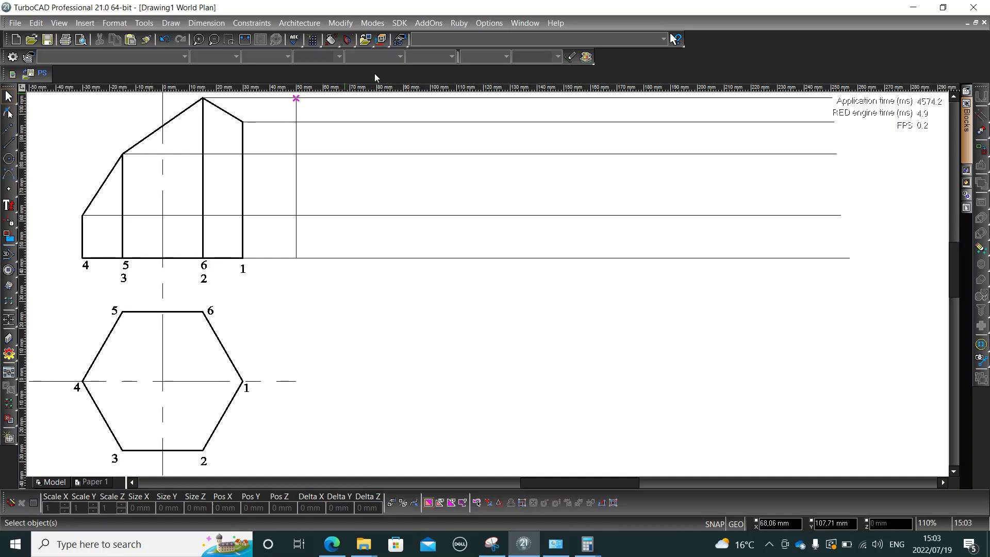
Turn on the Copy toolbar and dock it in the empty row directly above the drawing area
double_click(719, 59)
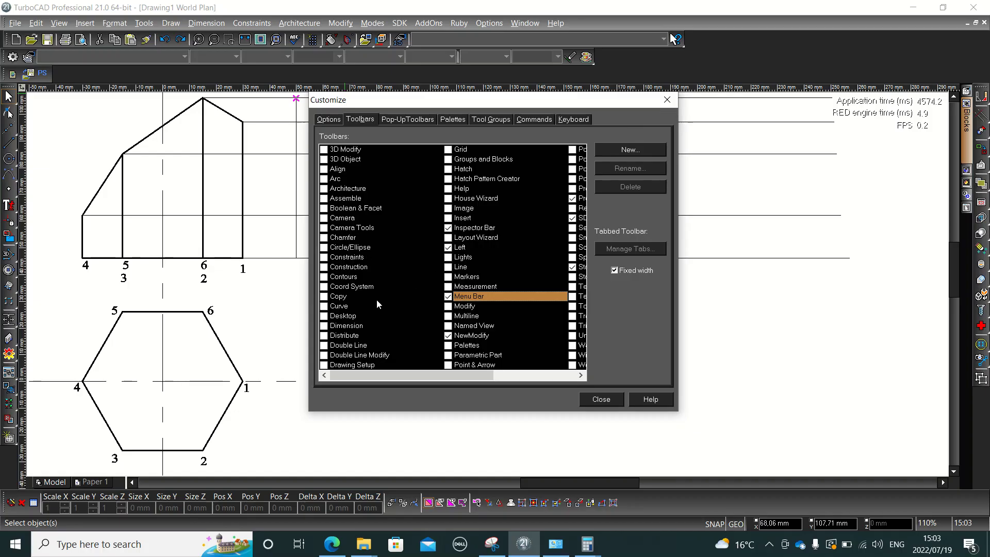
click(326, 299)
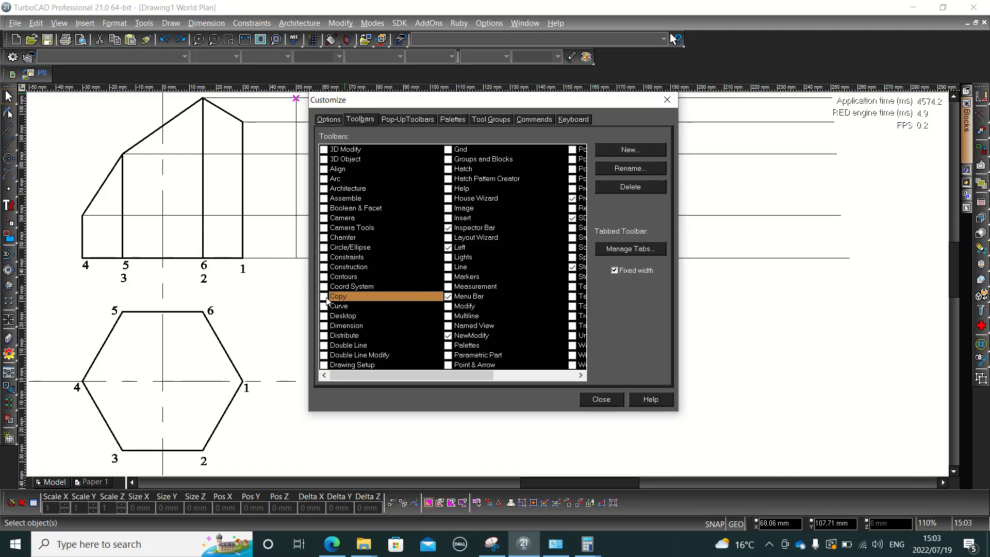
click(323, 298)
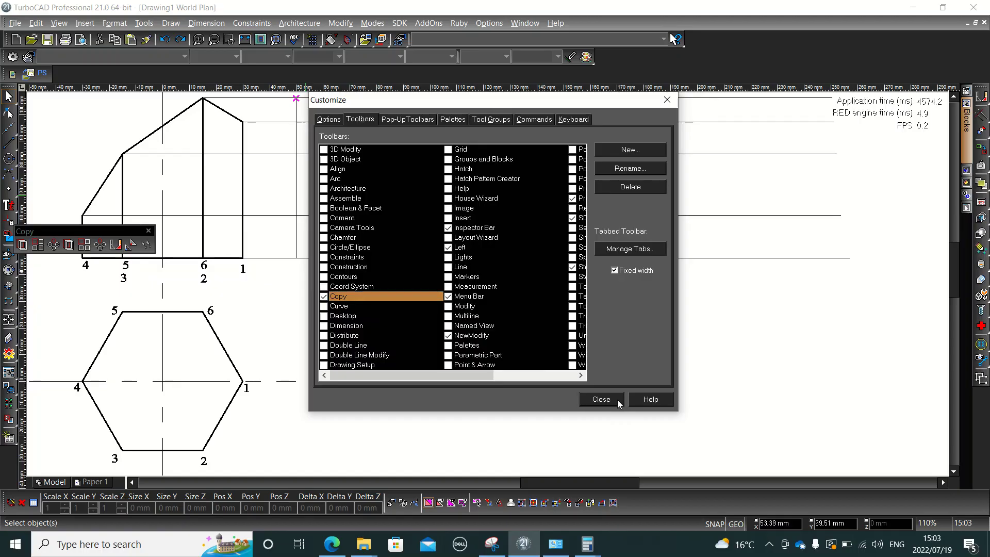
click(601, 399)
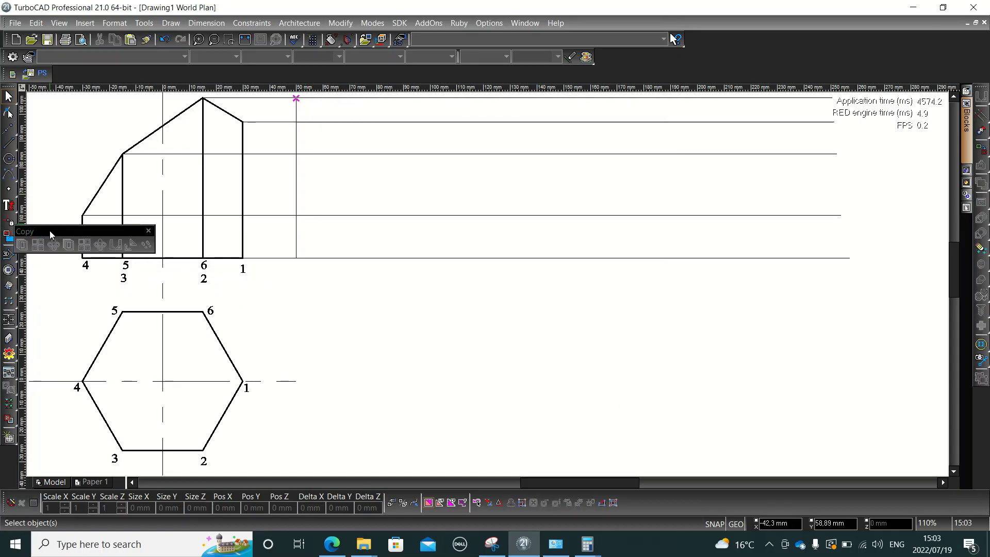
mouse_move(50, 235)
mouse_down()
mouse_move(393, 142)
mouse_move(262, 91)
mouse_move(261, 75)
mouse_up()
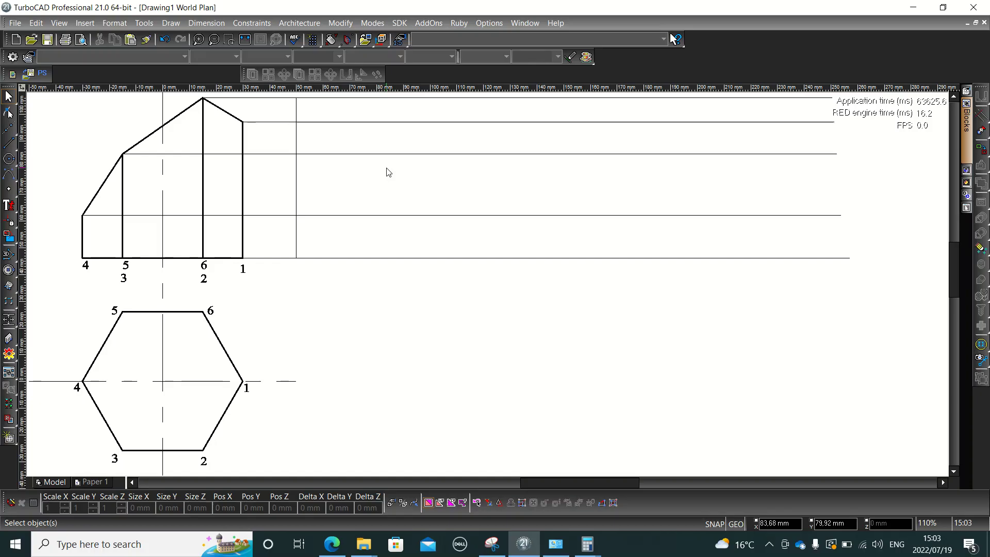
Try a linear copy of the vertical line at X 50 mm with X step 30, Y step 0 and 6 sets, and undo it
click(295, 179)
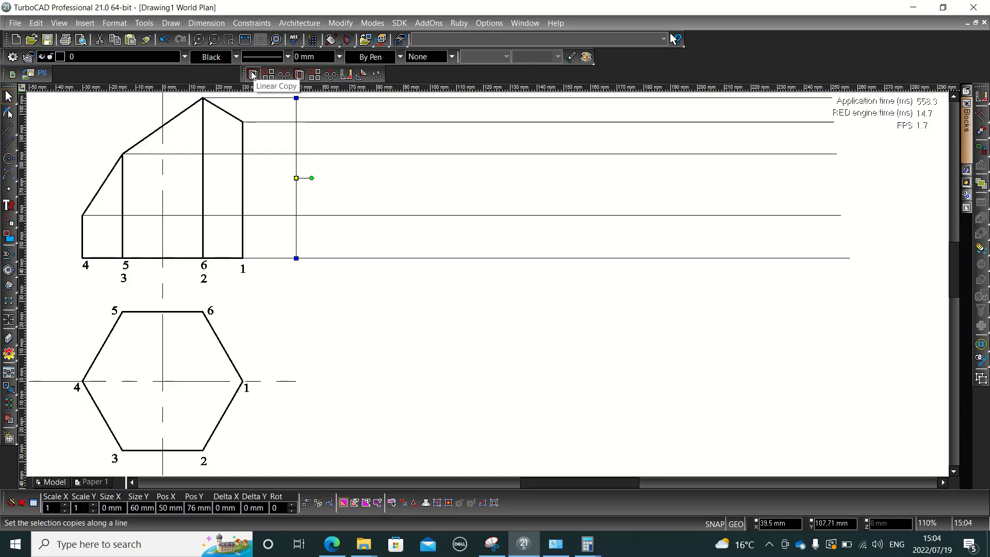
click(252, 76)
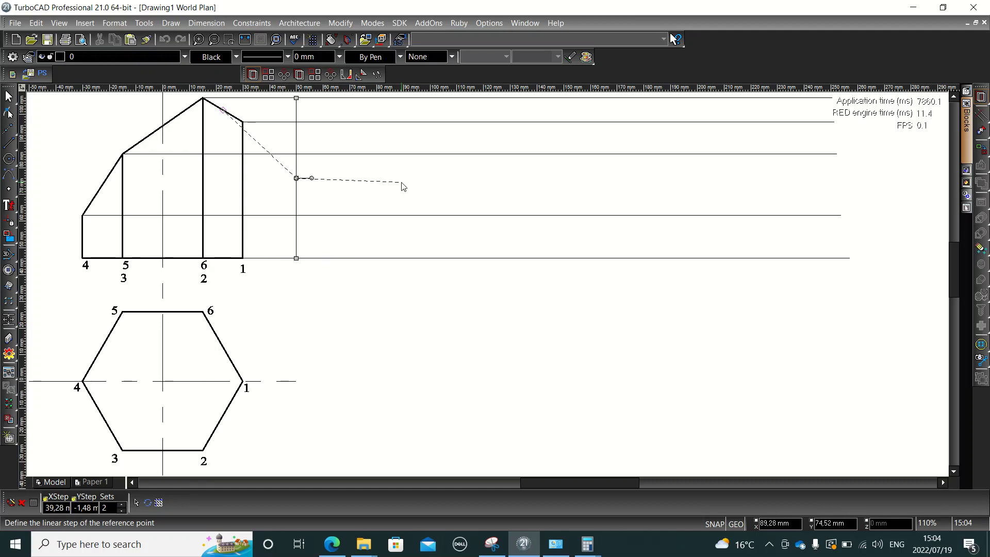
key(Tab)
text(30)
key(Tab)
text(0)
key(Tab)
text(6)
key(Return)
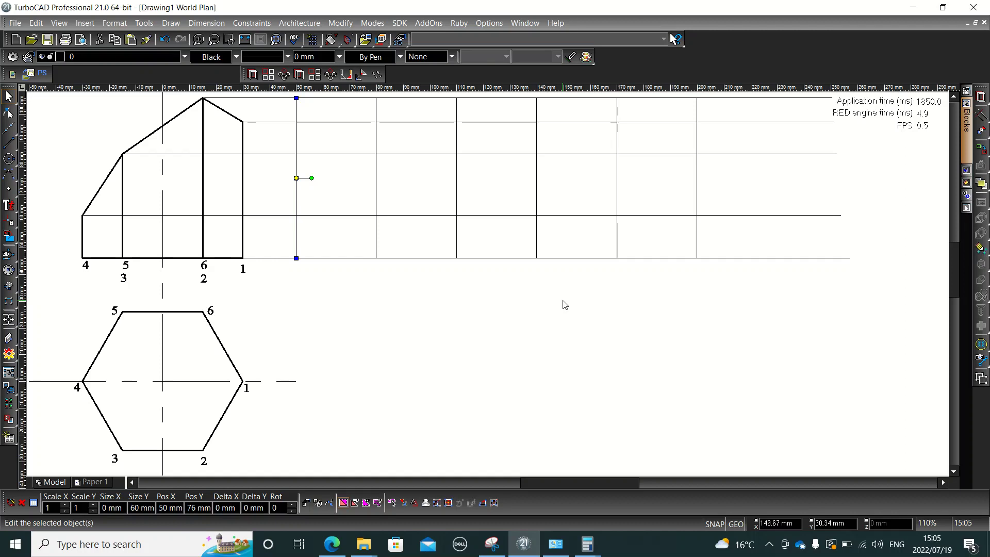
key(ctrl+z)
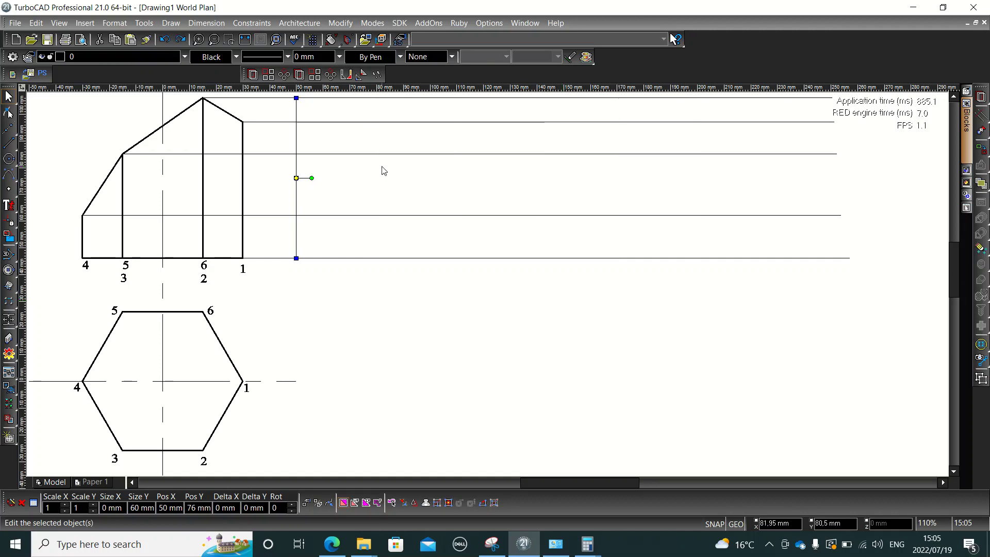
click(370, 285)
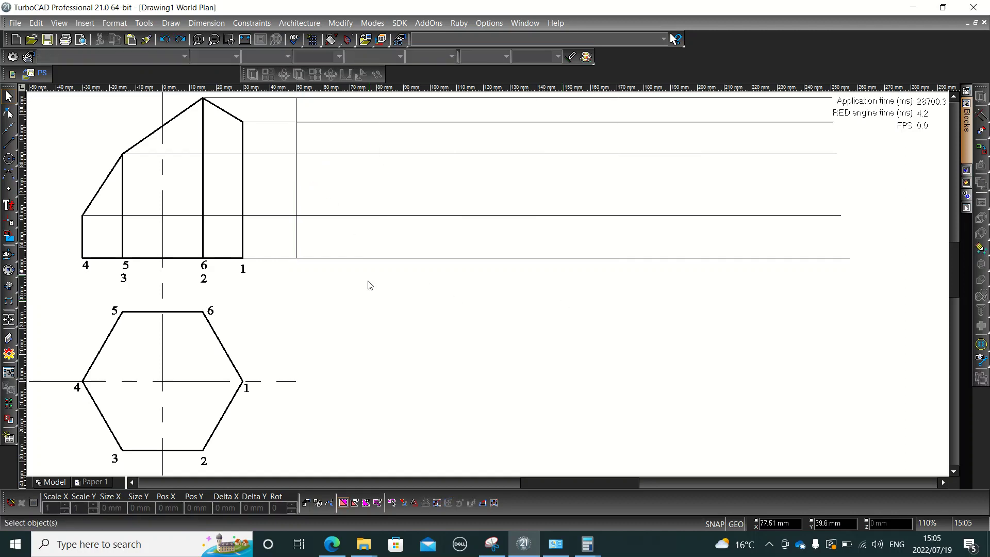
Linear-copy the vertical line at X 50 mm rightward with X step 30 and Y step 0, making seven verticals in total
click(297, 194)
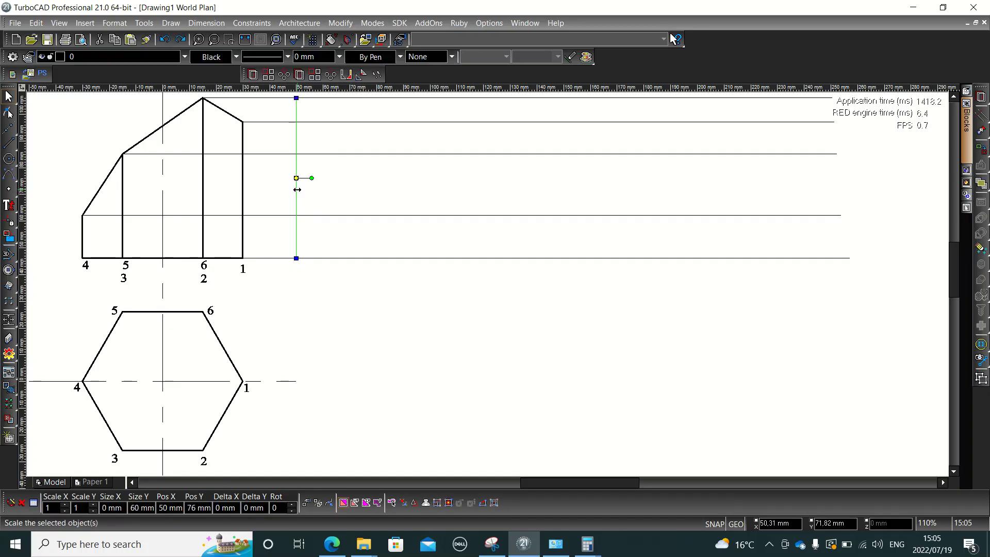
click(253, 75)
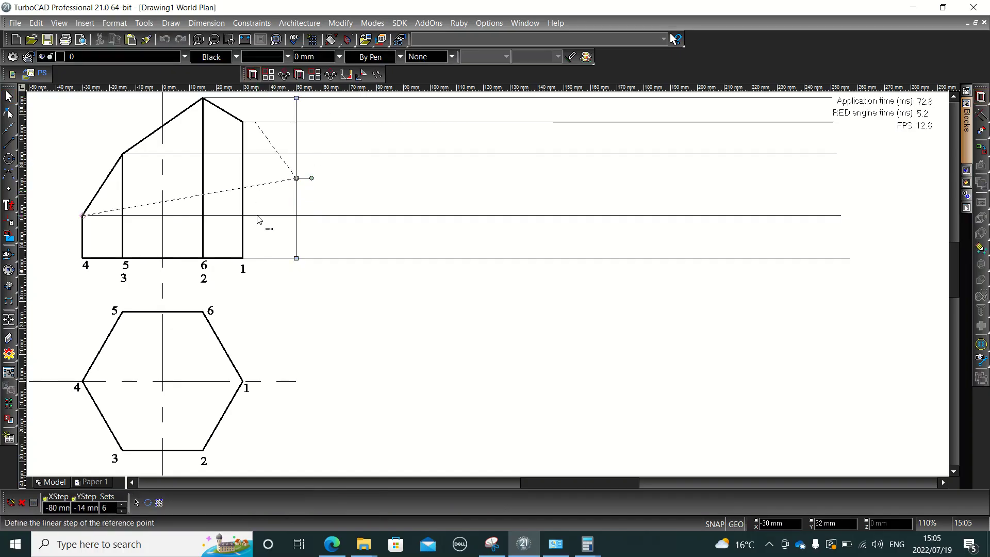
key(Tab)
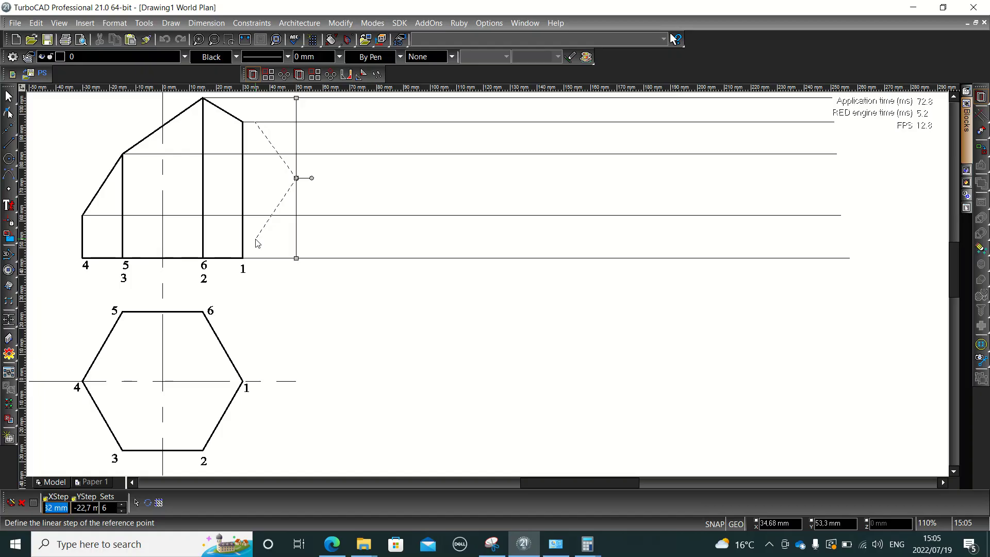
text(30)
key(Tab)
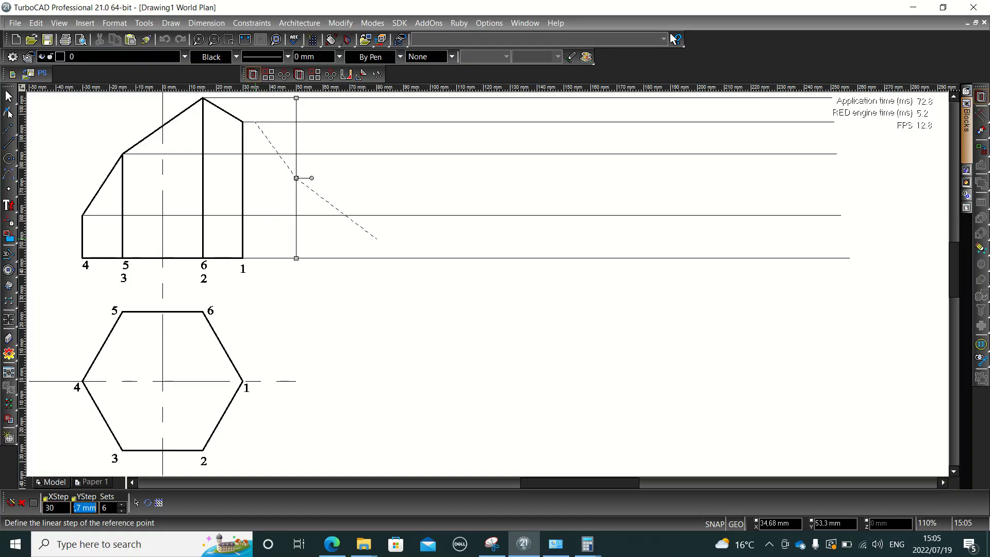
text(0)
key(Tab)
key(Return)
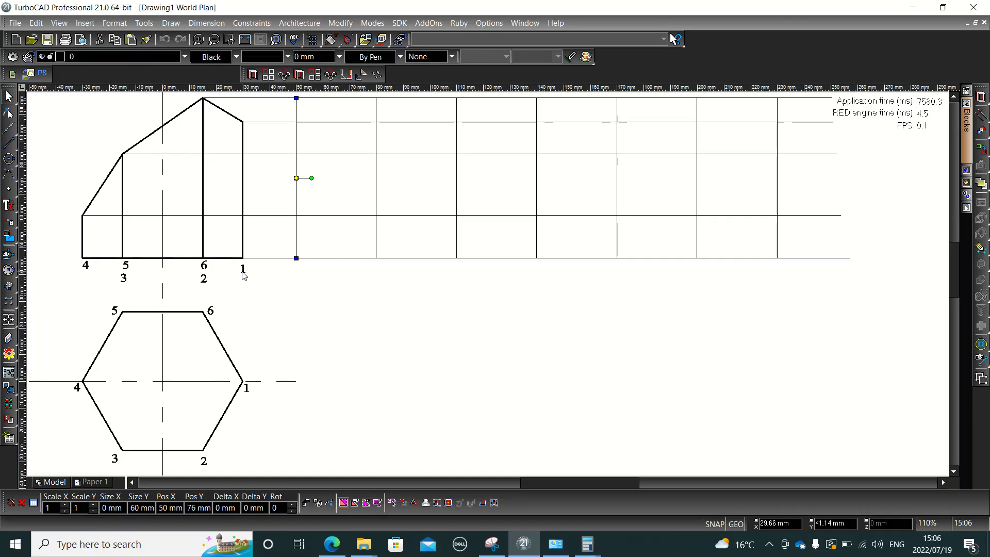
Copy the front view's label 1 and place the copy just below the foot of the first development vertical, at X 50 mm, Y 46 mm
click(242, 270)
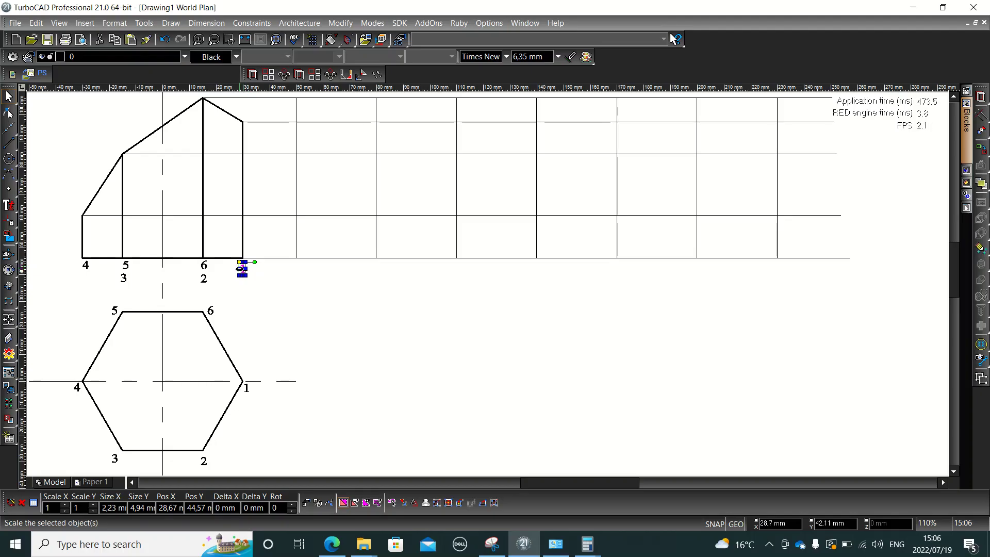
click(332, 326)
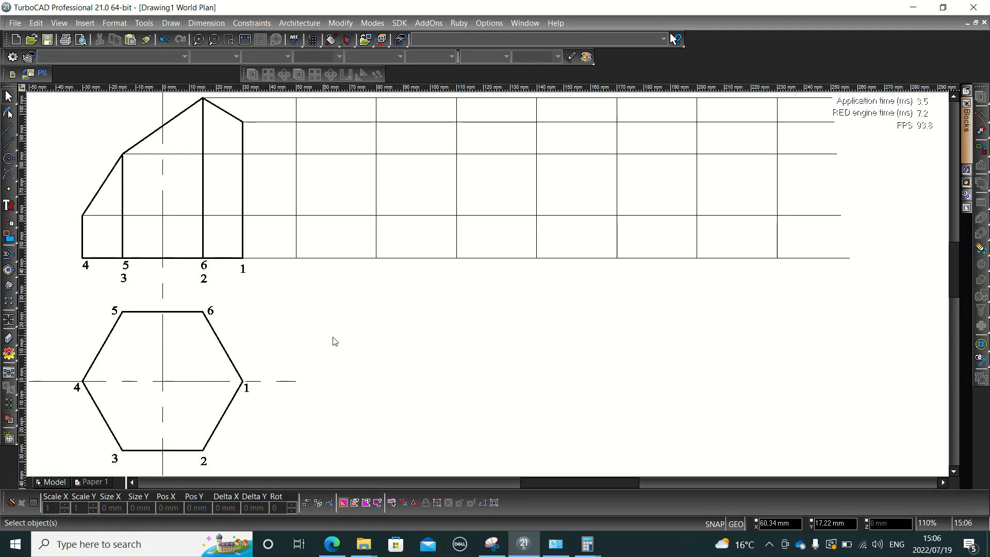
click(243, 269)
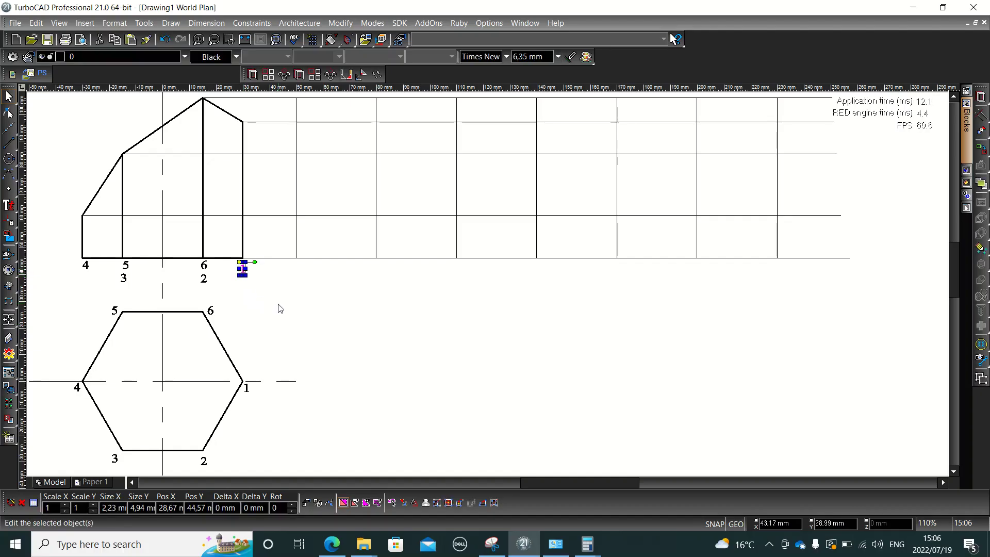
click(306, 322)
key(ctrl+v)
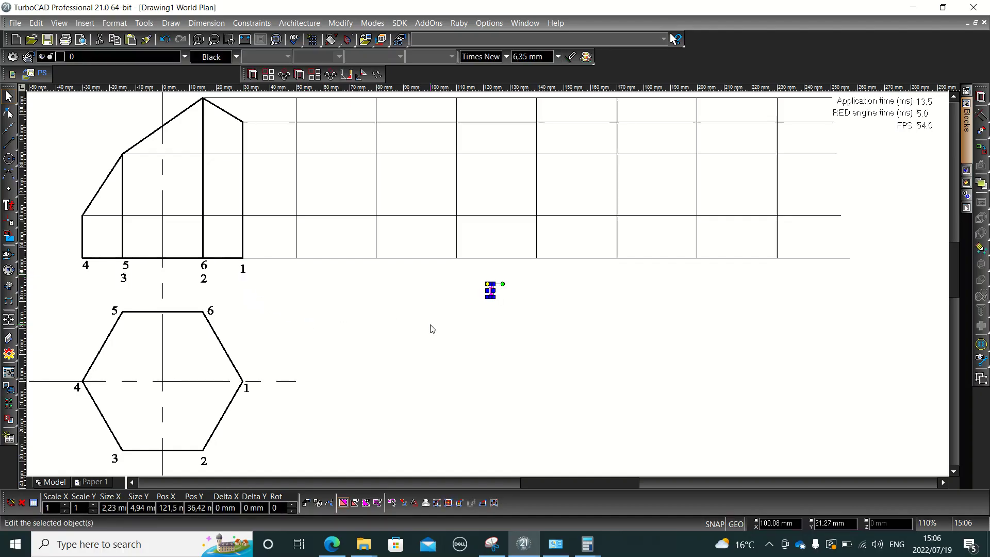
click(487, 284)
click(299, 267)
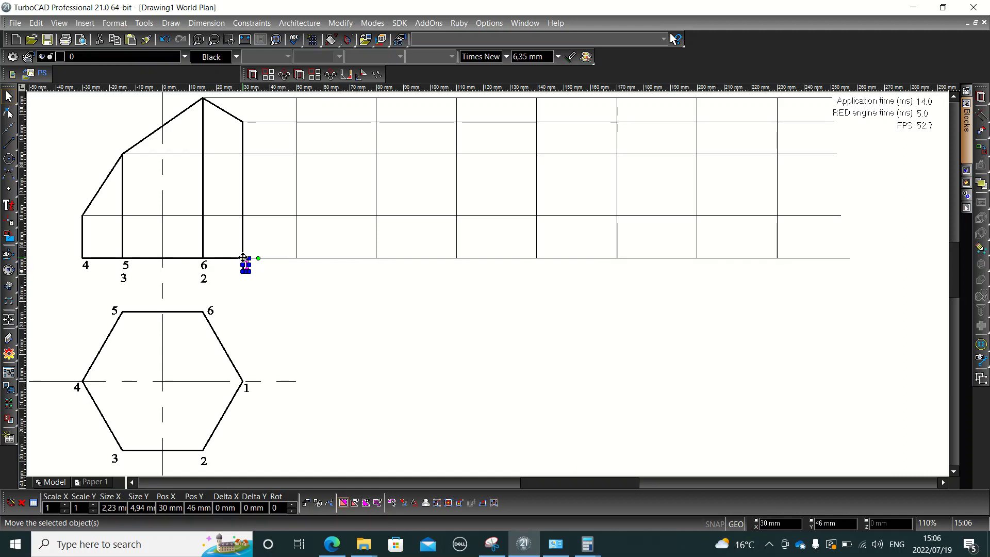
click(243, 257)
click(296, 266)
click(345, 297)
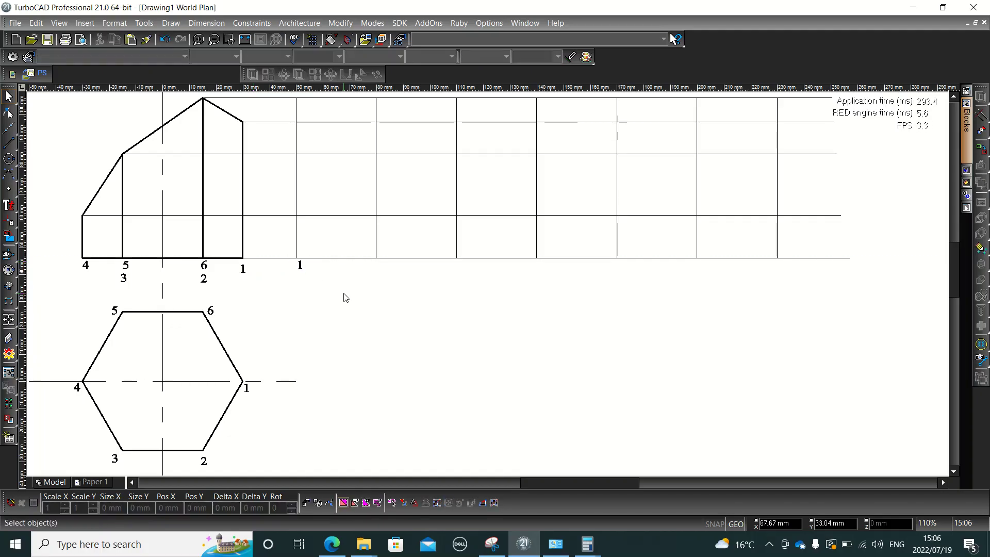
click(300, 265)
click(296, 258)
click(297, 263)
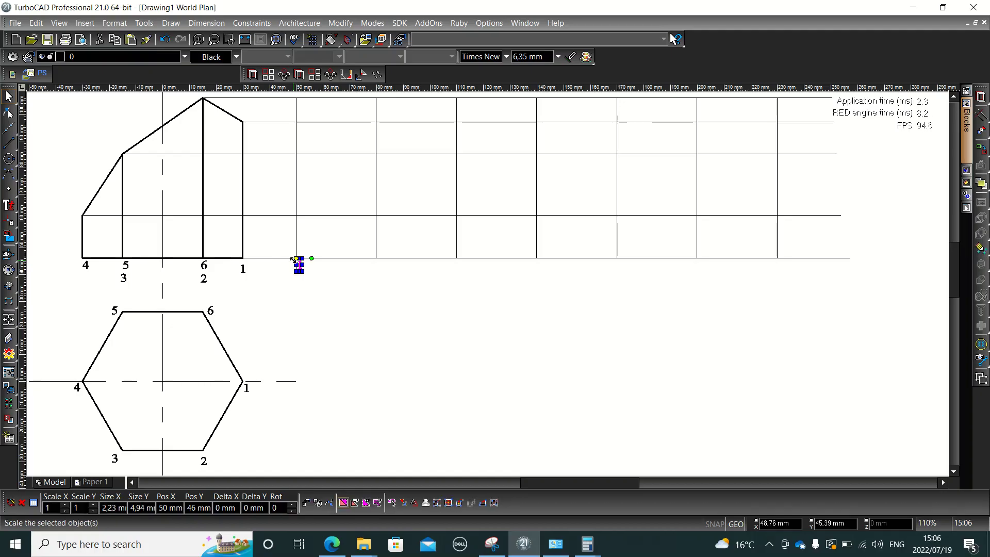
Copy the front view's labels 2 and 3 to just below the feet of the second and third development verticals, at X 80 and 110 mm
click(204, 279)
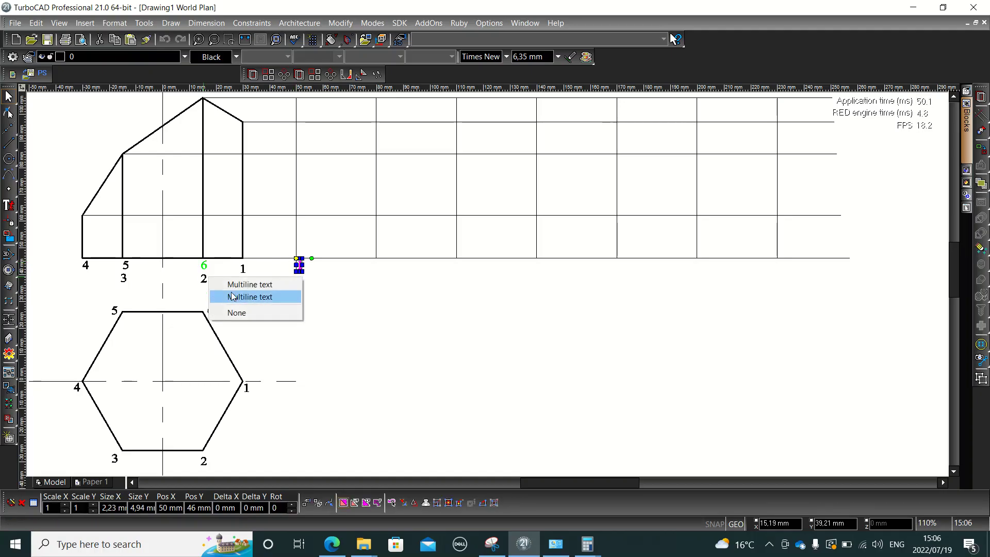
click(266, 285)
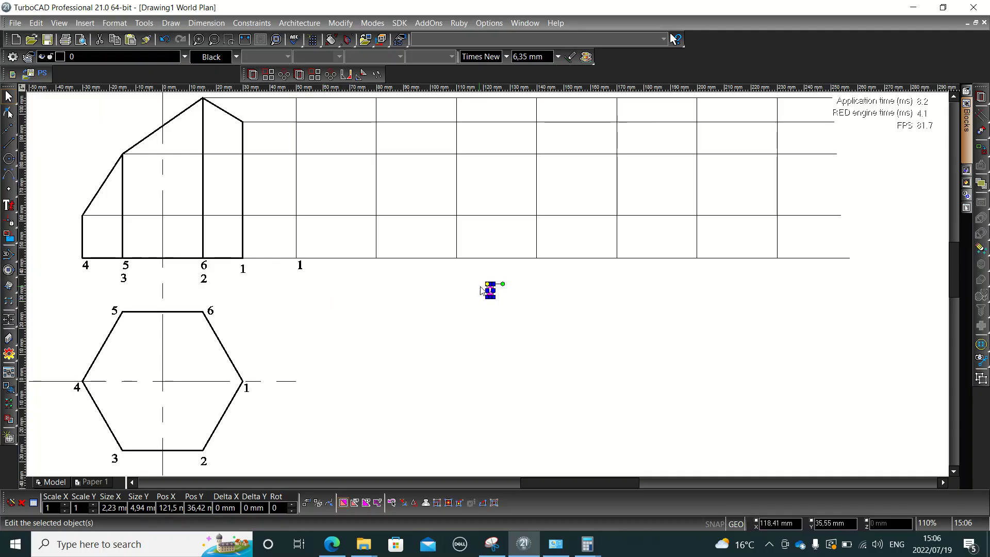
drag(487, 285, 375, 261)
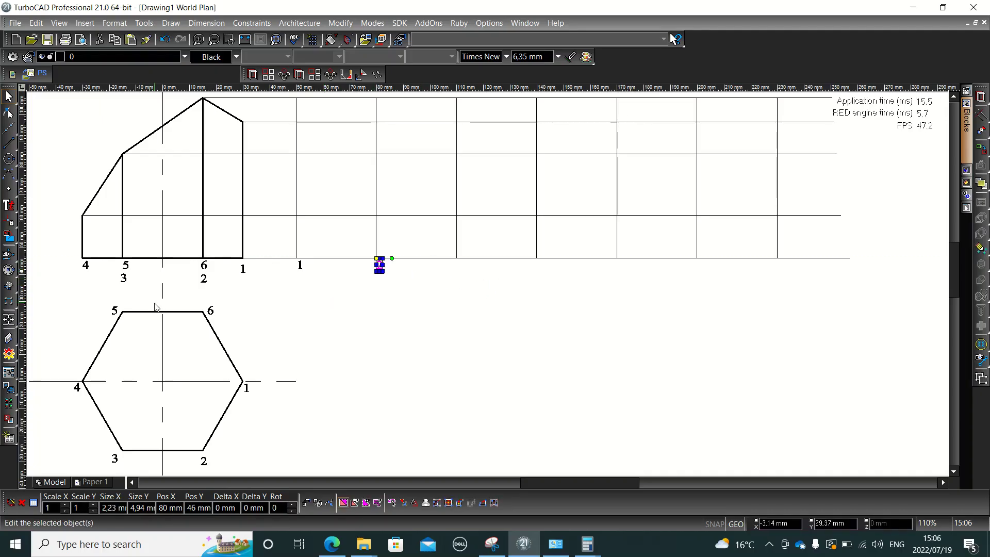
click(125, 279)
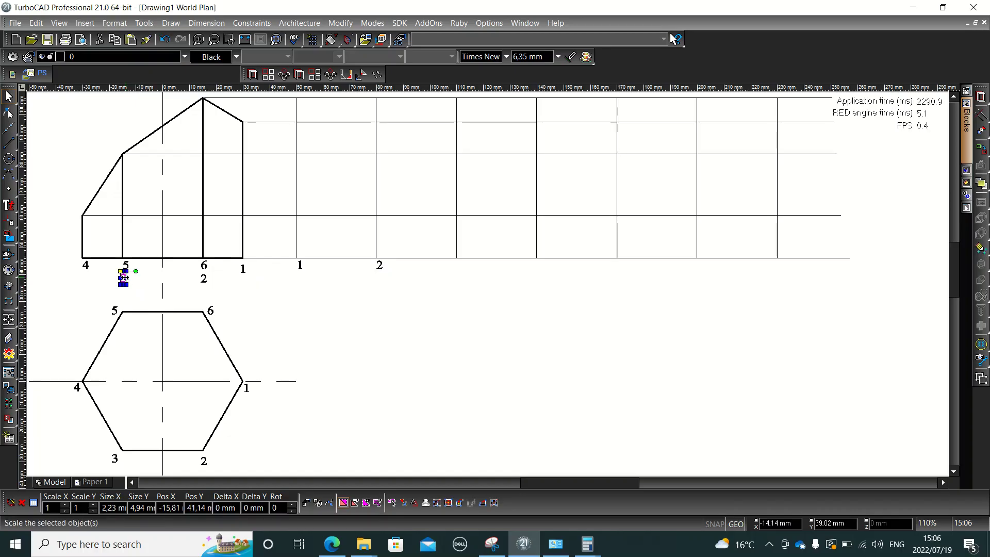
drag(123, 277, 456, 259)
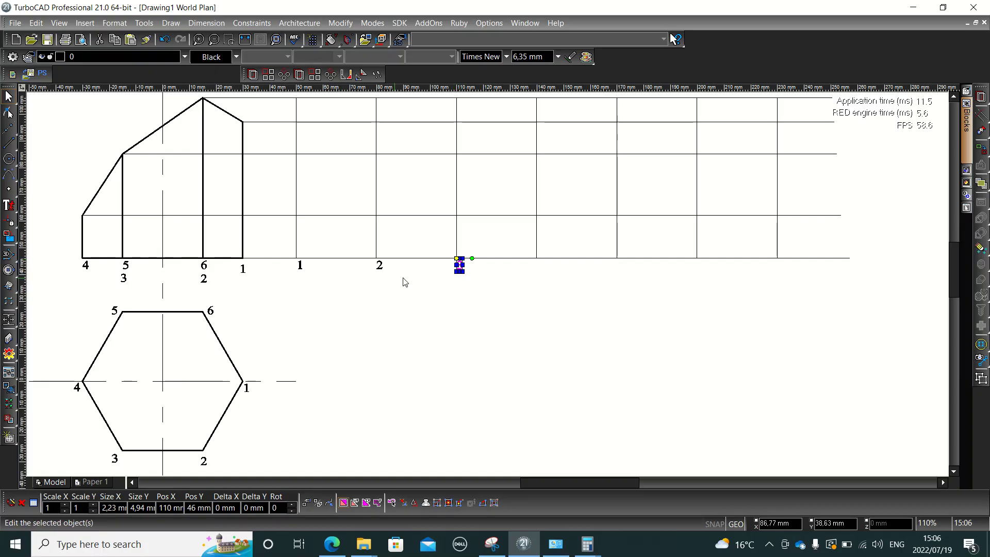
Copy the front view's label 4 and place the copy just below the foot of the fourth development vertical, at about X 138 mm
click(86, 268)
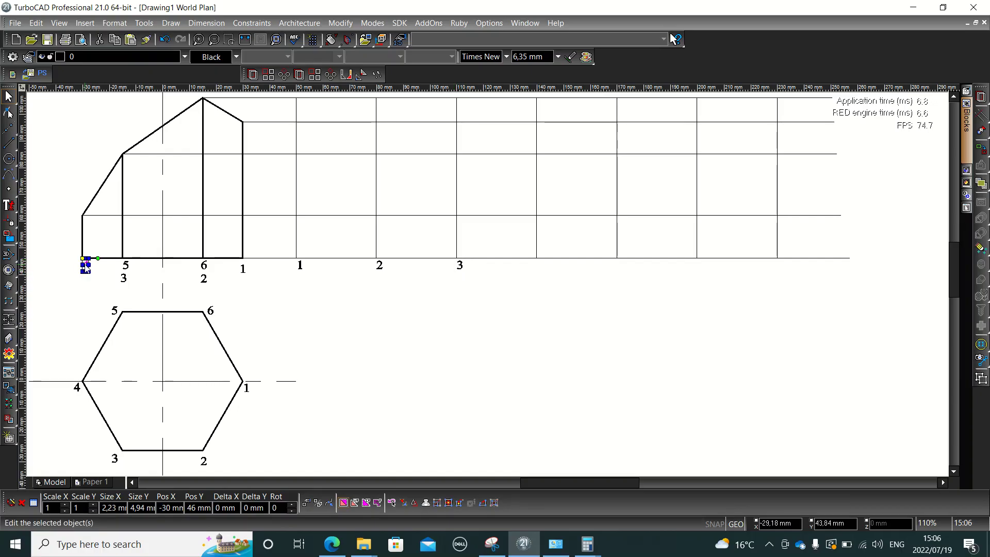
drag(86, 268, 495, 286)
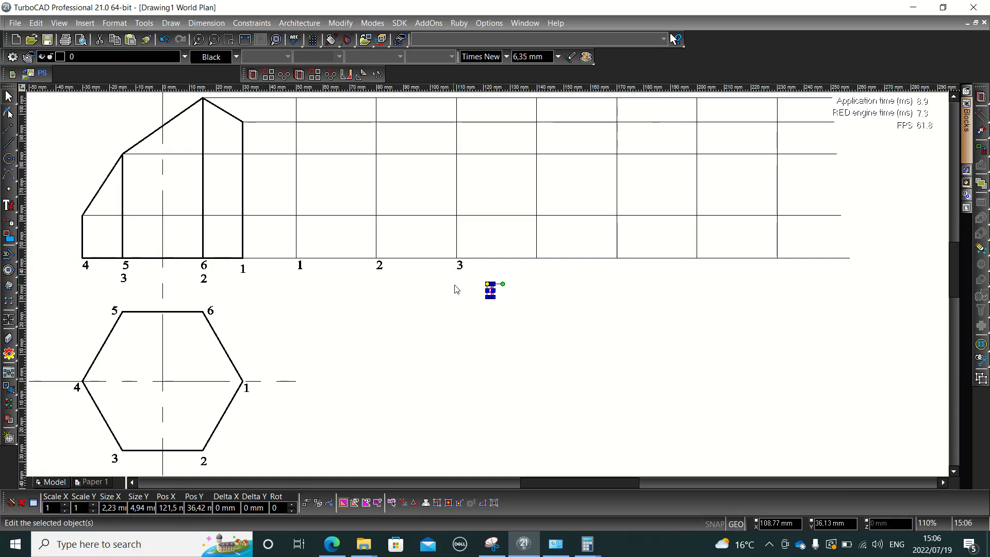
click(487, 284)
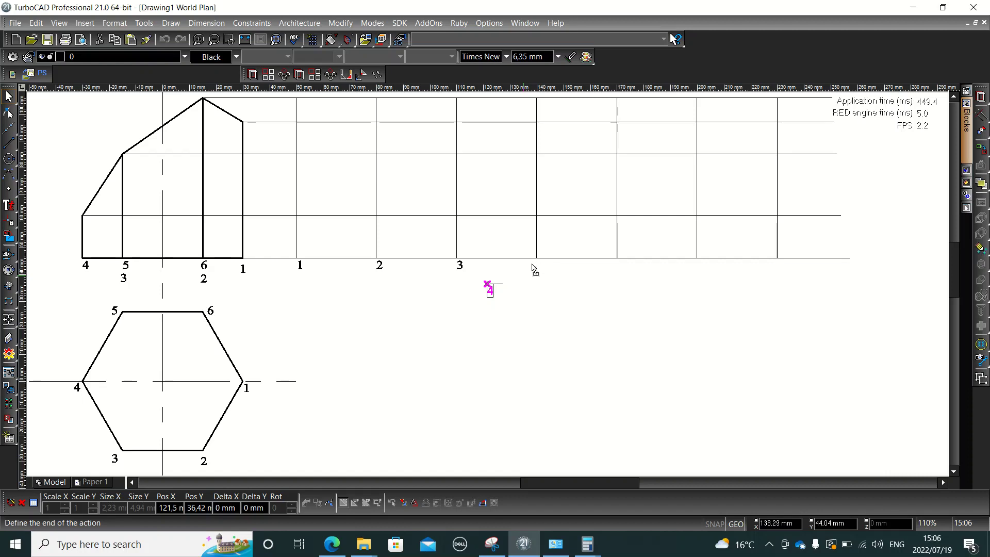
click(534, 268)
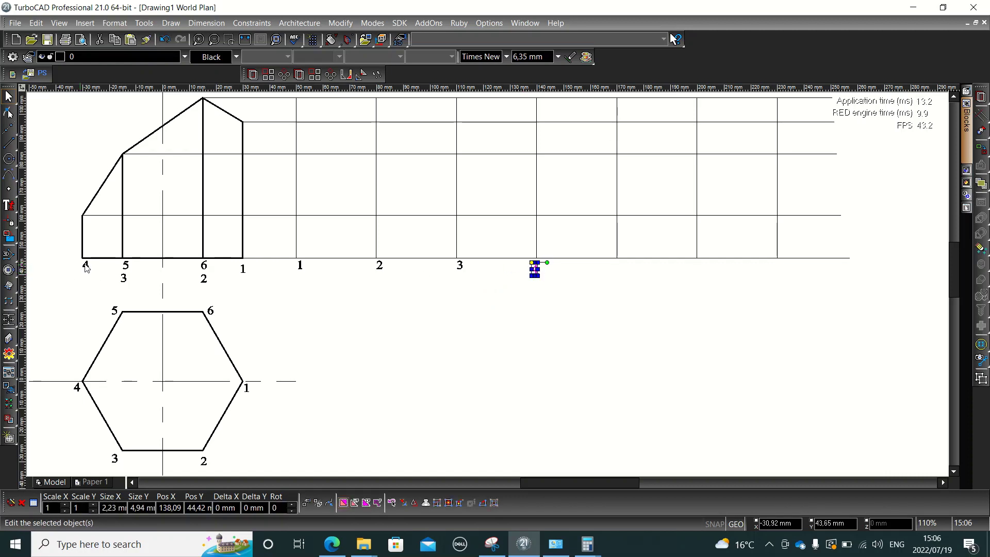
Copy the front view's label 5 and place the copy just below the foot of the fifth development vertical, at X 170 mm, Y 46 mm
click(125, 266)
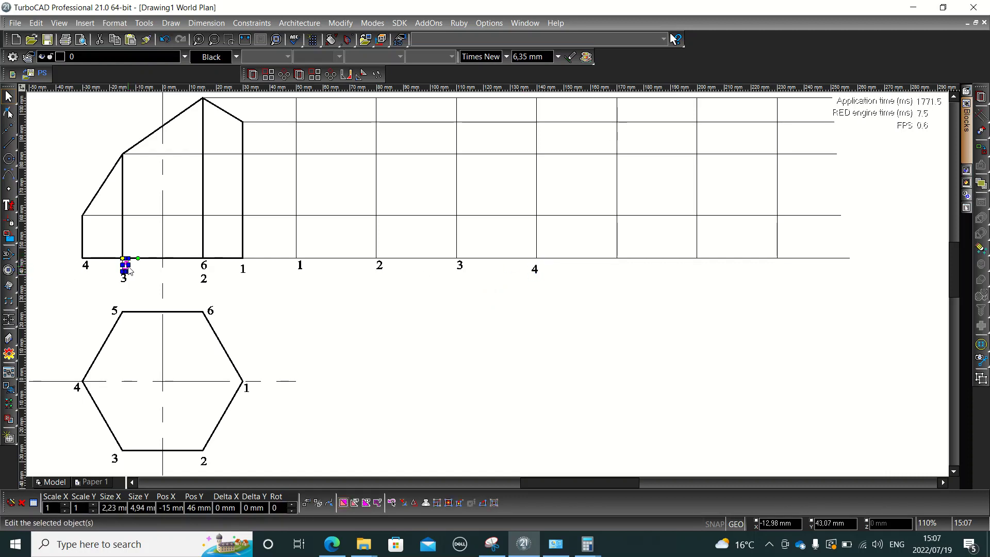
drag(126, 266, 488, 284)
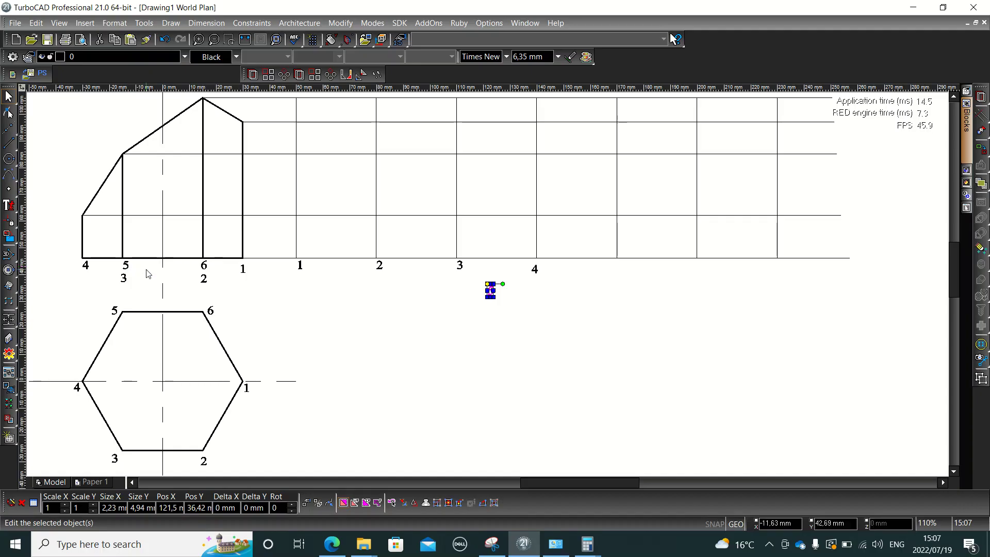
click(488, 284)
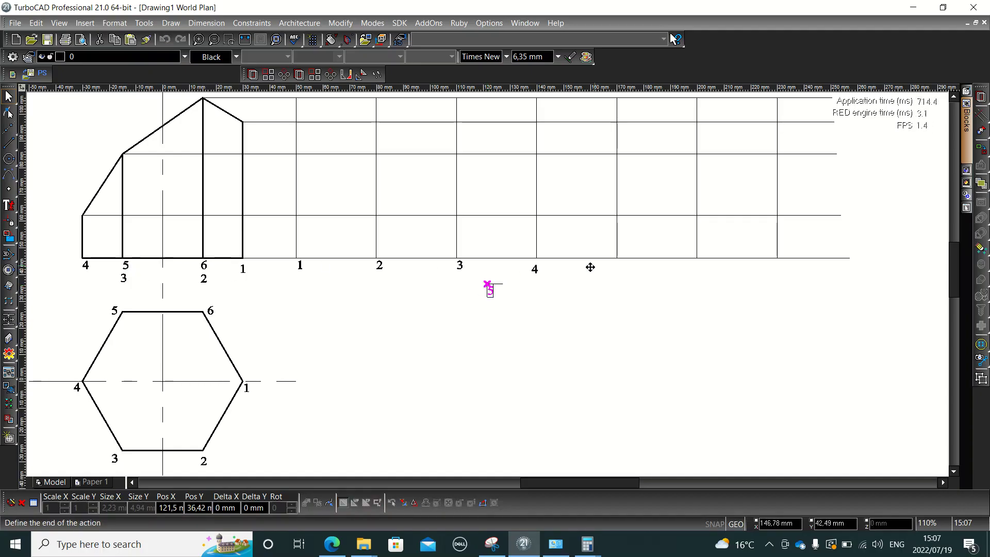
click(619, 267)
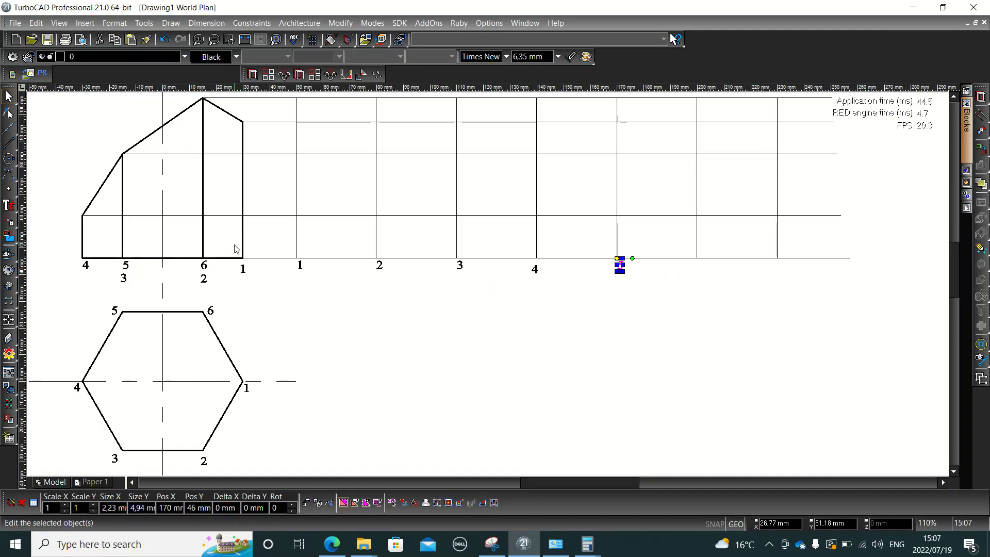
Copy the front view's label 6 and place the copy just below the foot of the sixth development vertical, at about X 199 mm, Y 45 mm
click(204, 267)
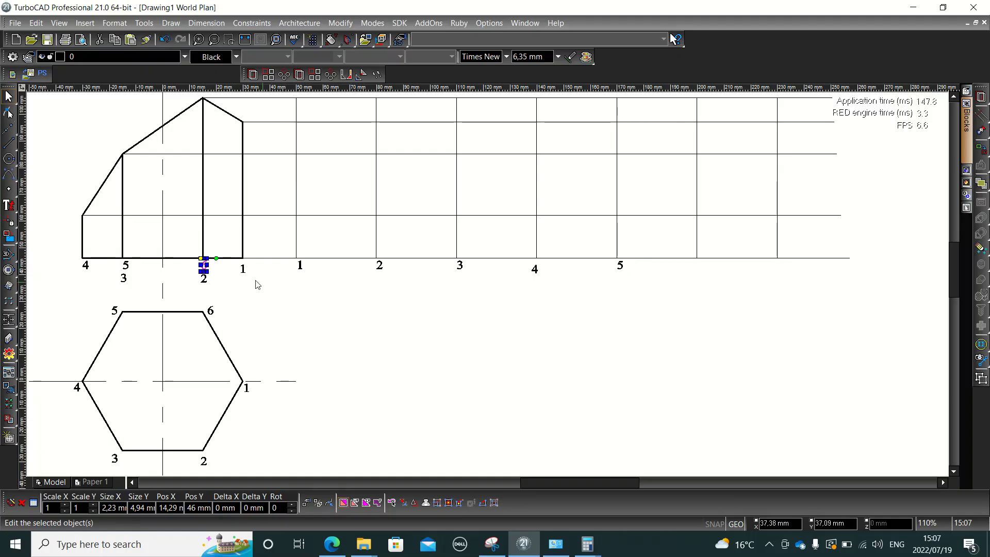
key(ctrl+c)
key(ctrl+v)
drag(487, 283, 696, 261)
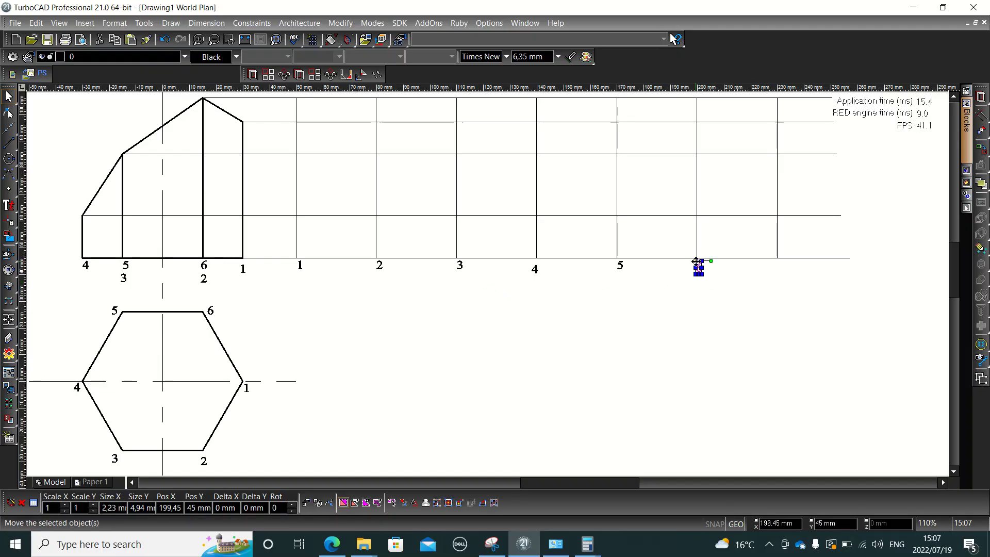
Move the development's label 4 slightly up so it lines up with labels 3 and 5 below the baseline
click(536, 269)
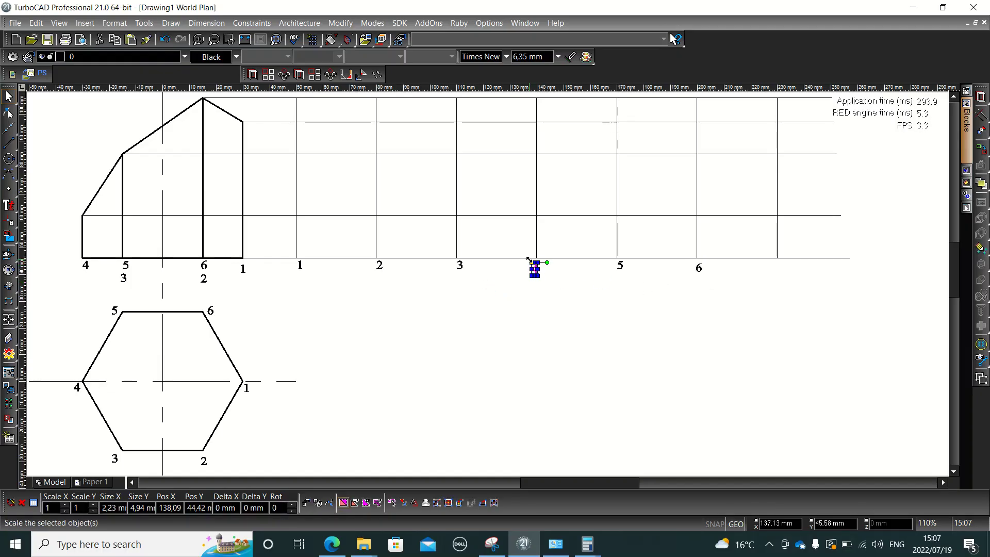
drag(531, 262, 531, 257)
click(534, 303)
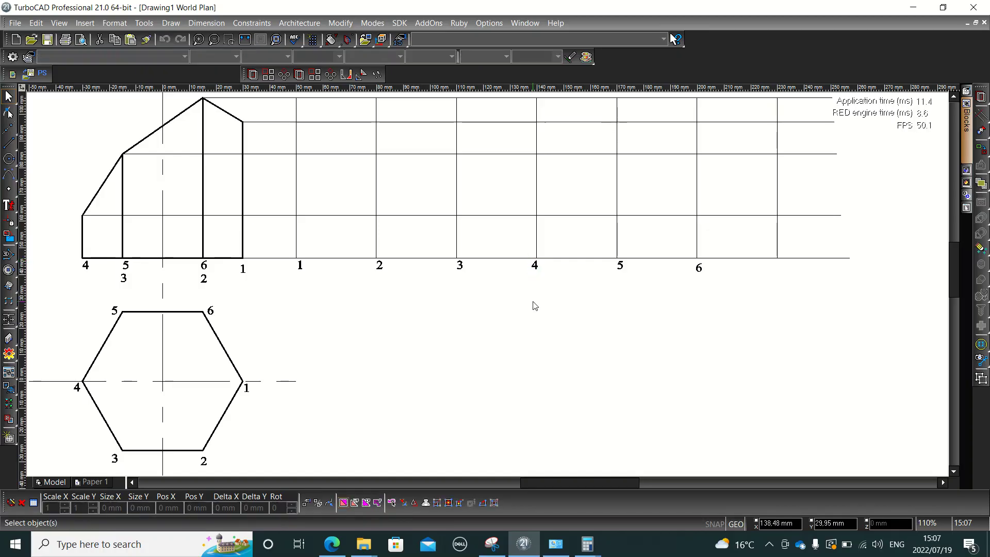
Copy the development's first label 1 and place the copy just below the foot of the seventh vertical
click(300, 269)
key(ctrl+c)
key(ctrl+v)
click(490, 283)
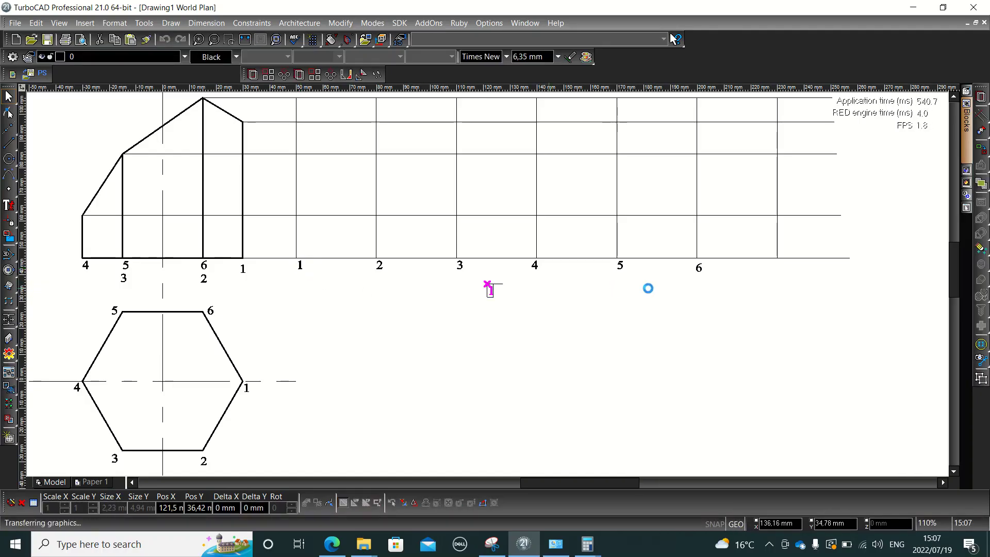
click(777, 260)
click(670, 294)
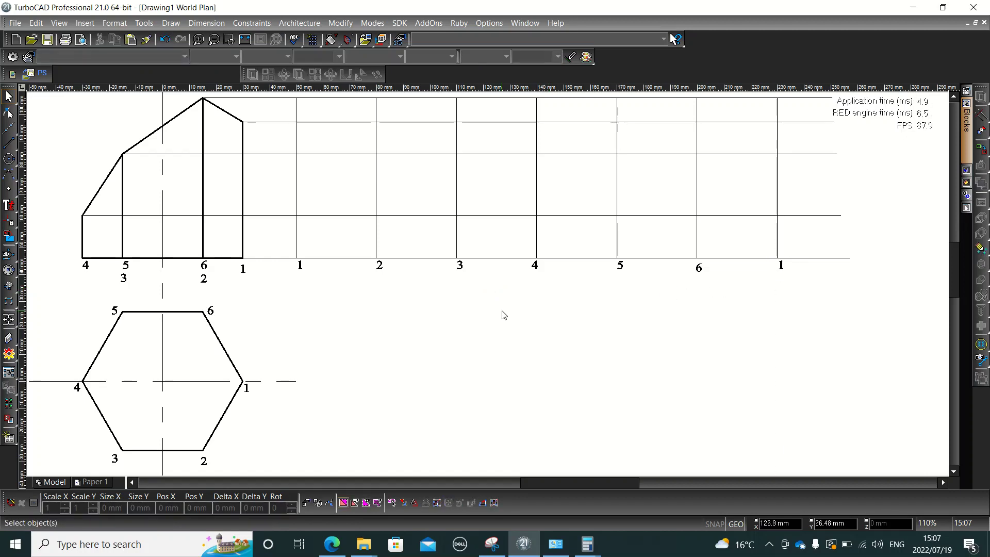
Draw the development's upper edge as a 0,5 mm wide polyline through the points where verticals 1 to 7 meet their projected heights
drag(958, 274, 957, 270)
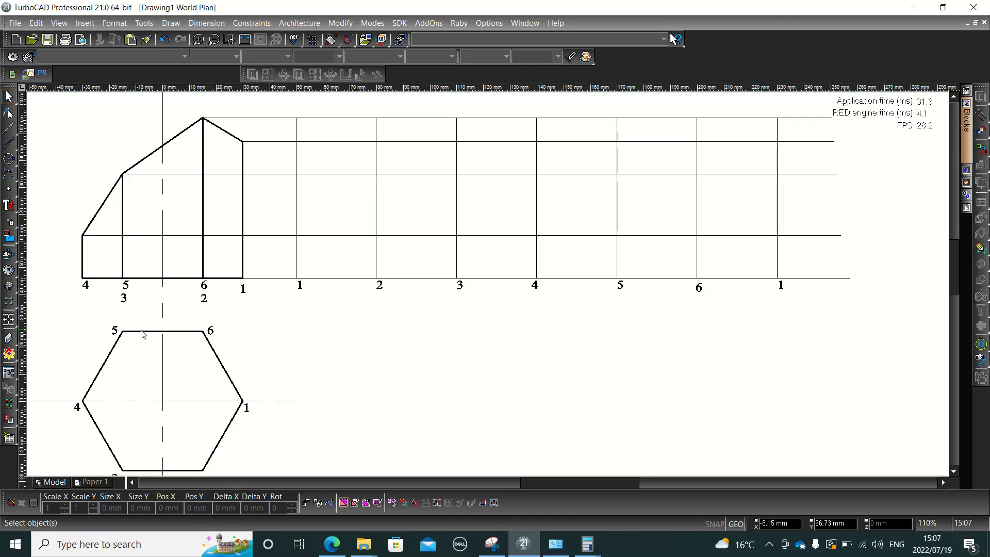
click(15, 150)
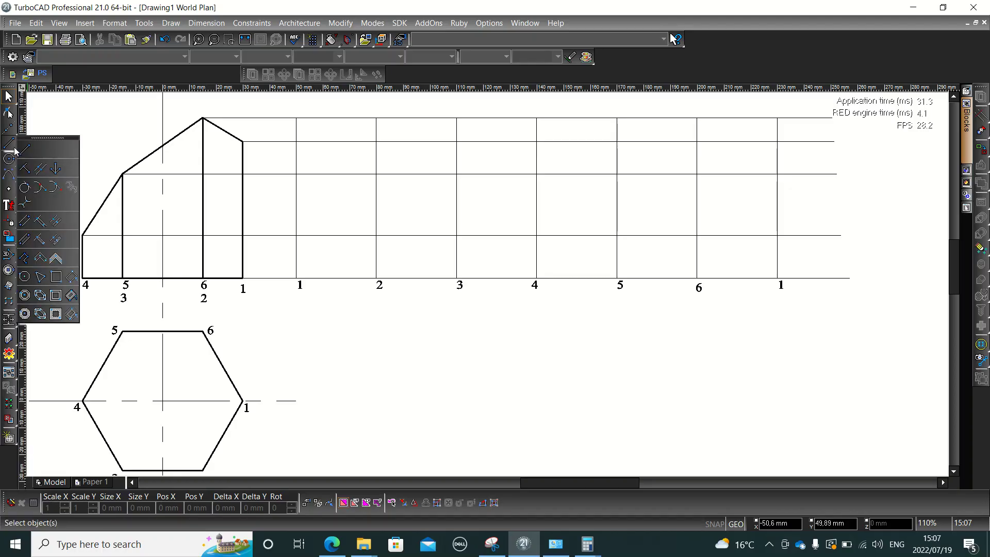
click(27, 262)
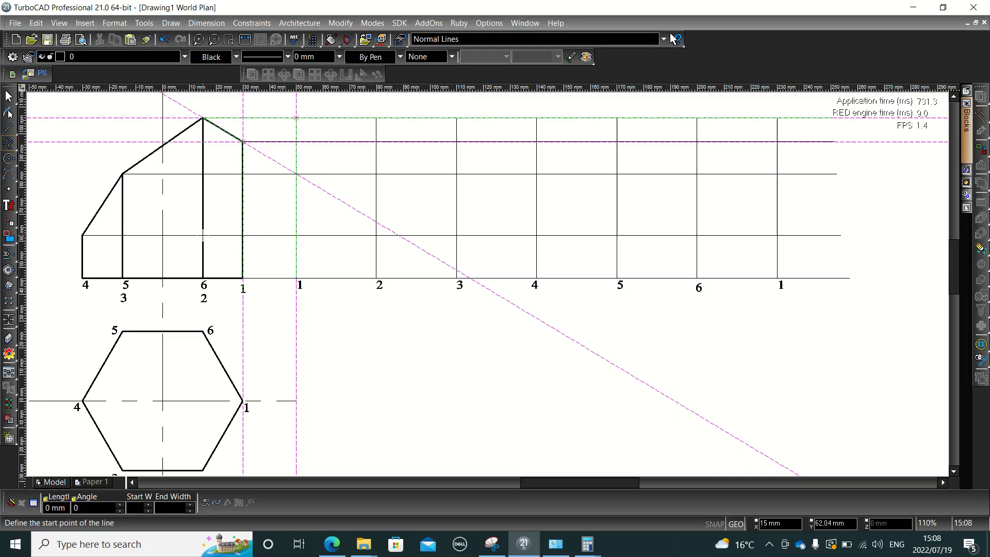
click(296, 142)
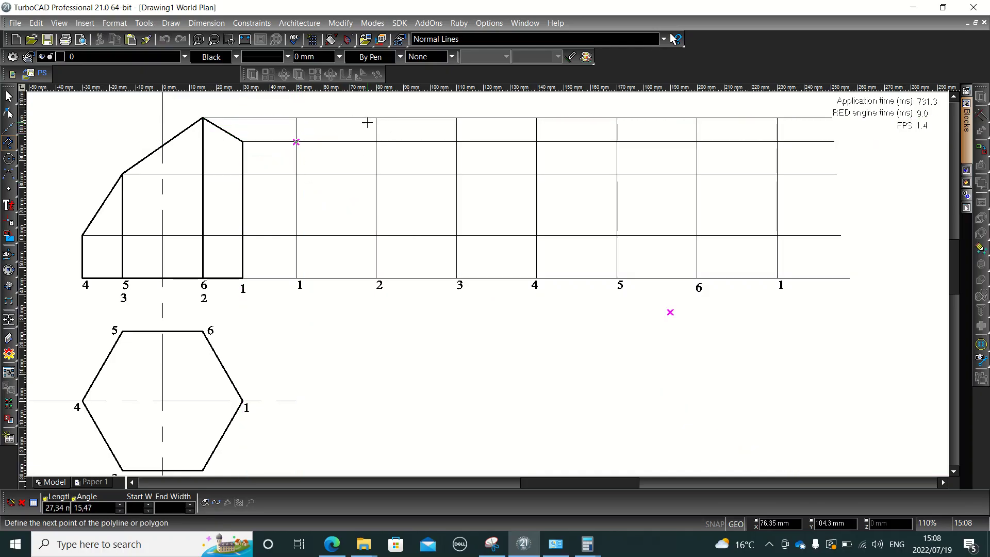
click(339, 56)
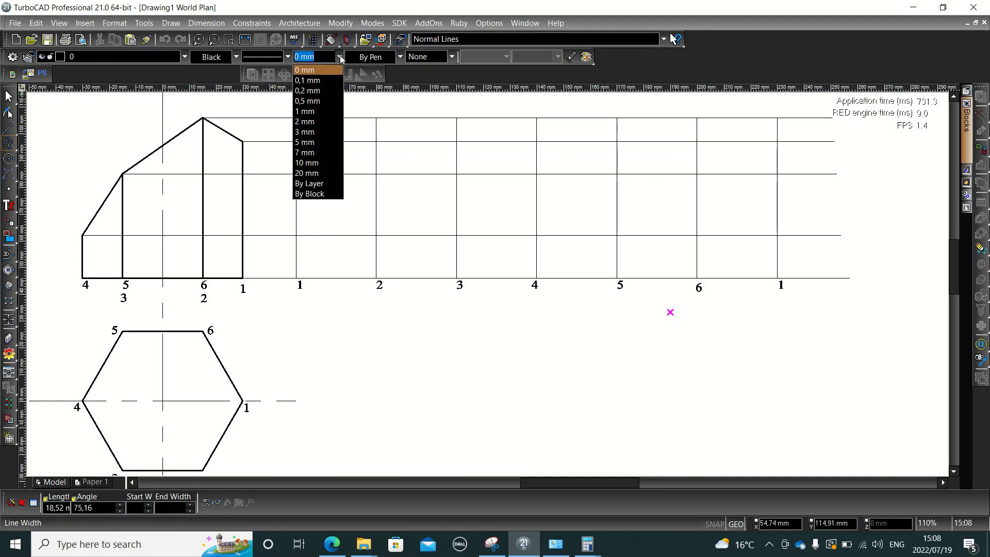
click(320, 100)
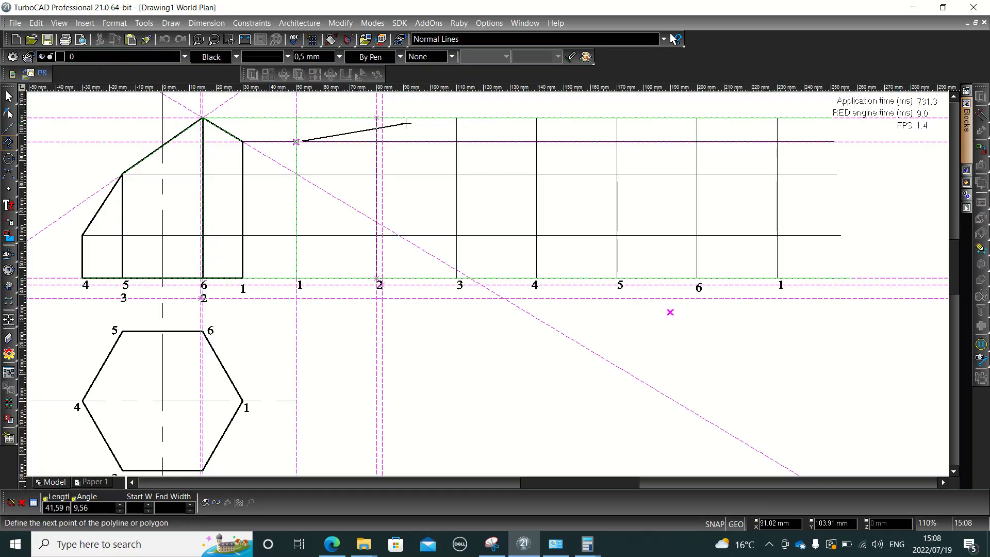
click(377, 118)
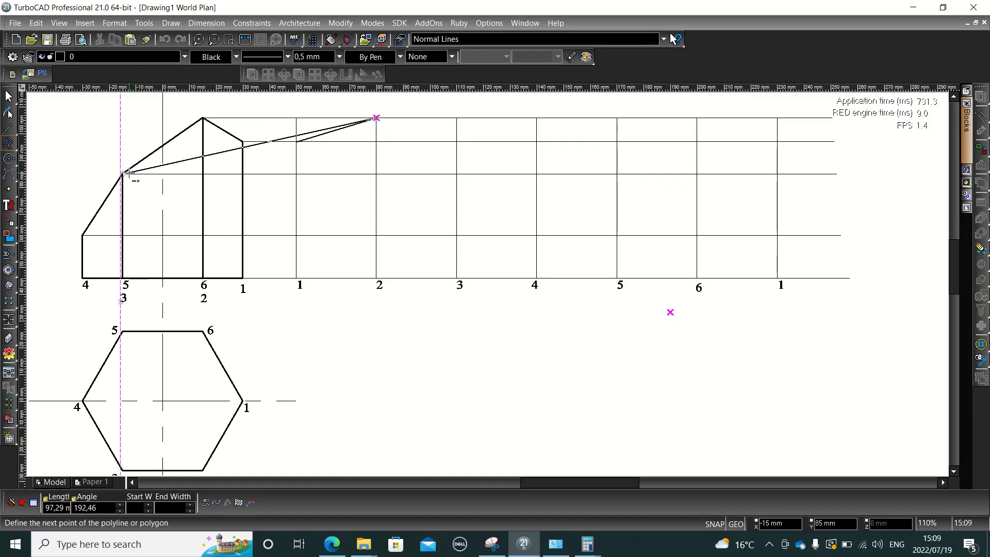
click(456, 174)
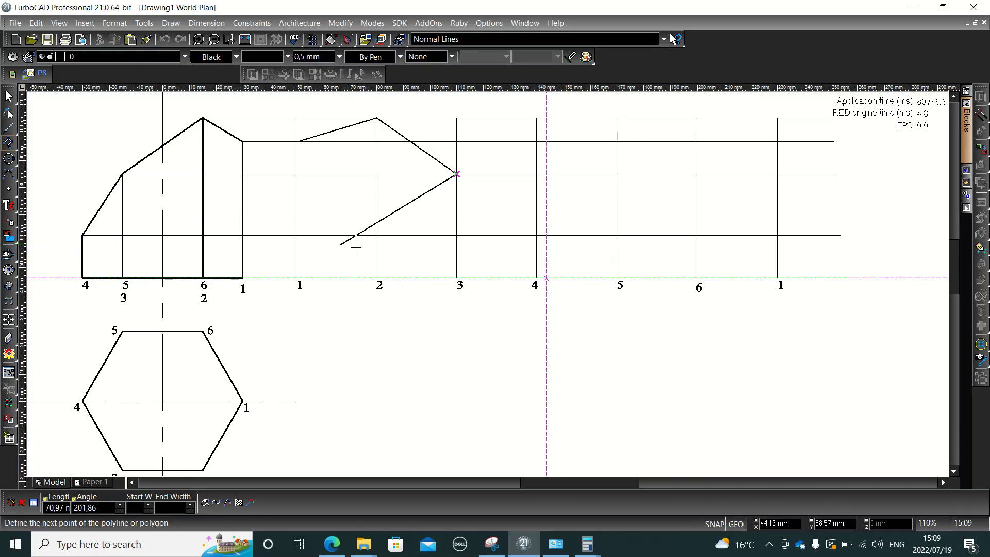
click(536, 235)
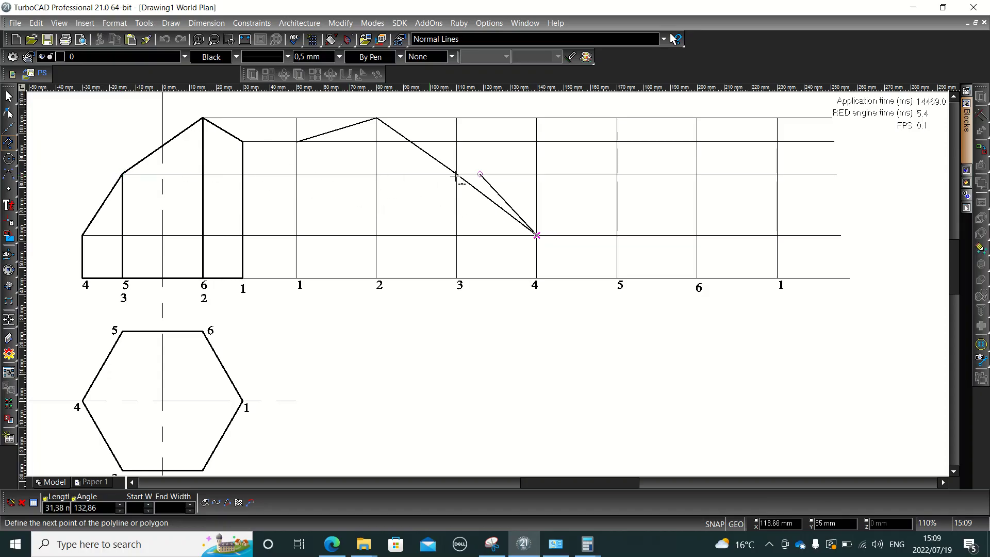
click(617, 174)
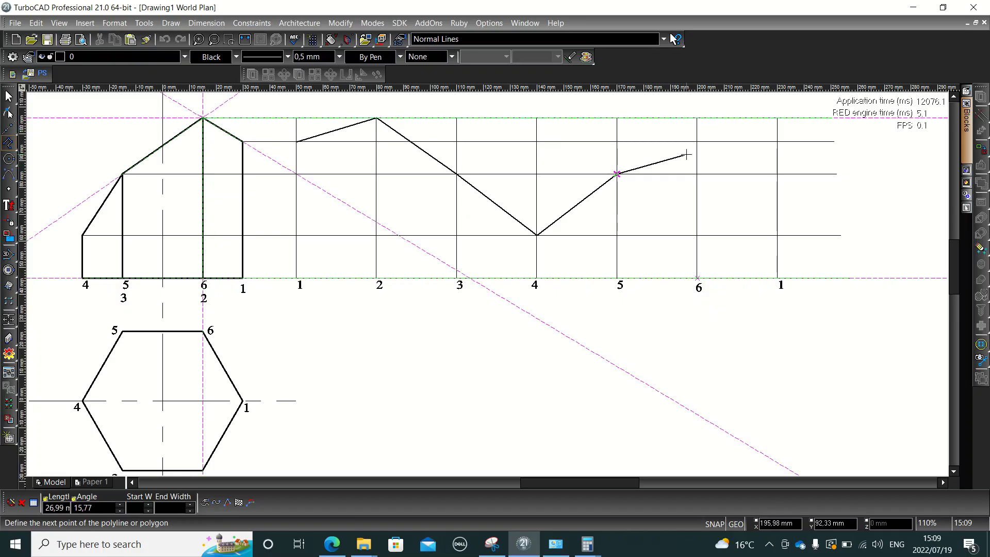
click(697, 118)
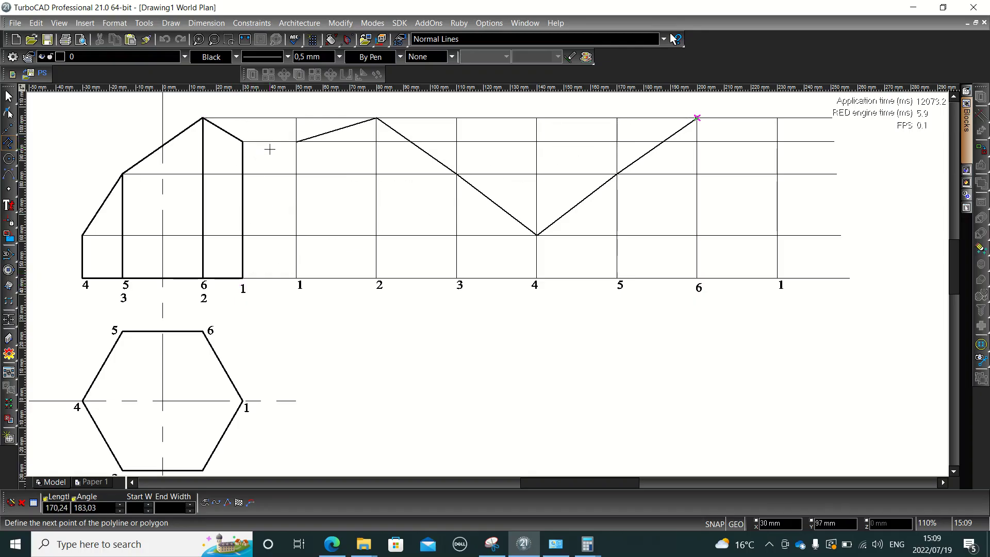
click(777, 141)
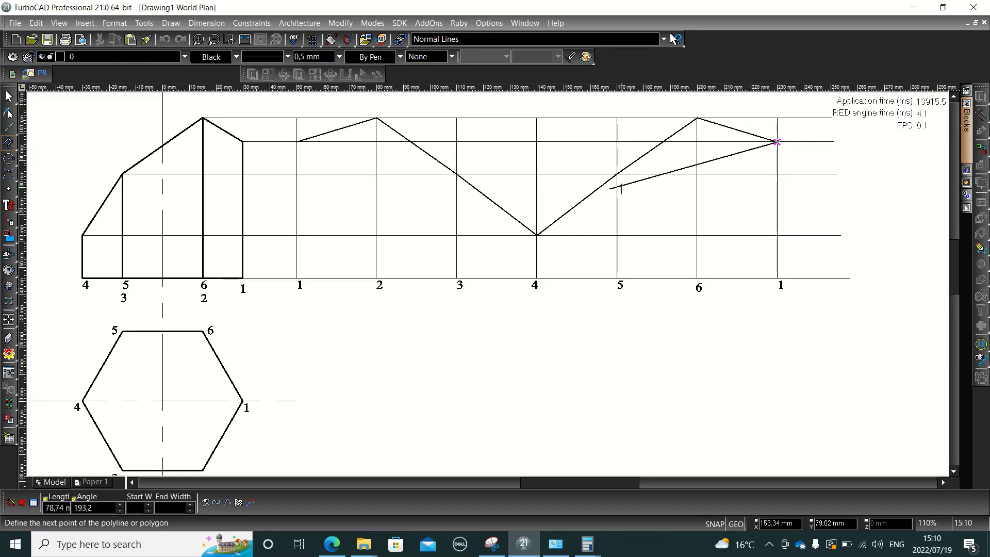
Close the outline polyline down the seventh vertical, back along the baseline and up the first vertical to its start point
click(777, 277)
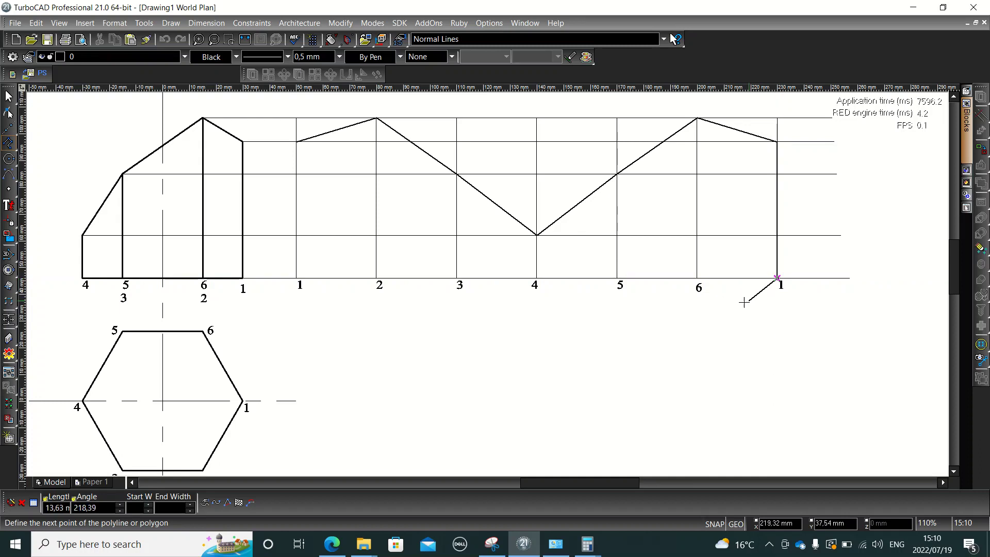
click(295, 278)
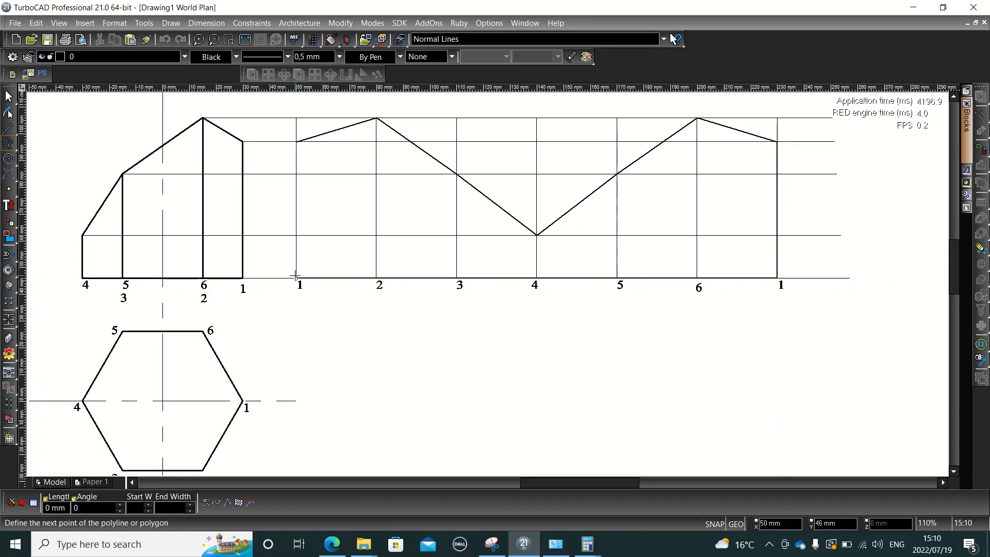
click(296, 141)
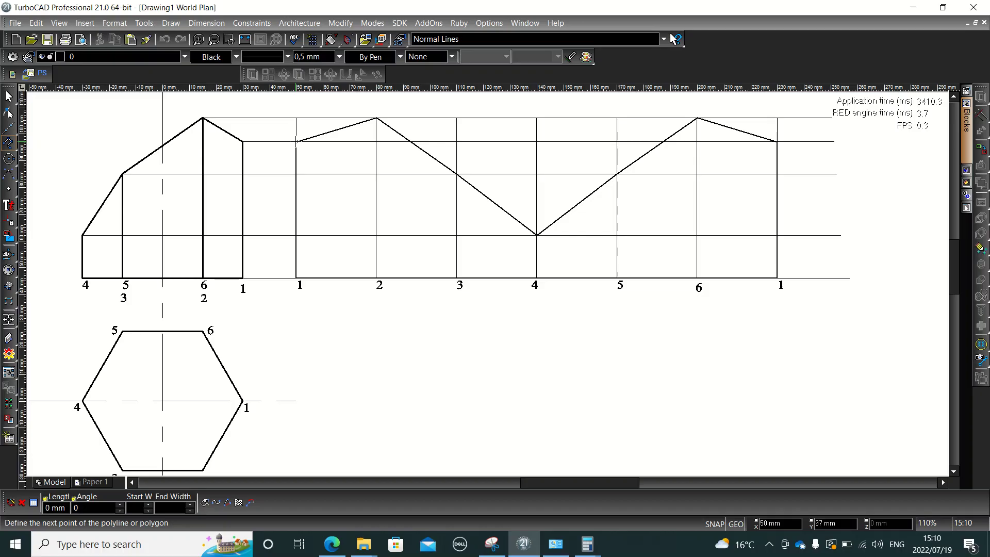
key(space)
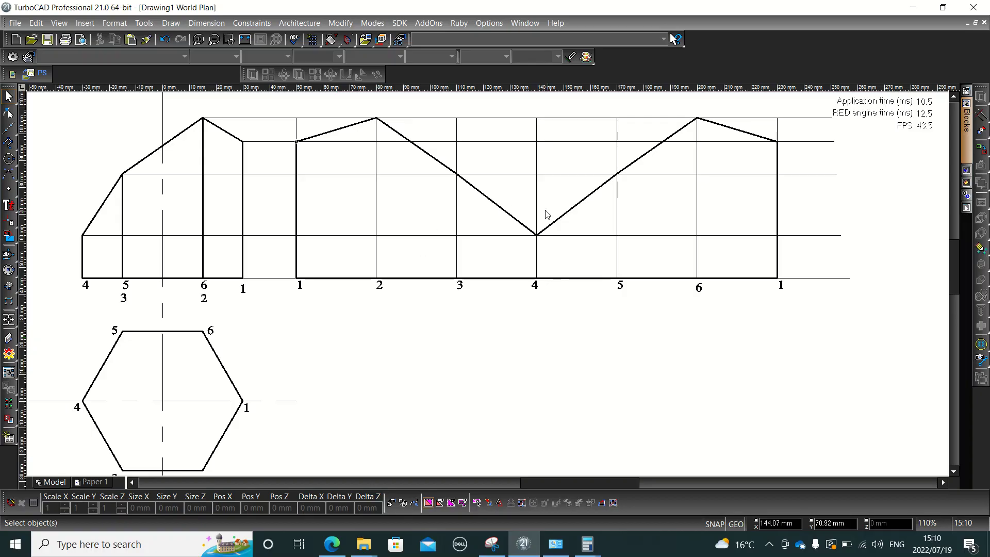
Draw 0,5 mm wide fold lines on the second and third verticals, from the baseline up to the development's upper edge
click(14, 145)
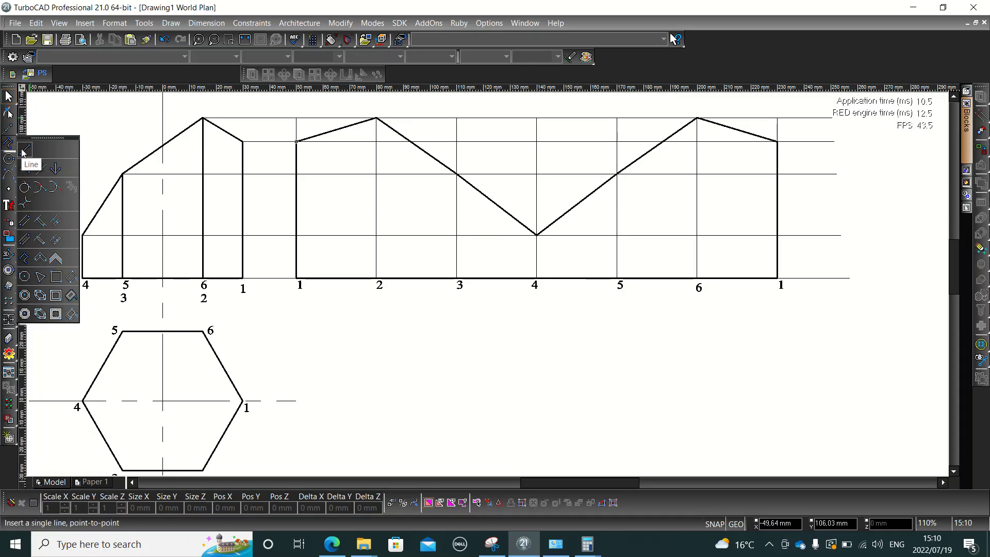
click(24, 150)
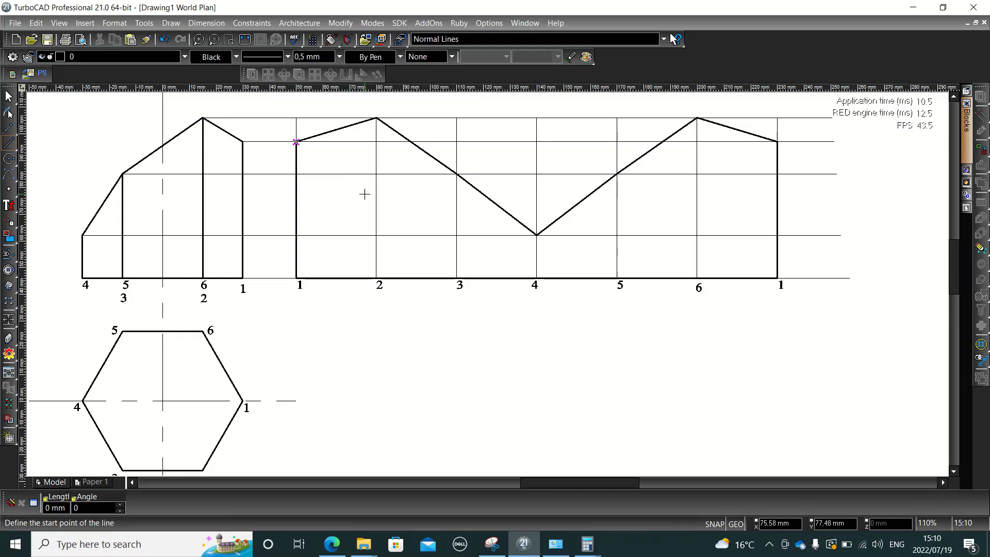
click(376, 278)
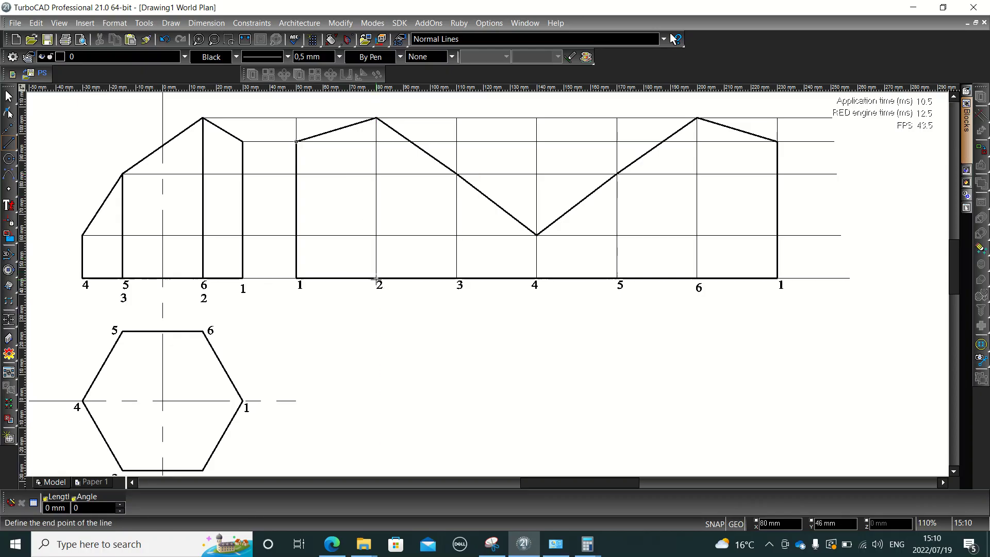
click(376, 118)
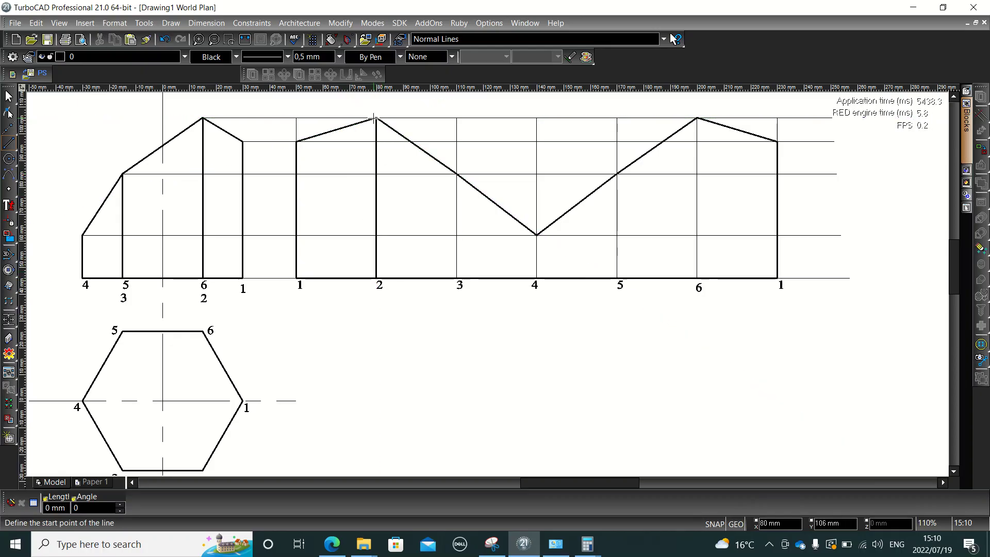
click(457, 279)
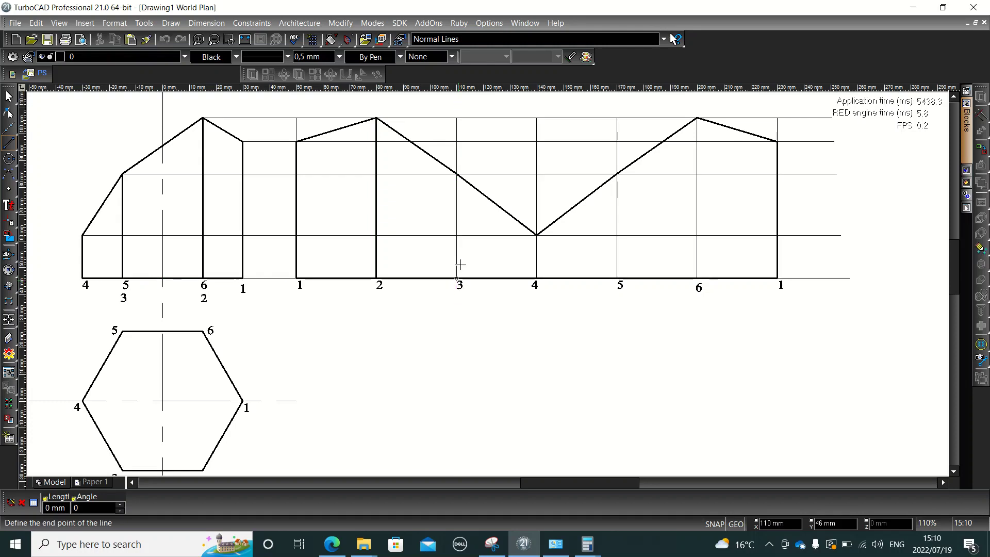
click(456, 174)
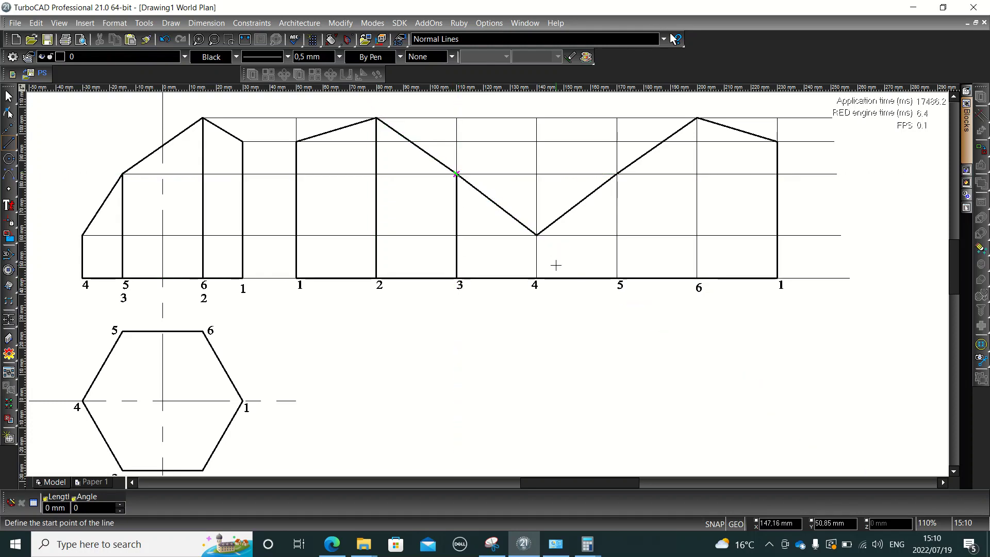
Draw 0,5 mm wide fold lines on the fourth, fifth and sixth verticals, from the baseline up to the development's upper edge
click(537, 278)
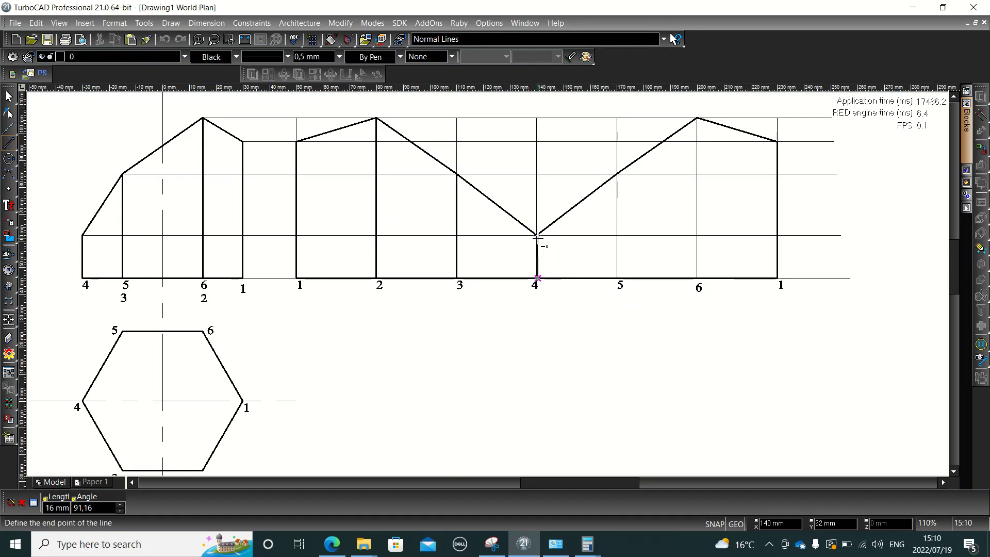
click(537, 235)
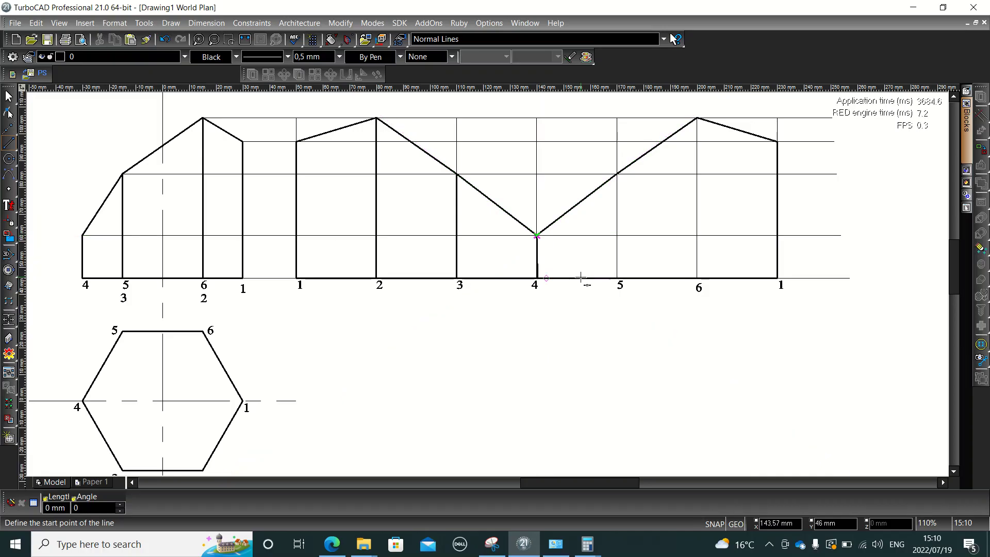
click(536, 279)
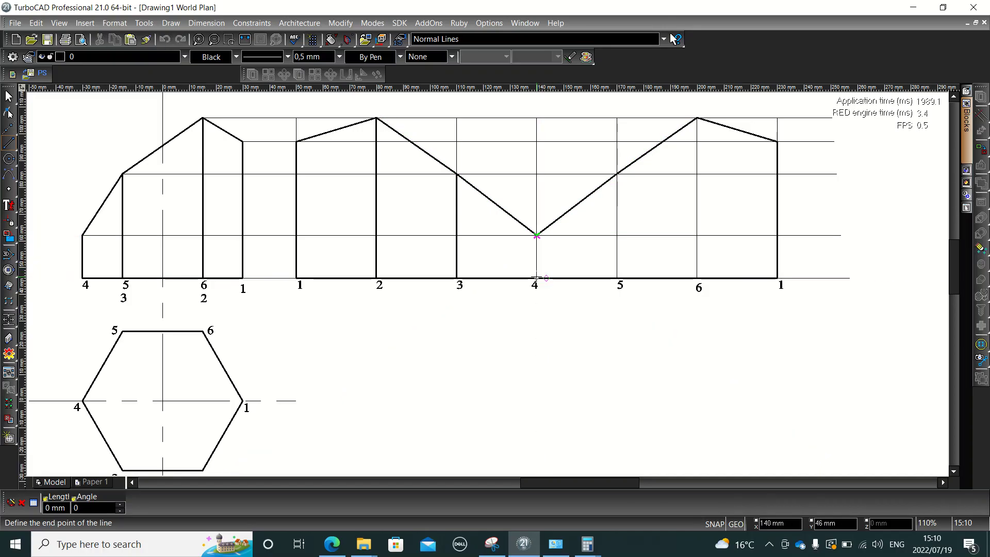
click(537, 235)
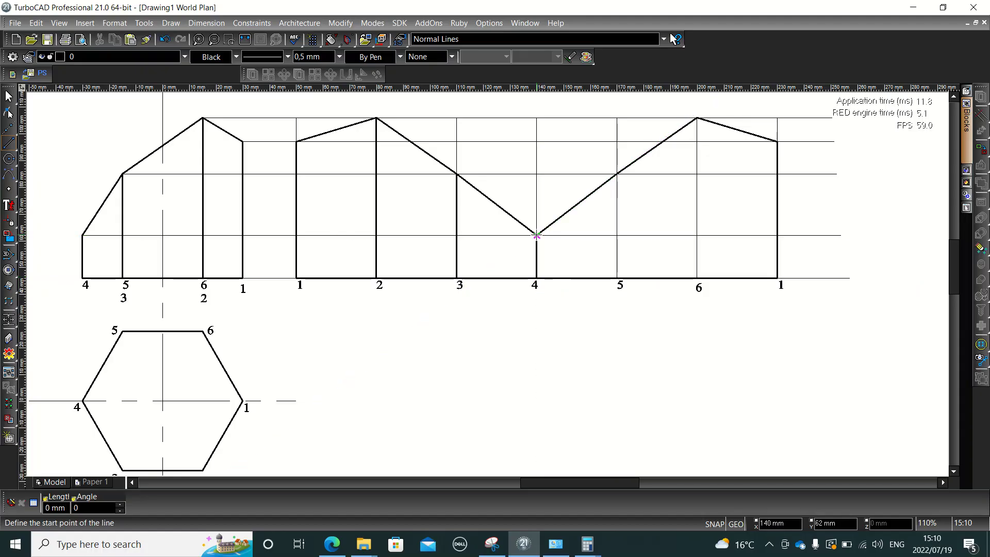
click(617, 278)
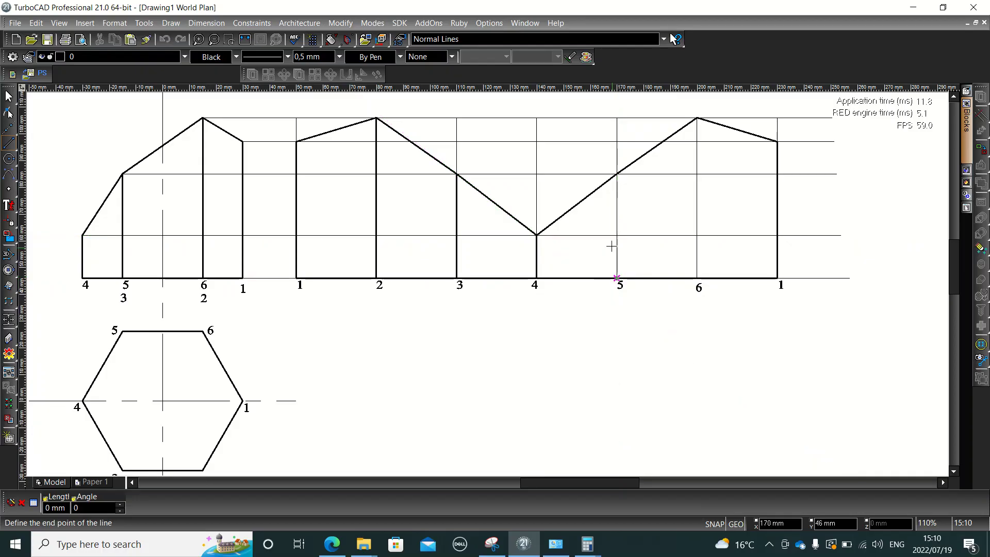
click(618, 176)
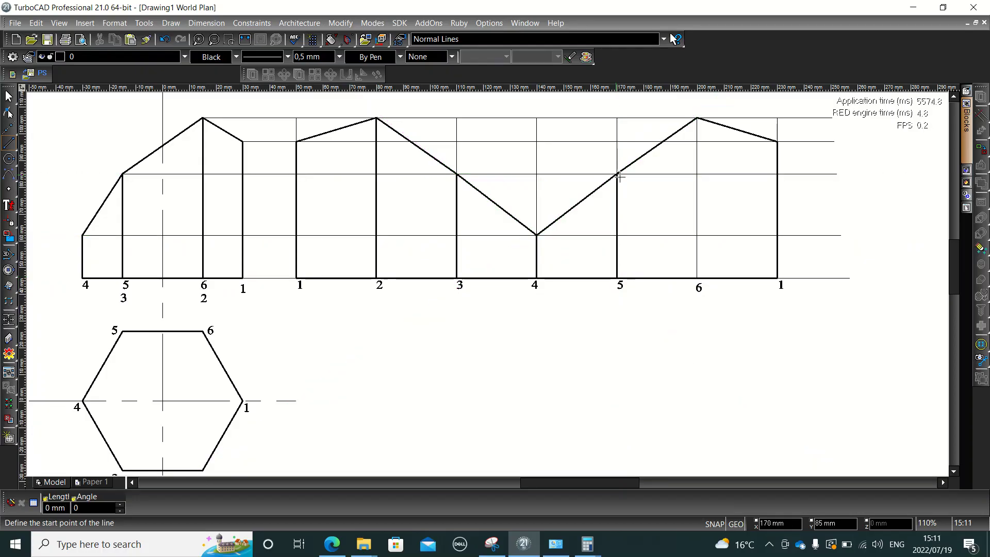
click(697, 278)
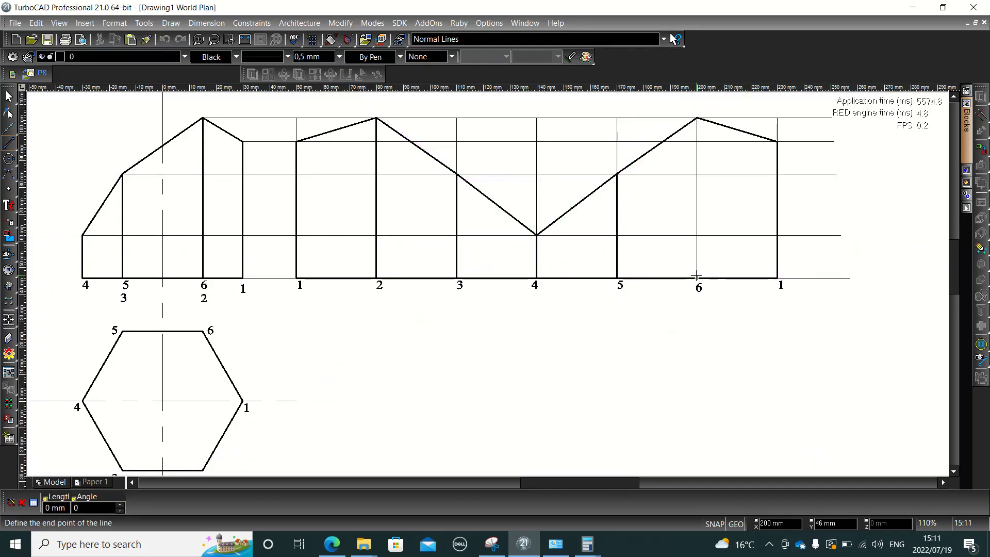
click(697, 118)
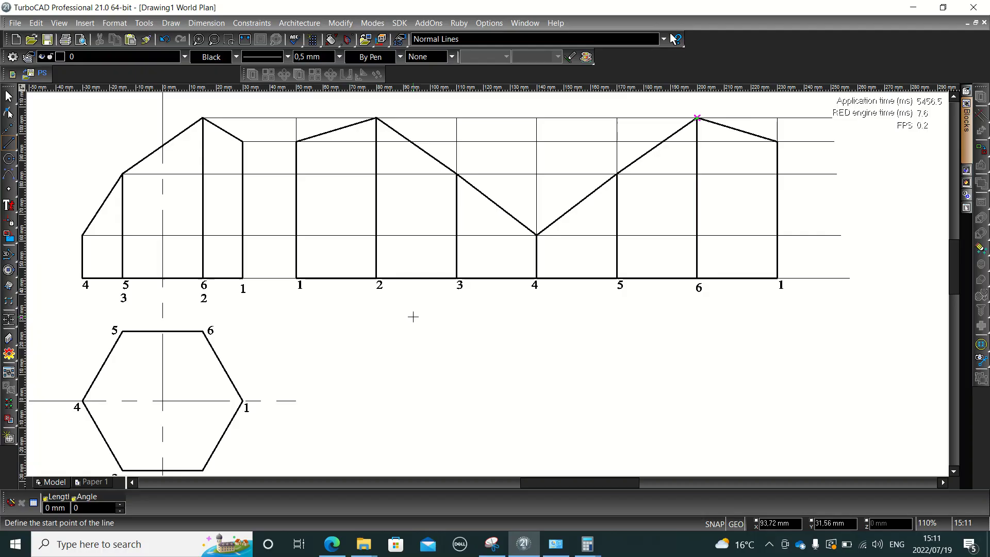
click(245, 40)
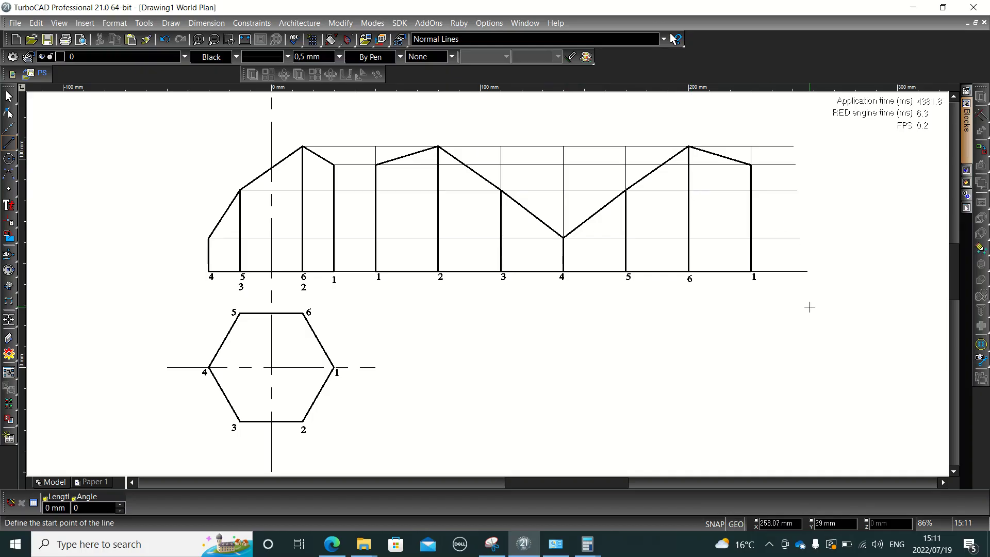
key(Escape)
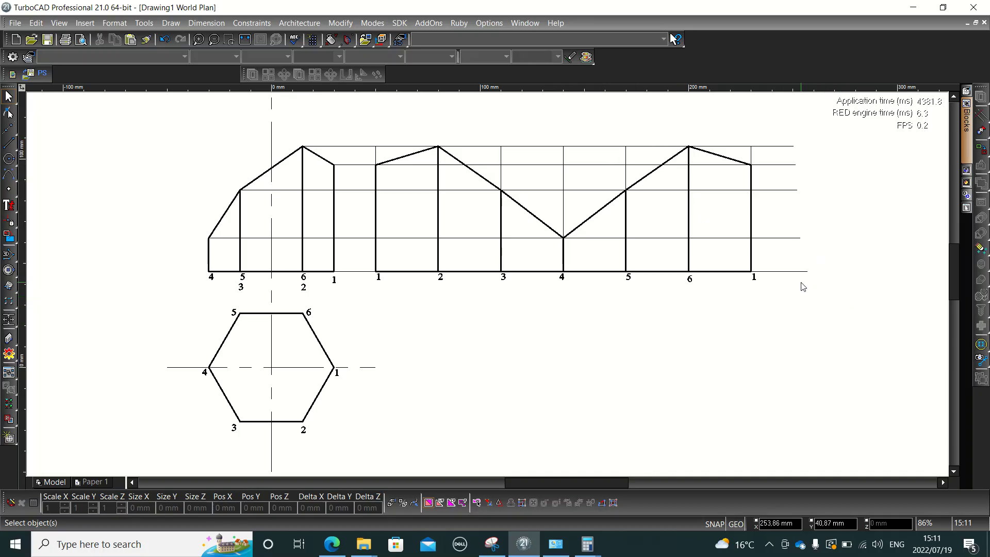
Delete the thin horizontal projection lines and the leftover vertical construction lines extending above the development's outline
drag(831, 285, 774, 146)
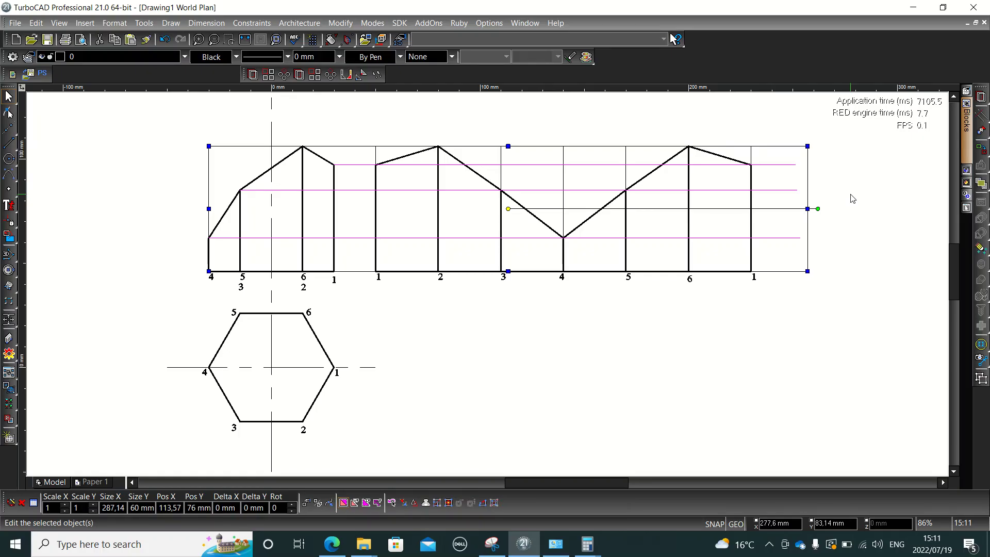
key(Delete)
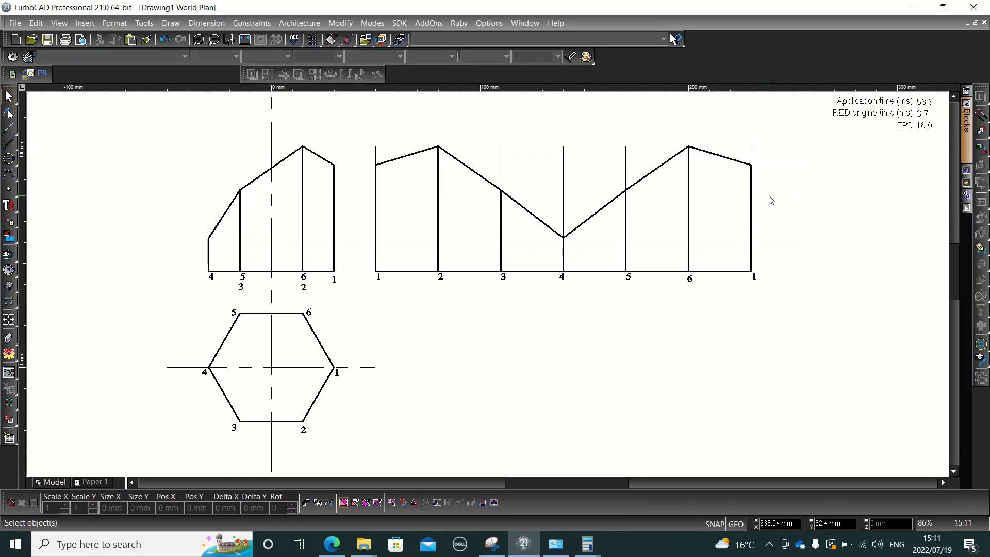
drag(639, 157, 493, 148)
key(Delete)
click(375, 155)
key(Delete)
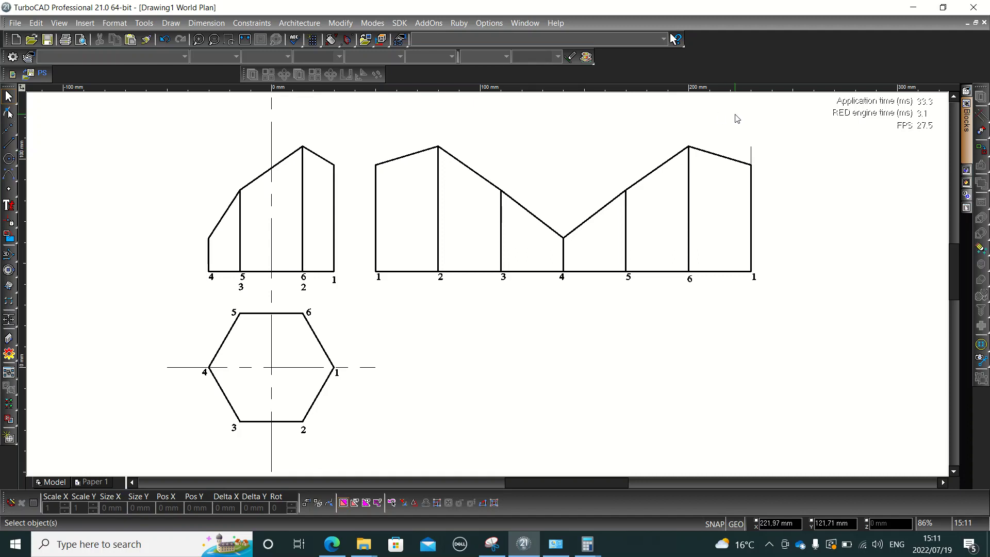
click(750, 153)
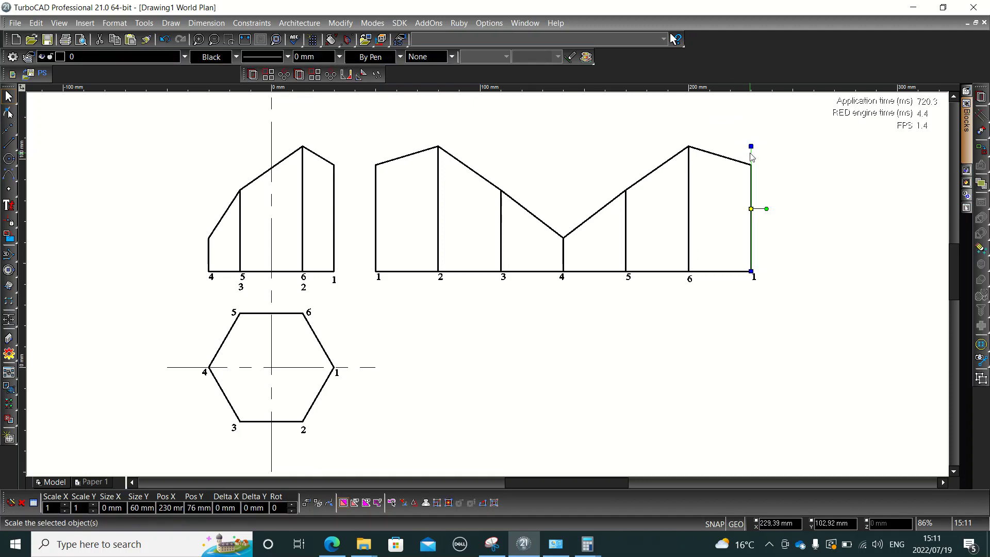
key(Delete)
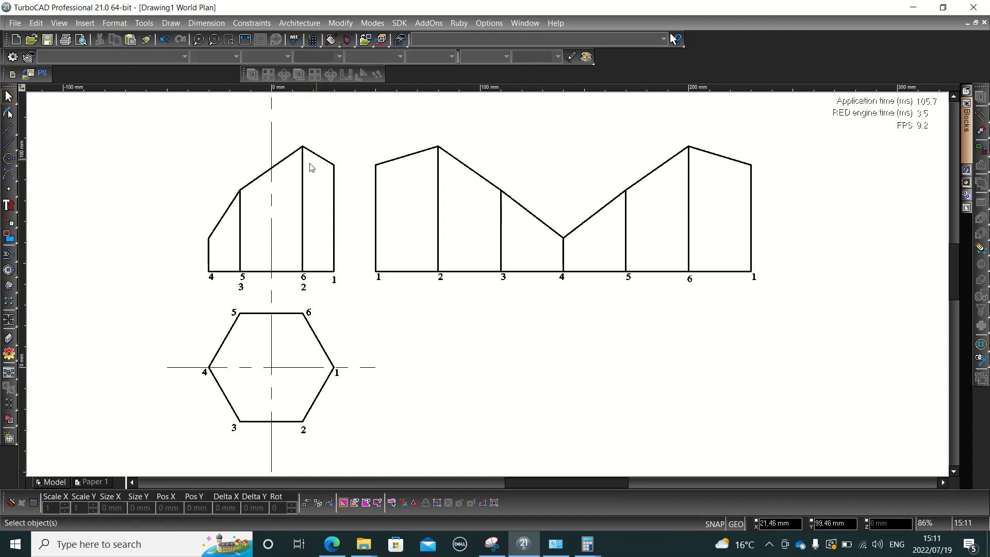
click(272, 449)
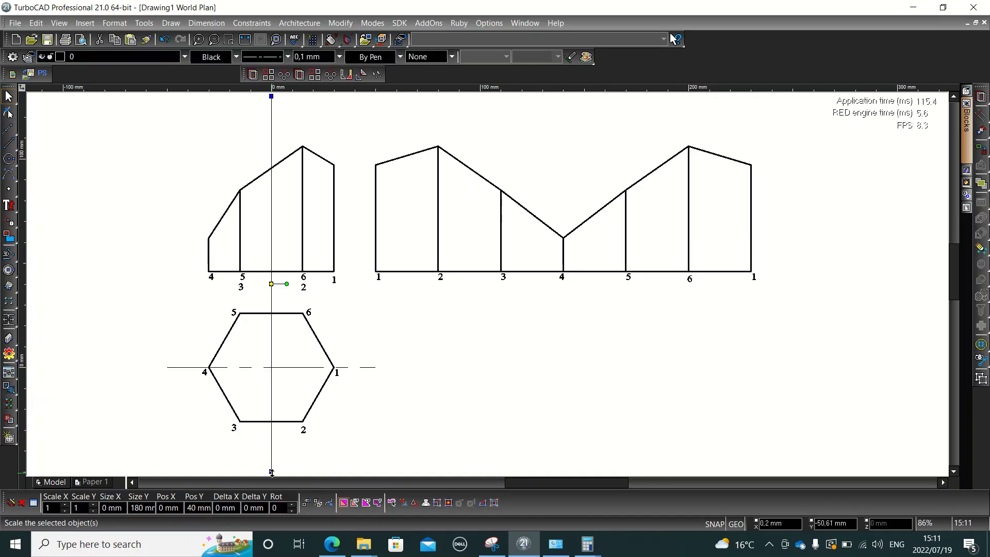
click(272, 473)
click(272, 436)
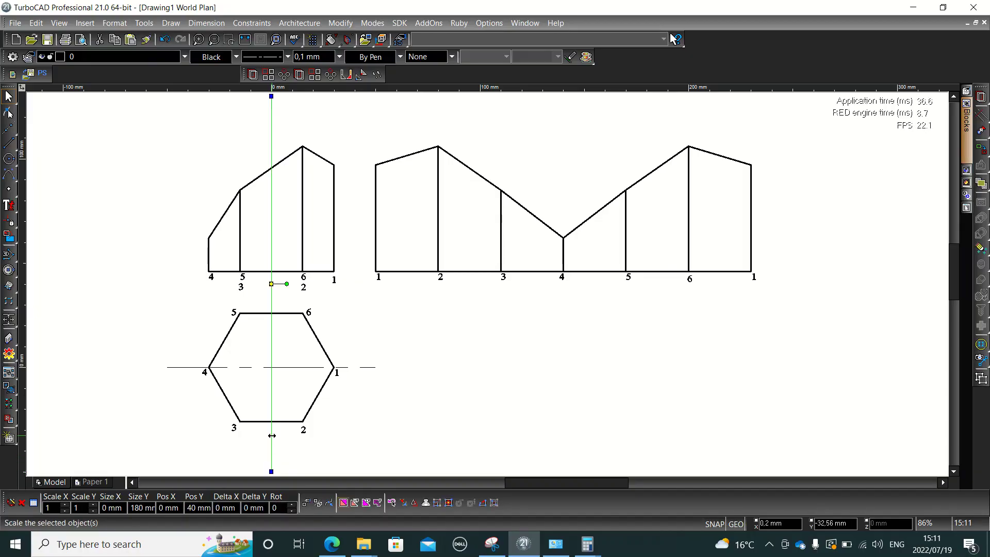
drag(271, 436, 349, 448)
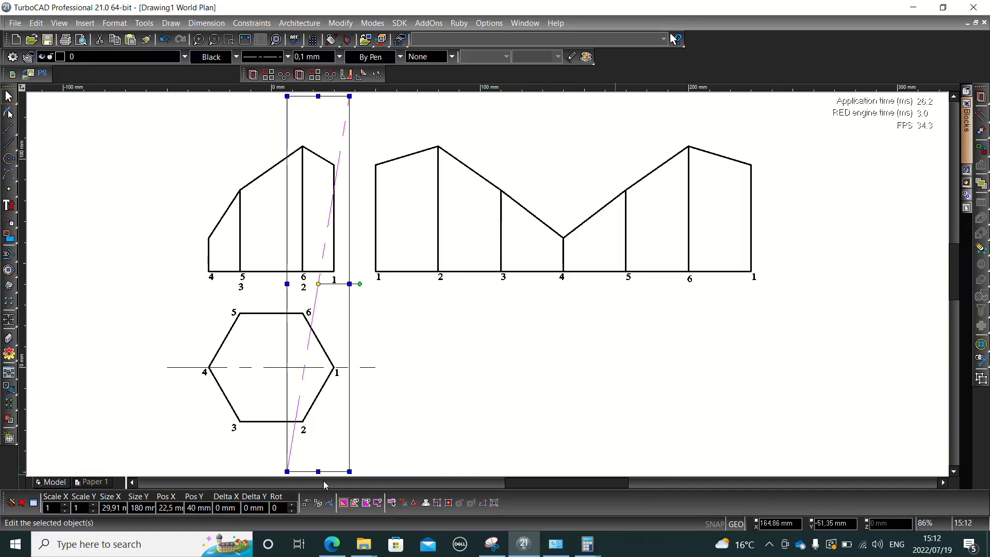
click(414, 431)
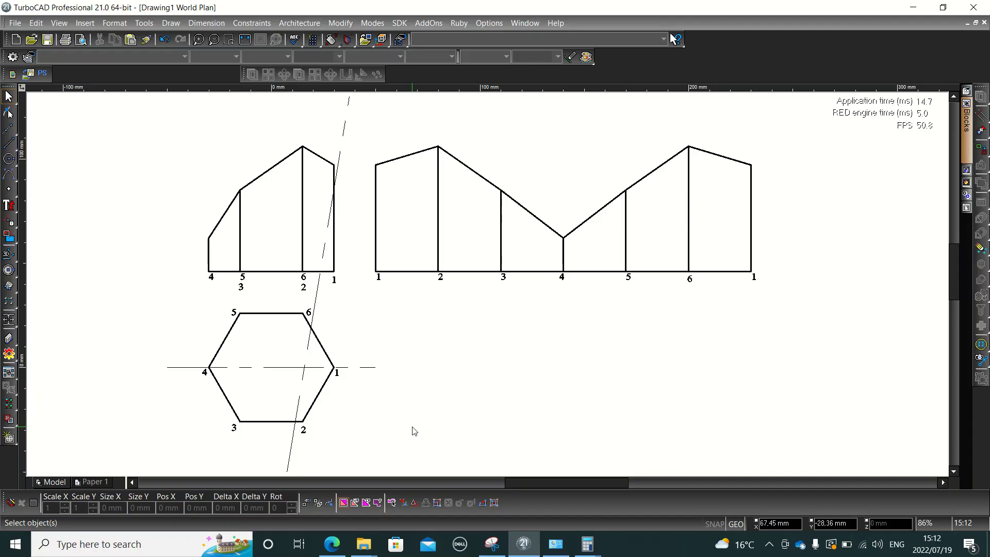
key(ctrl+z)
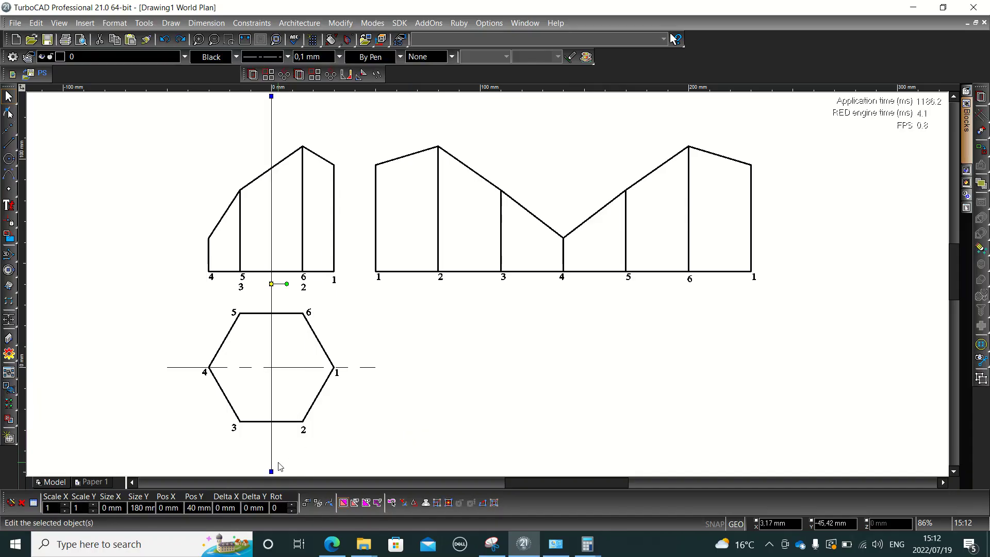
Shorten the vertical centre line's lower end to just below the hexagon and trim both ends of the horizontal one to about 79 mm overall
drag(271, 471, 272, 436)
click(351, 428)
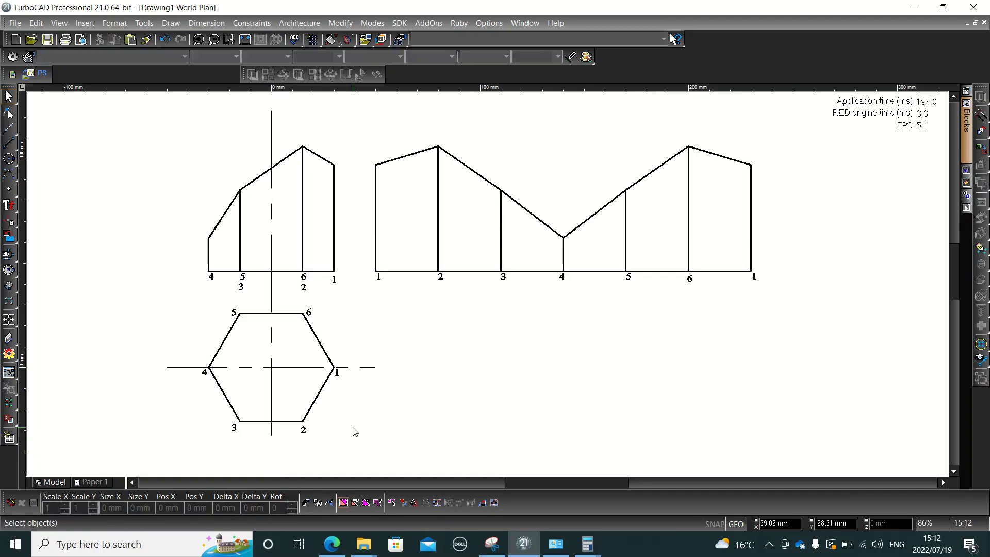
click(370, 367)
drag(376, 366, 359, 367)
click(168, 367)
click(185, 367)
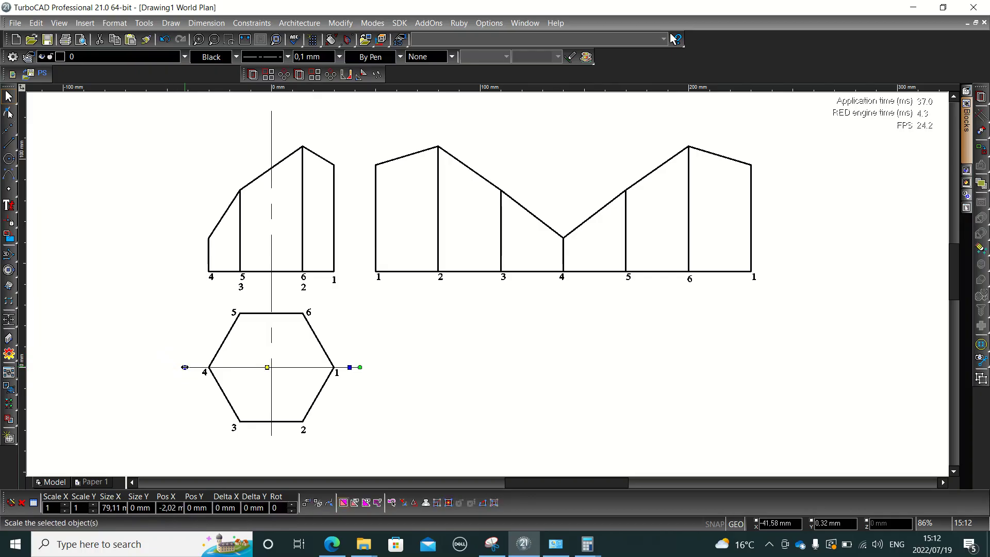
Shorten the vertical centre line's upper end to just above the front view, making the line about 145 mm long
click(271, 133)
click(271, 111)
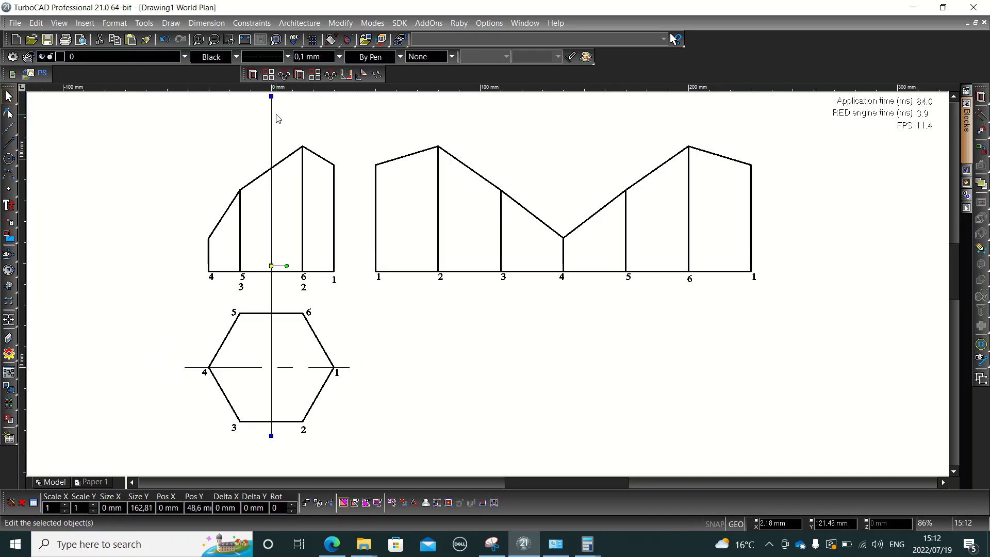
click(271, 95)
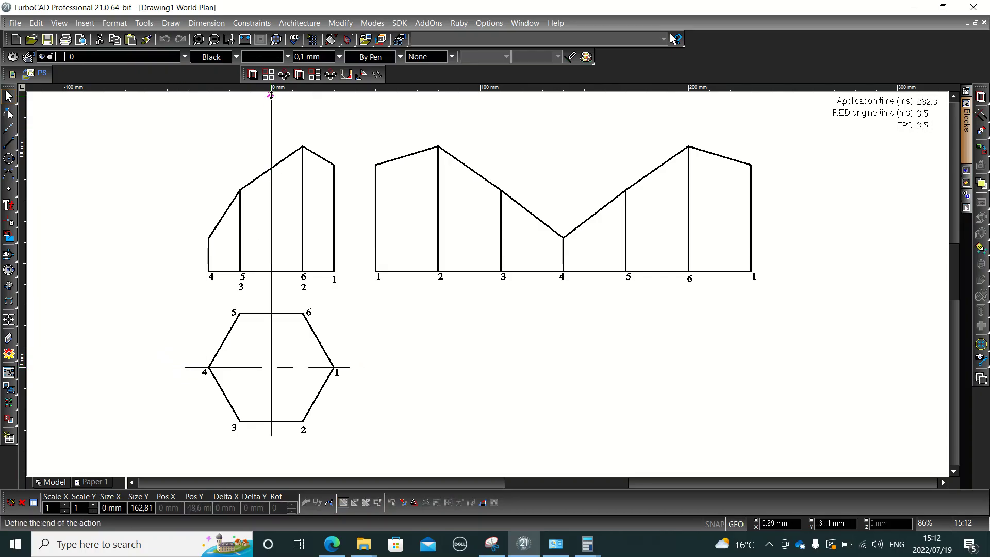
click(272, 134)
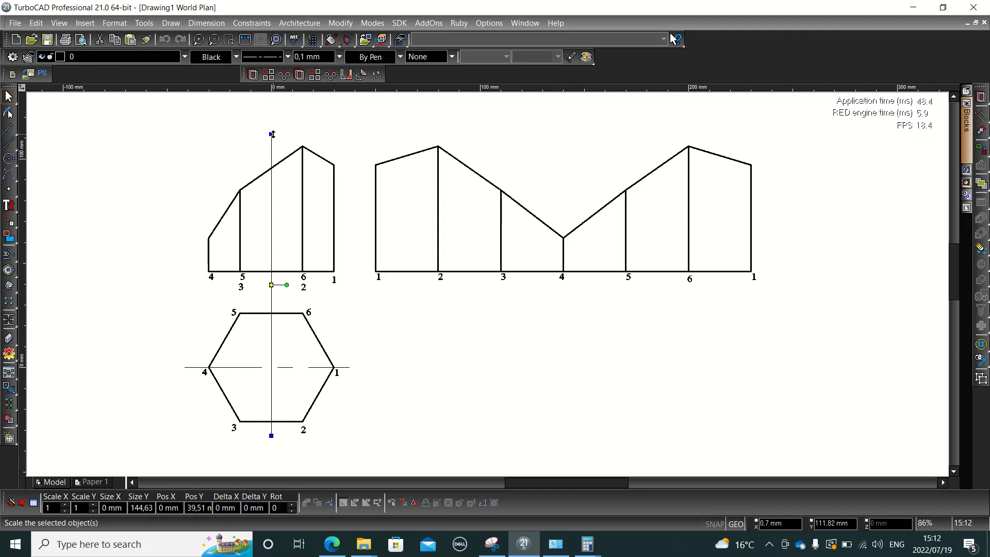
click(466, 350)
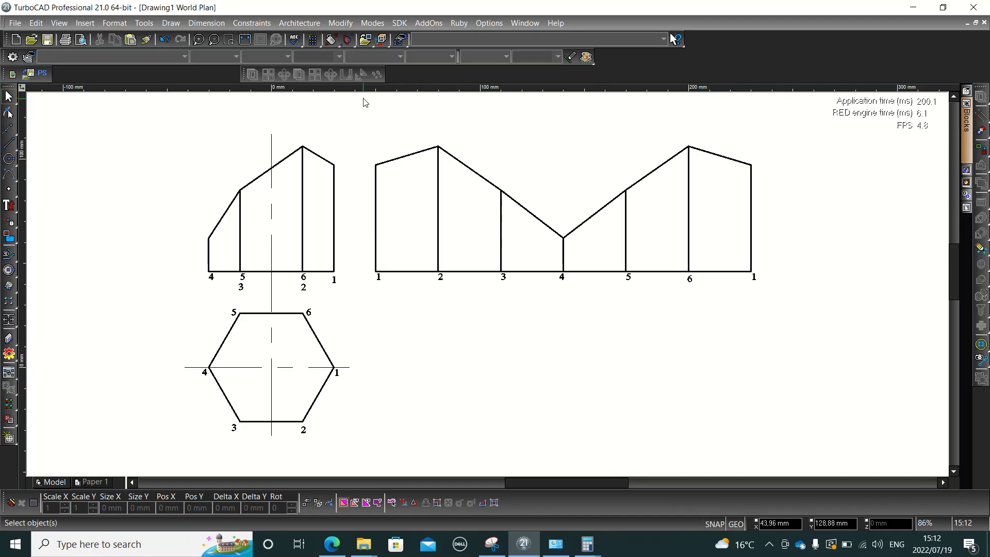
Create a named view in model space framing the front view, top view and development, and save it as View_1
click(245, 39)
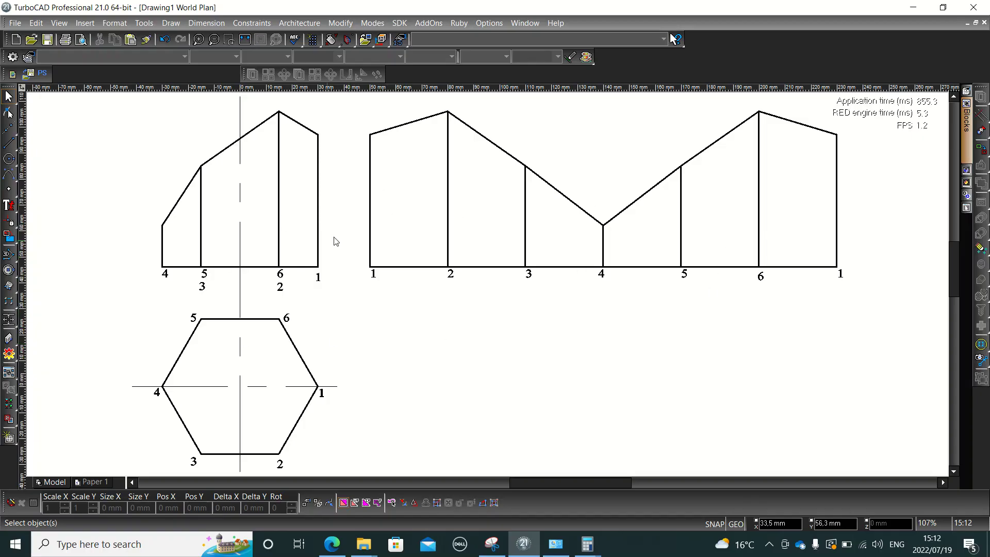
click(88, 484)
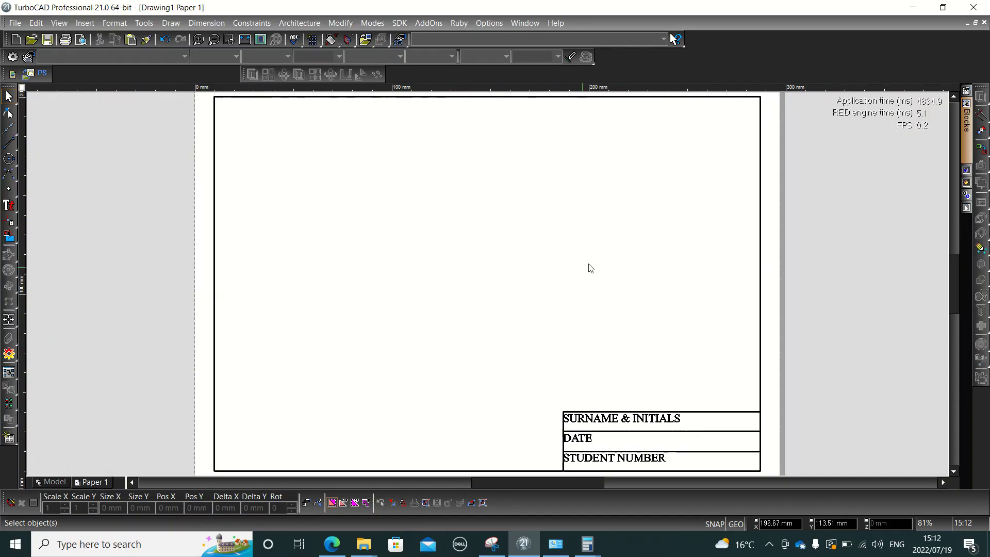
click(52, 482)
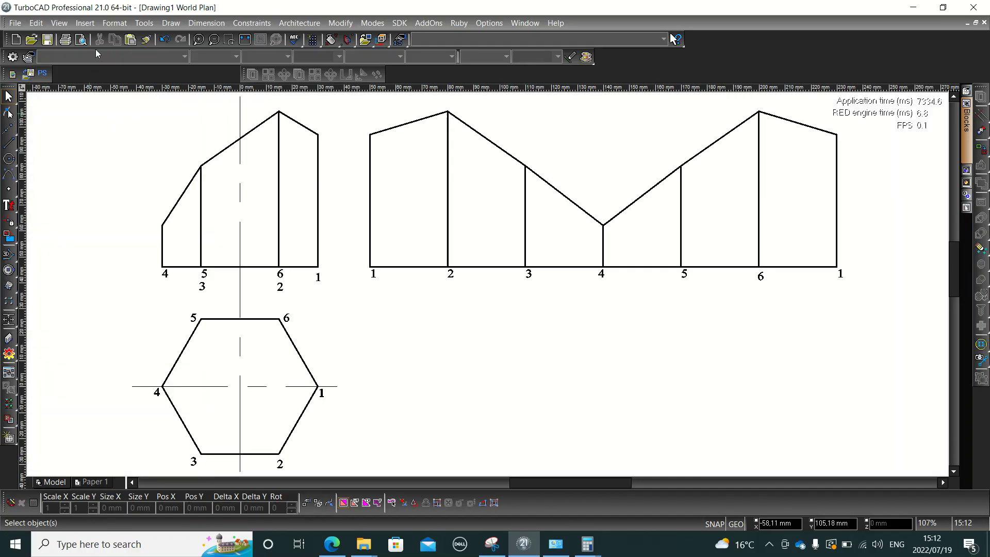
click(60, 23)
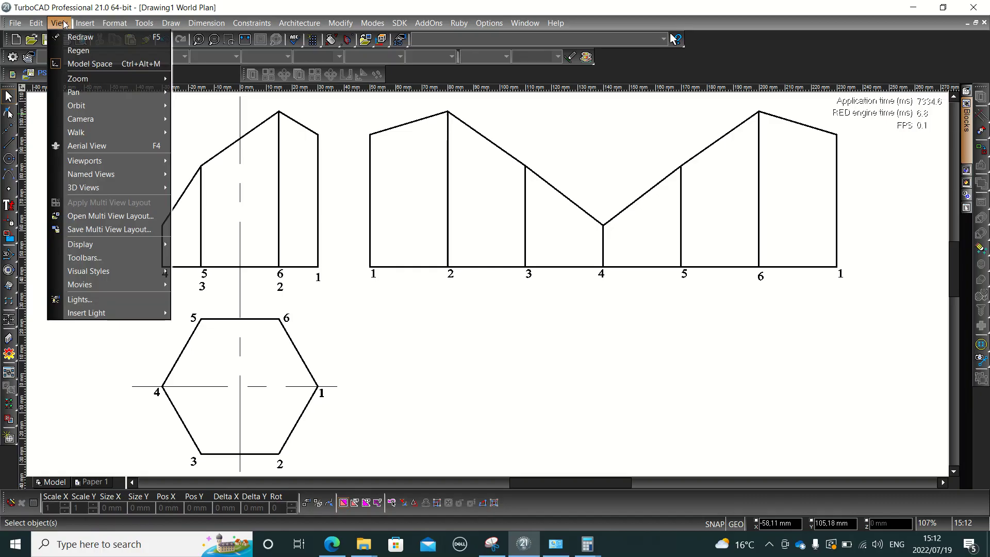
mouse_move(75, 175)
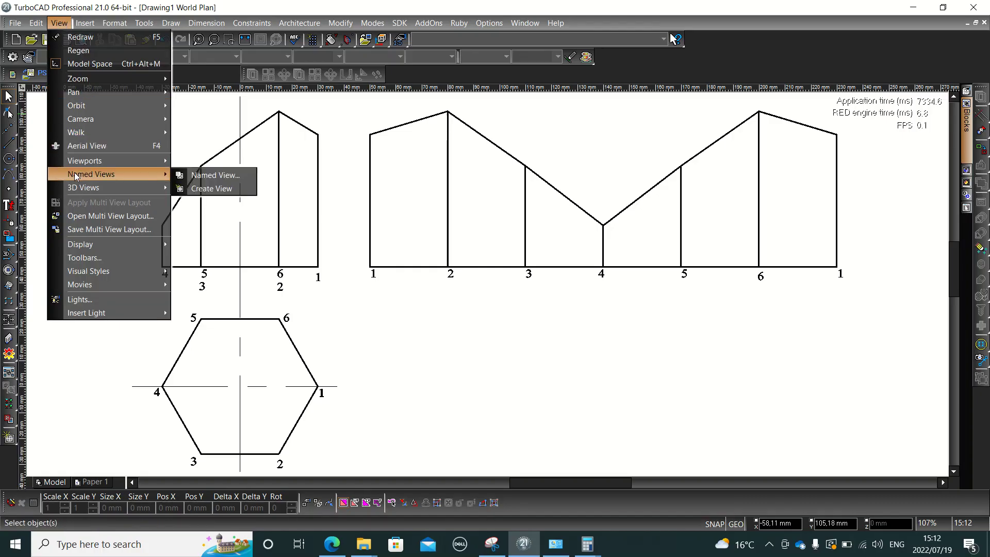
click(223, 190)
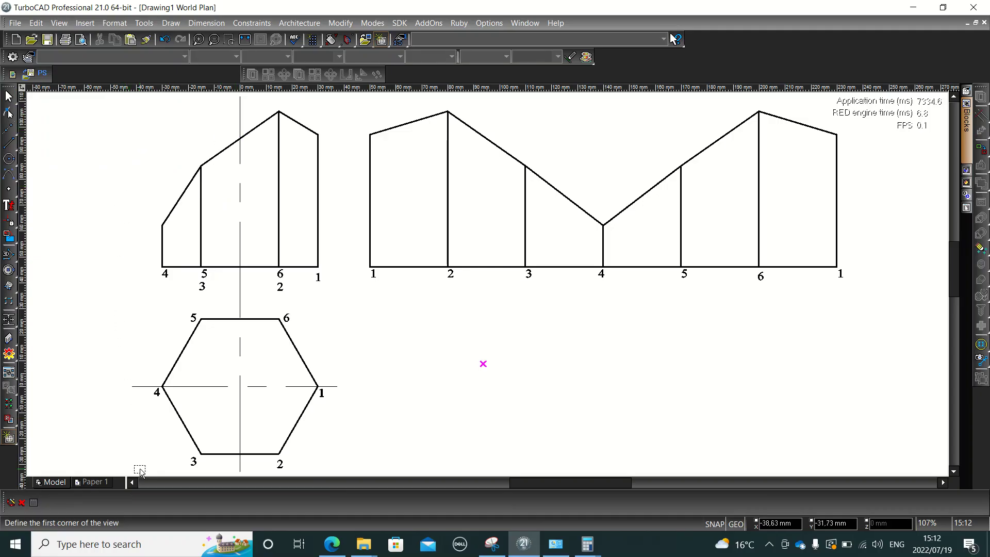
click(860, 100)
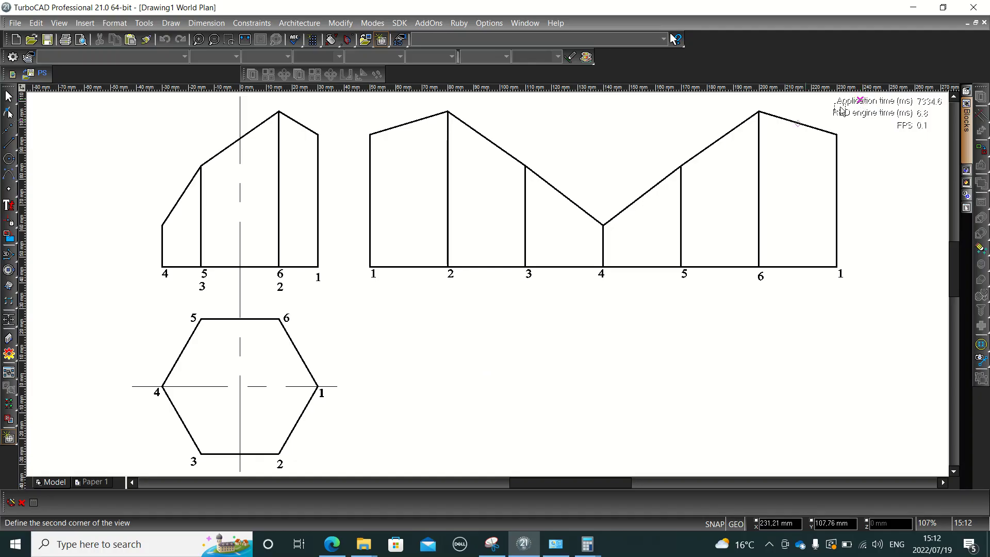
click(144, 474)
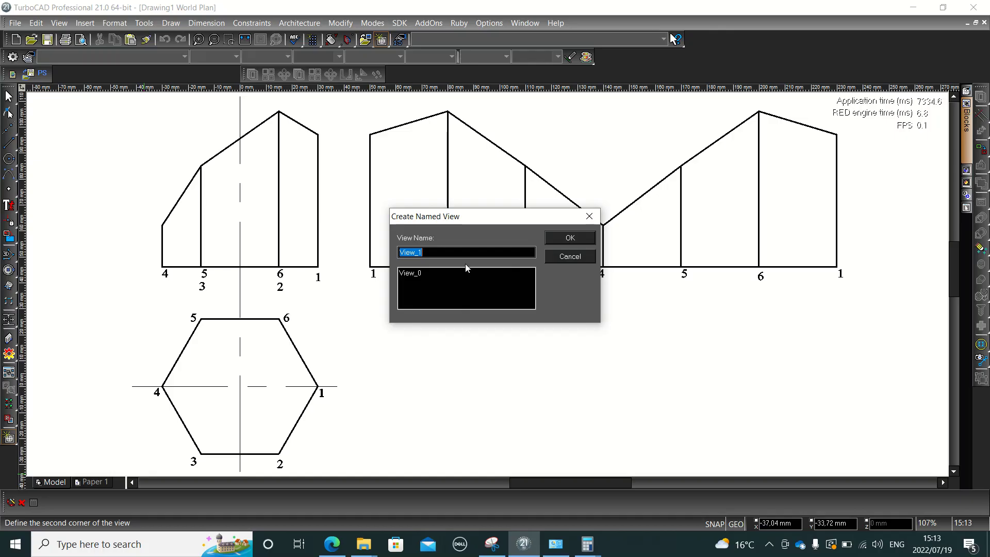
click(578, 236)
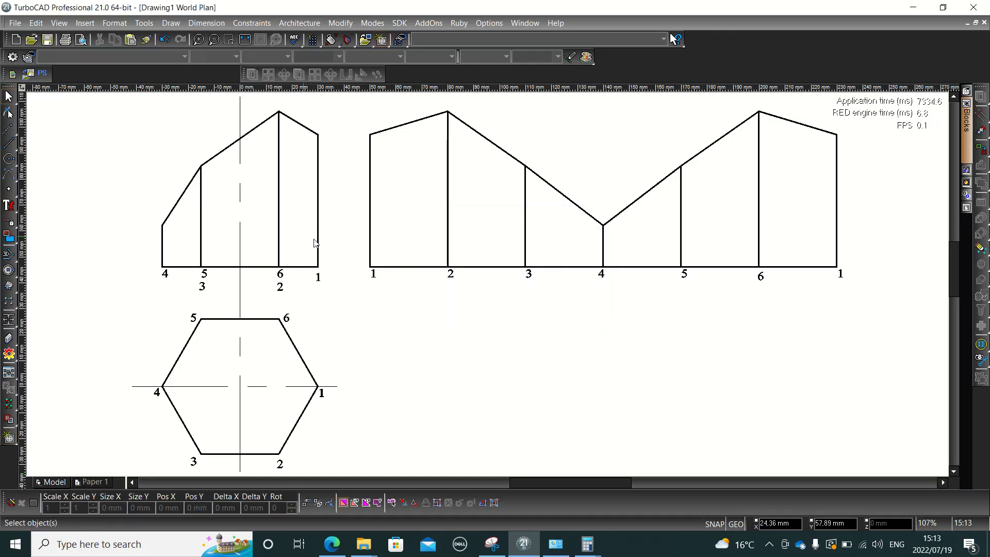
On the Paper 1 sheet, create a viewport spanning the drawing border from its upper-left corner to its lower-right corner
click(92, 483)
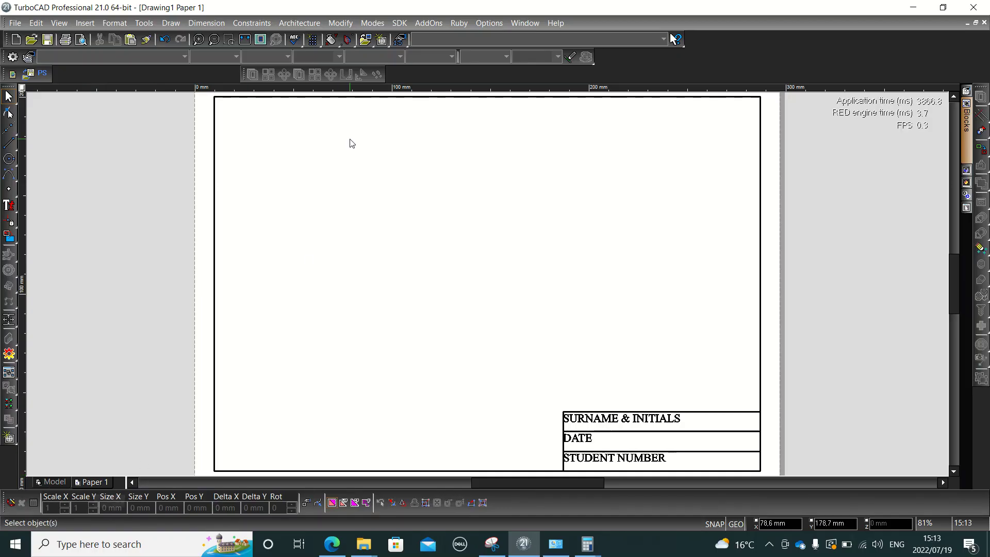
click(59, 23)
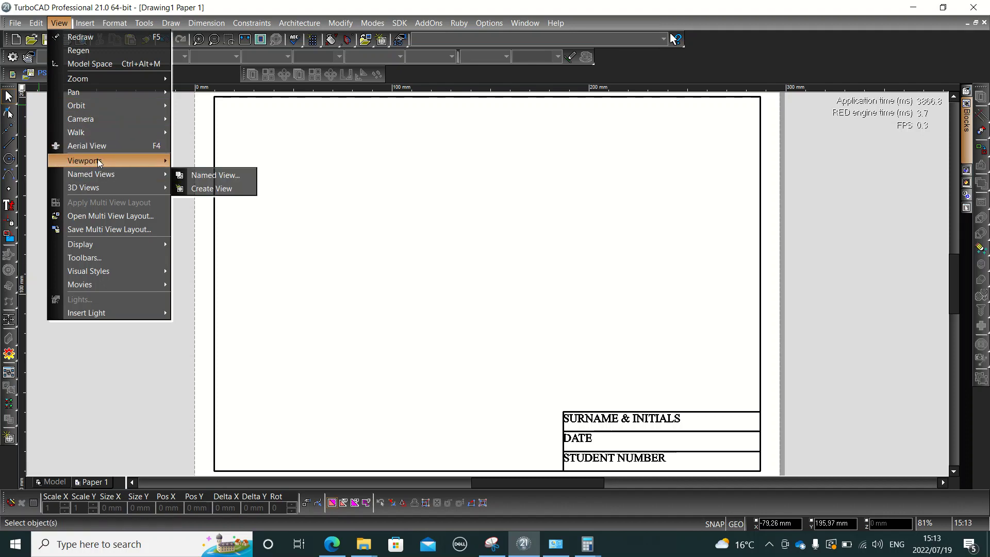
mouse_move(99, 163)
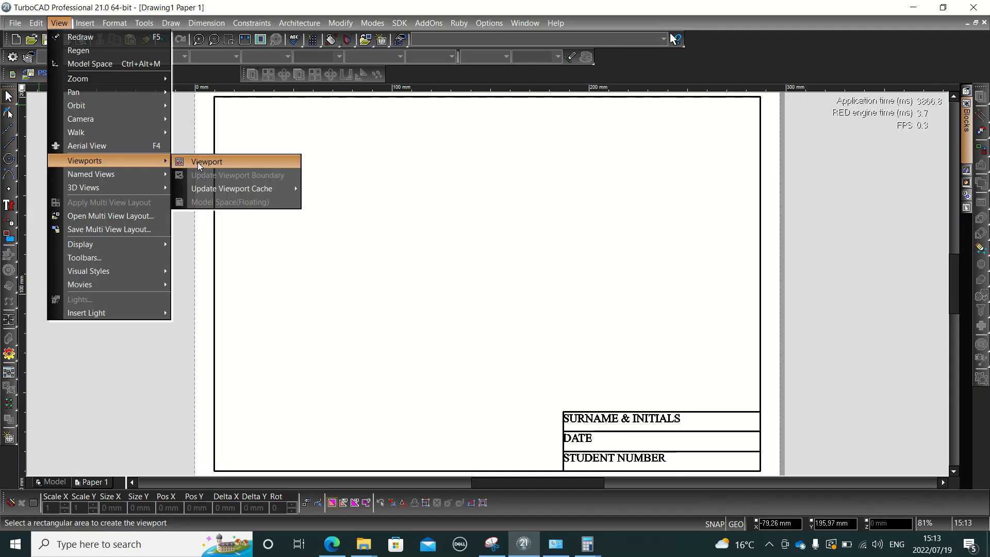
click(198, 162)
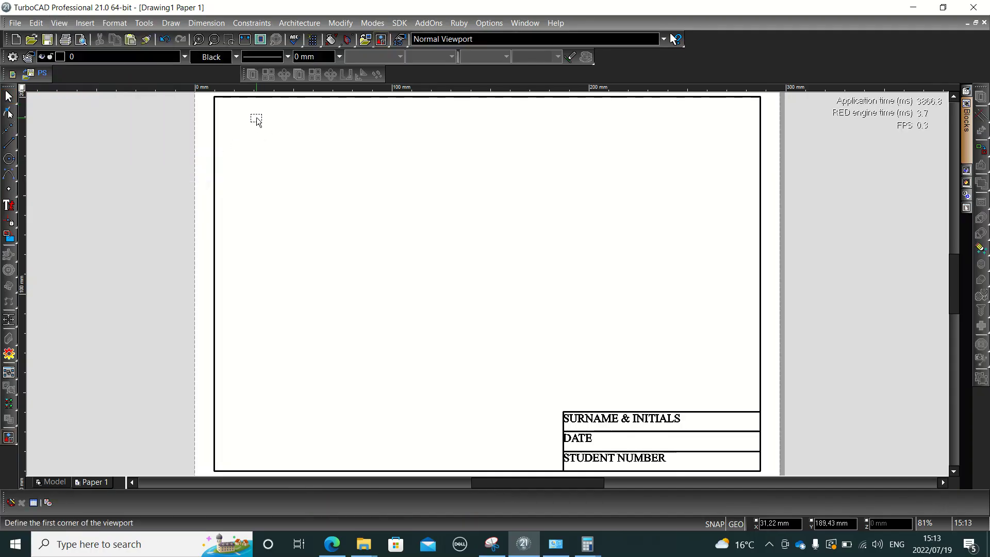
click(221, 102)
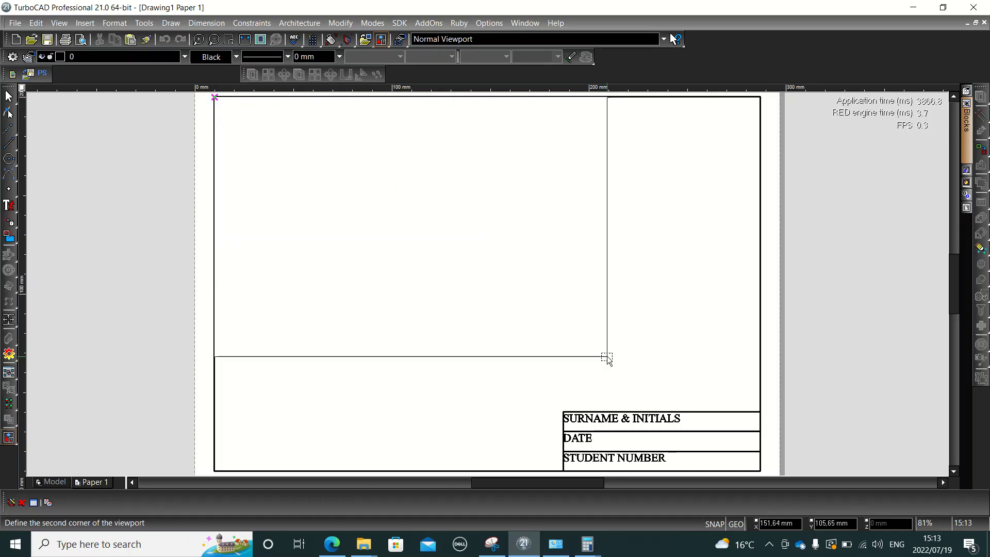
click(761, 471)
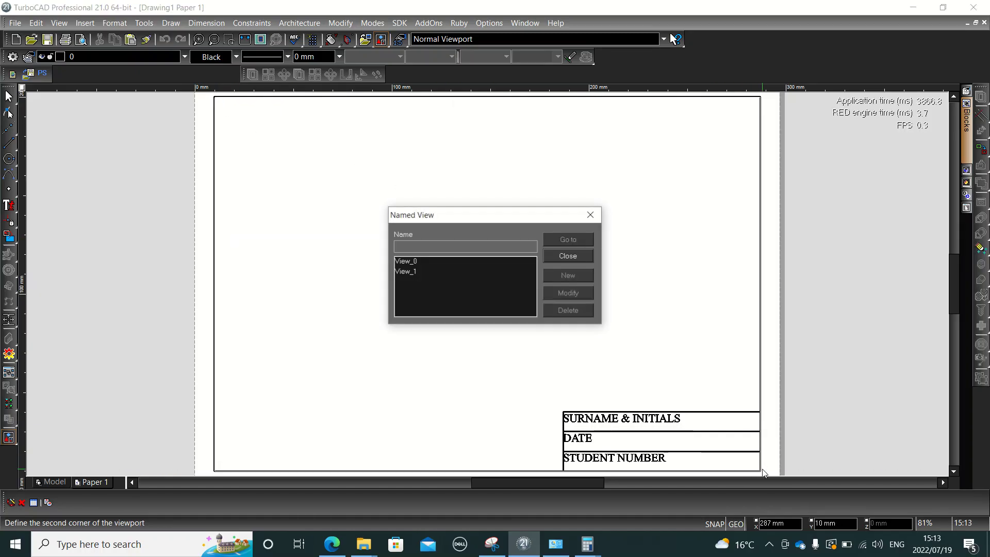
Show the named view View_1 in the new viewport and finish the viewport placement
click(412, 272)
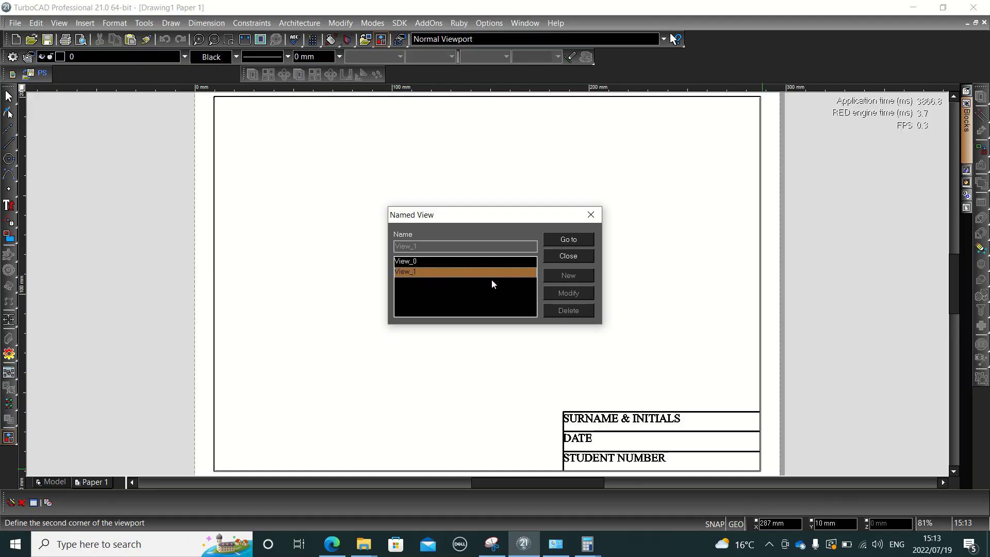
click(568, 239)
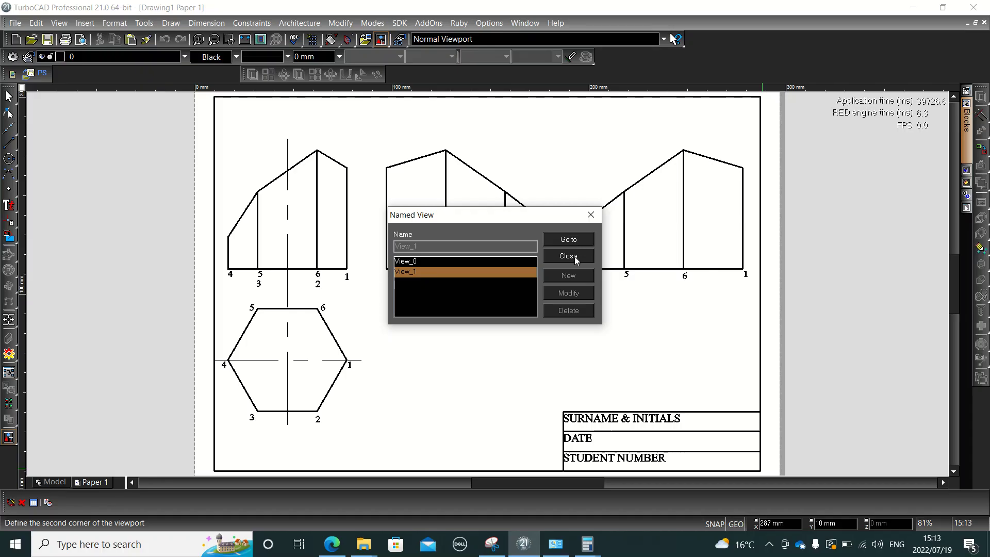
click(574, 256)
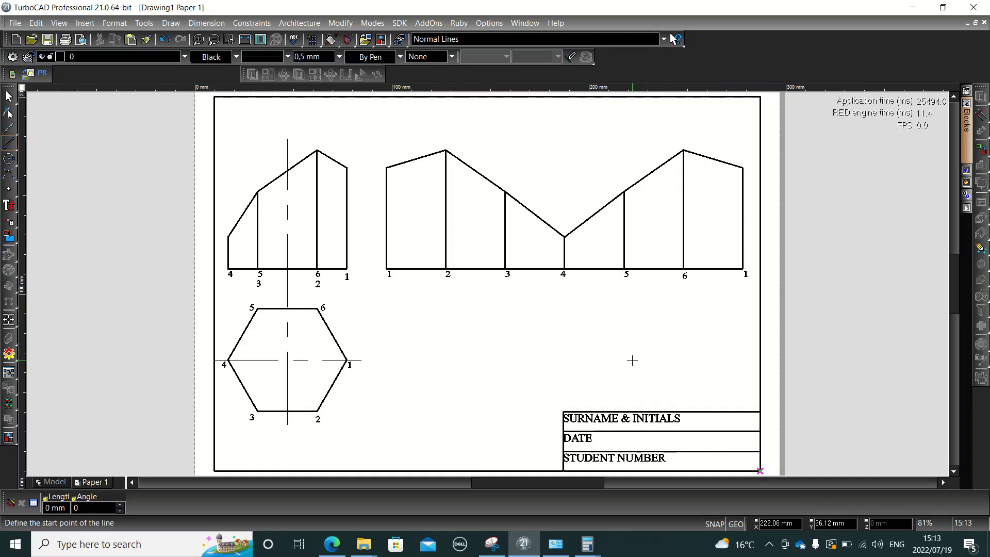
key(Escape)
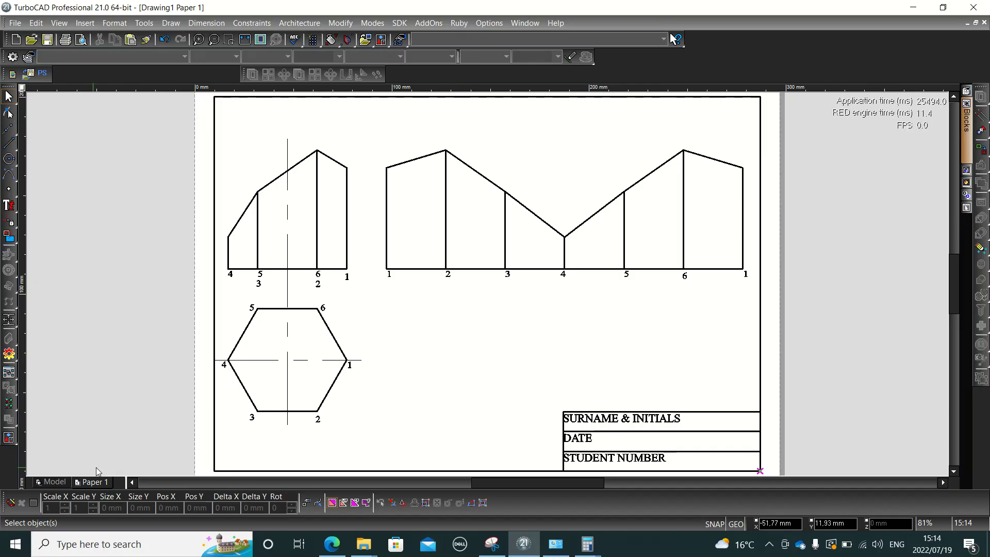
click(49, 481)
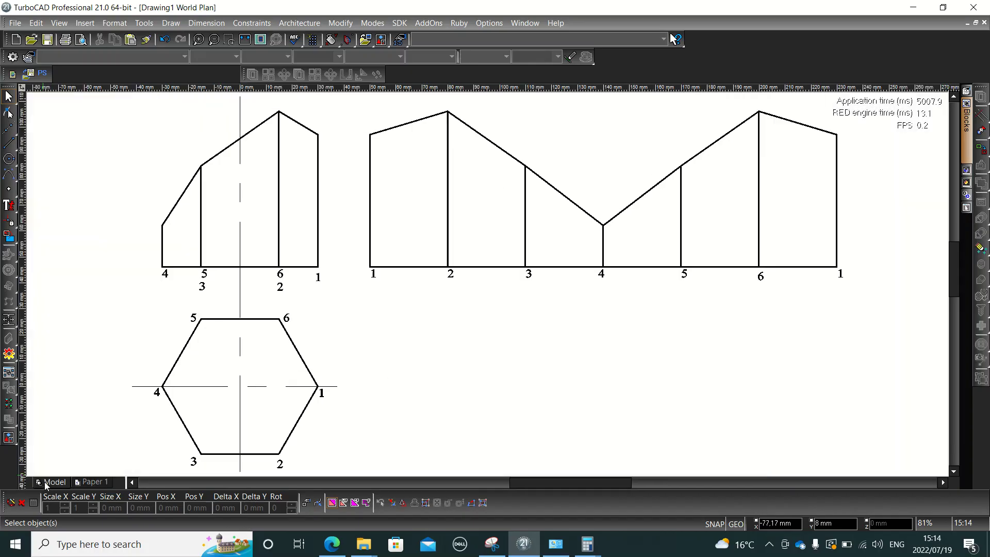
click(94, 483)
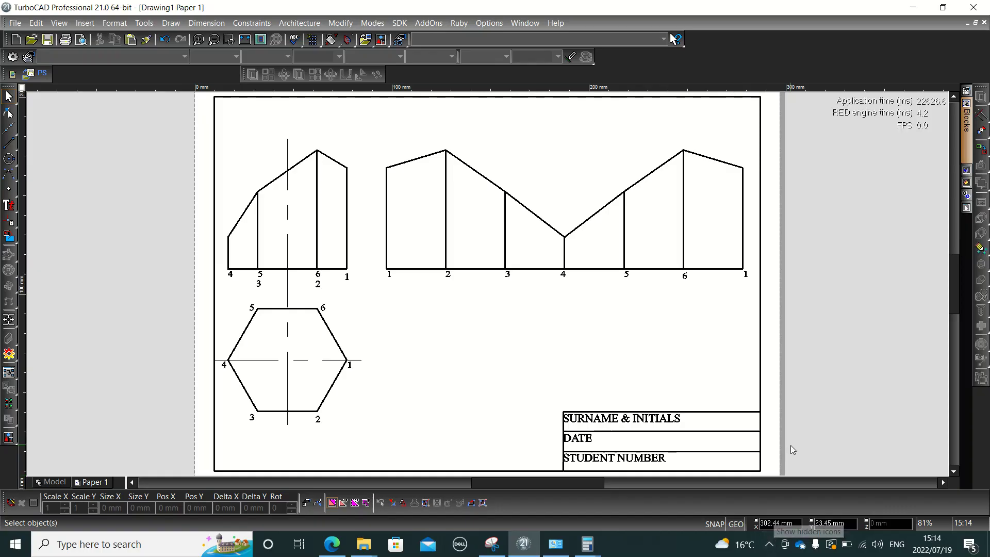
click(769, 540)
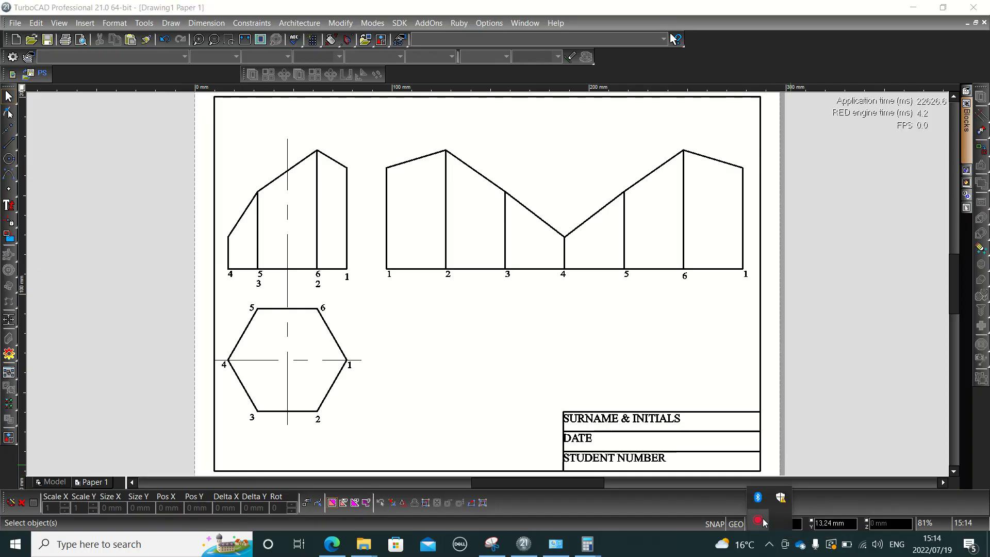